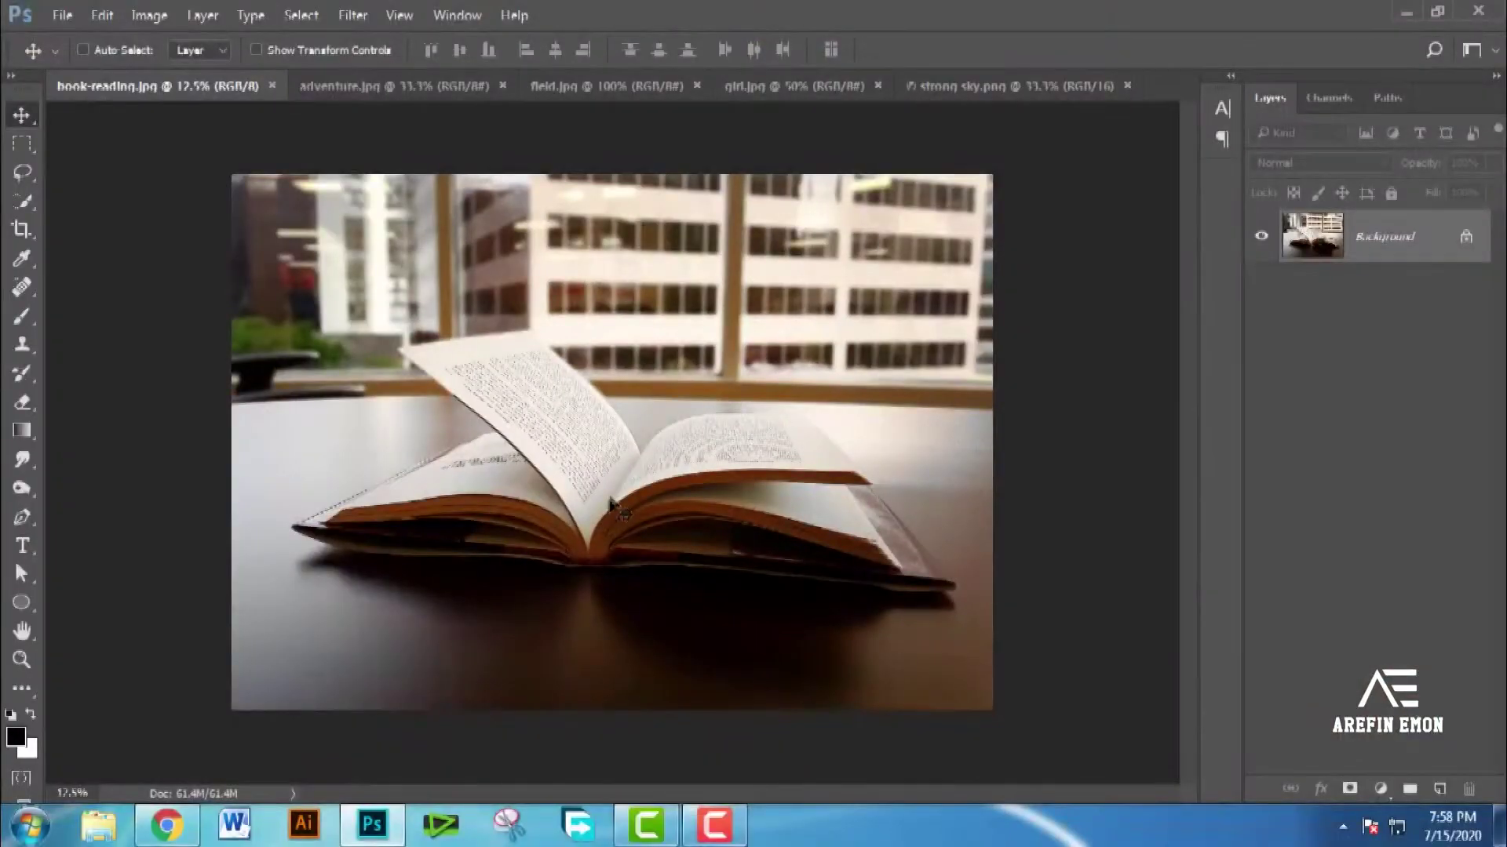
Step: Start a Pen path at the table's left edge and follow the edge toward the book
scroll(613, 504, up, 2)
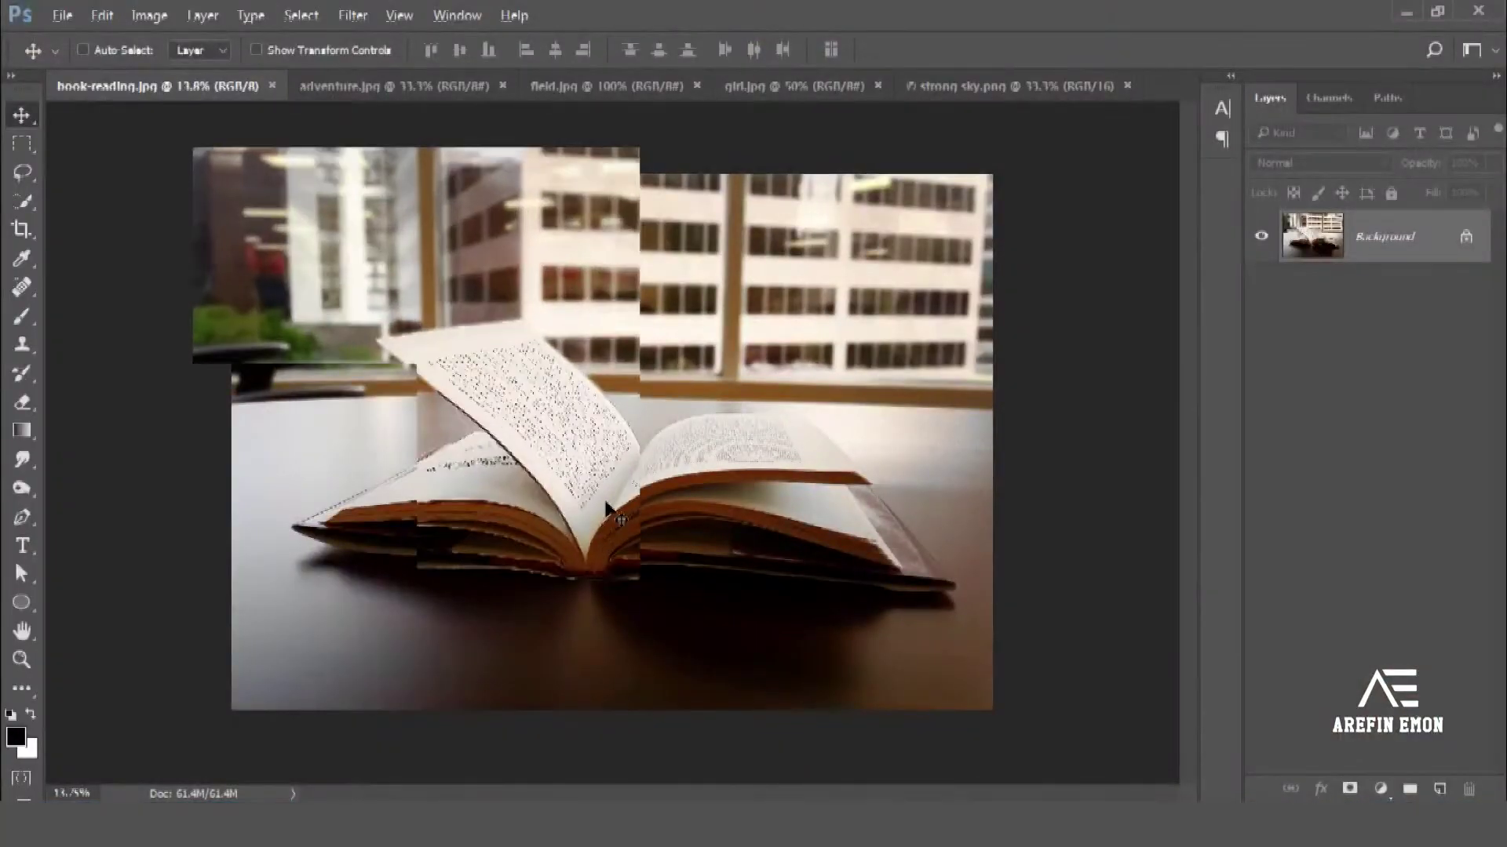
drag(645, 432, 588, 438)
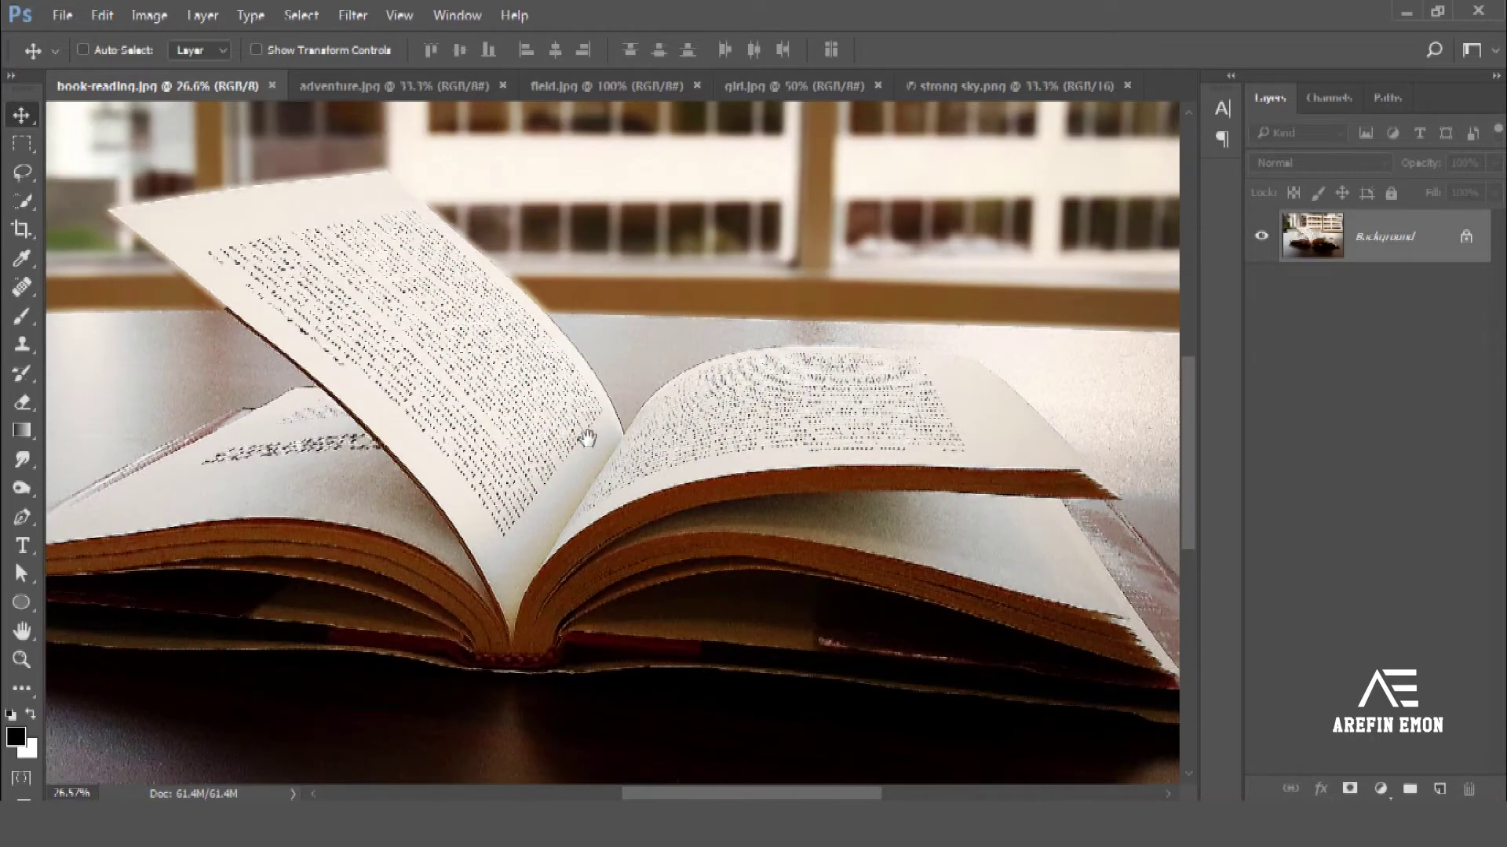
click(22, 515)
scroll(126, 261, up, 3)
mouse_move(146, 264)
mouse_down()
mouse_move(160, 292)
mouse_move(487, 397)
mouse_up()
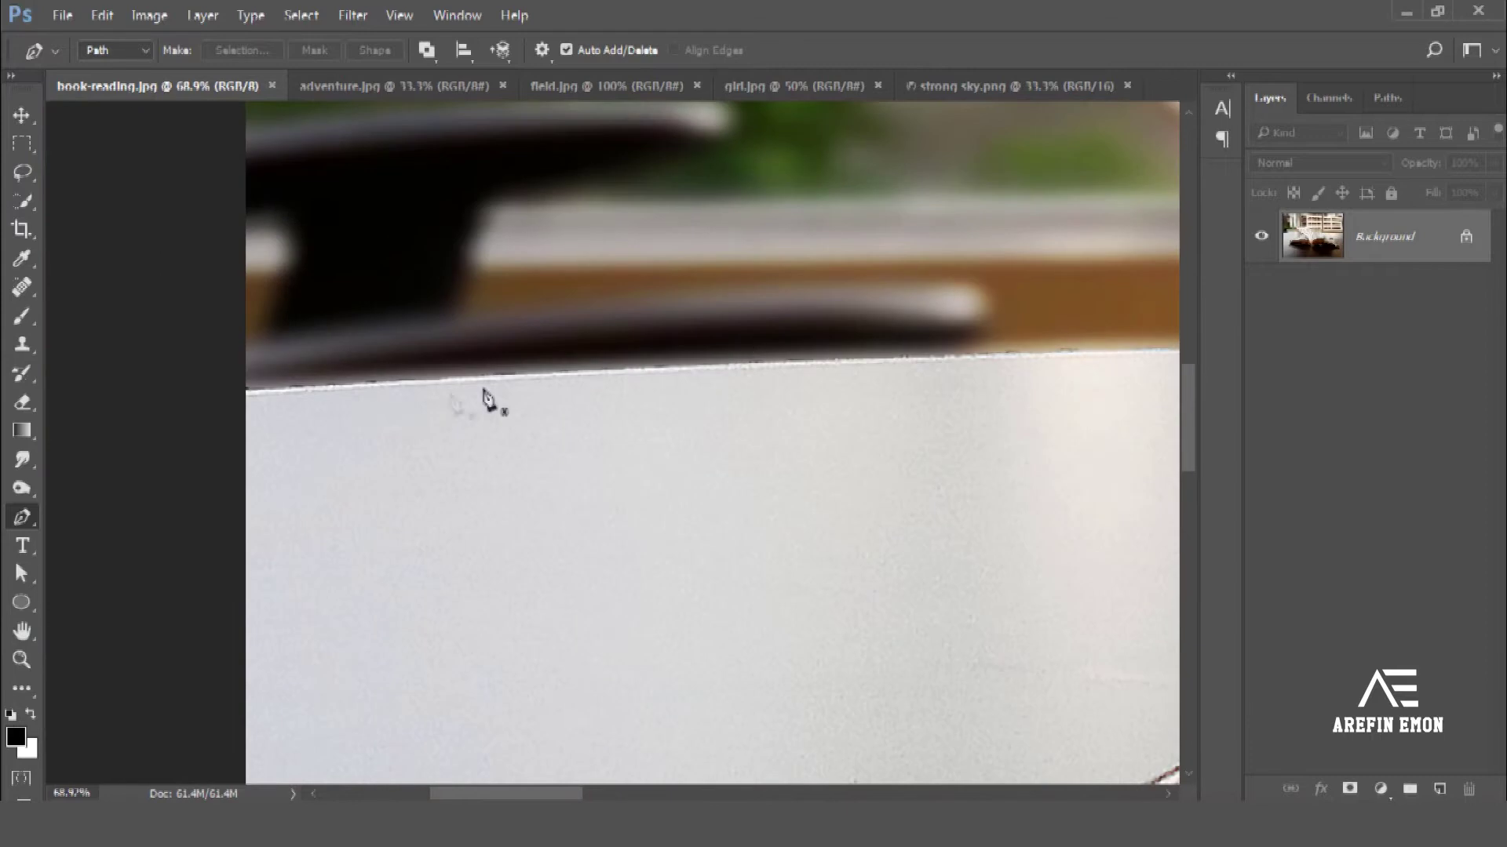
scroll(253, 394, up, 2)
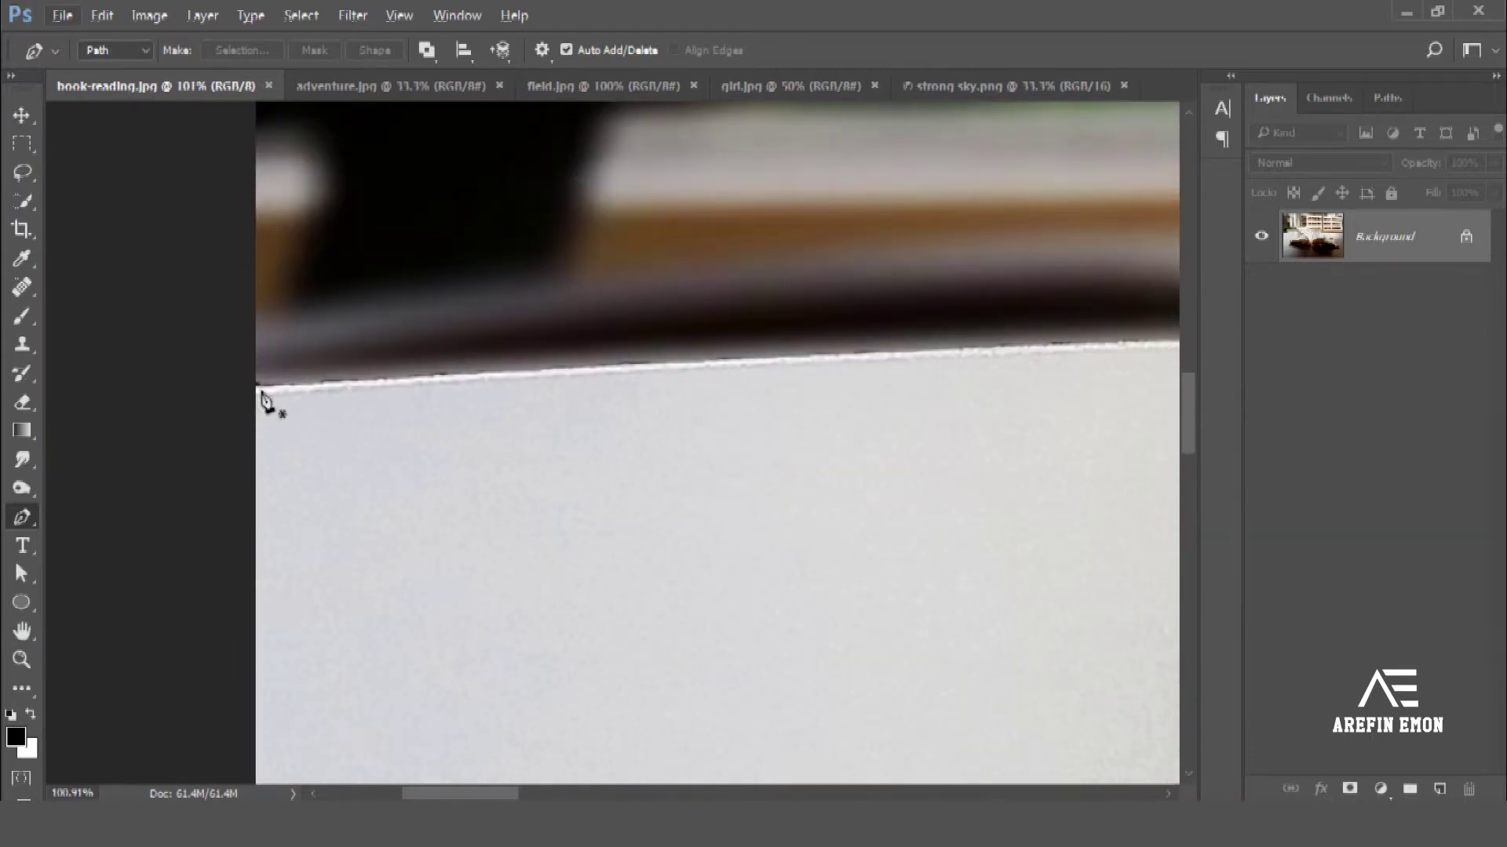
click(255, 395)
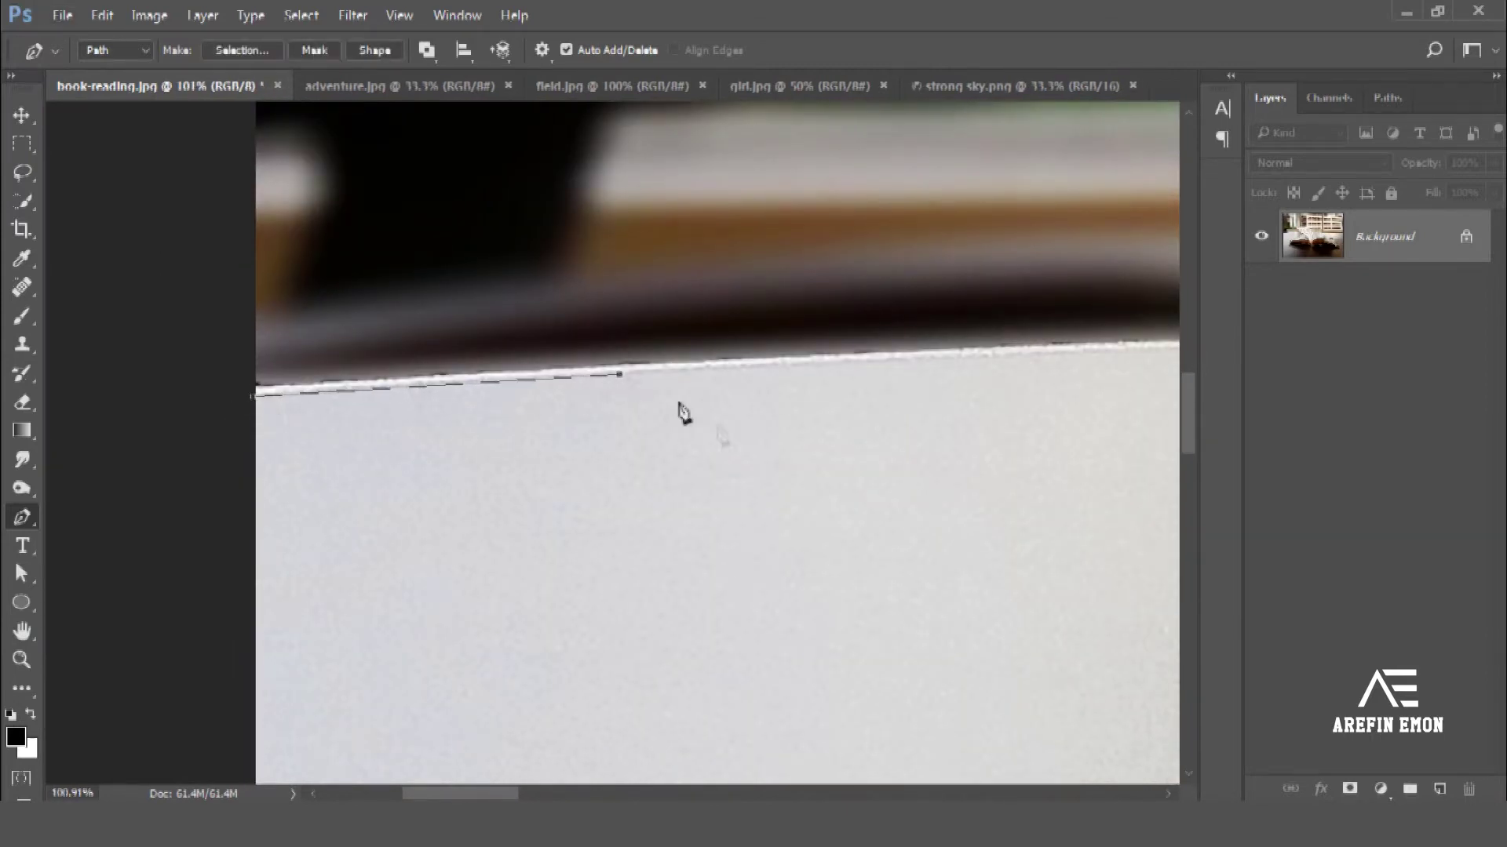
drag(683, 412, 254, 489)
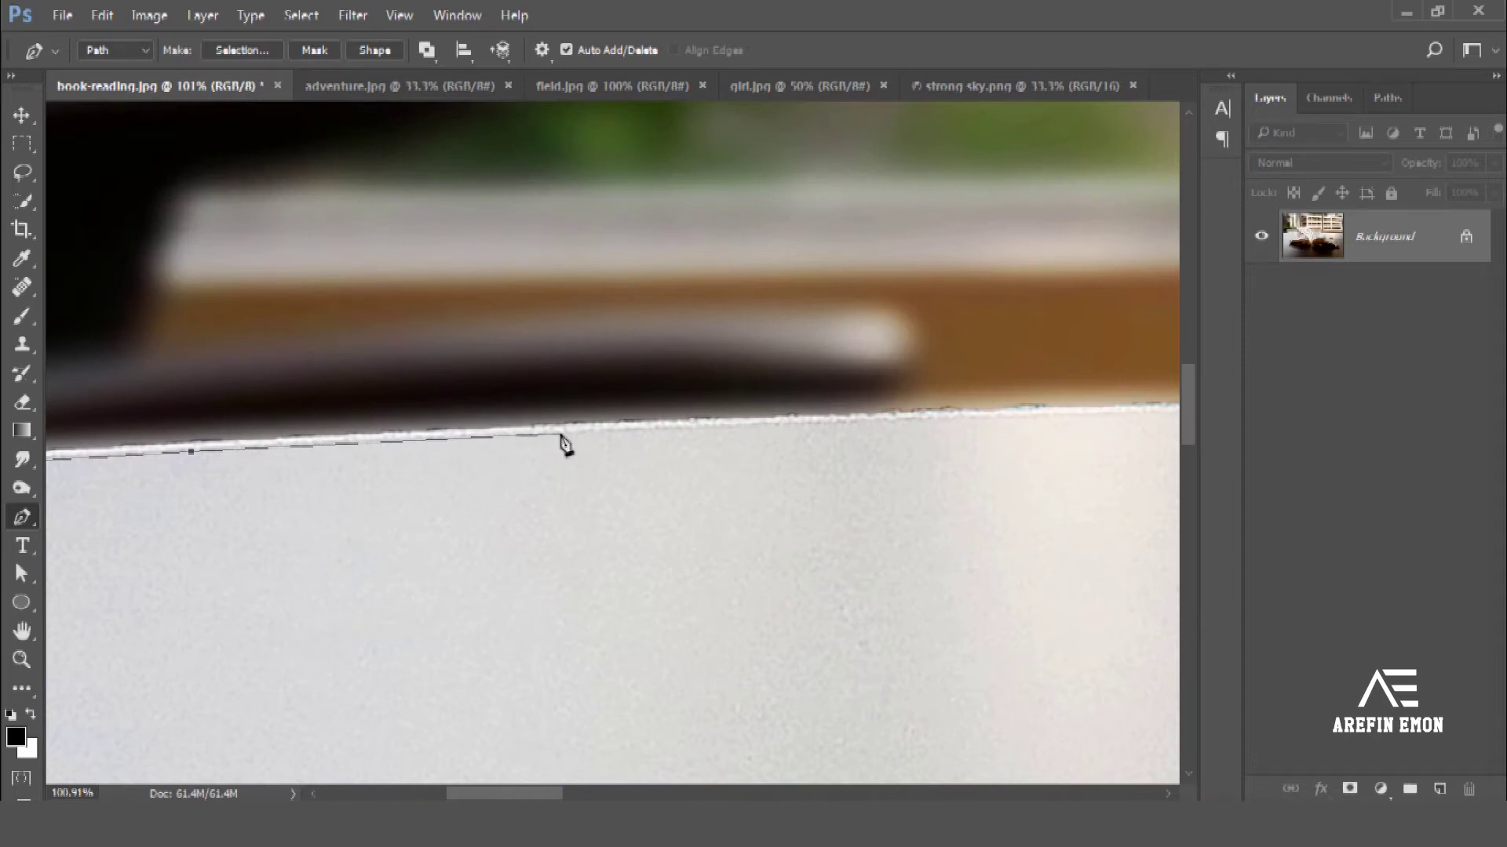
drag(645, 480, 481, 514)
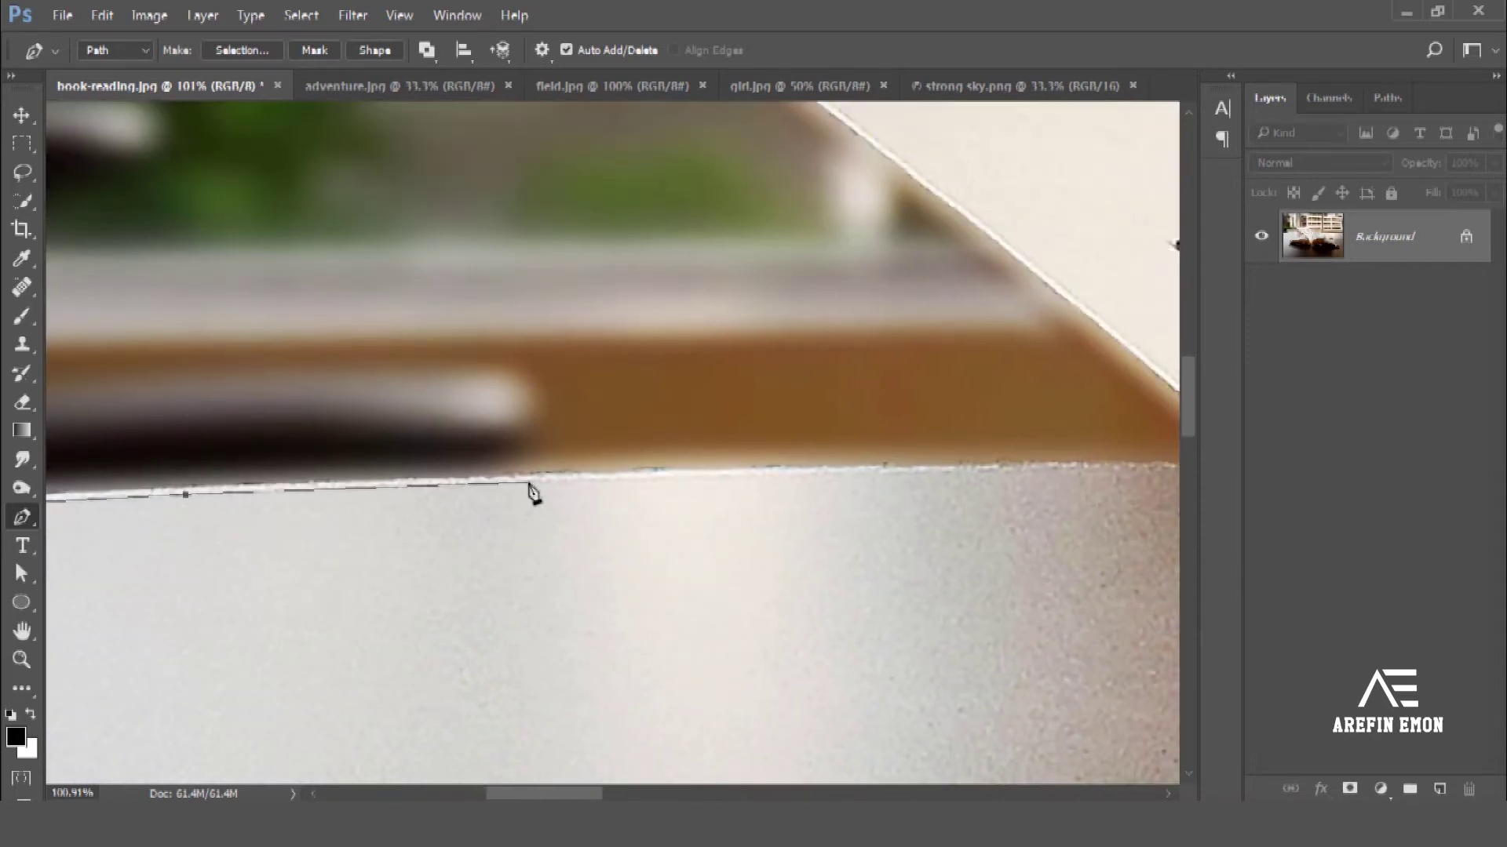
mouse_move(663, 549)
mouse_down()
mouse_move(827, 581)
mouse_move(507, 627)
mouse_up()
Step: Anchor the path where the table meets the page and at the raised page's corners
click(581, 560)
drag(581, 559, 824, 693)
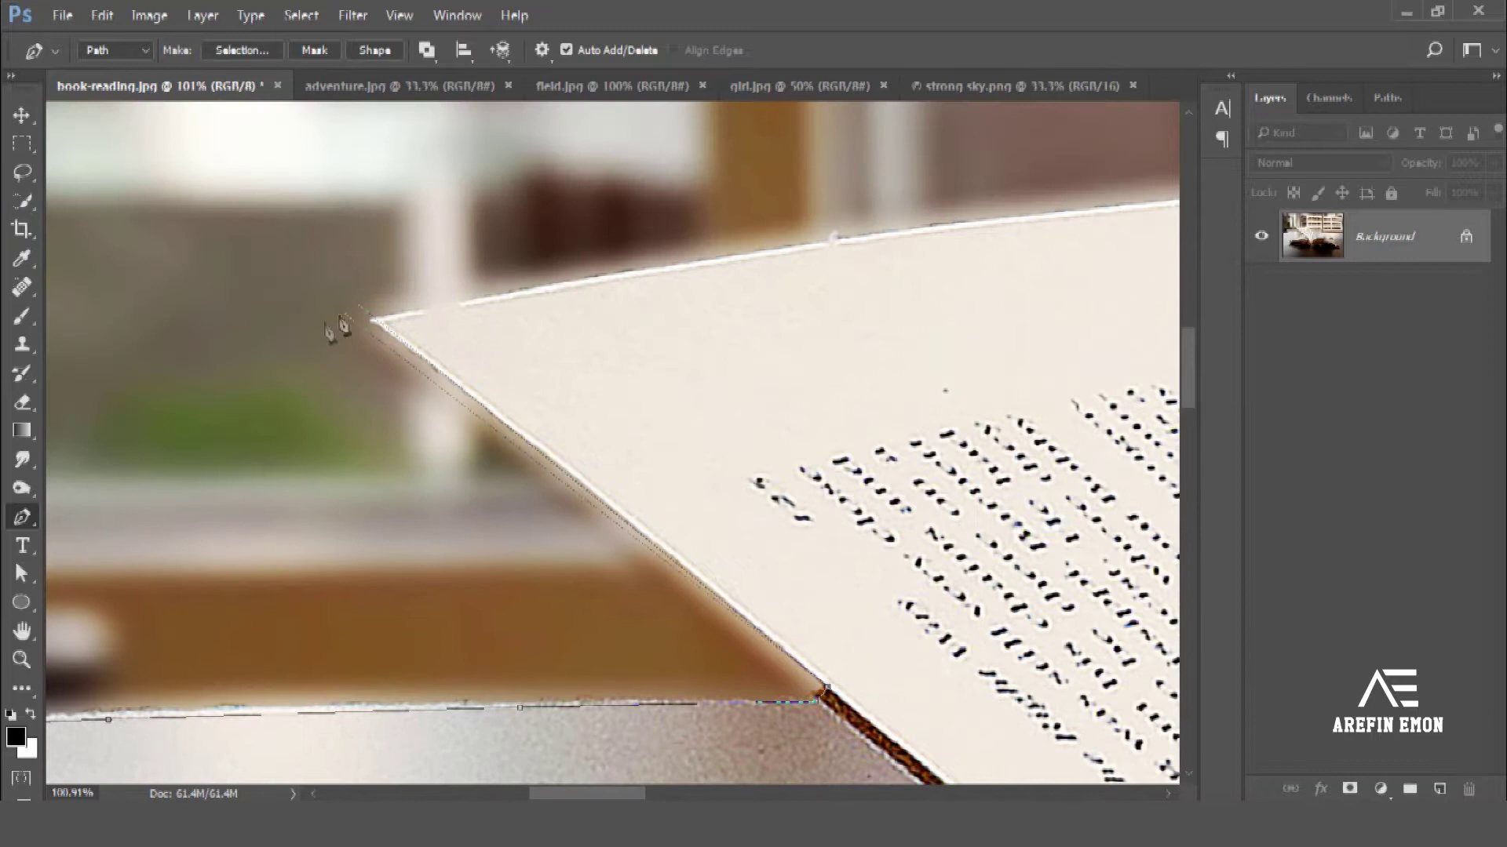
click(375, 328)
mouse_move(377, 330)
mouse_down()
mouse_move(347, 437)
mouse_move(488, 414)
mouse_move(510, 427)
mouse_move(396, 514)
mouse_up()
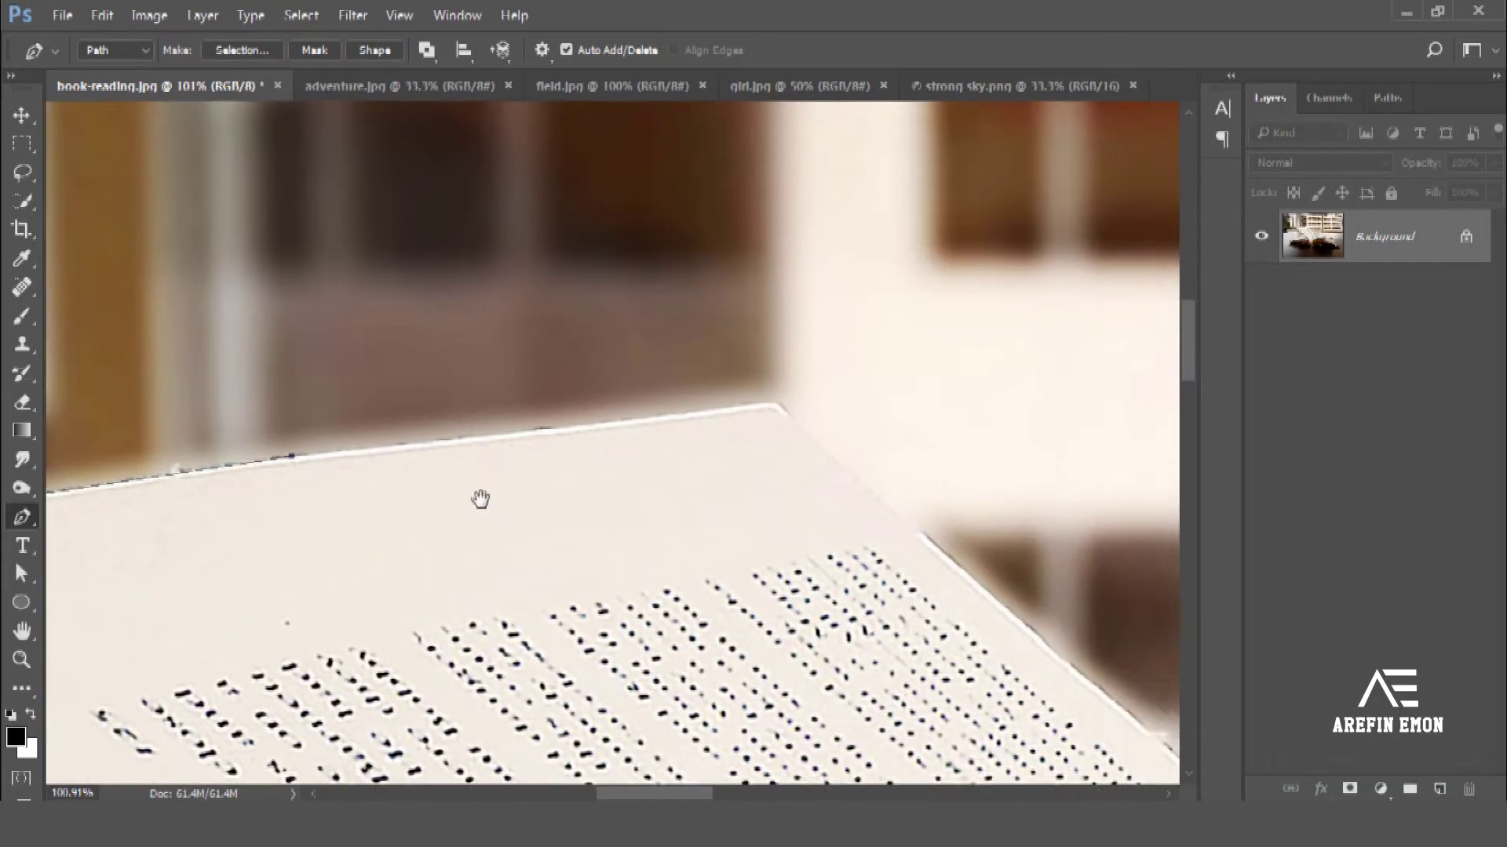
click(531, 482)
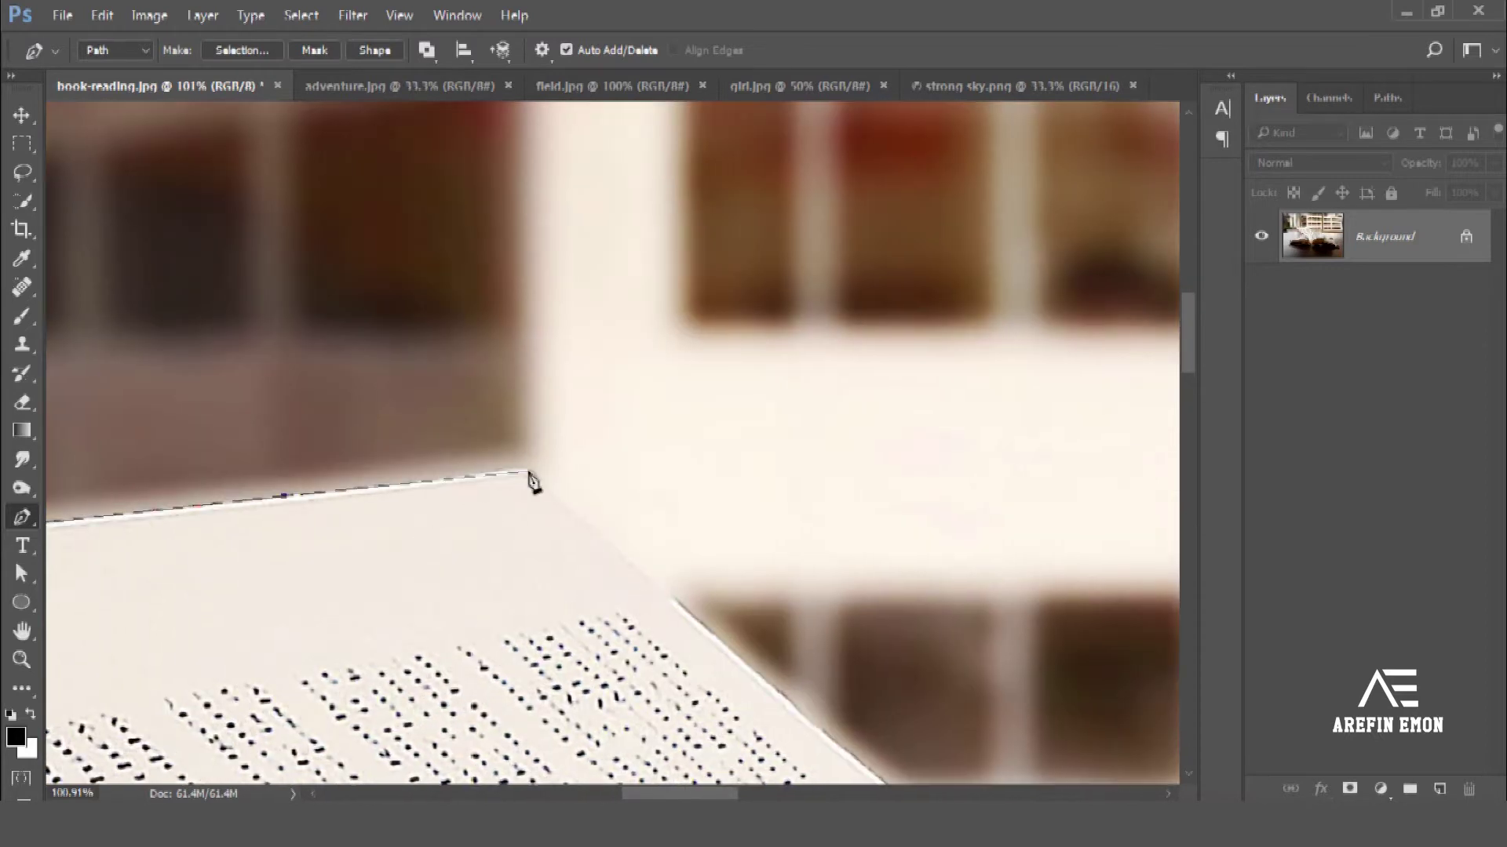
drag(612, 558, 427, 357)
drag(682, 597, 441, 453)
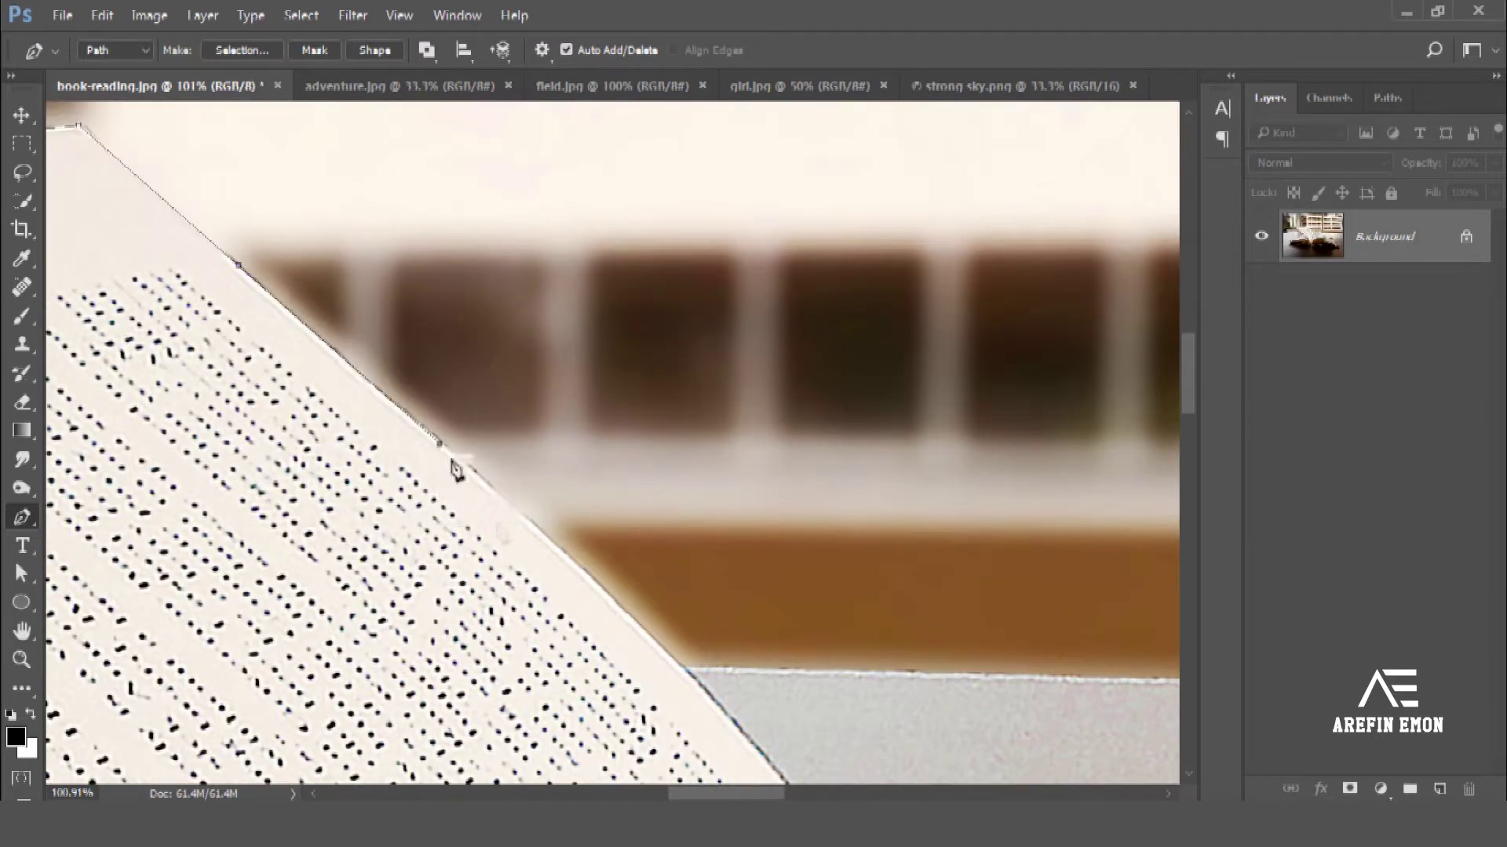
drag(624, 613, 345, 456)
scroll(398, 489, down, 2)
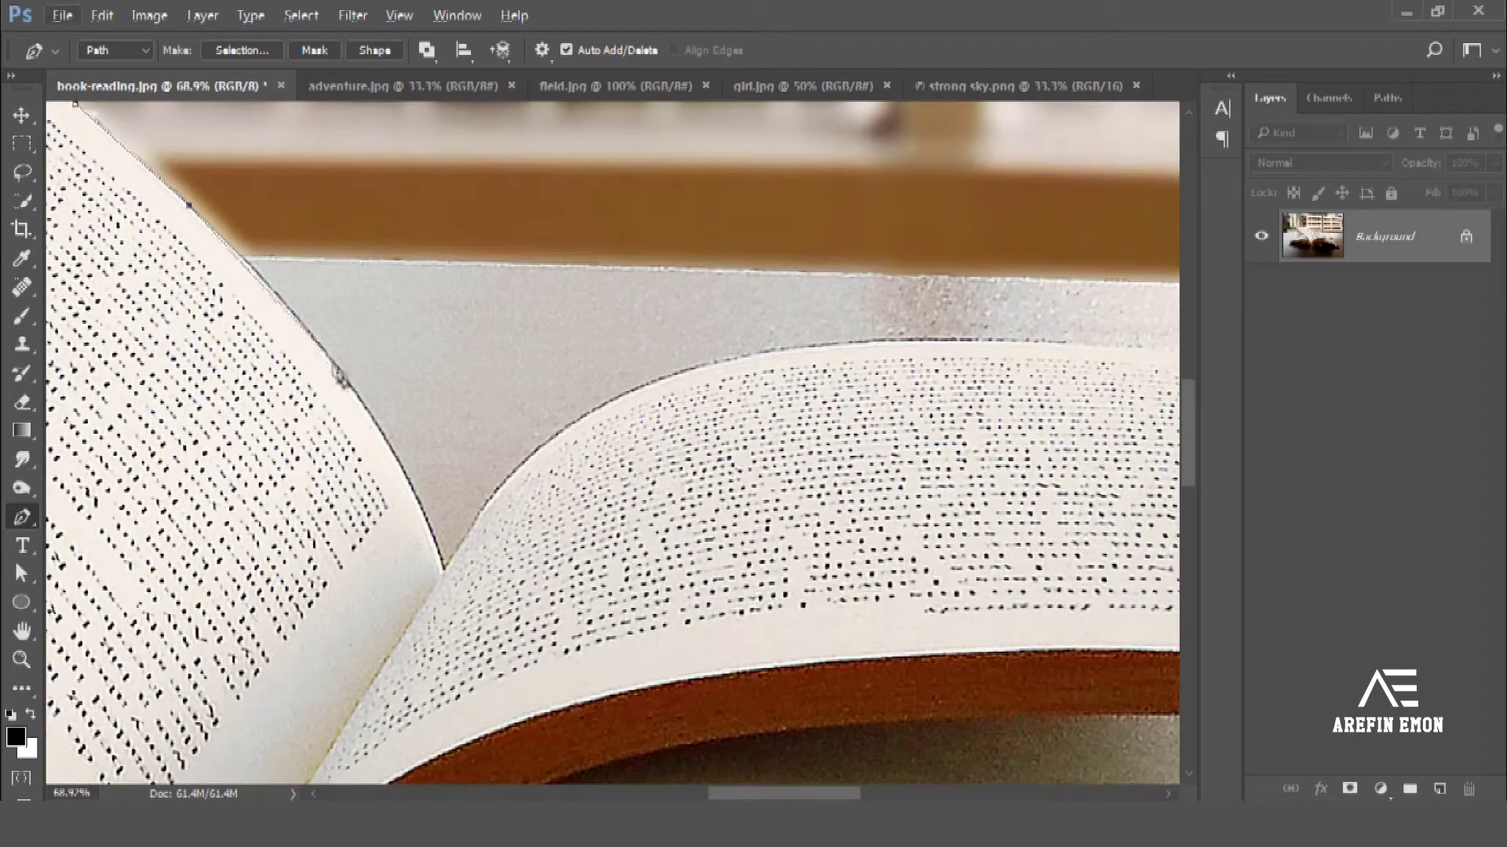
scroll(248, 271, up, 4)
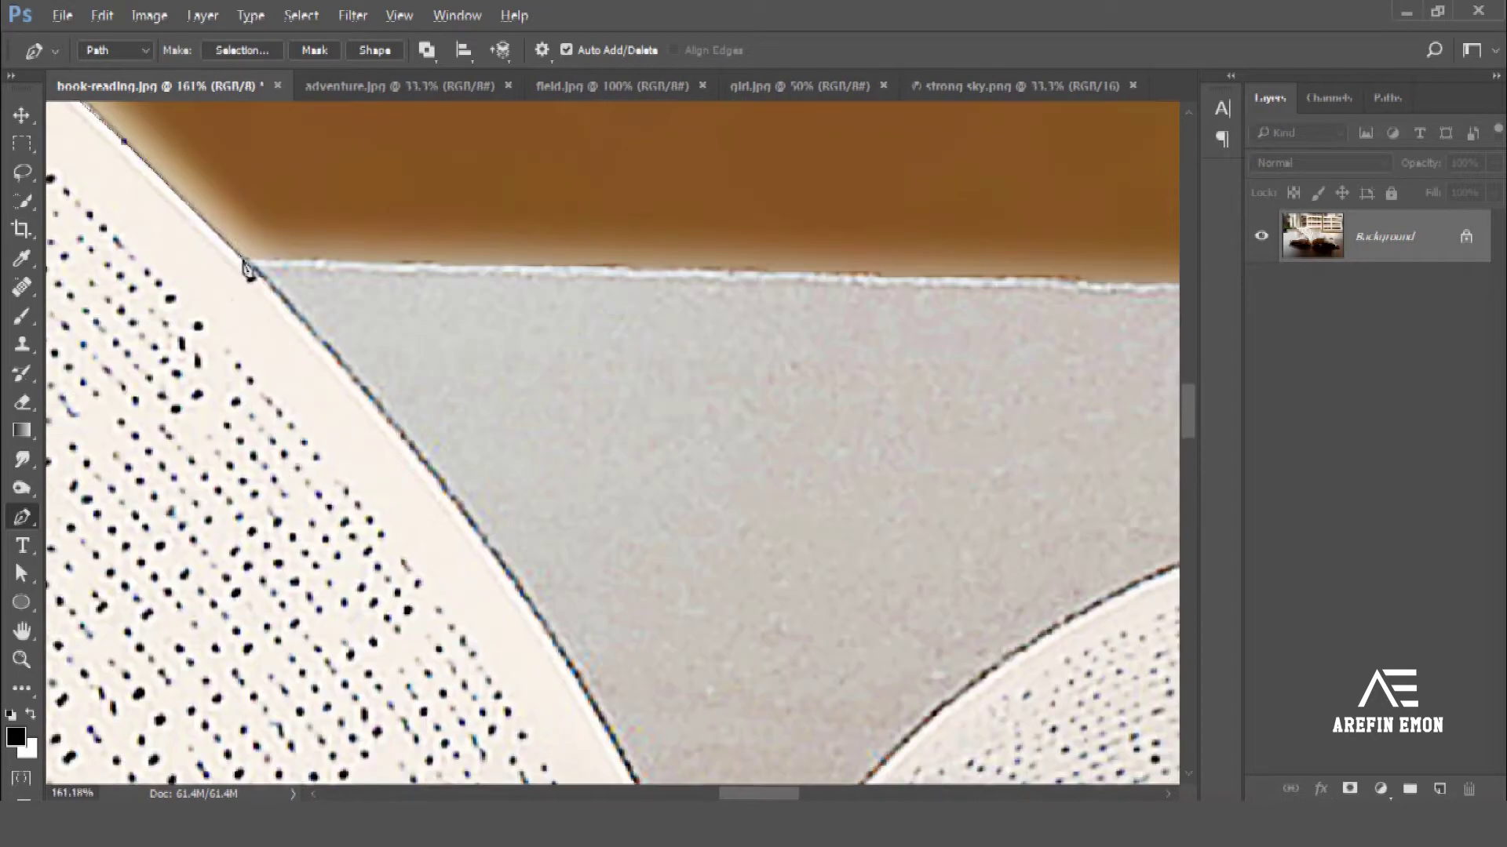
Step: Continue the path along the remaining table edge and extend it outside the image
click(726, 286)
drag(727, 285, 368, 394)
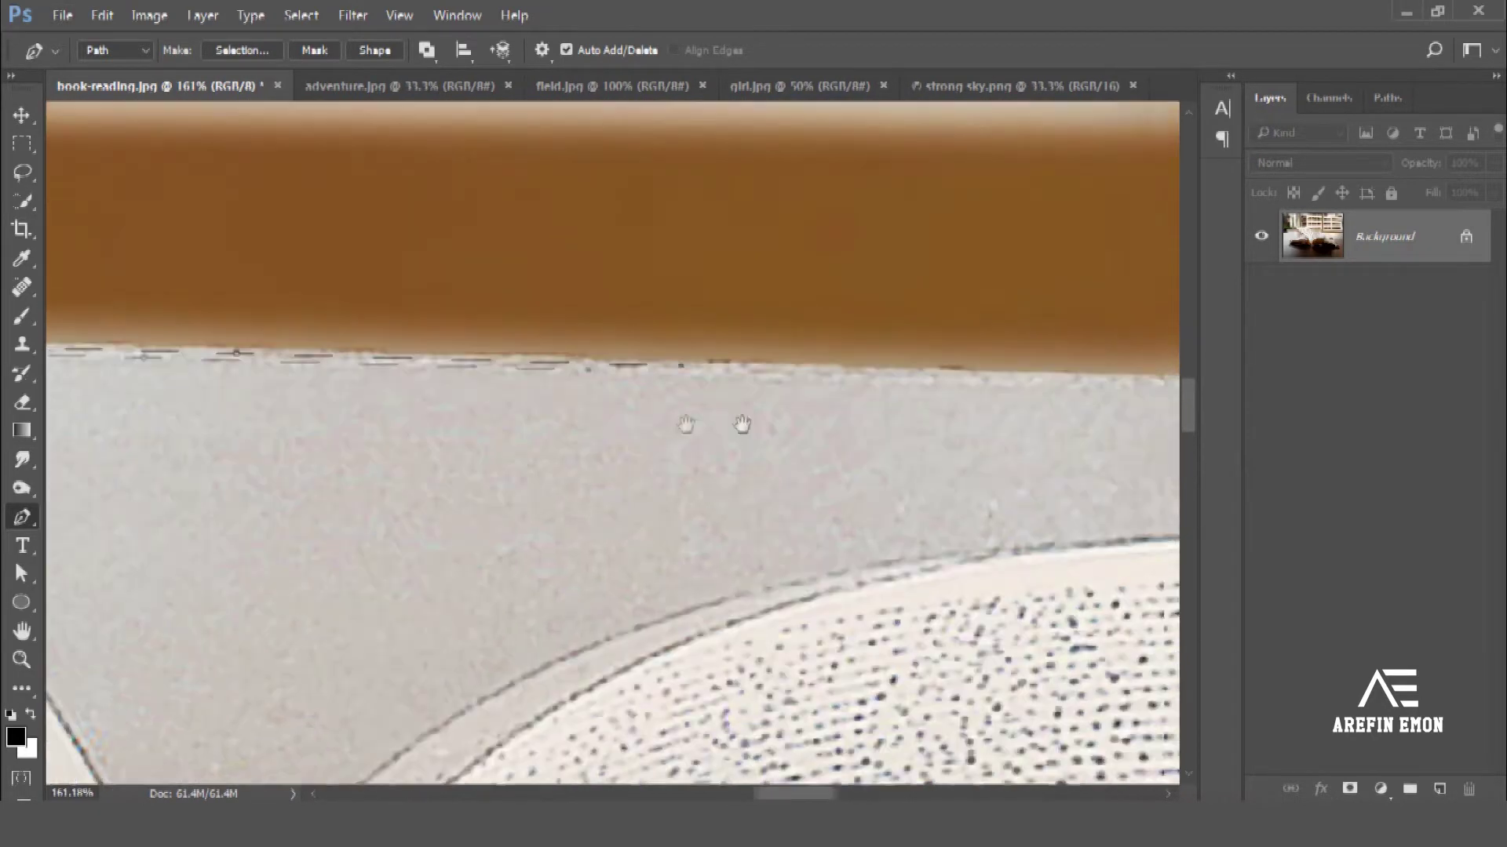
scroll(605, 440, down, 3)
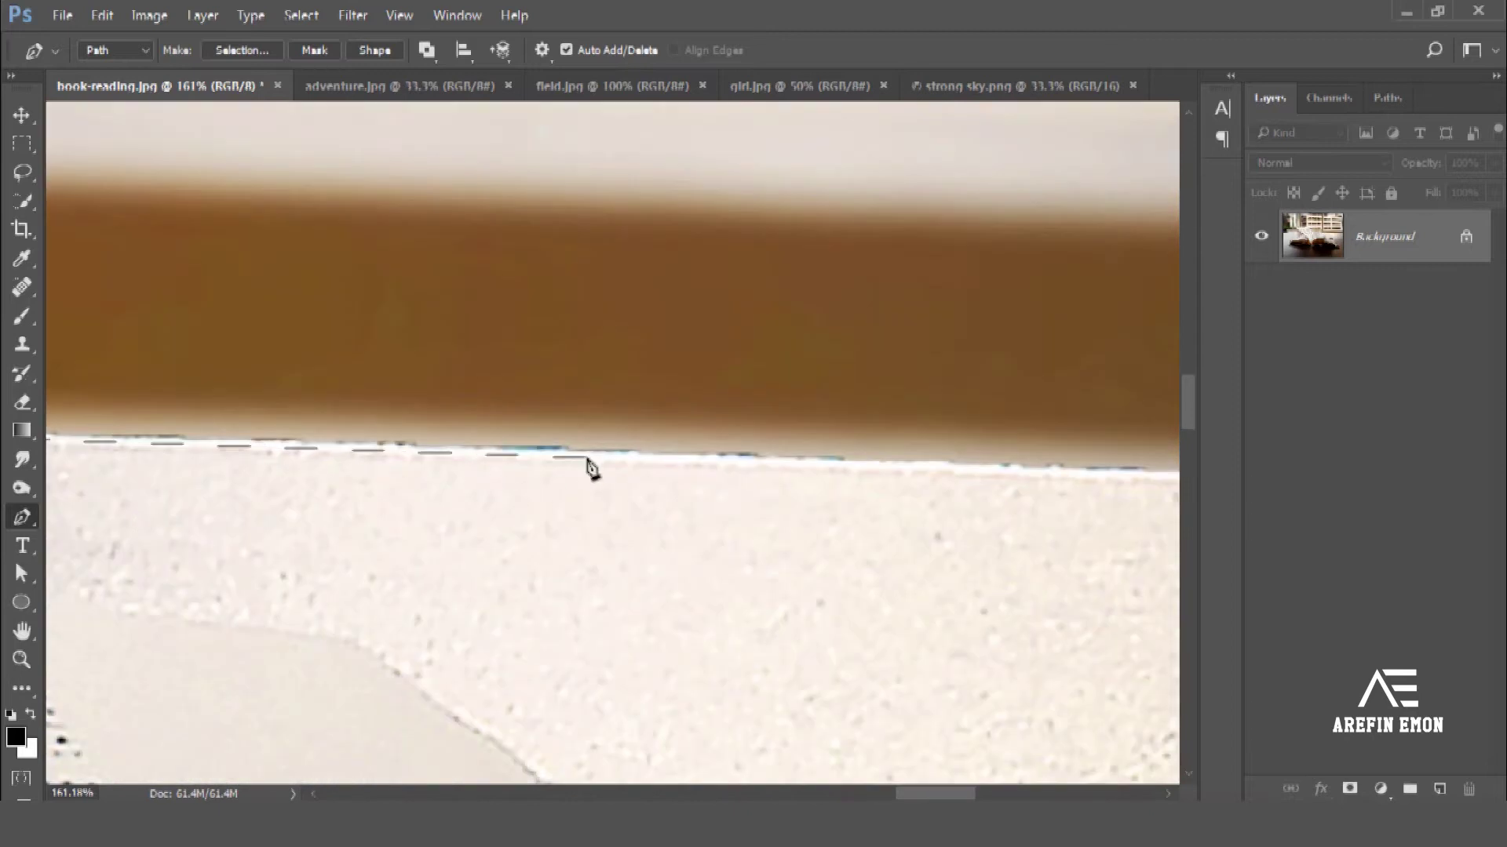
scroll(843, 528, down, 1)
scroll(864, 573, down, 2)
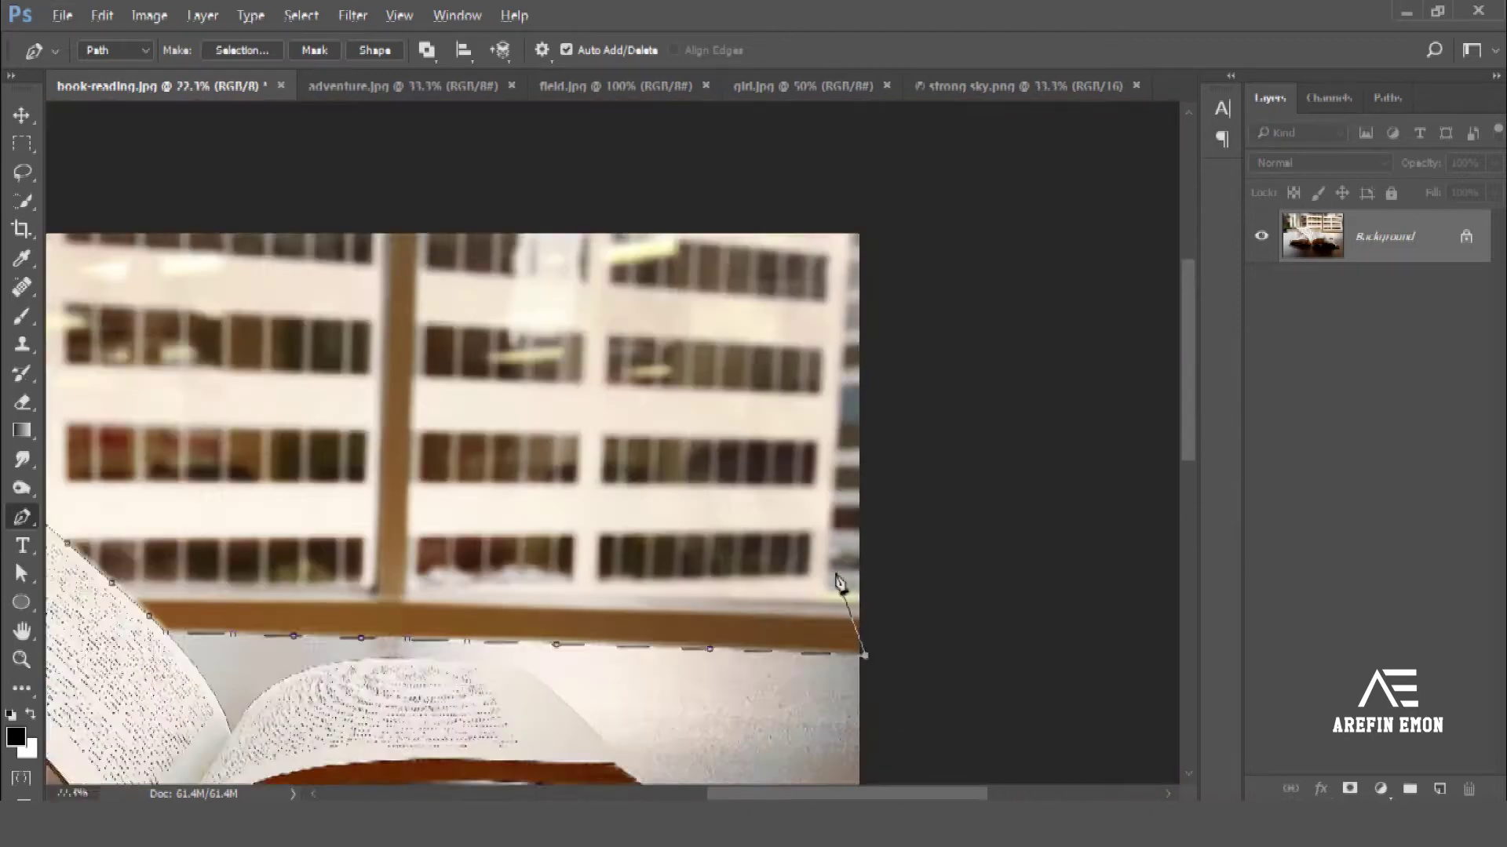
scroll(841, 582, down, 2)
click(345, 518)
scroll(408, 549, up, 2)
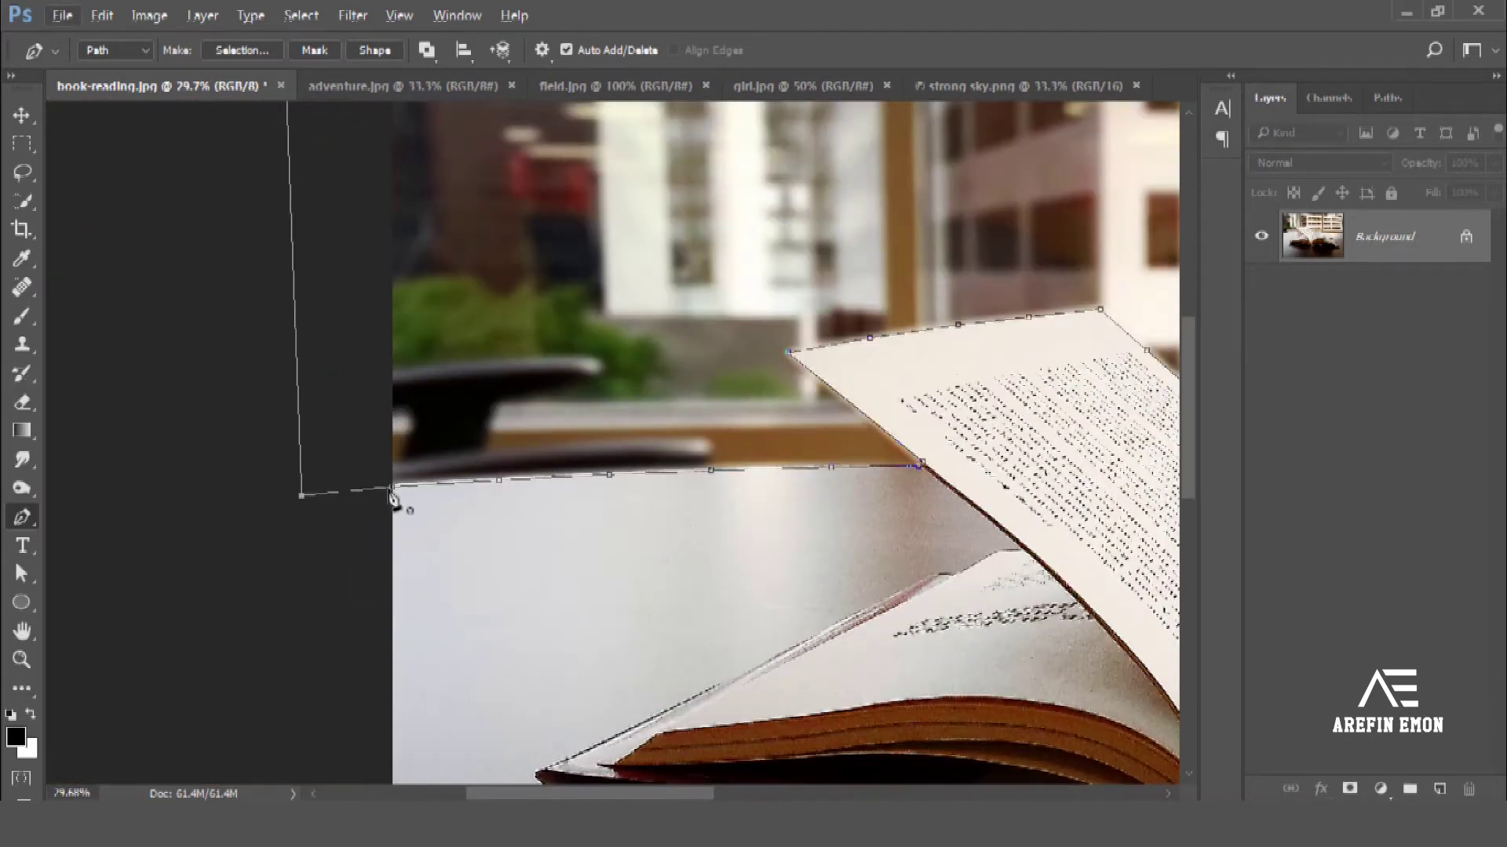
scroll(402, 499, down, 1)
scroll(470, 463, down, 1)
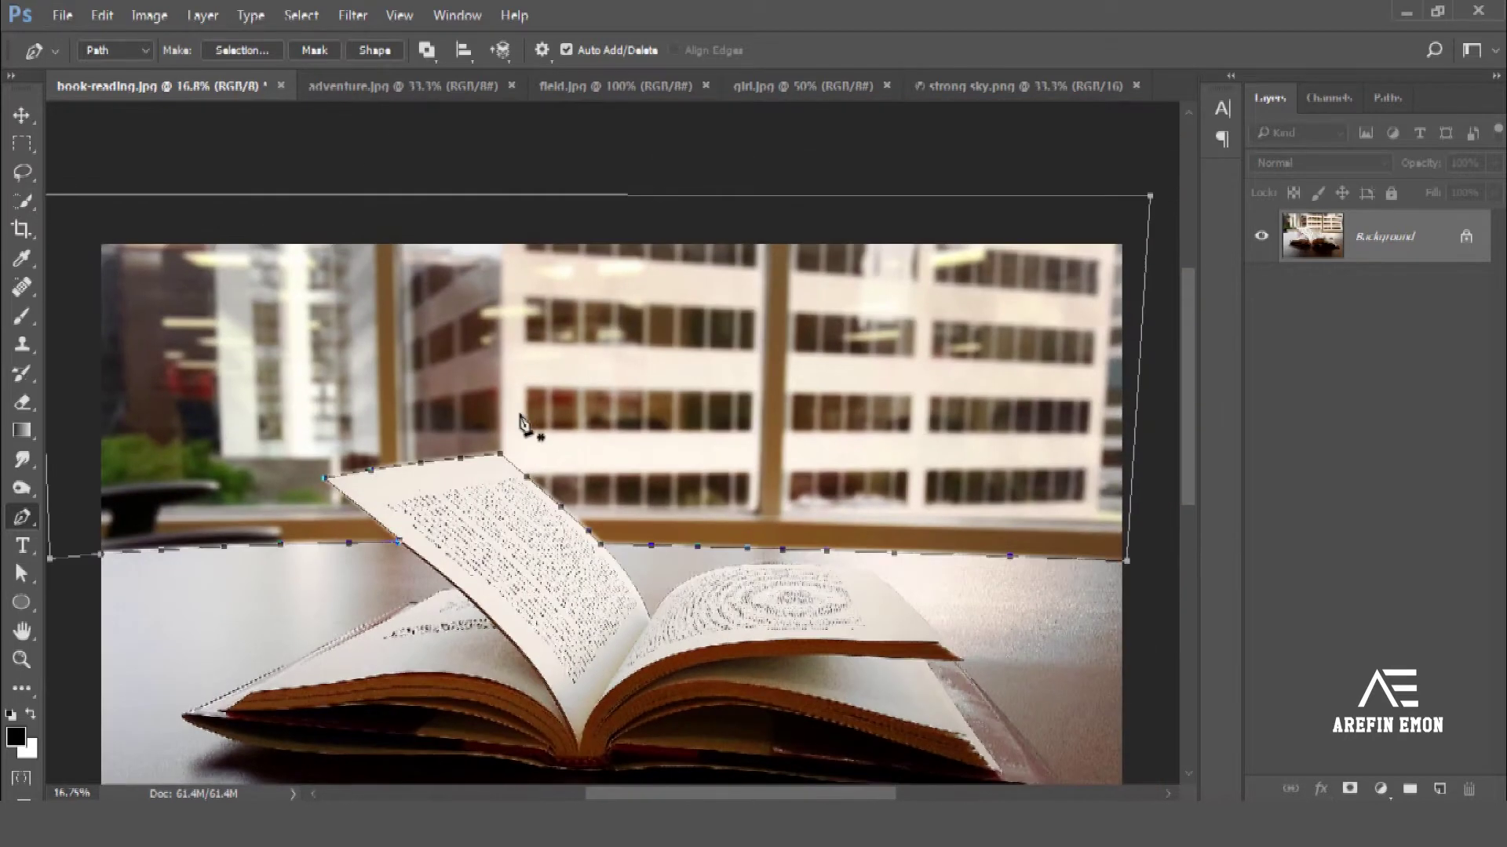
Step: Convert the finished path into a selection
right_click(685, 354)
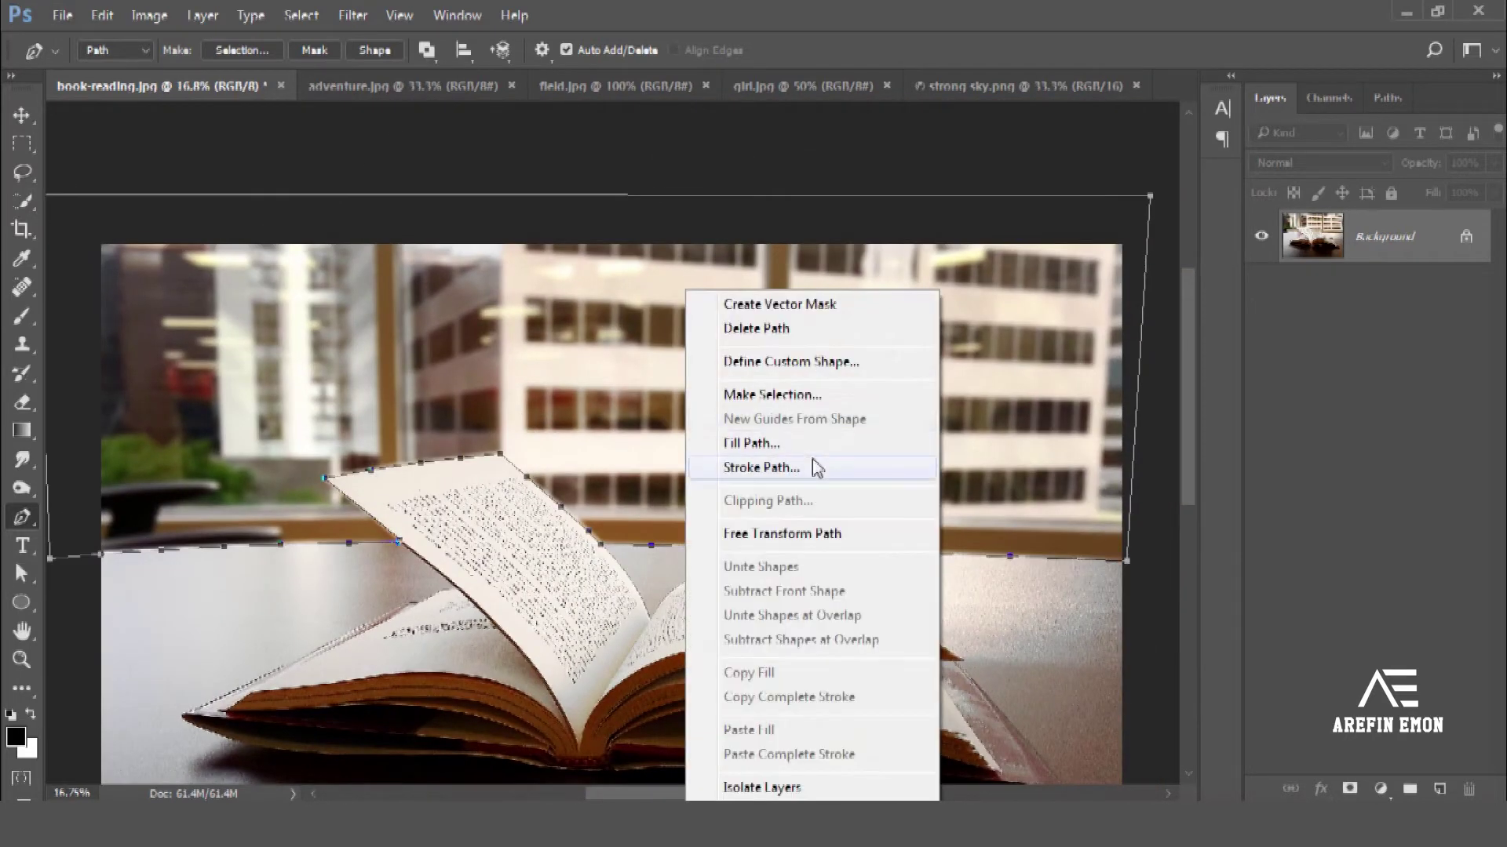
click(803, 396)
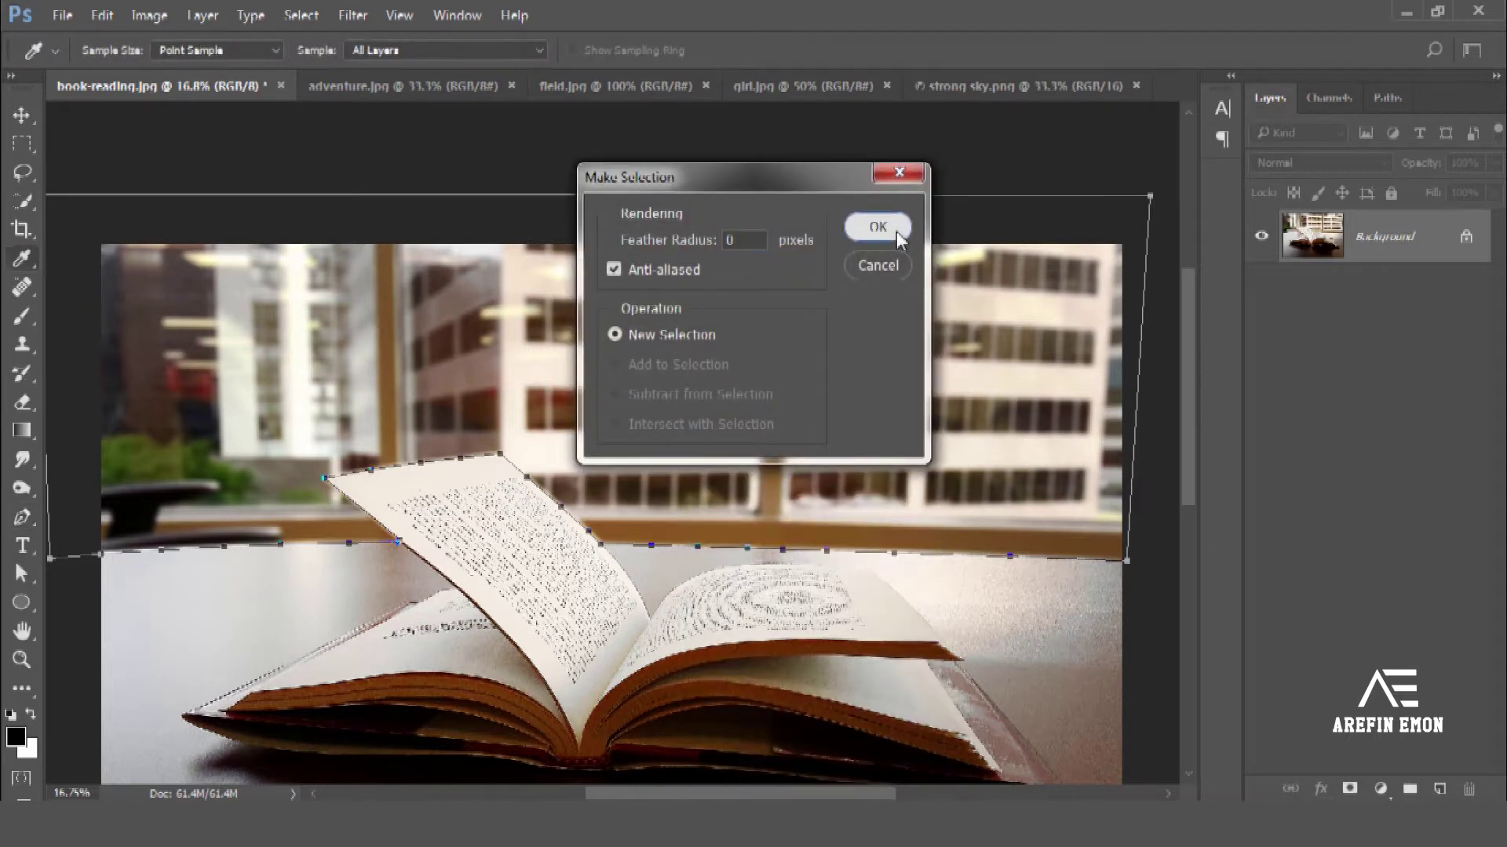
click(901, 239)
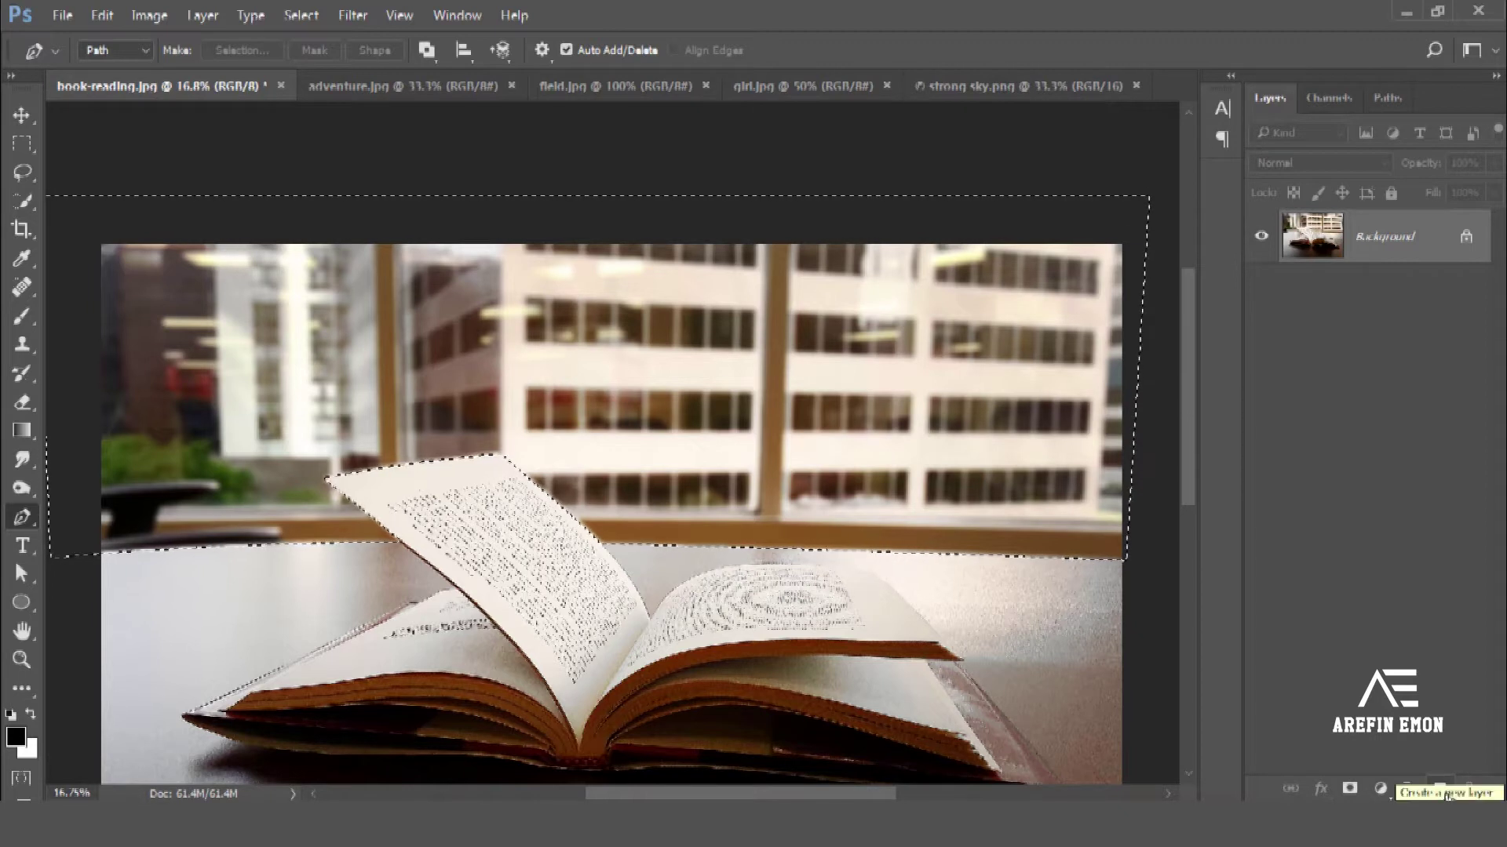
Step: Duplicate the book photo, hide the original, and mask the copy with the inverted selection
drag(1385, 235, 1439, 789)
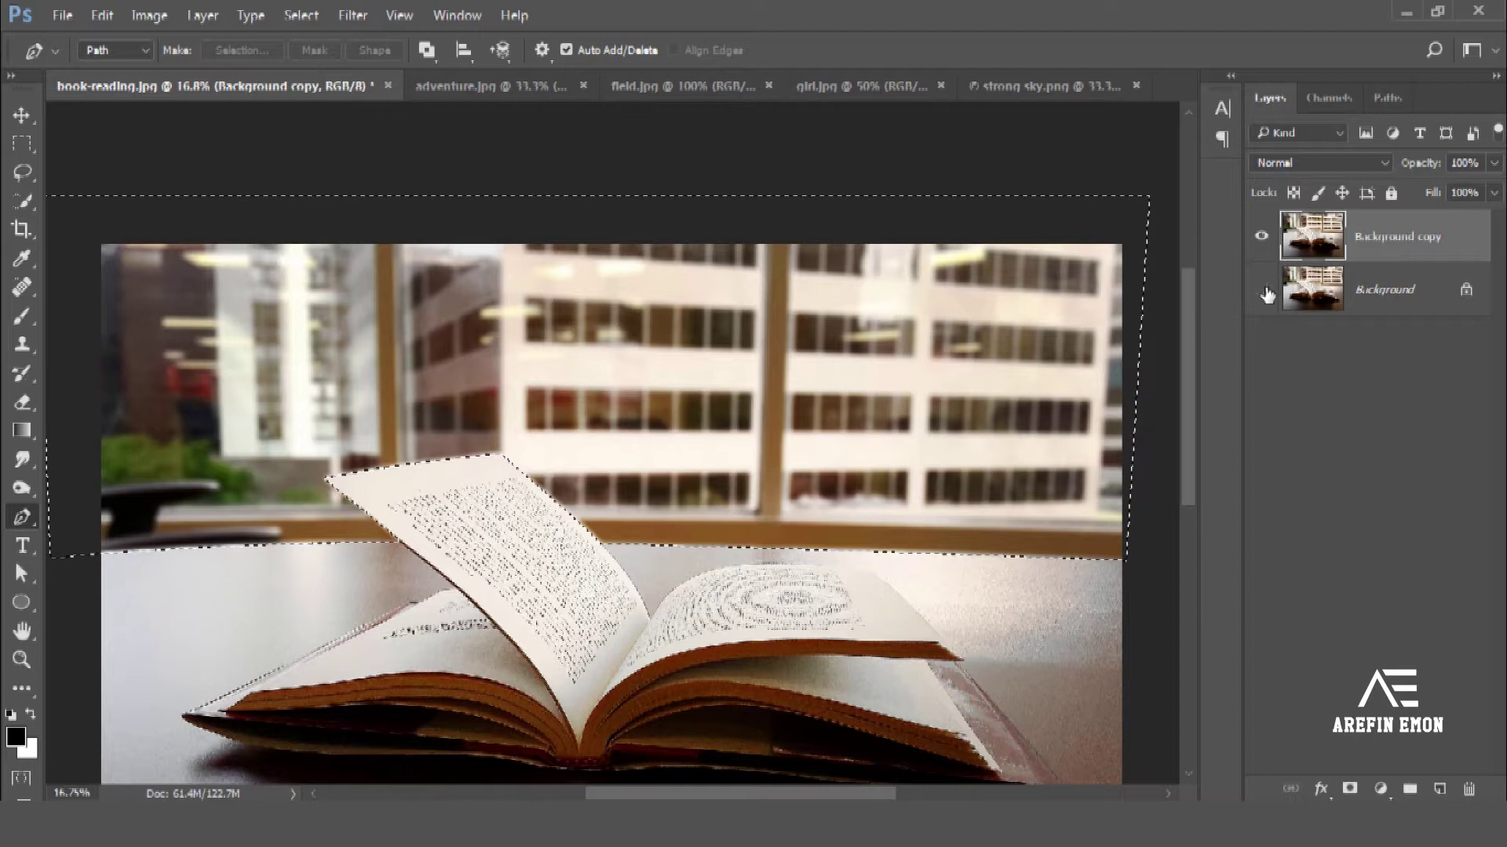
click(1262, 290)
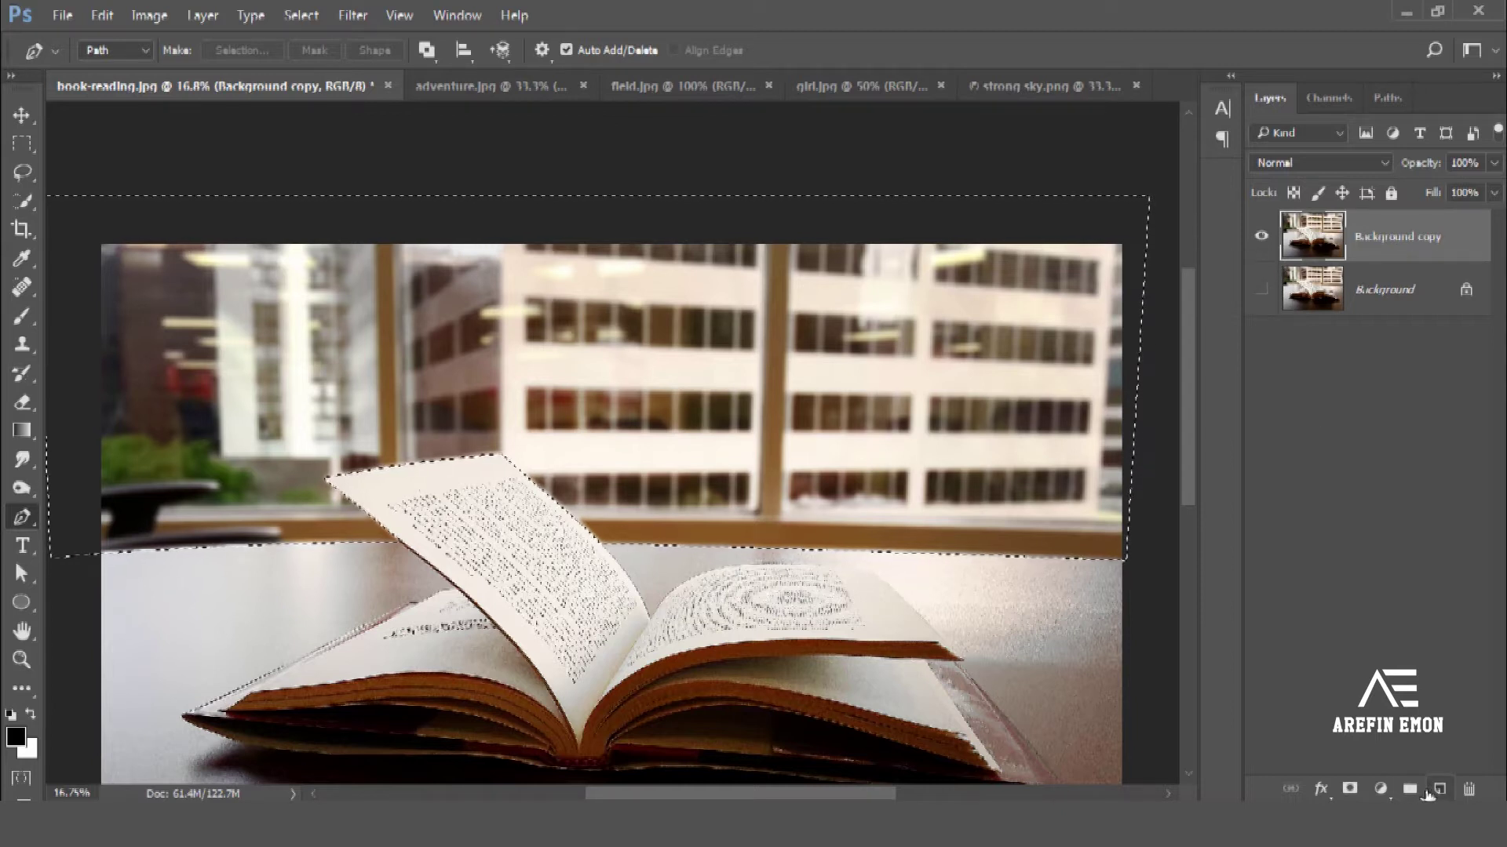
click(1357, 793)
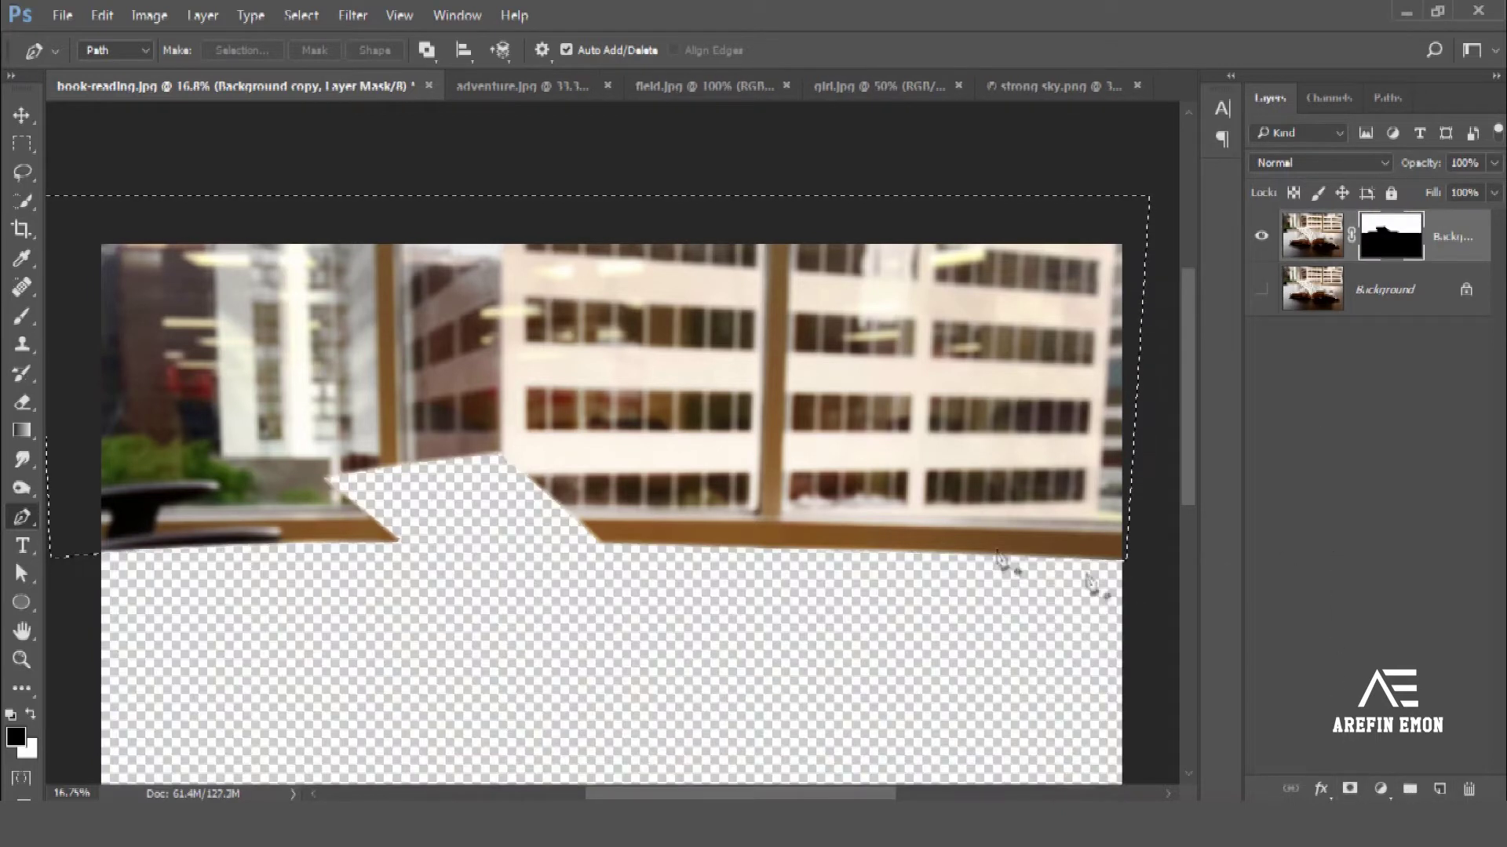
click(301, 15)
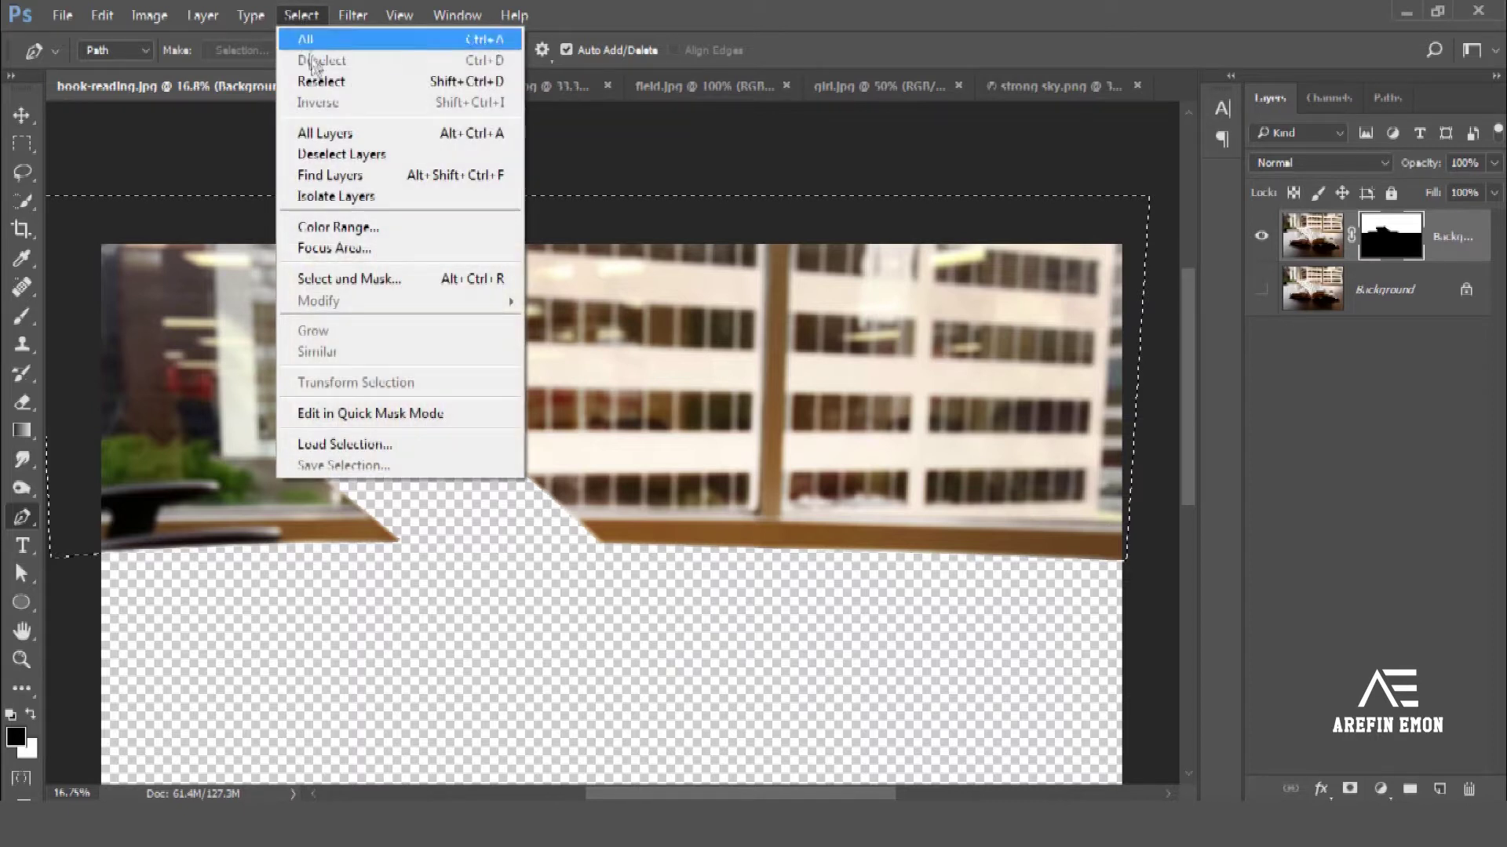
click(312, 18)
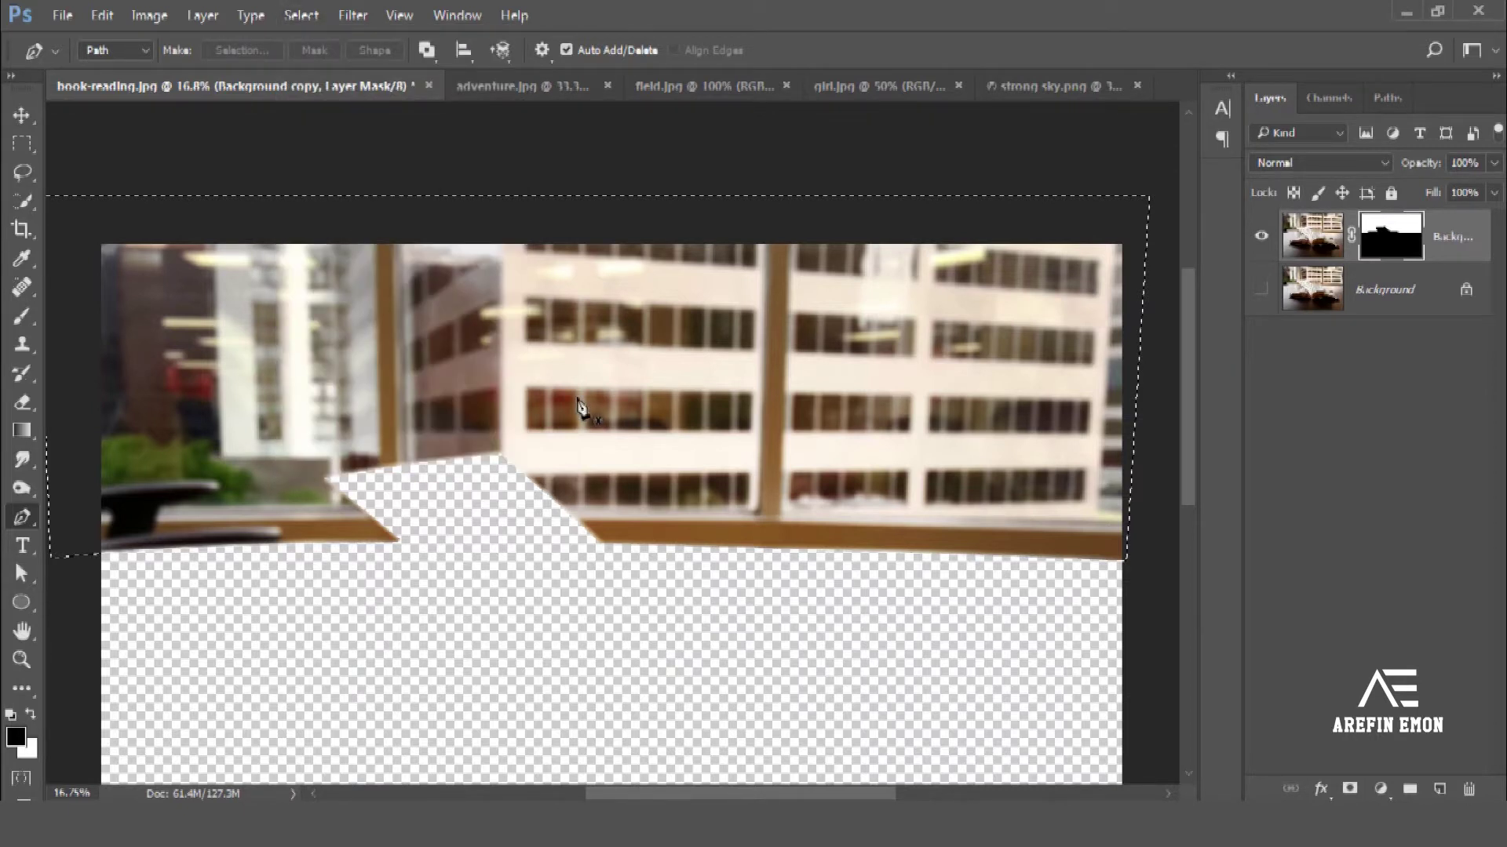
key(ctrl+i)
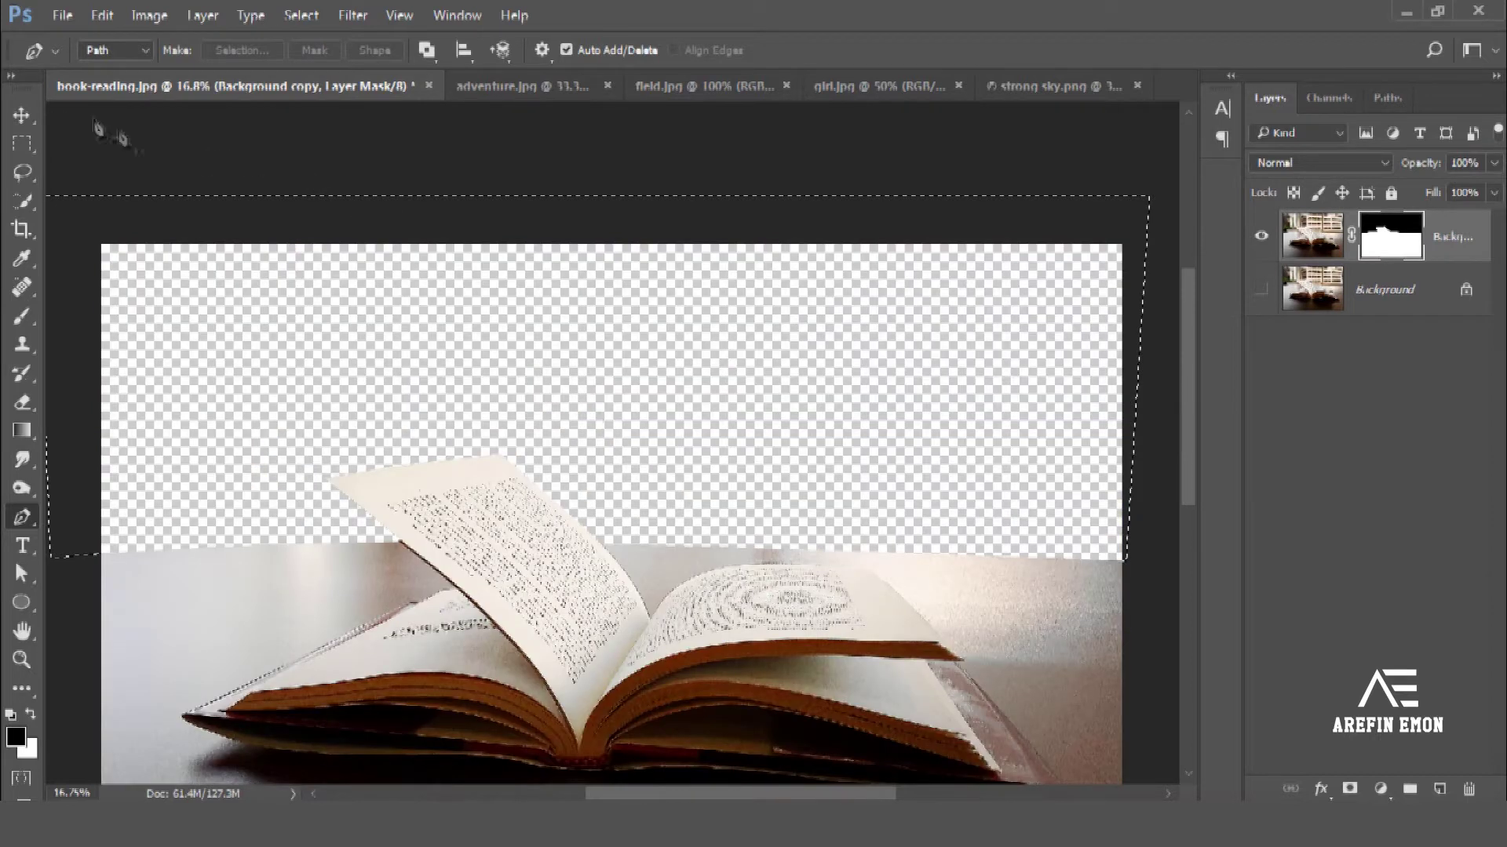
Step: Zoom in on the book's pages and right side
click(23, 115)
scroll(463, 417, down, 1)
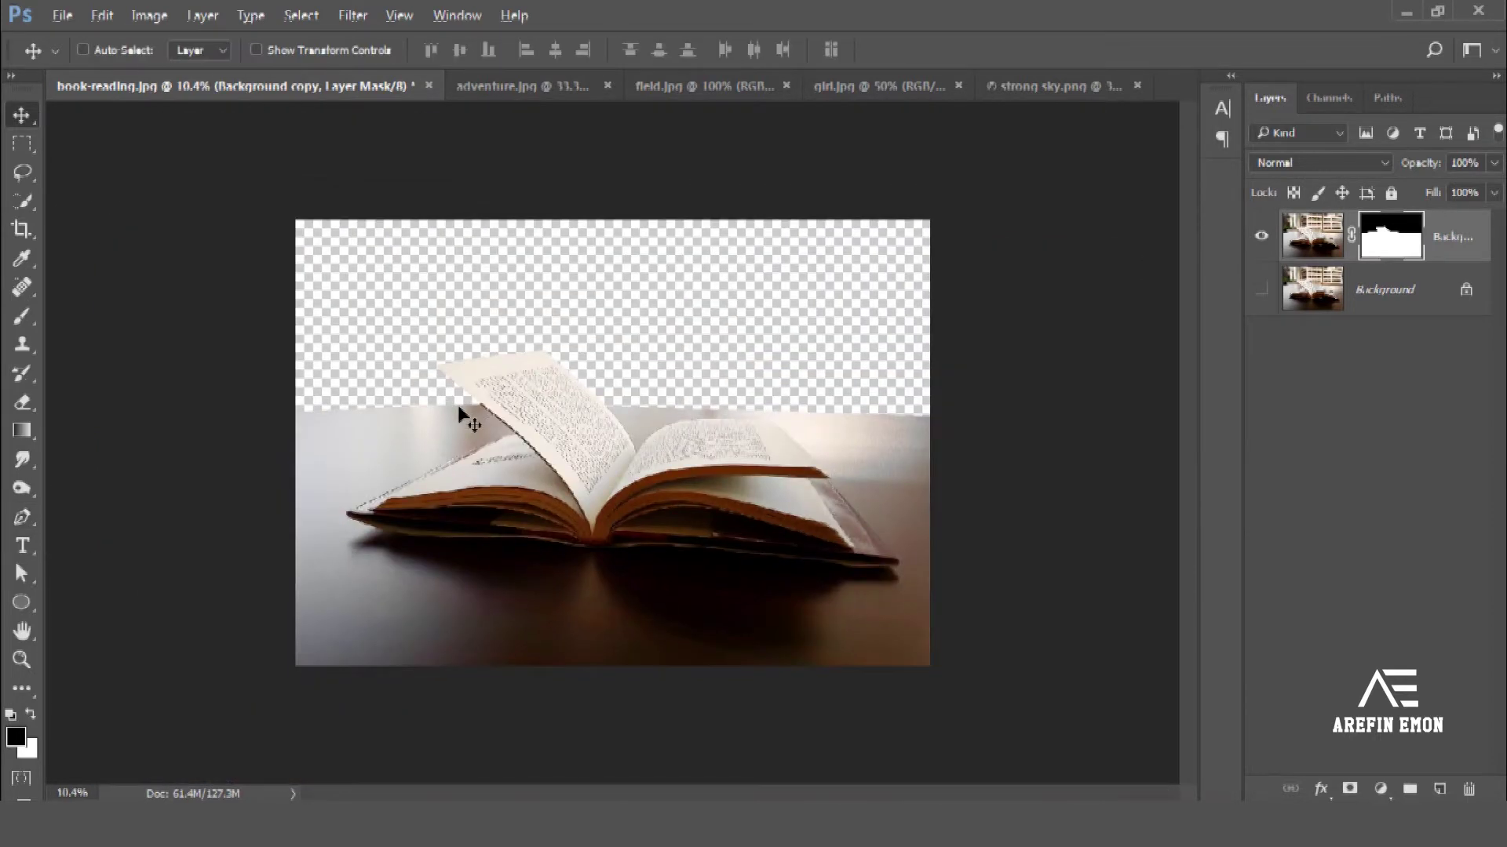
scroll(528, 411, up, 1)
scroll(524, 412, up, 2)
scroll(524, 416, up, 1)
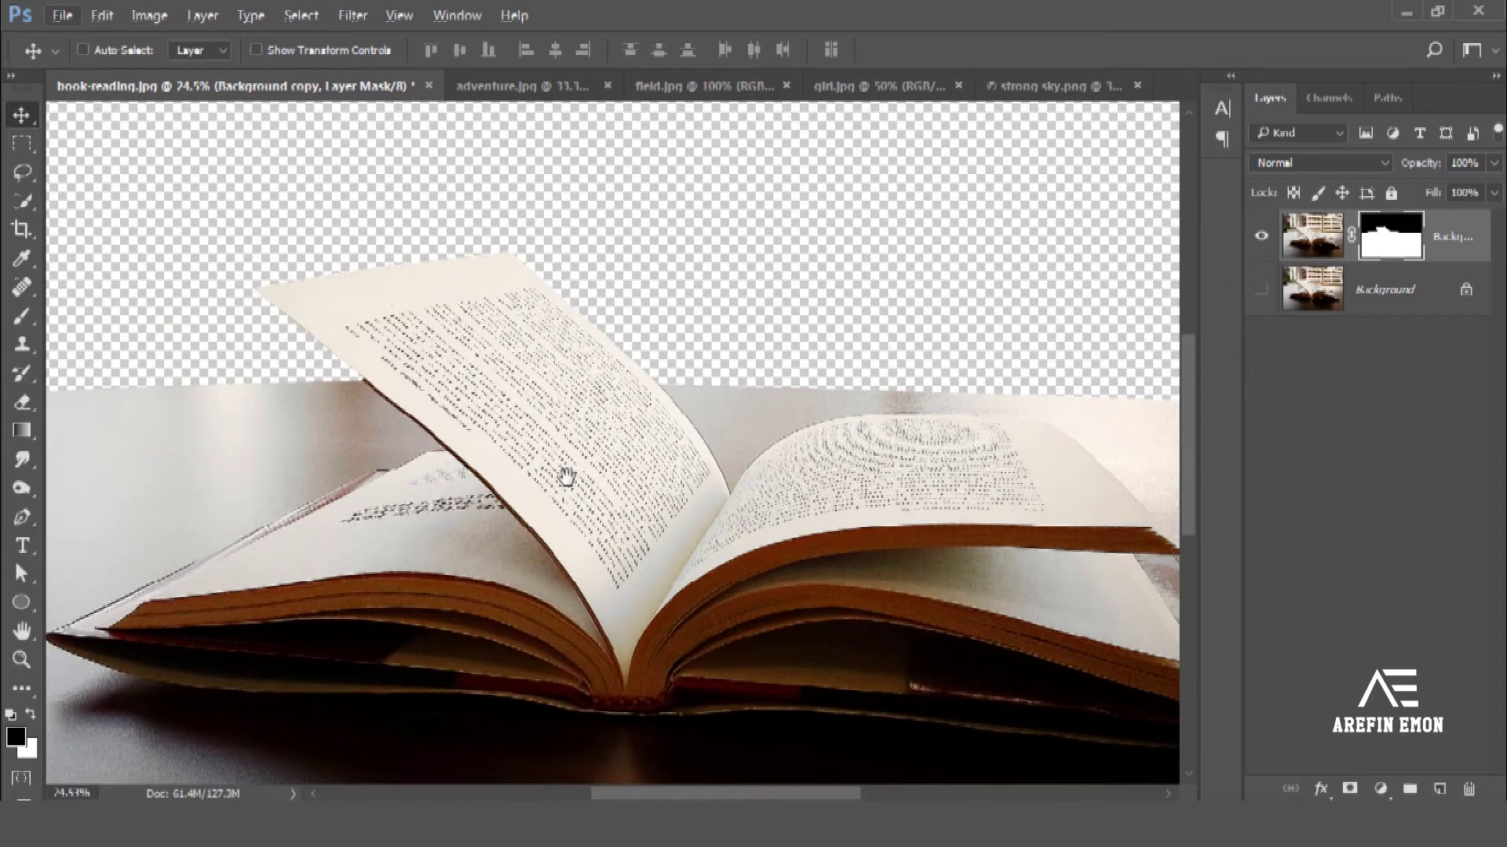
drag(565, 476, 392, 402)
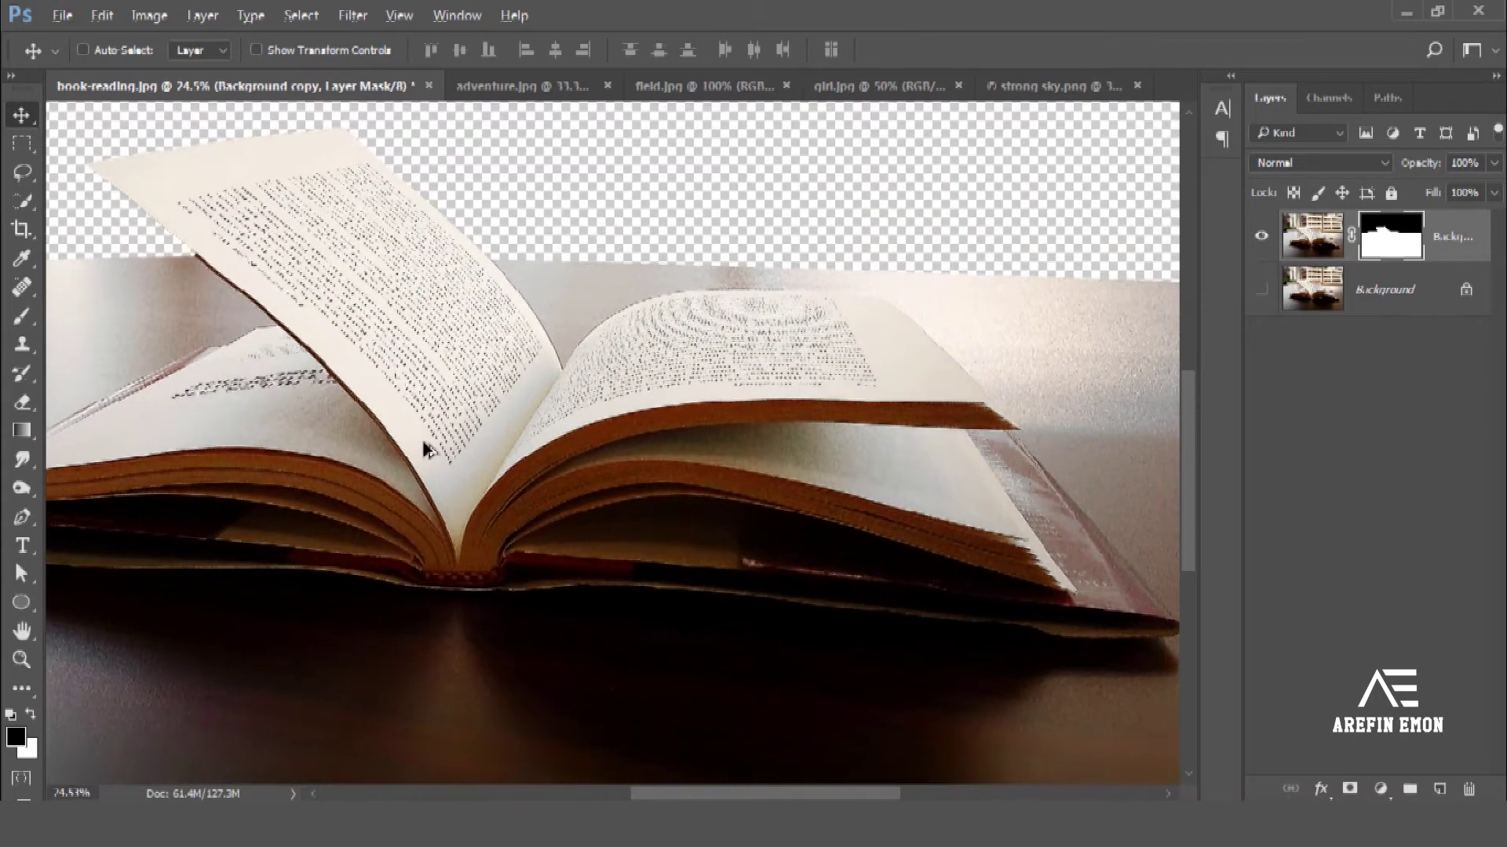
scroll(424, 449, up, 2)
scroll(427, 444, up, 3)
scroll(427, 444, up, 2)
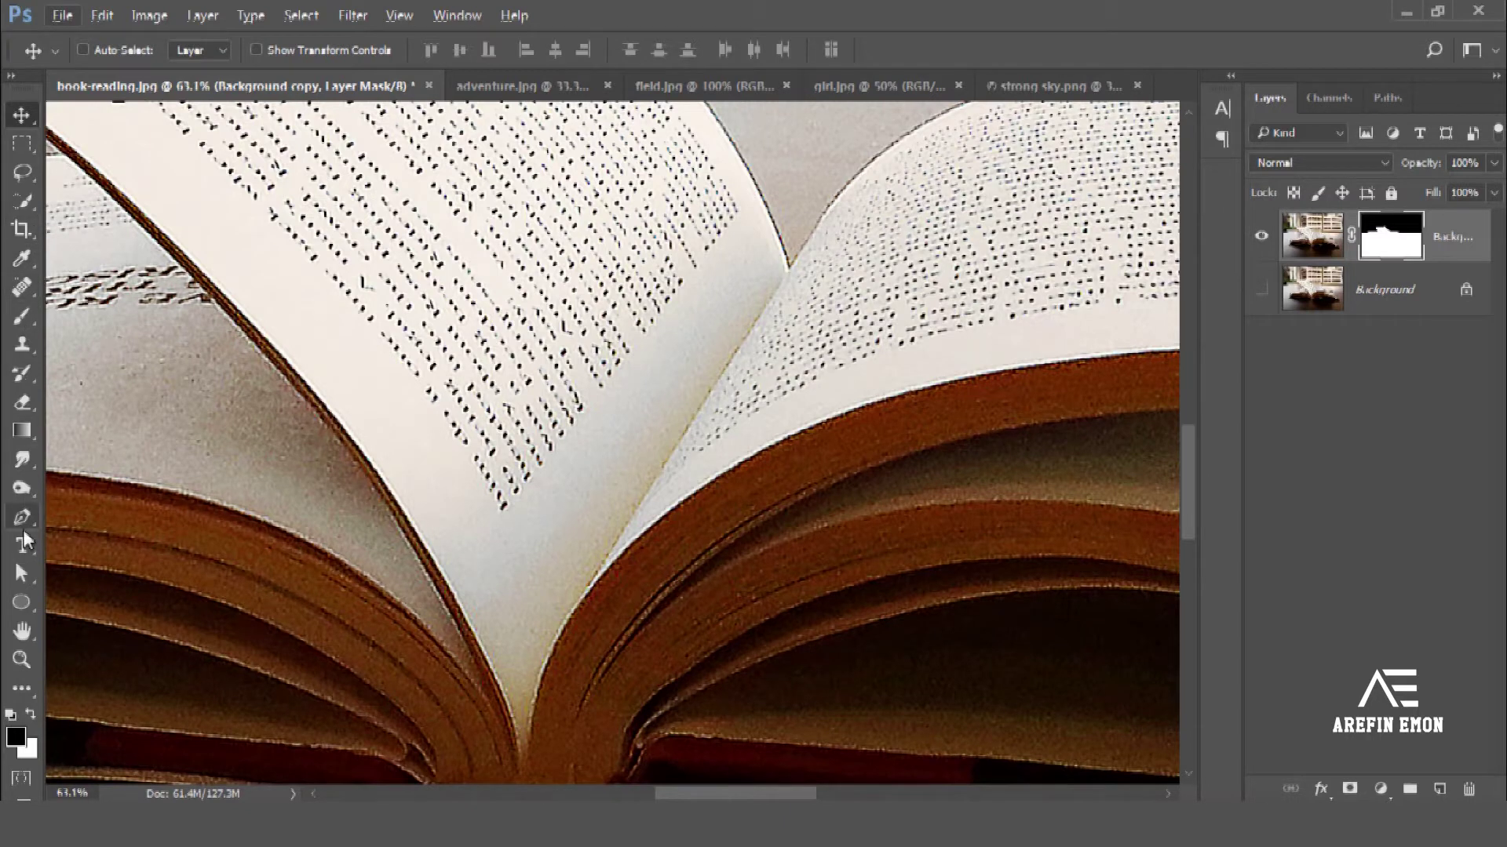
Step: Begin a Pen outline at the spine's bottom with curved points hugging the page edge
click(24, 530)
scroll(475, 634, up, 1)
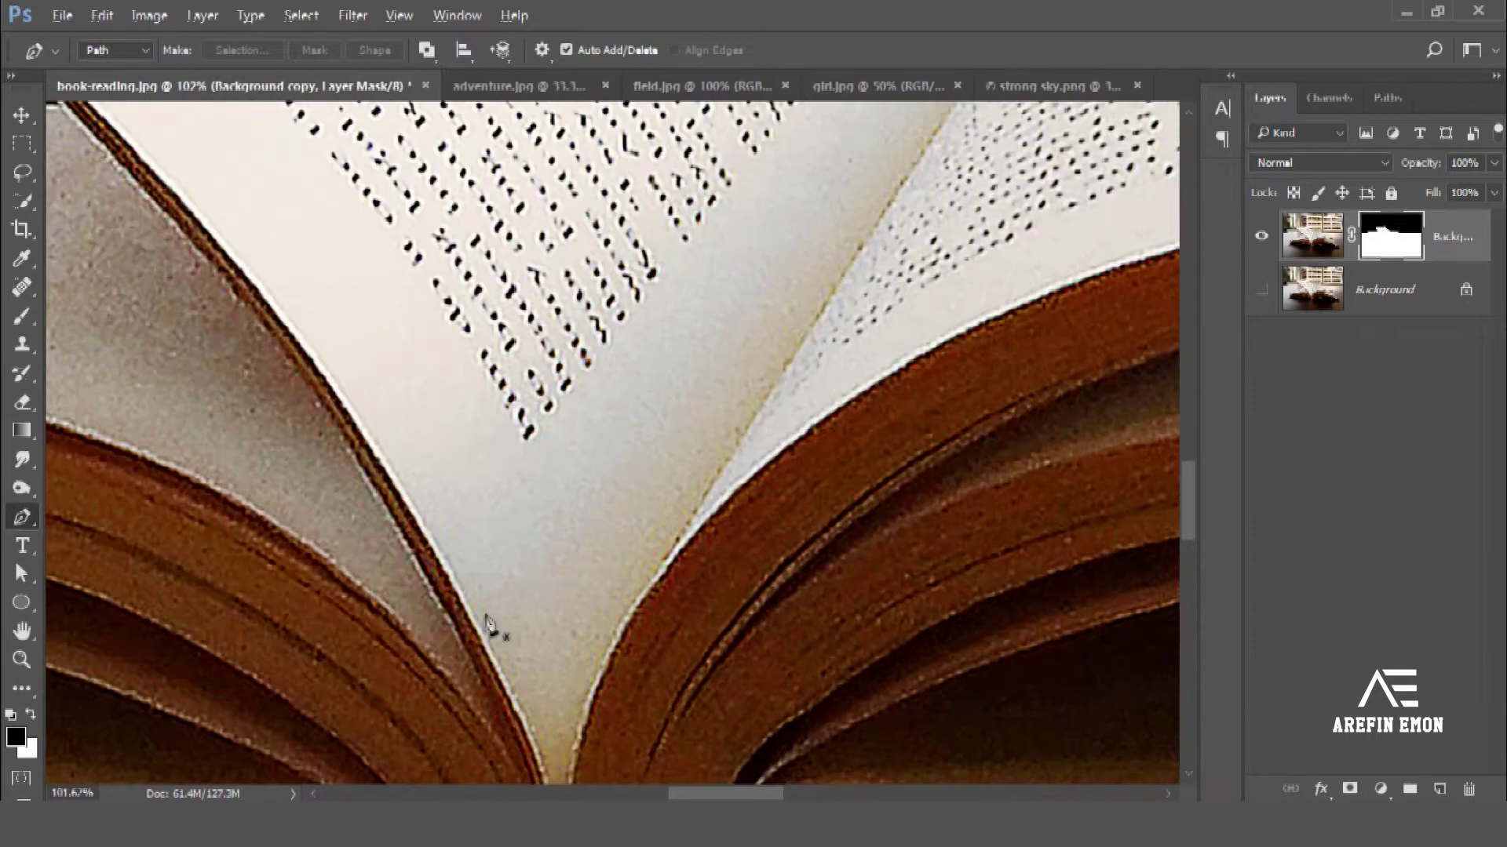
scroll(487, 623, up, 2)
scroll(346, 393, up, 1)
scroll(424, 580, up, 2)
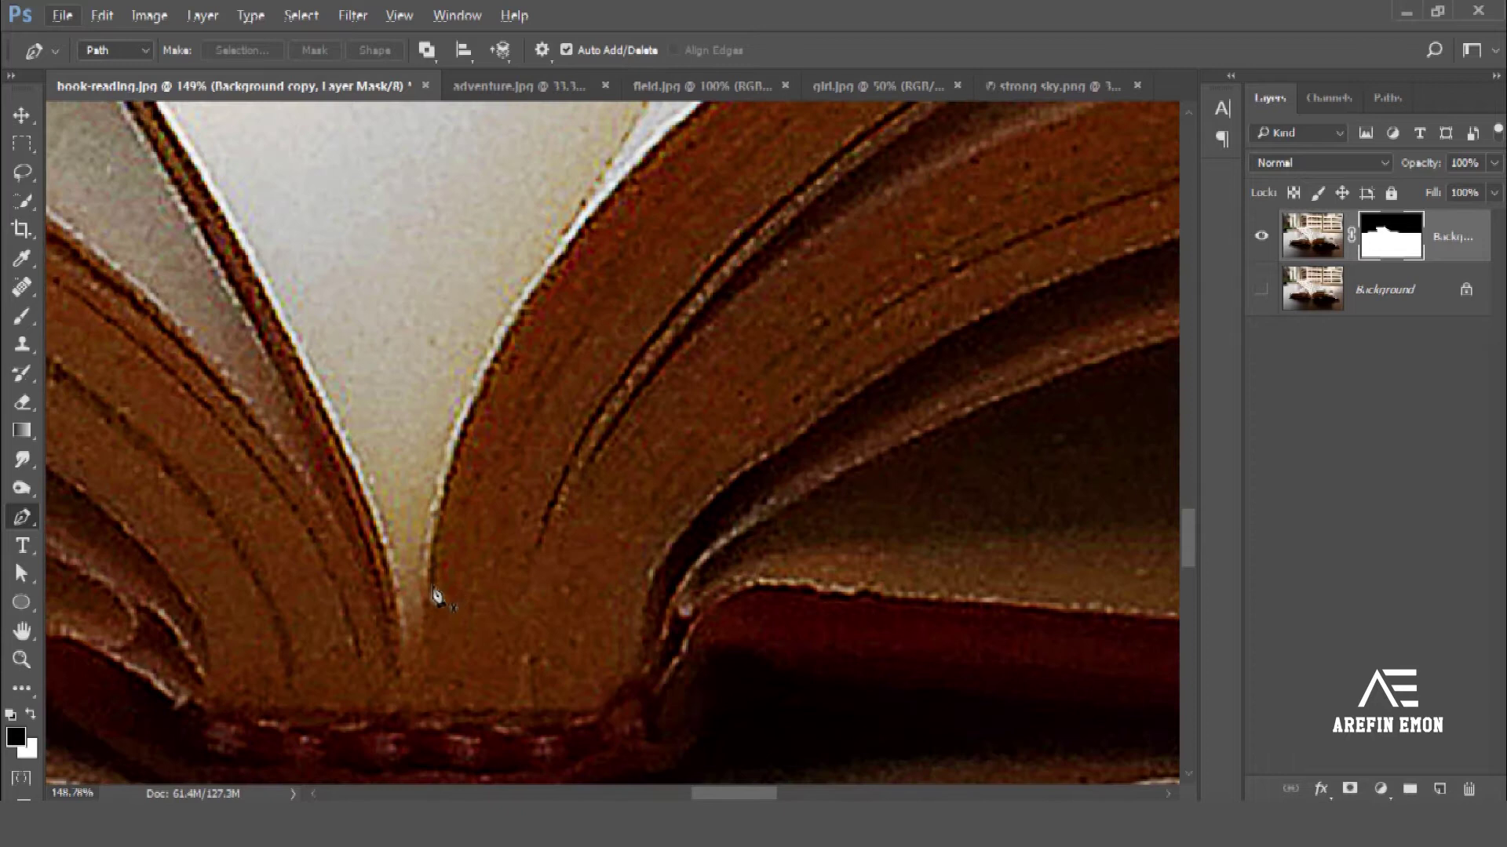
click(415, 625)
scroll(502, 581, down, 3)
scroll(471, 555, up, 1)
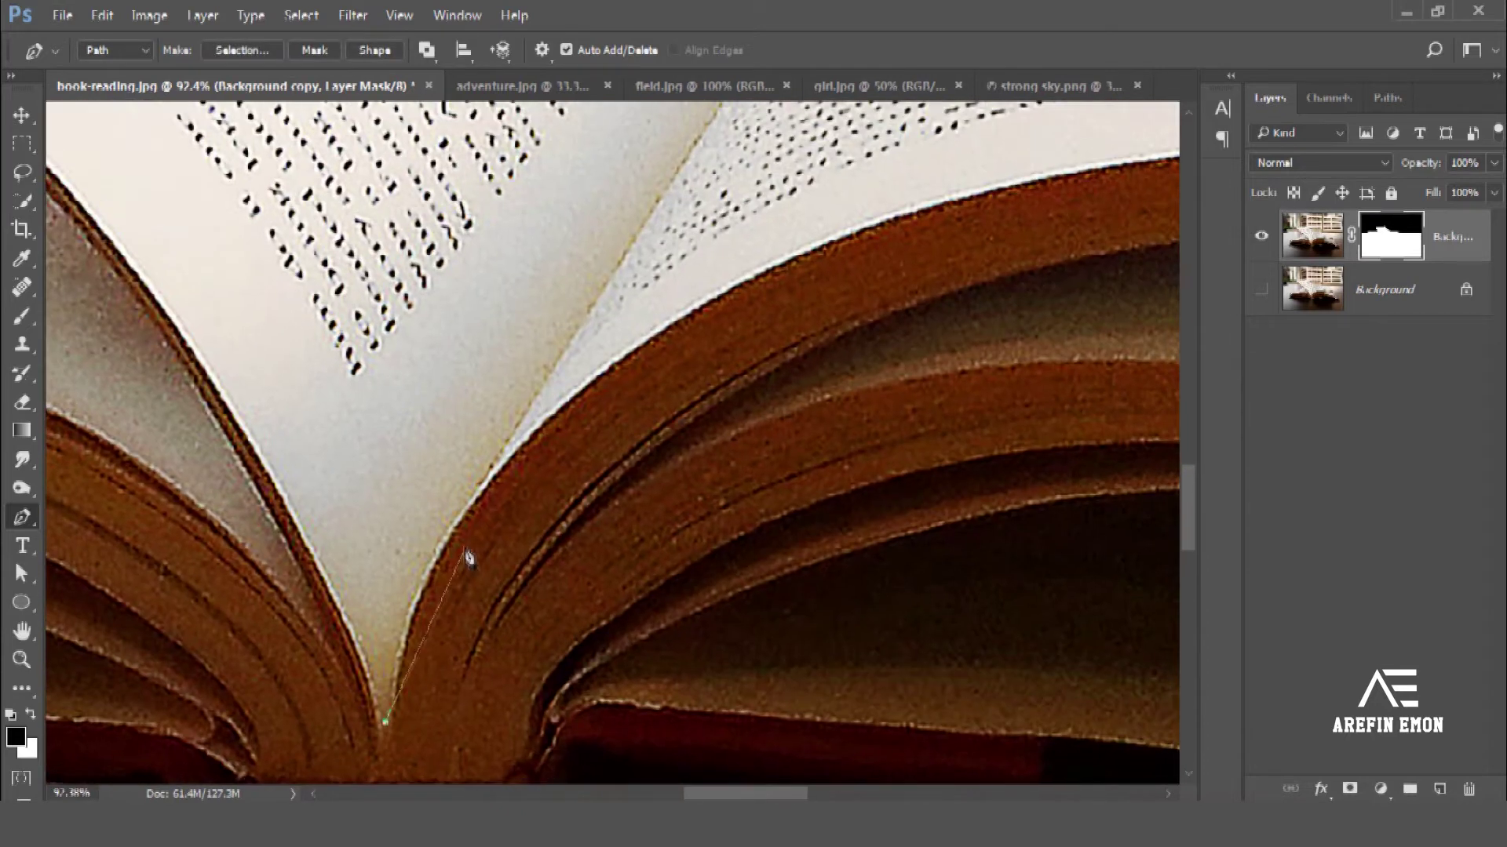
drag(466, 502, 531, 459)
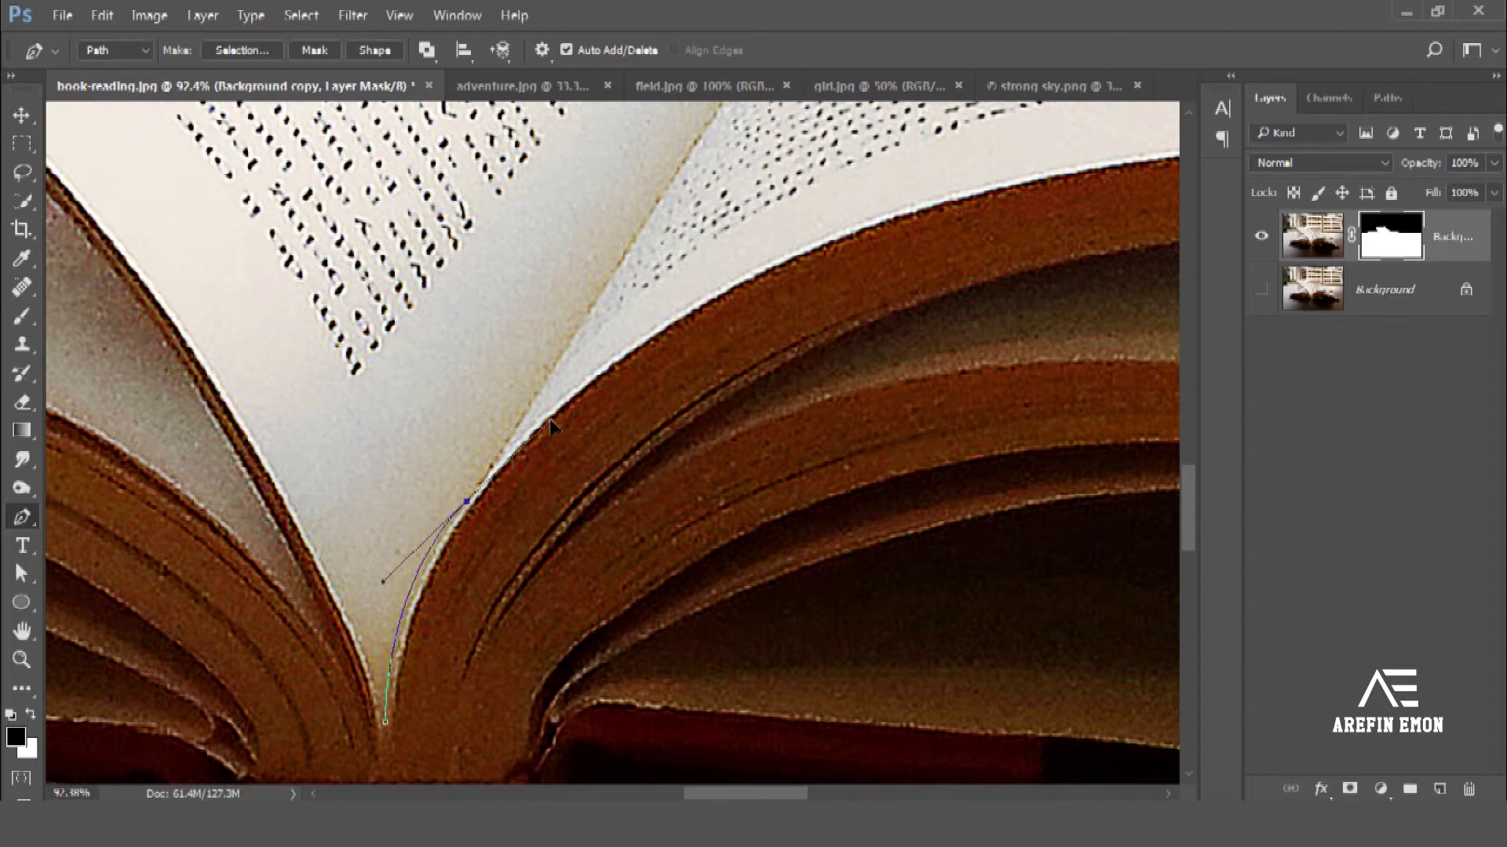
drag(547, 422, 547, 416)
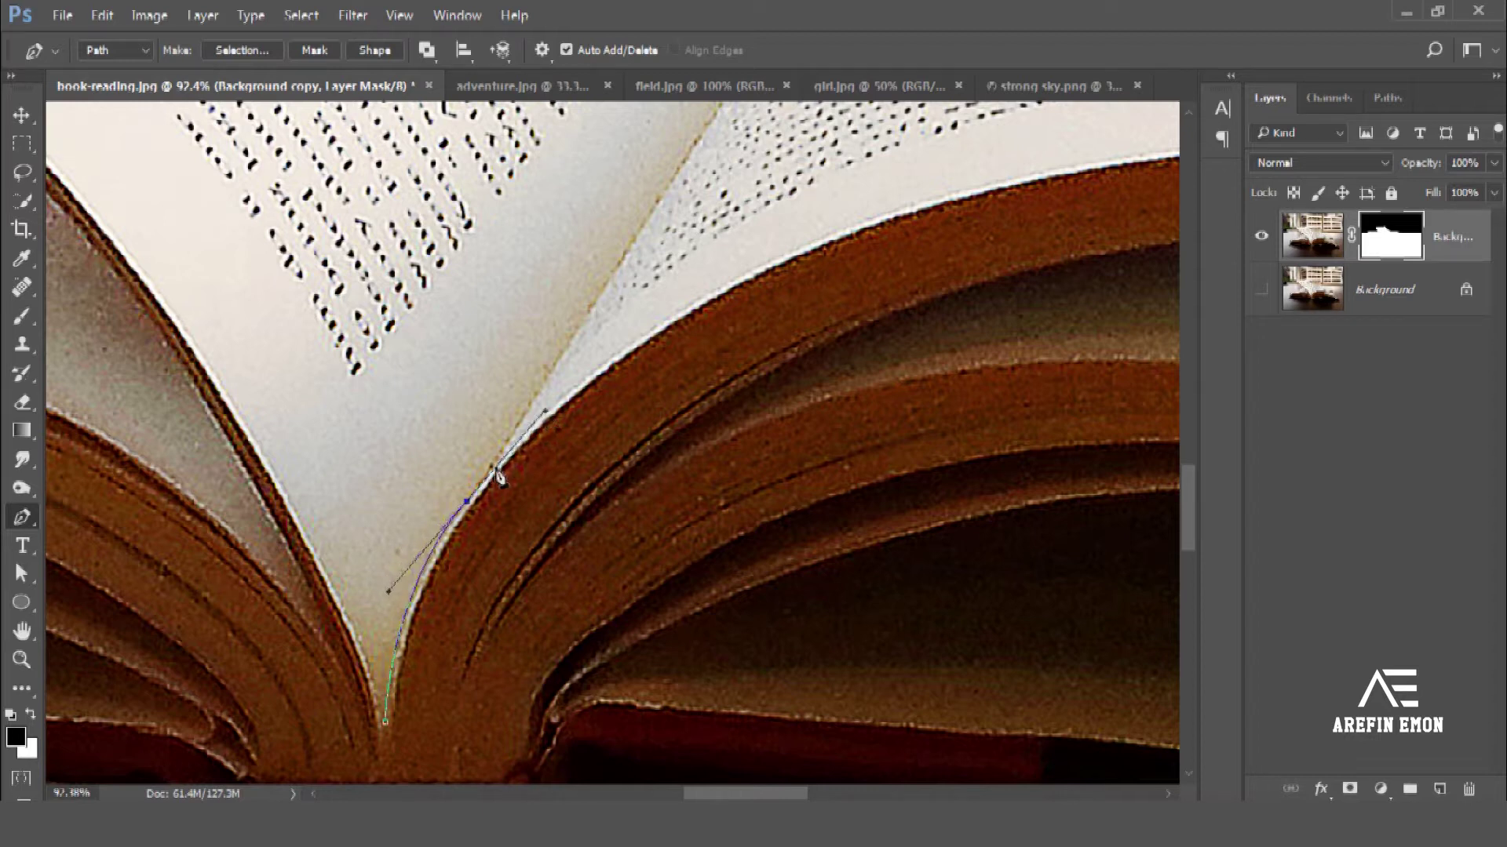
scroll(463, 706, up, 3)
scroll(448, 646, right, 2)
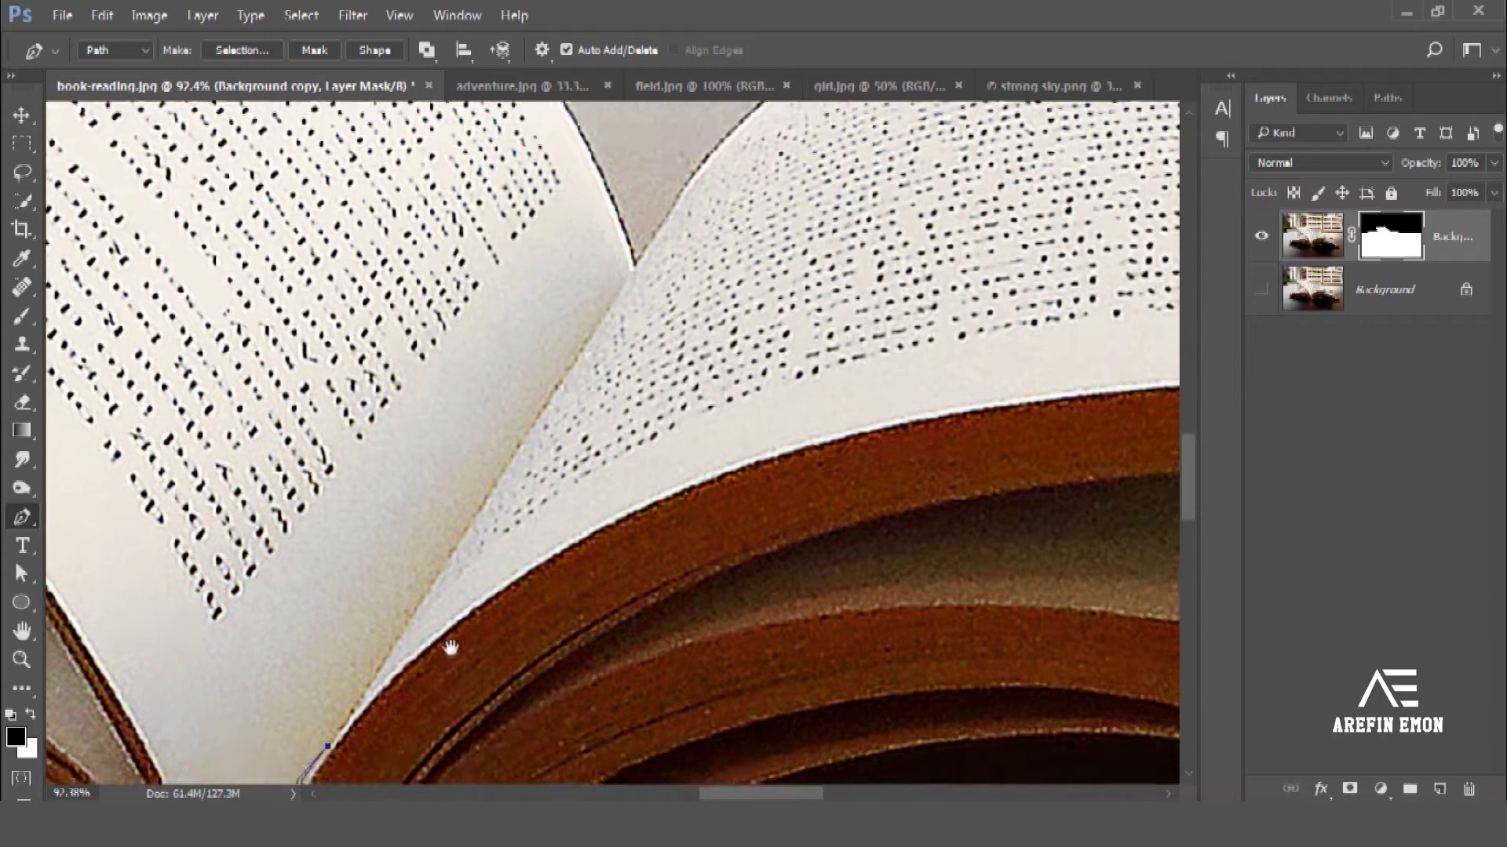
scroll(479, 518, down, 1)
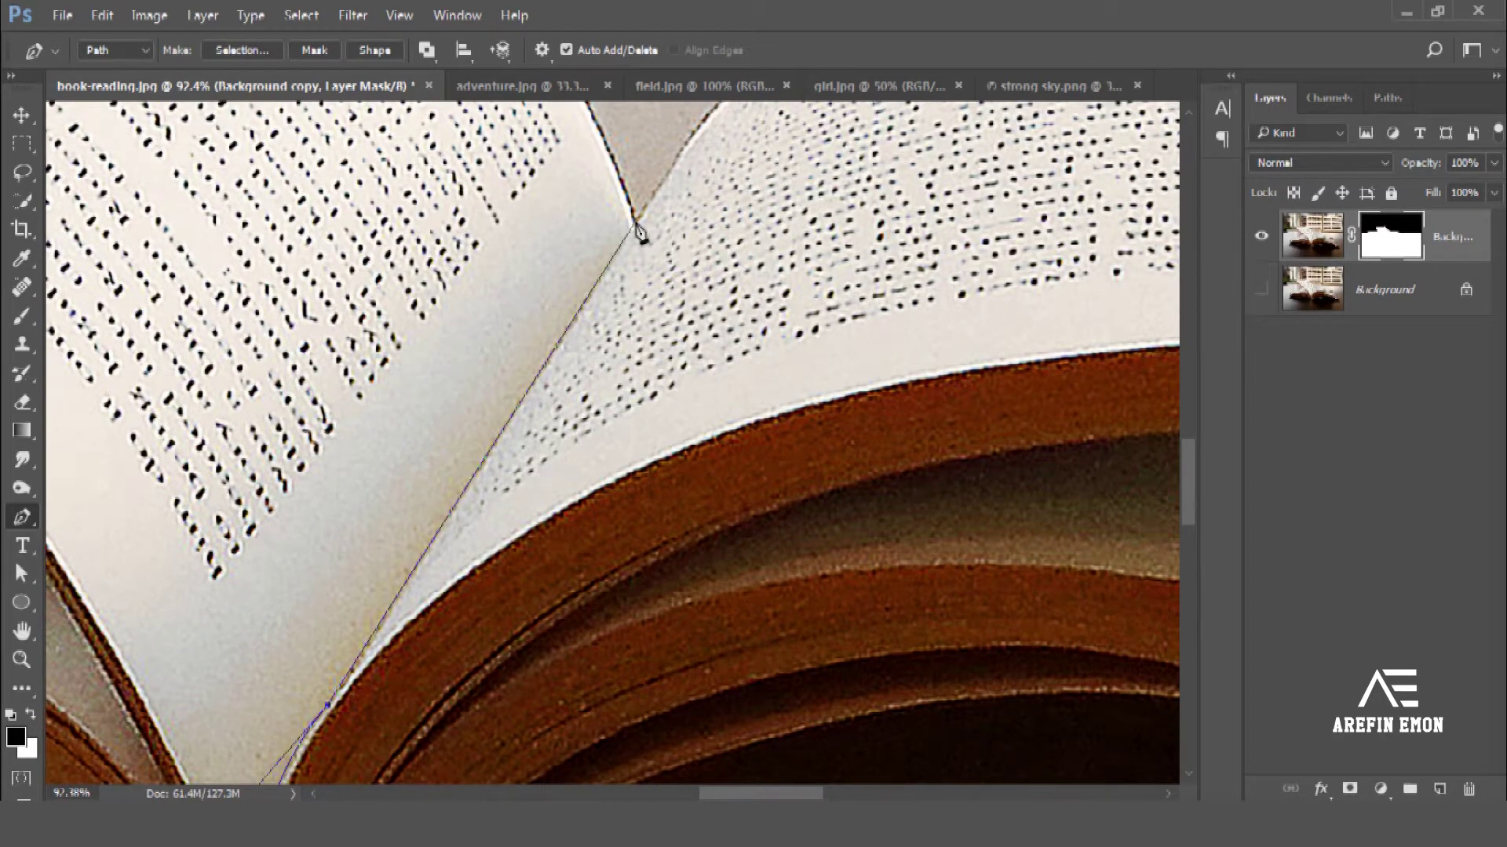
scroll(636, 231, up, 2)
scroll(549, 382, up, 2)
Step: Continue the outline around the page fold and along its top edge
drag(545, 372, 475, 290)
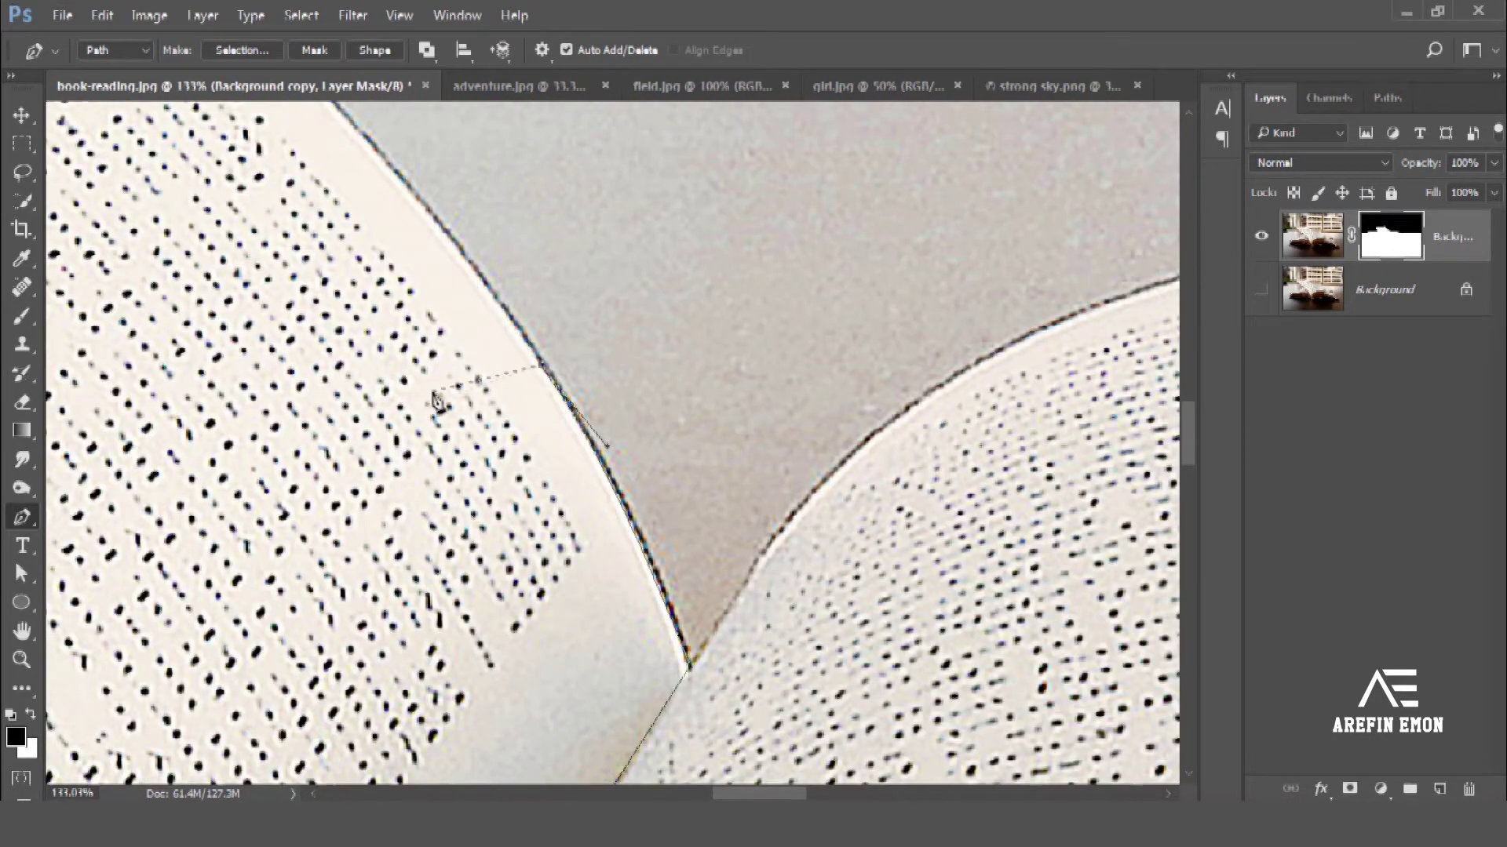
scroll(437, 402, up, 3)
scroll(437, 402, left, 2)
click(533, 317)
click(448, 269)
scroll(235, 236, up, 3)
scroll(235, 236, left, 2)
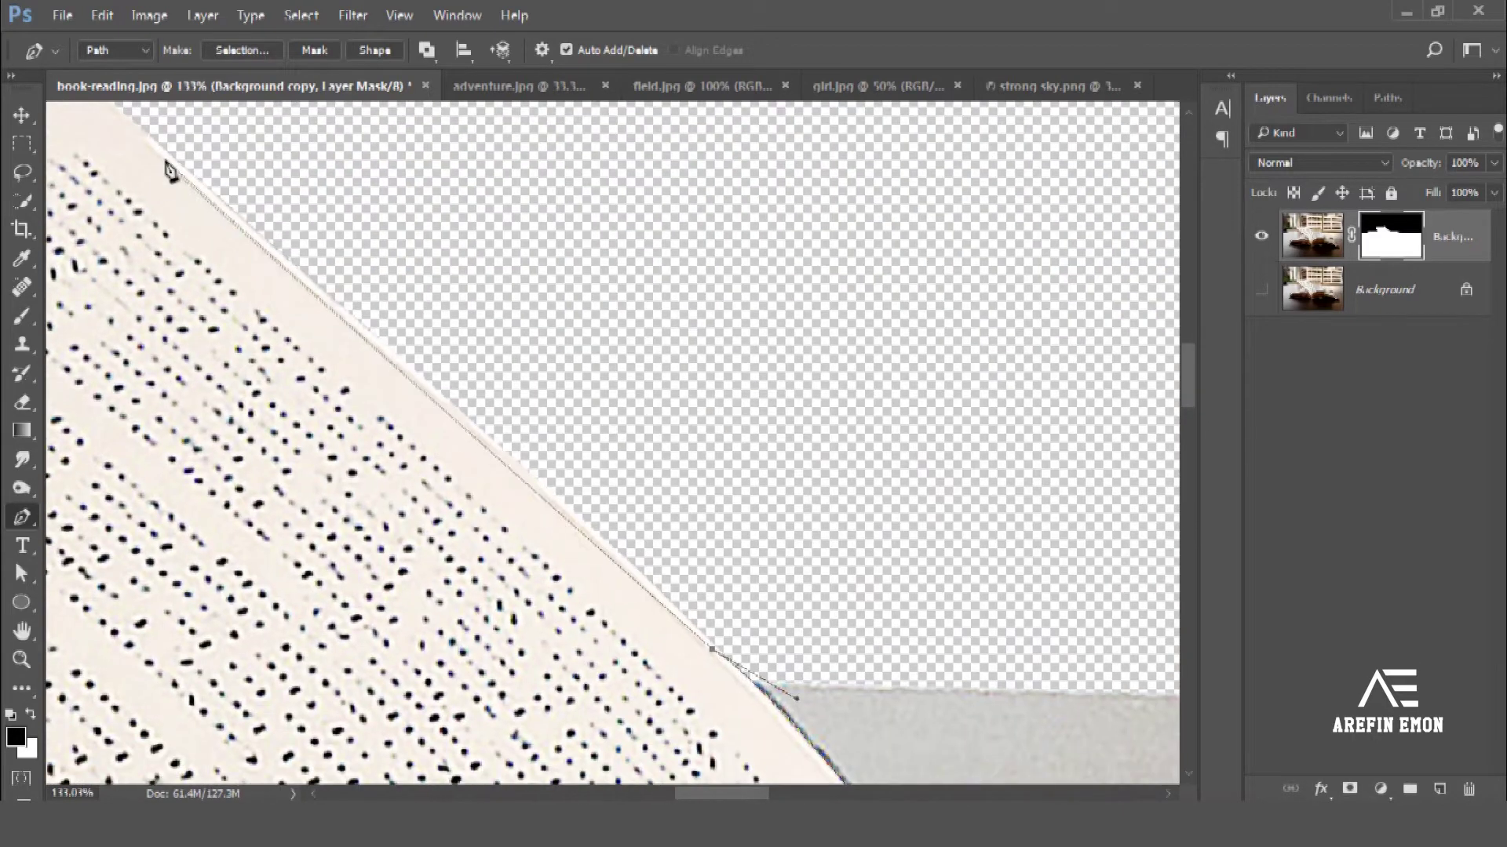
drag(488, 444, 420, 396)
scroll(461, 441, up, 3)
scroll(538, 595, left, 3)
scroll(437, 430, left, 2)
scroll(228, 454, left, 3)
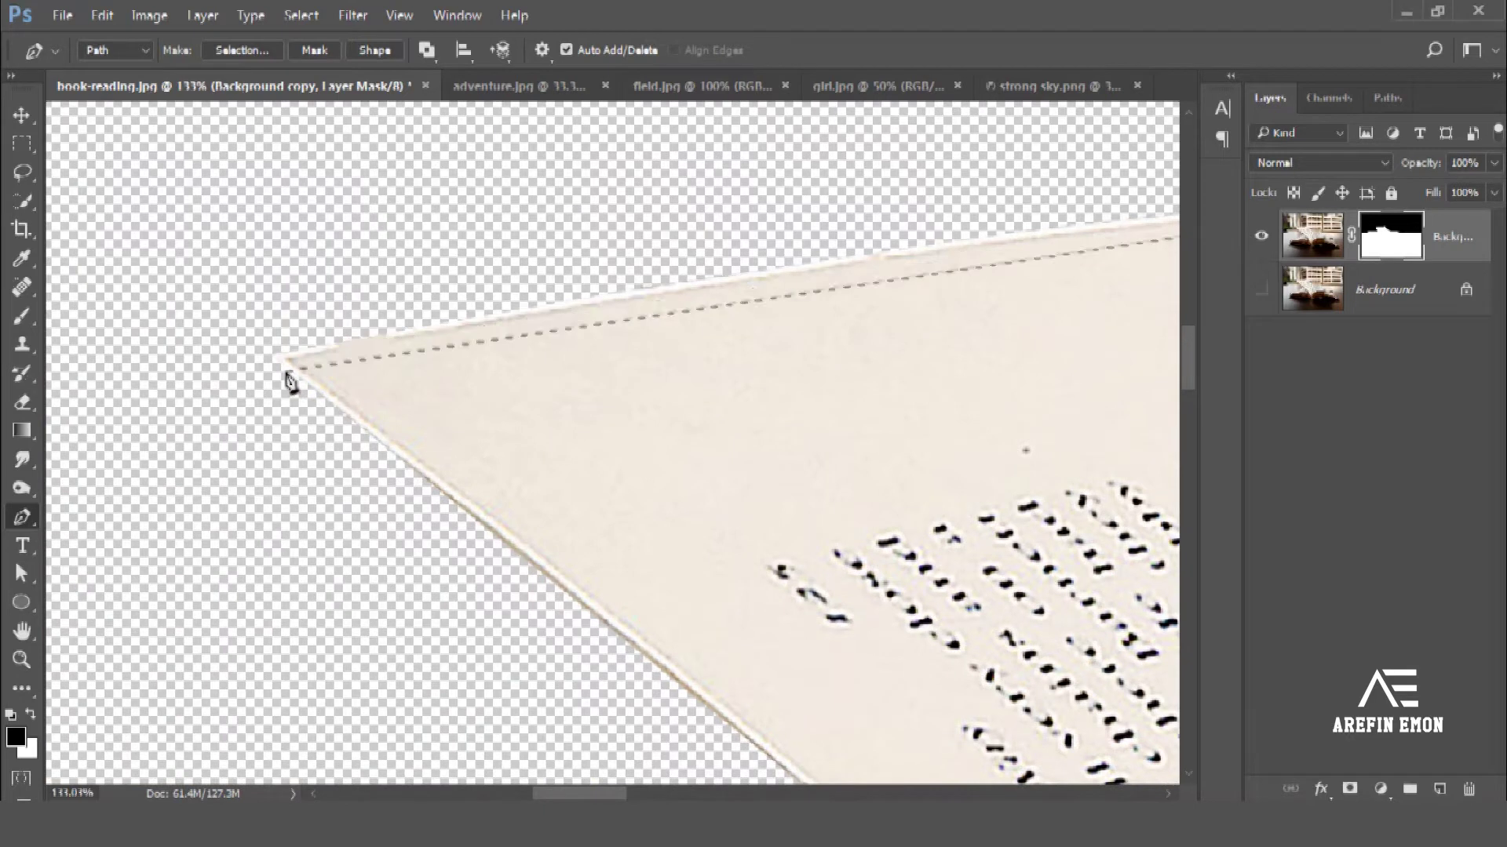
scroll(585, 424, down, 3)
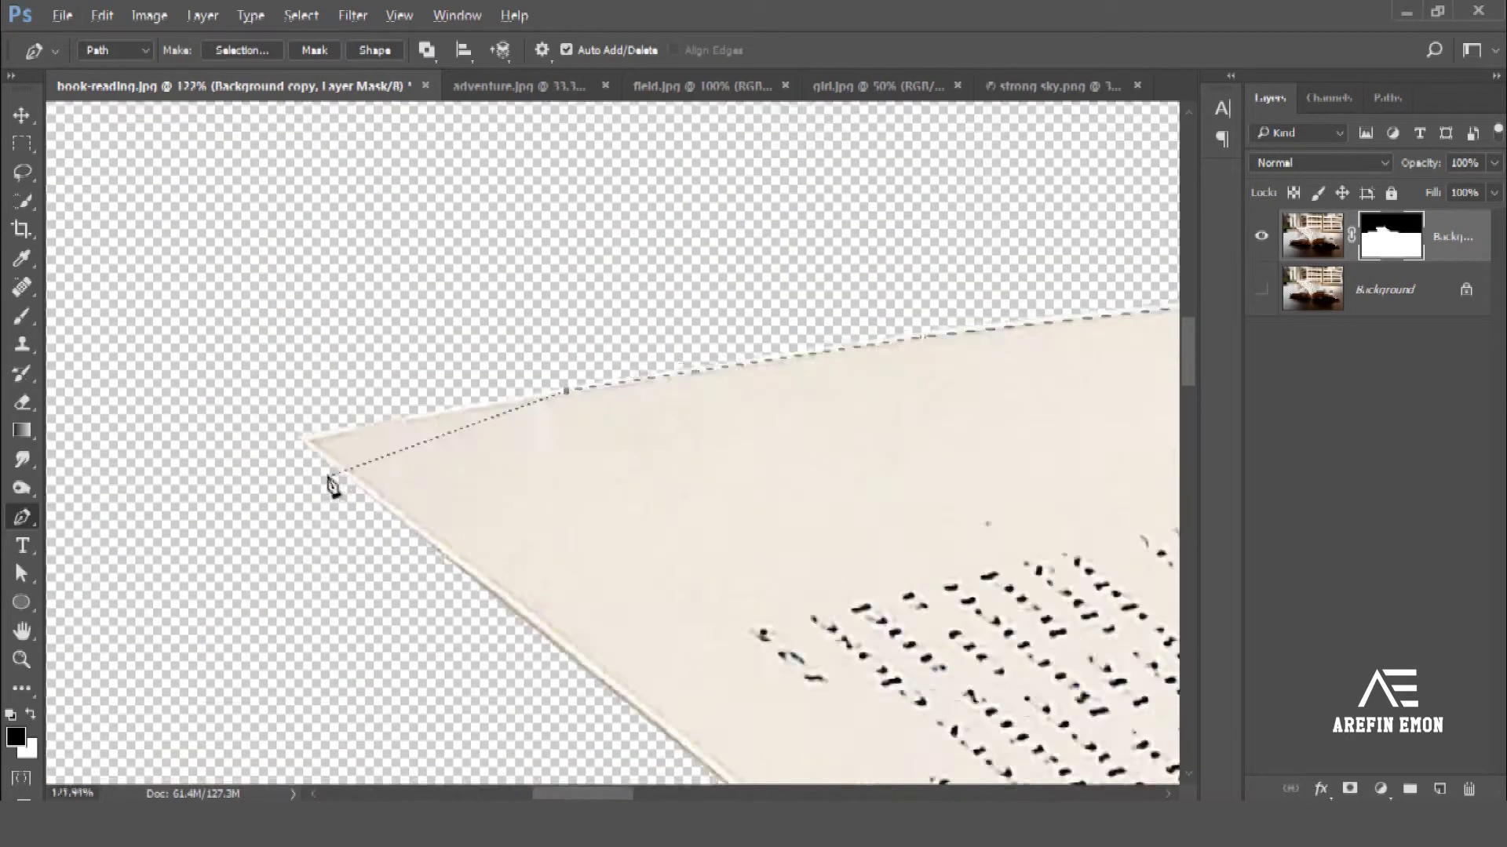
scroll(79, 502, up, 3)
Step: Finish the outline on the page's left edge and corner, then load it as a selection
click(444, 545)
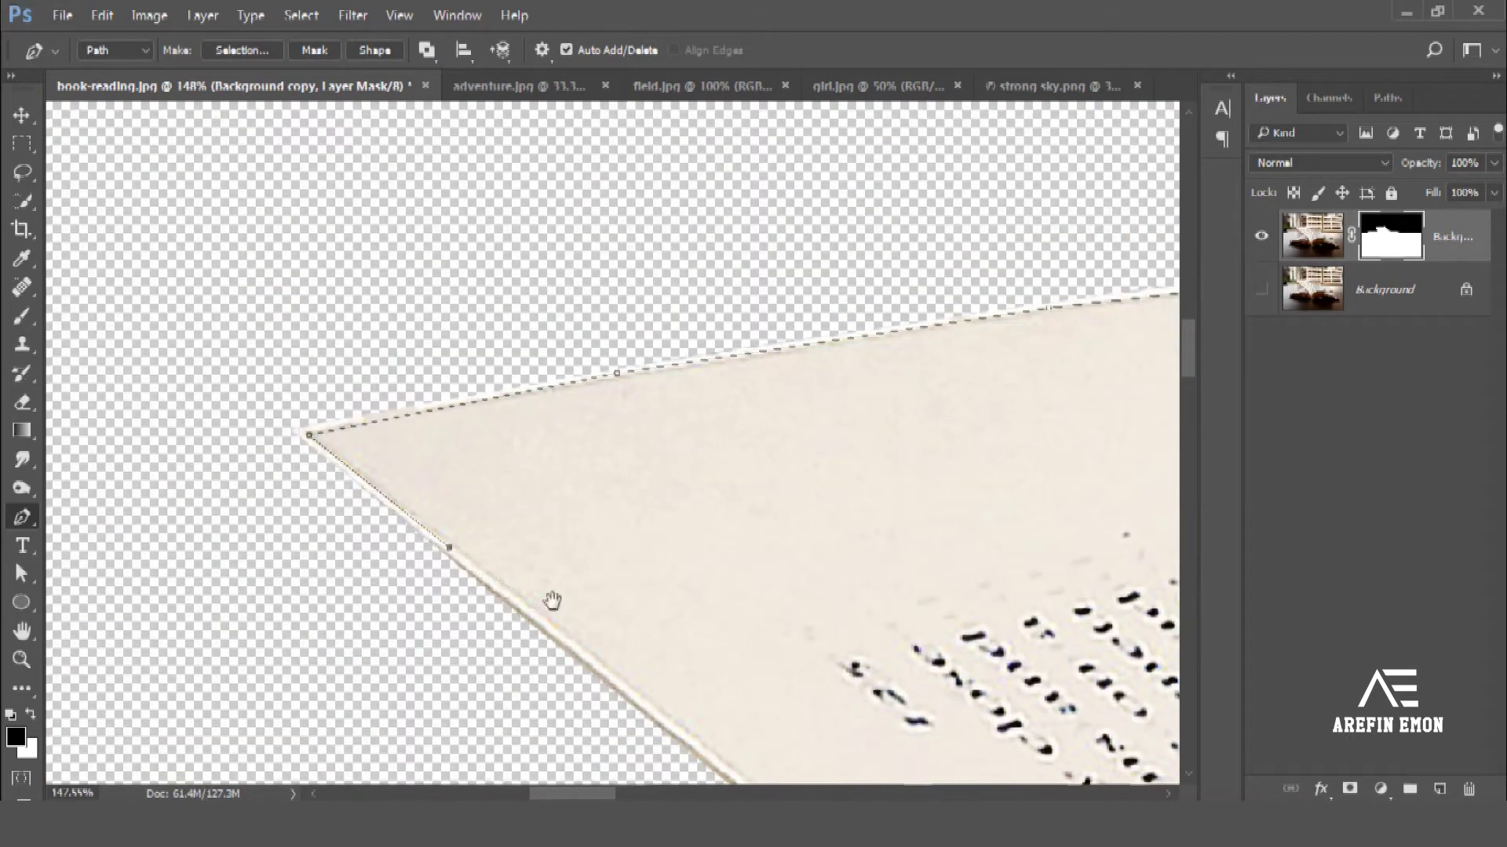
scroll(552, 602, down, 3)
scroll(185, 431, right, 3)
click(402, 556)
scroll(377, 534, down, 5)
scroll(298, 495, right, 3)
scroll(270, 470, down, 3)
scroll(267, 475, down, 3)
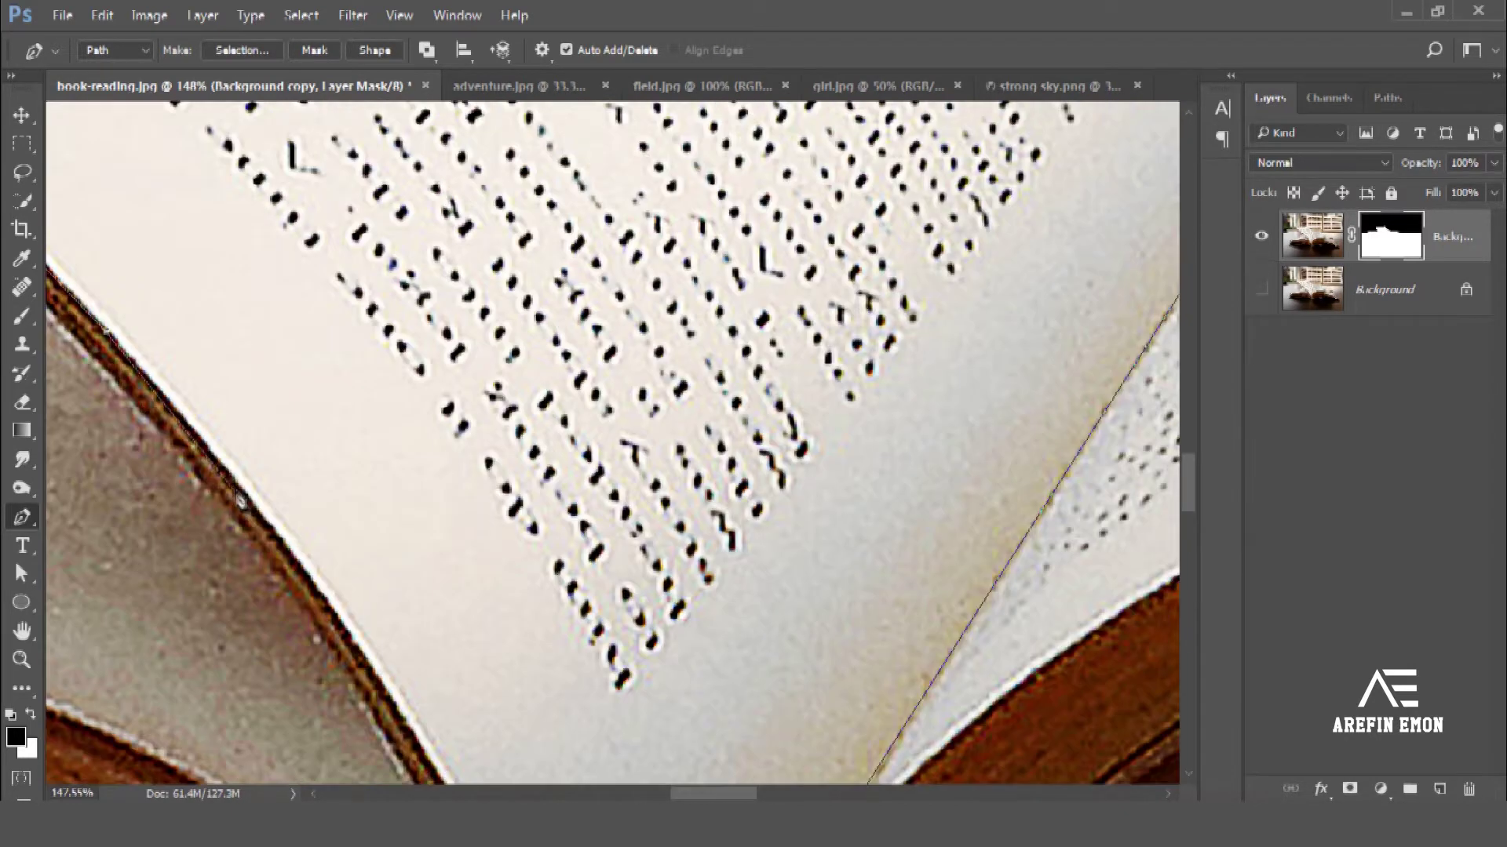
scroll(262, 480, right, 5)
scroll(313, 577, down, 5)
scroll(314, 471, right, 2)
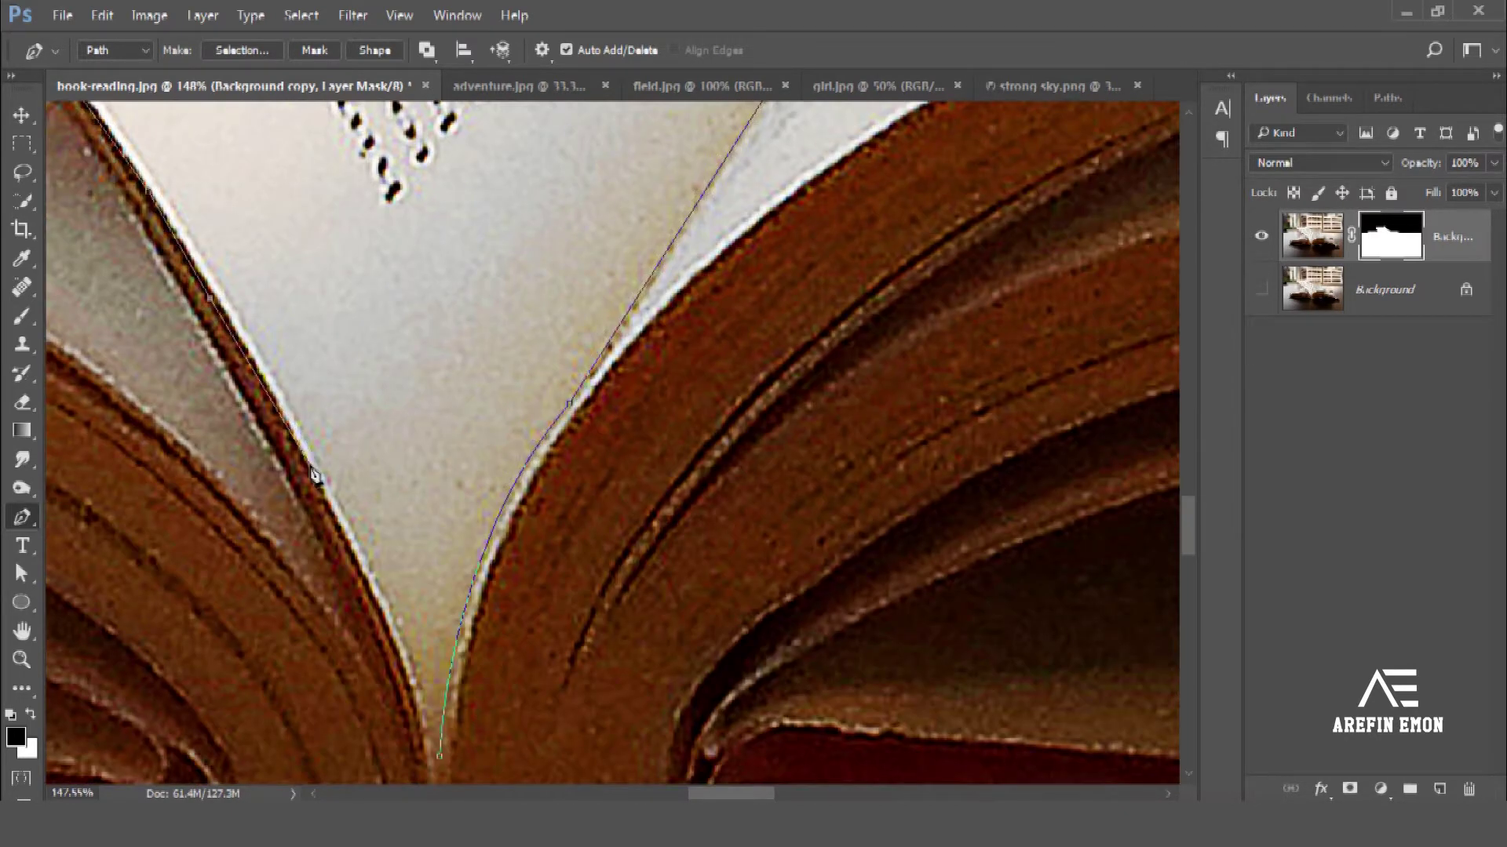
scroll(314, 475, down, 5)
scroll(314, 474, right, 2)
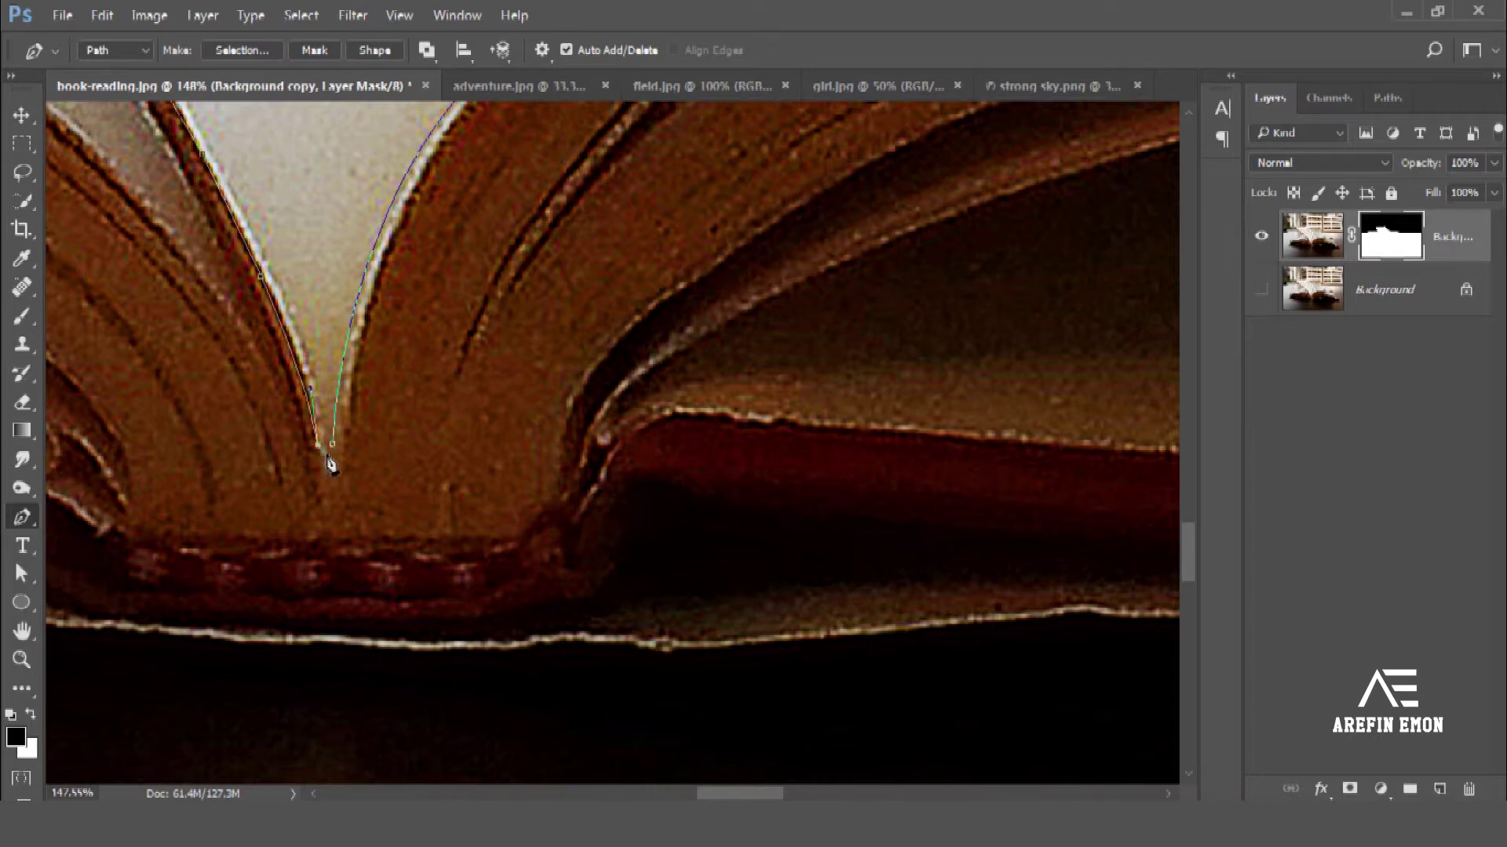
scroll(334, 454, down, 3)
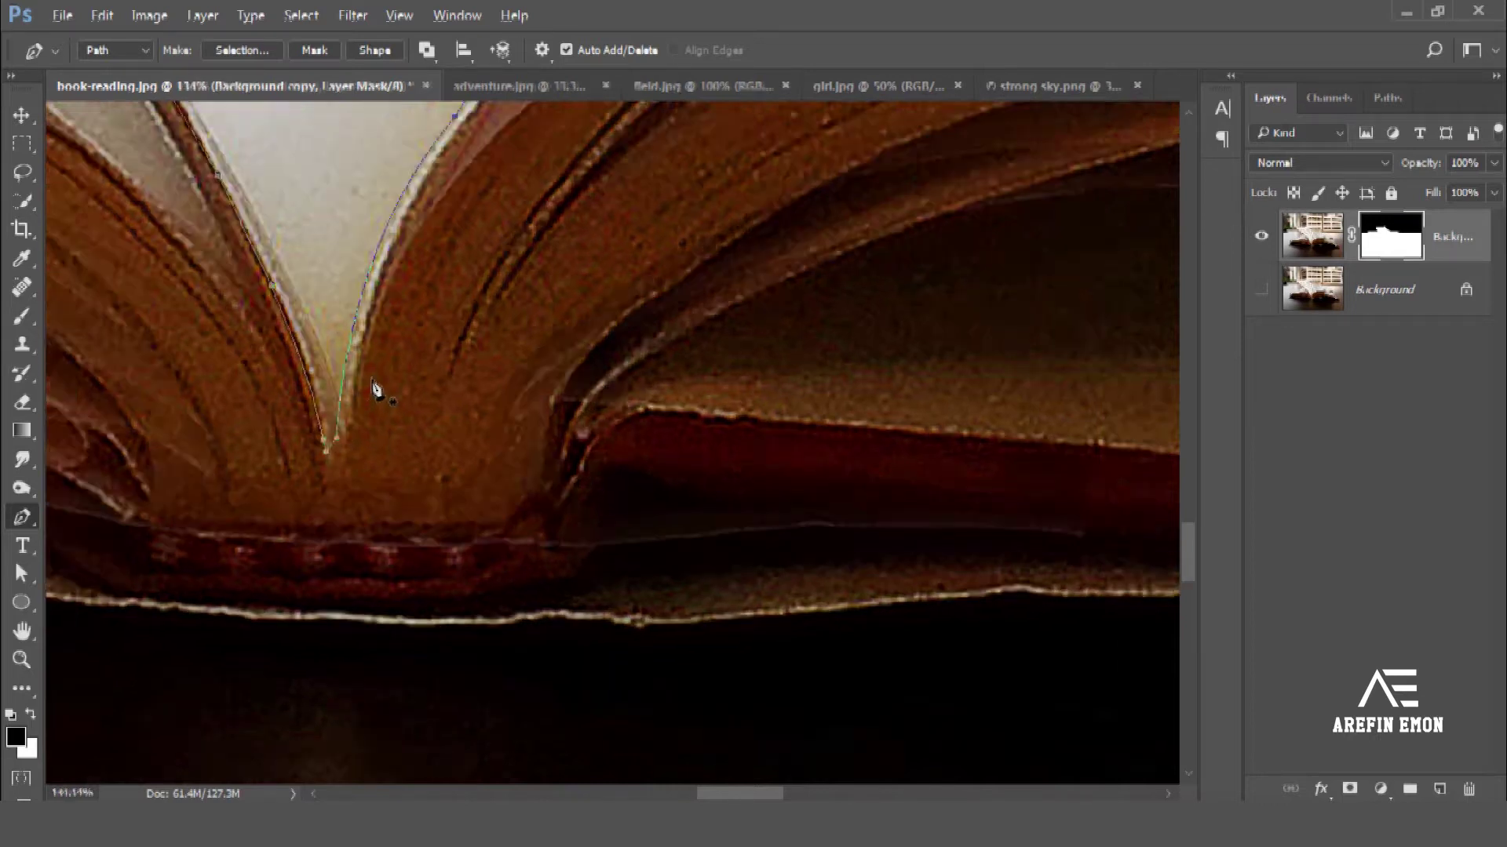
scroll(370, 387, down, 3)
scroll(407, 309, down, 2)
scroll(390, 599, down, 2)
scroll(377, 427, down, 1)
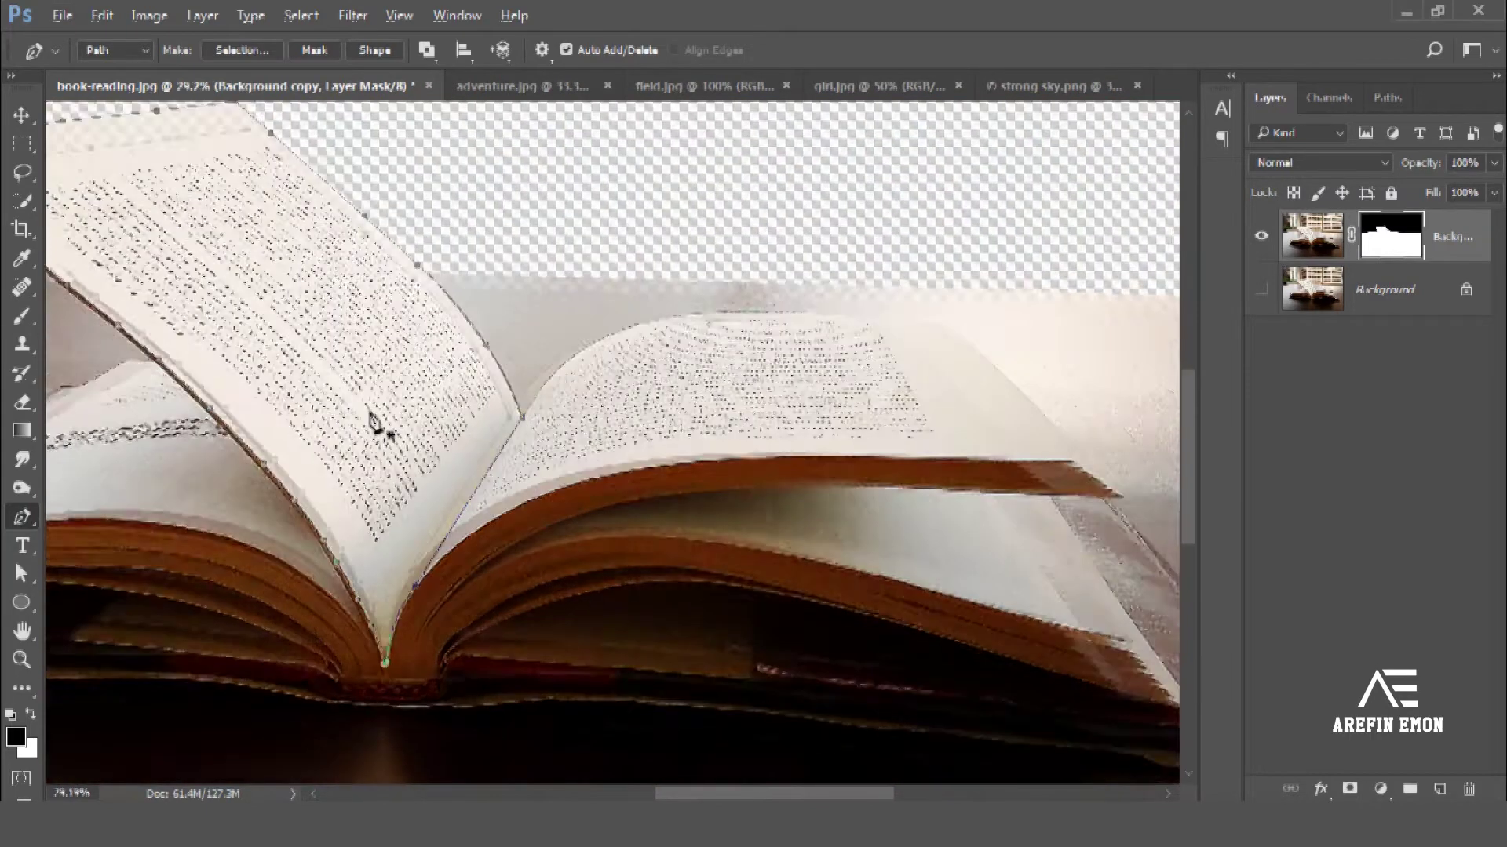
scroll(357, 390, down, 1)
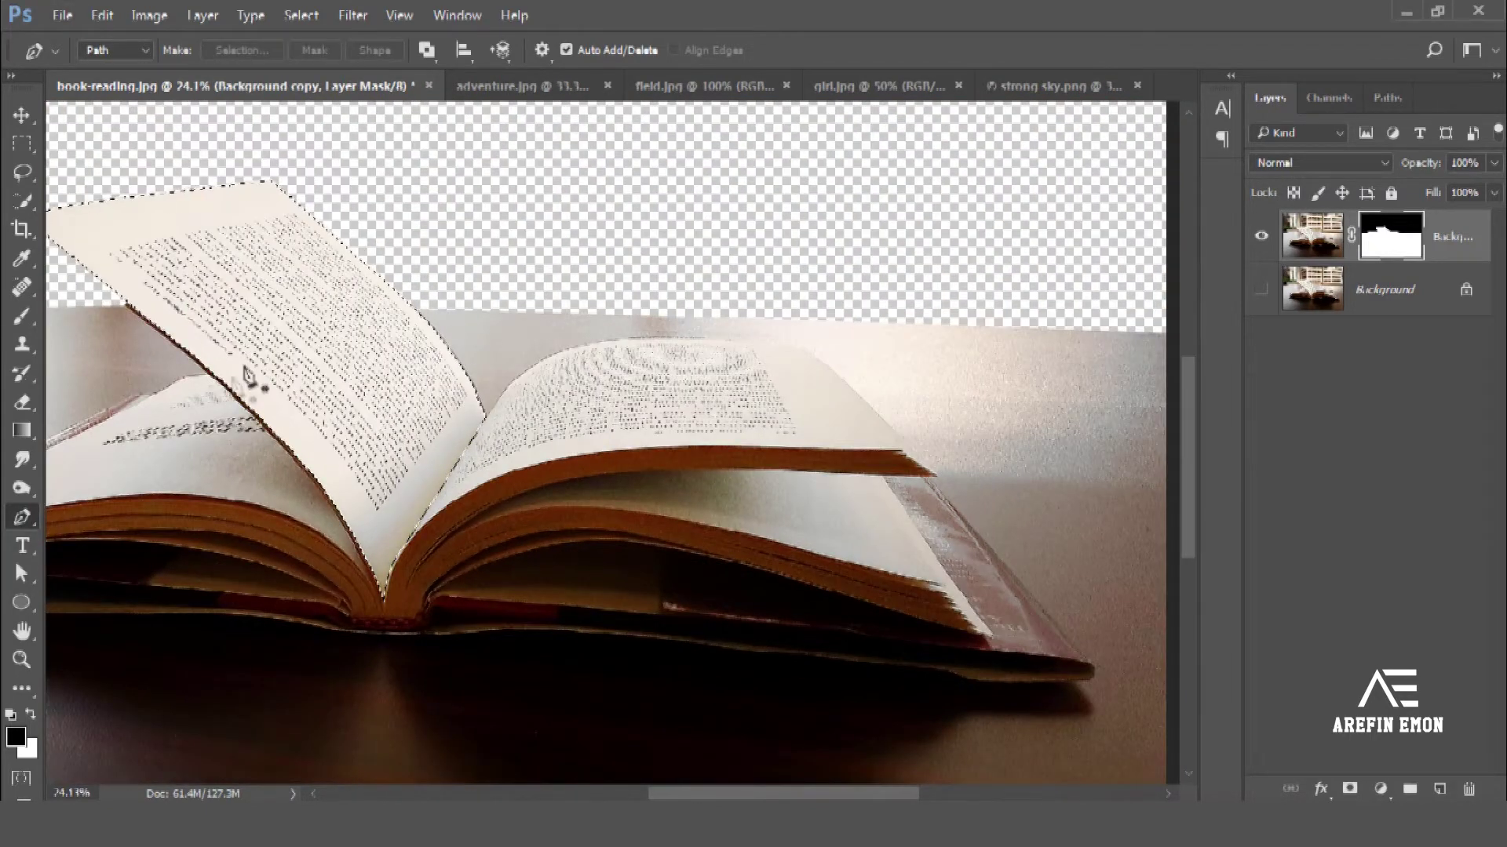
key(ctrl+Return)
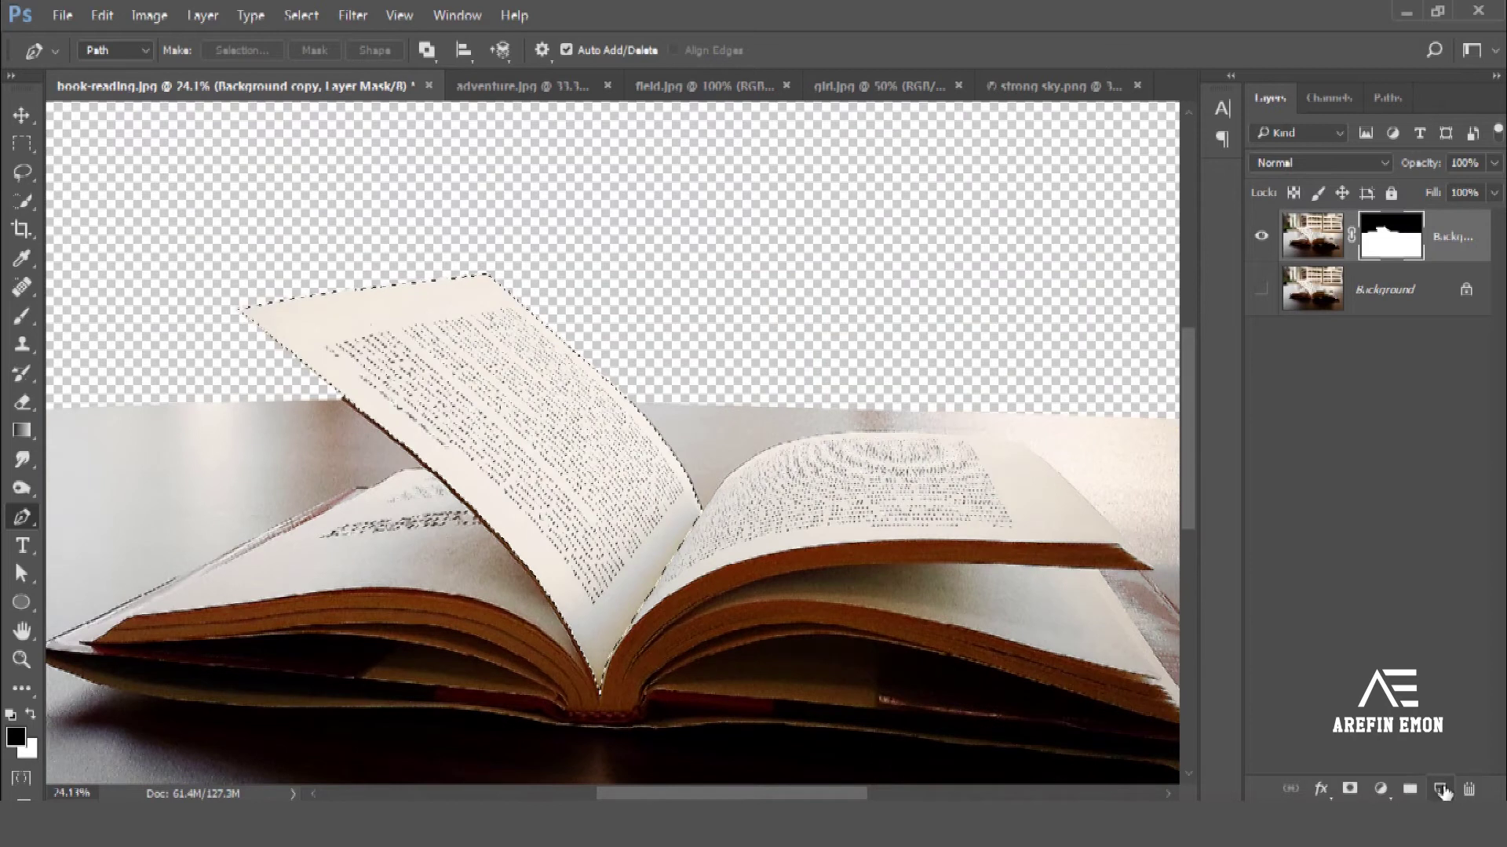
Step: Fill the page selection with solid black on a new layer and deselect
click(1439, 789)
key(alt+BackSpace)
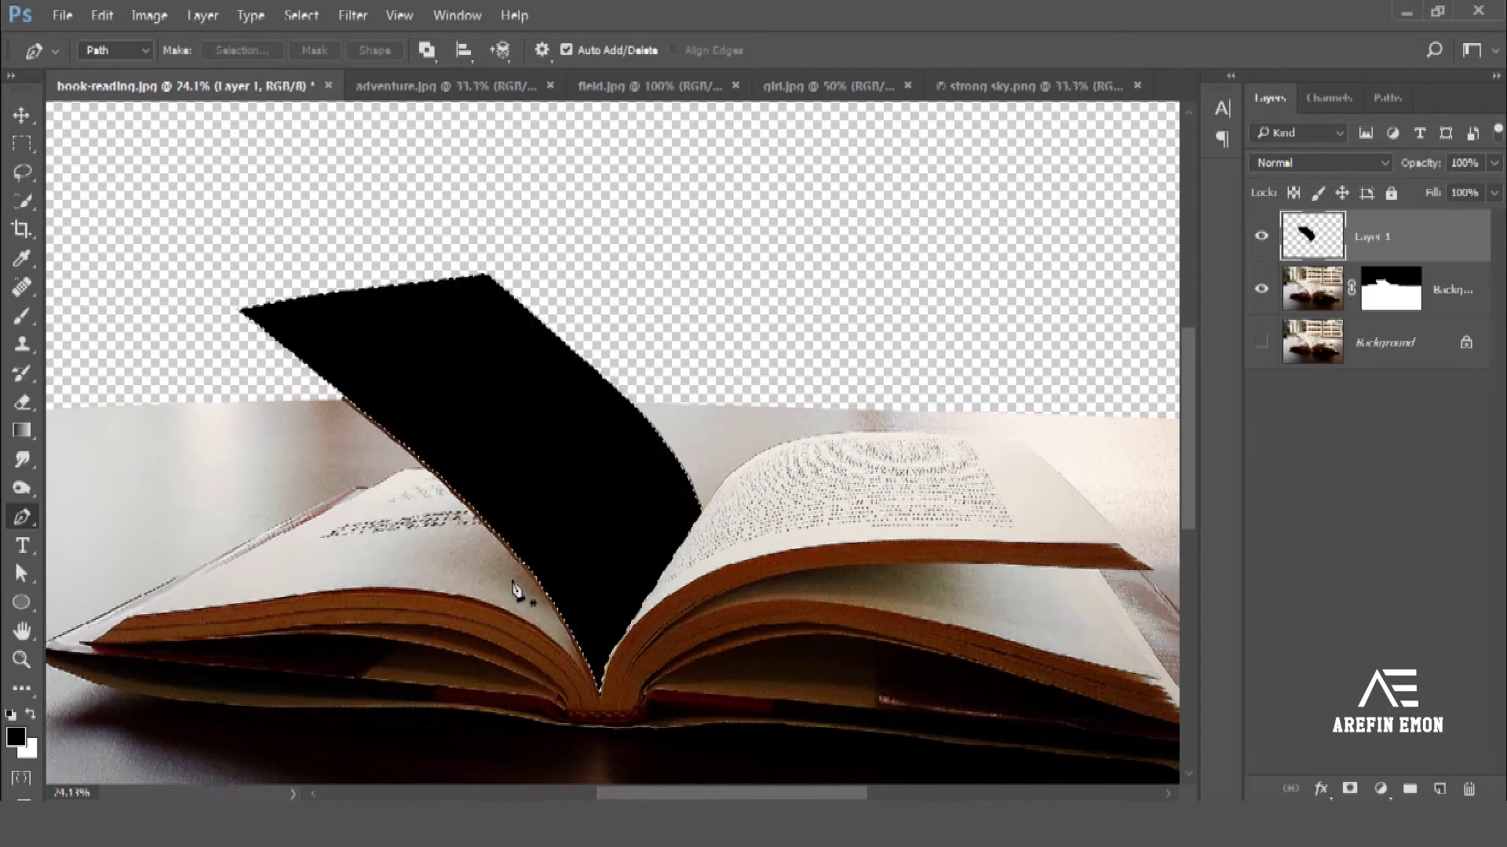
key(ctrl+d)
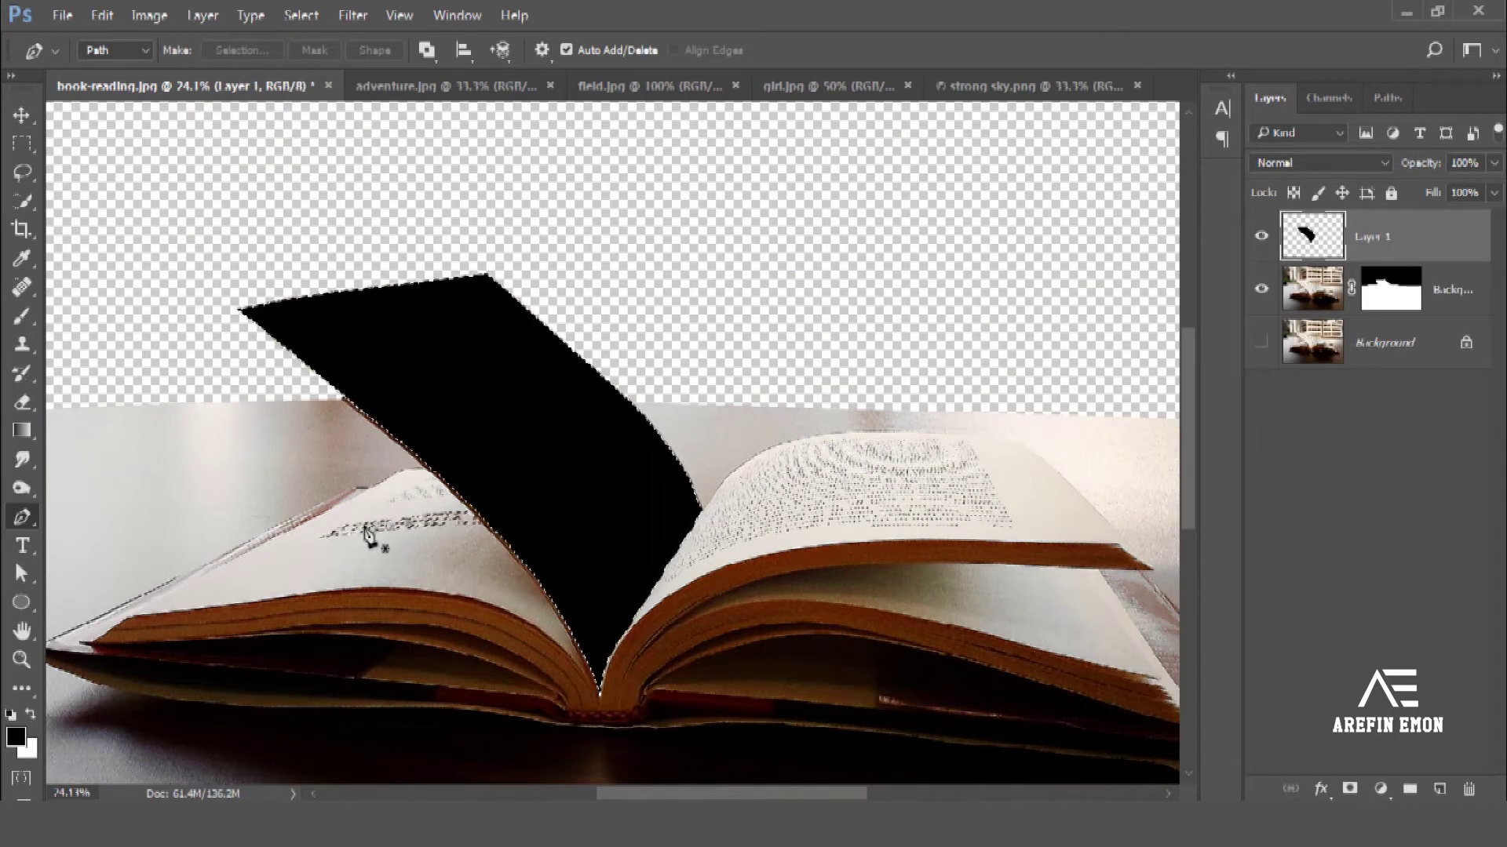
alt+scroll(326, 431, up, 3)
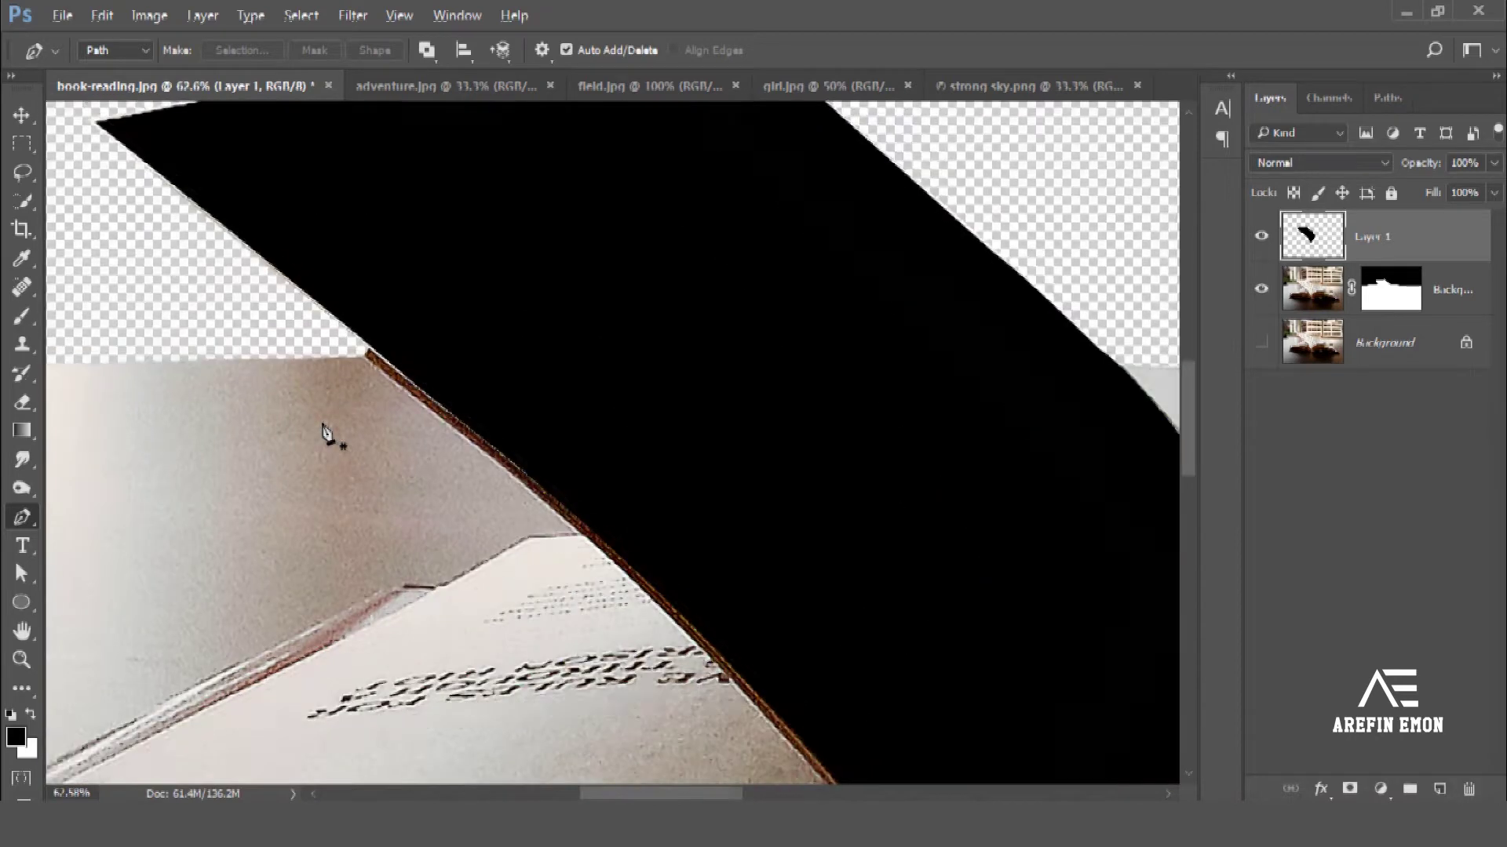
alt+scroll(327, 431, down, 4)
alt+scroll(327, 431, up, 1)
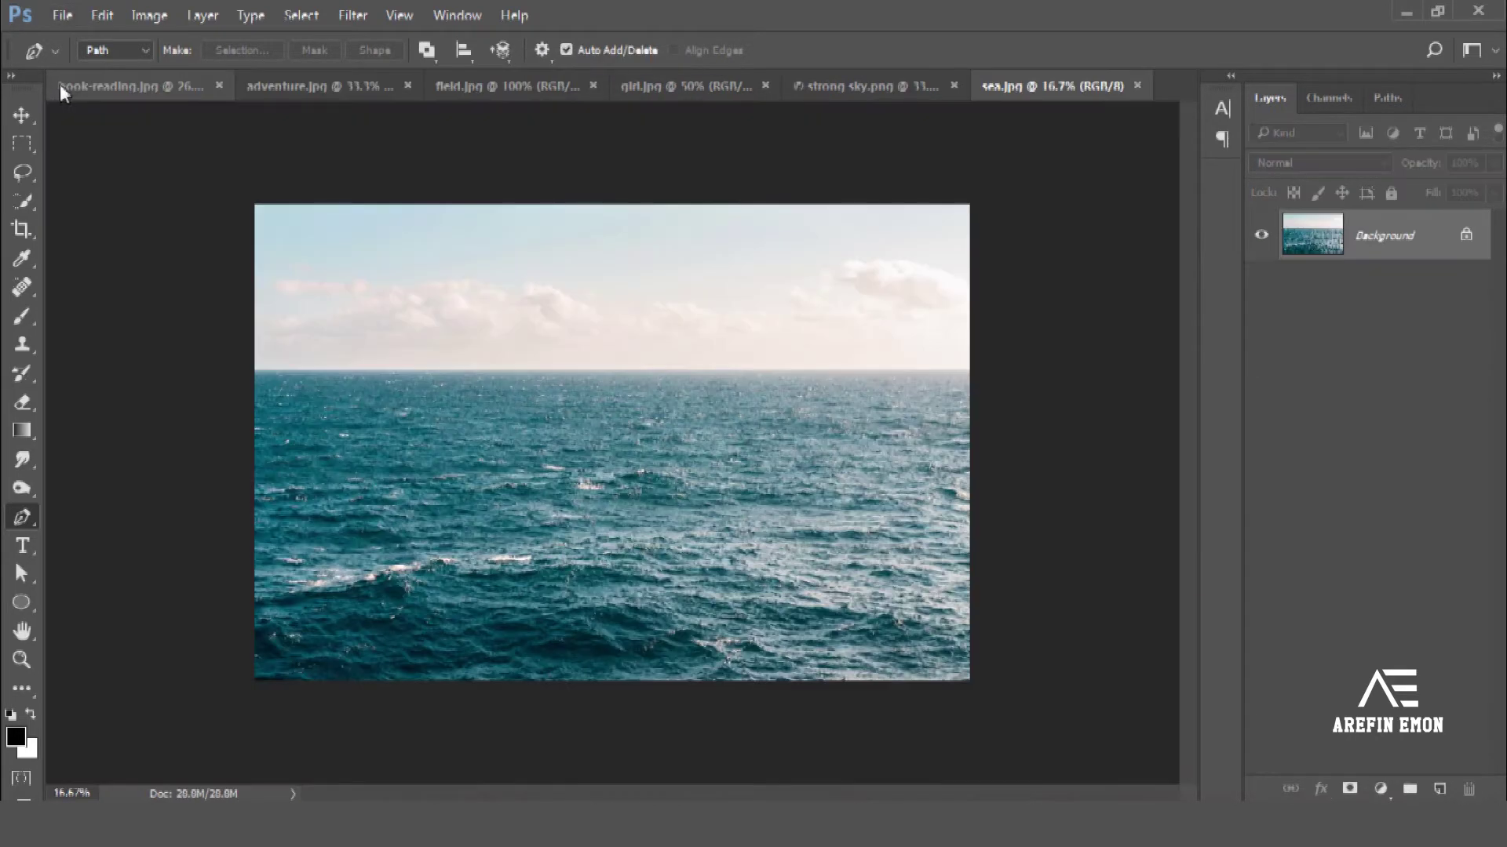
Step: Bring the sea photo into the document and clip it to the black page shape
key(v)
mouse_move(550, 251)
mouse_down()
mouse_move(294, 136)
mouse_move(529, 436)
mouse_move(606, 363)
mouse_move(596, 382)
mouse_up()
scroll(529, 434, down, 2)
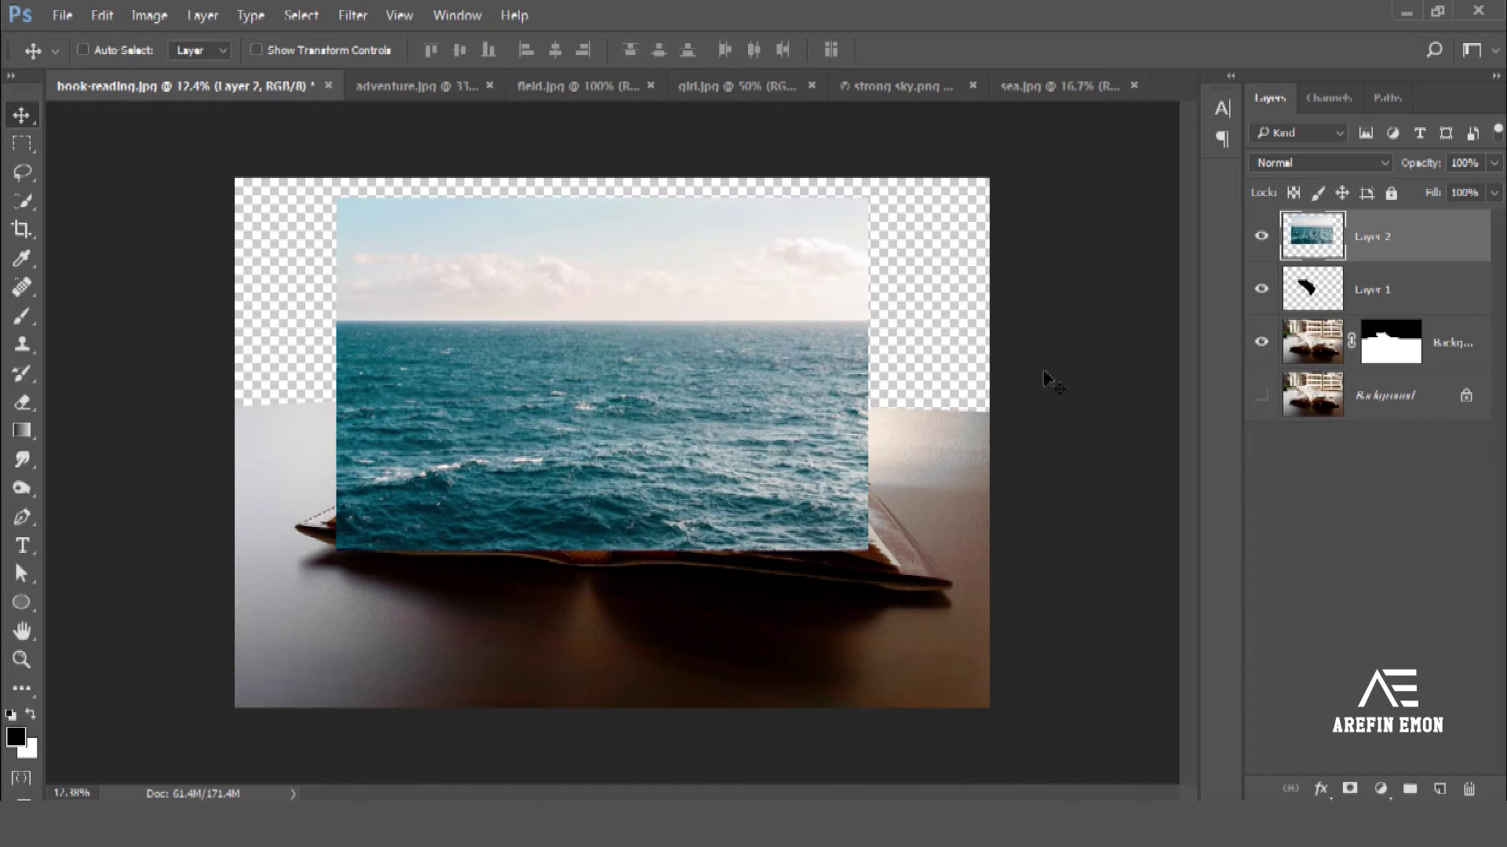
alt+click(1385, 261)
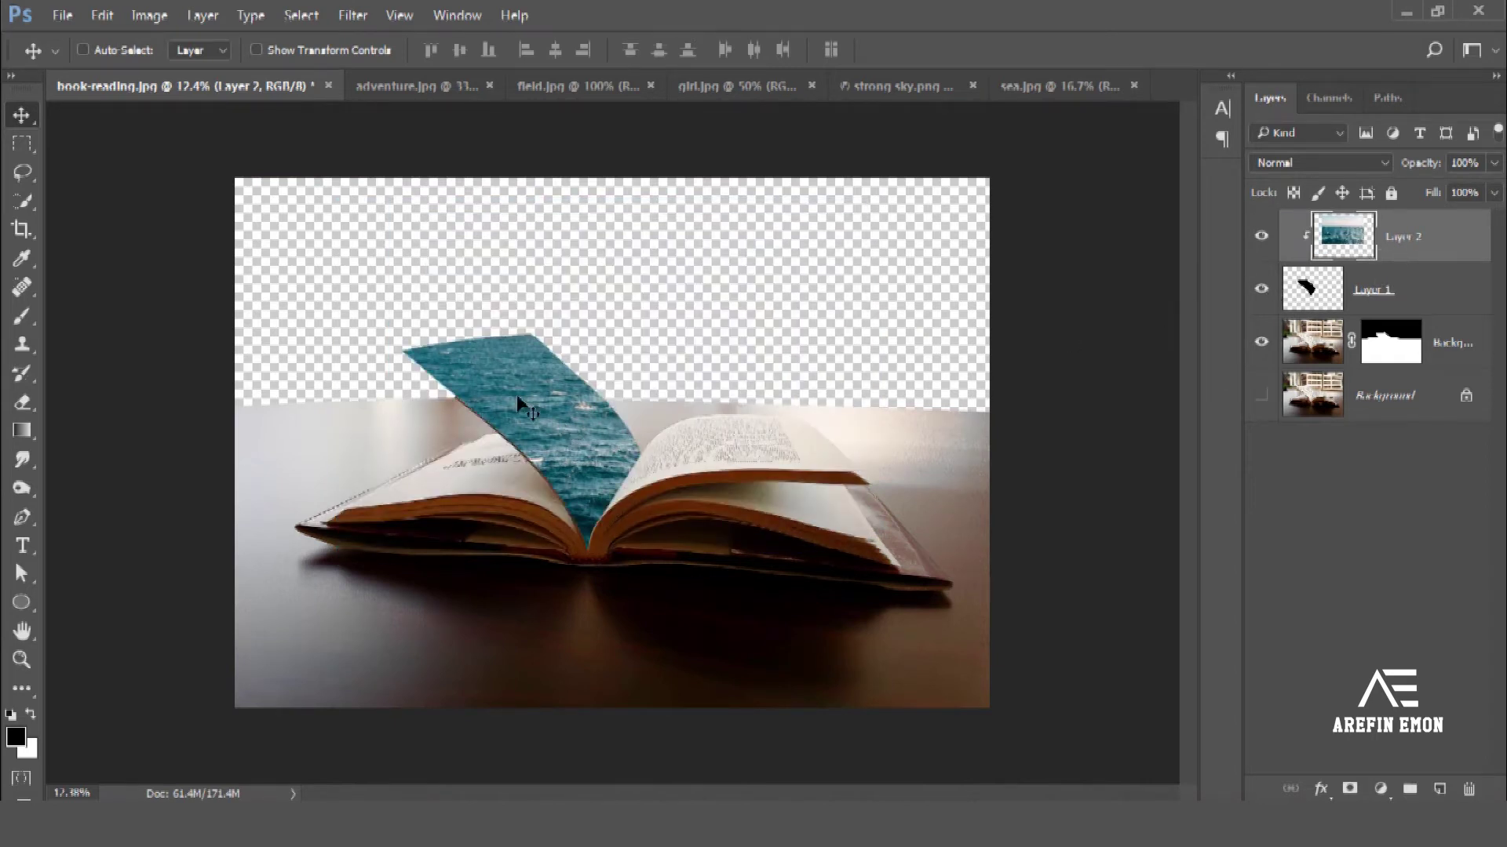
drag(517, 404, 546, 477)
Step: Scale and shift the sea so it fills the lifted page, then commit the transform
key(ctrl+t)
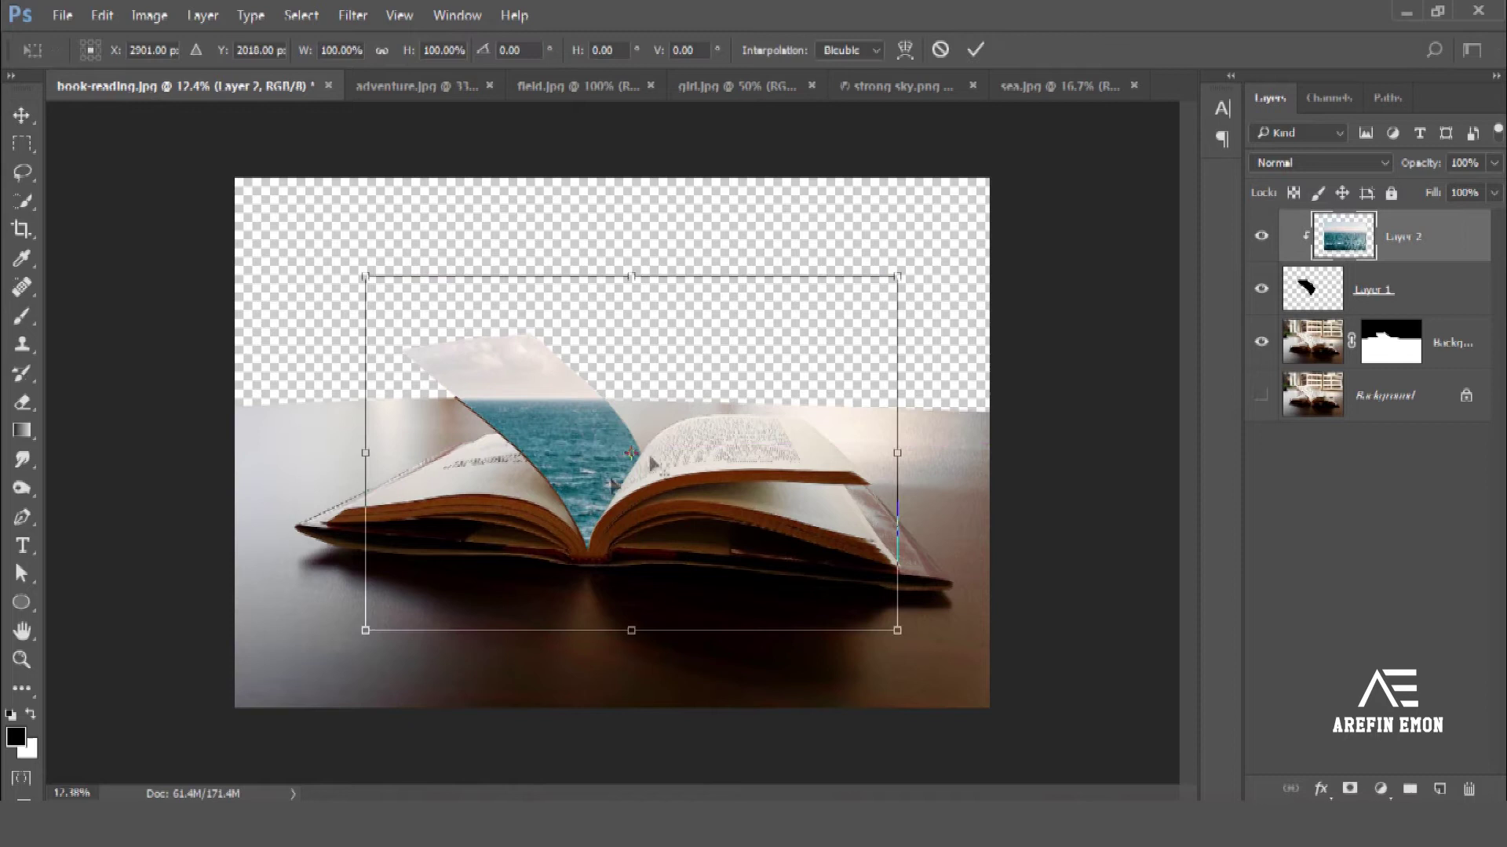
drag(892, 278, 783, 351)
drag(730, 440, 625, 452)
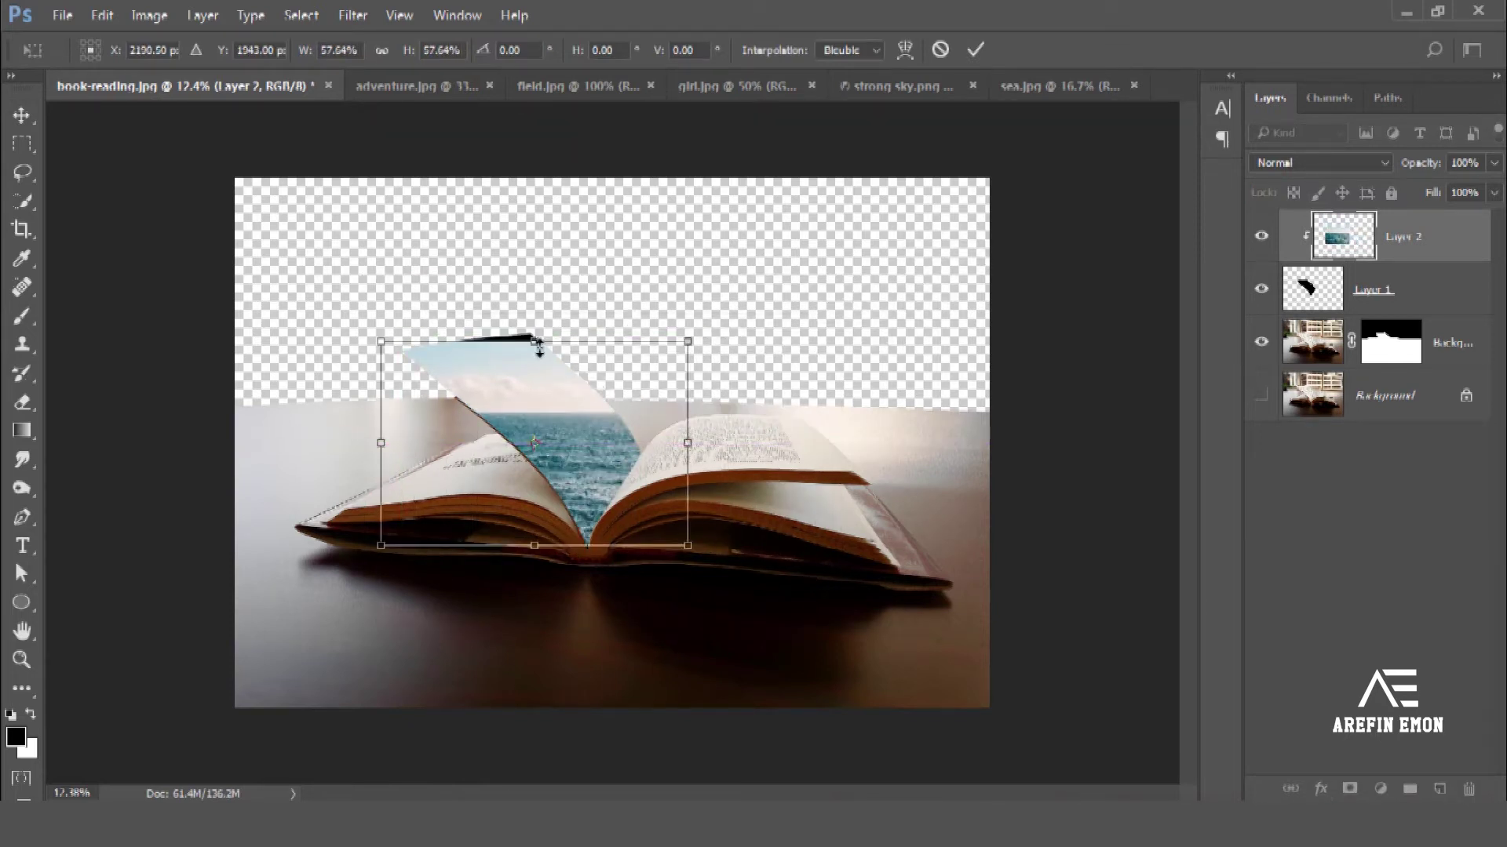
drag(536, 343, 536, 335)
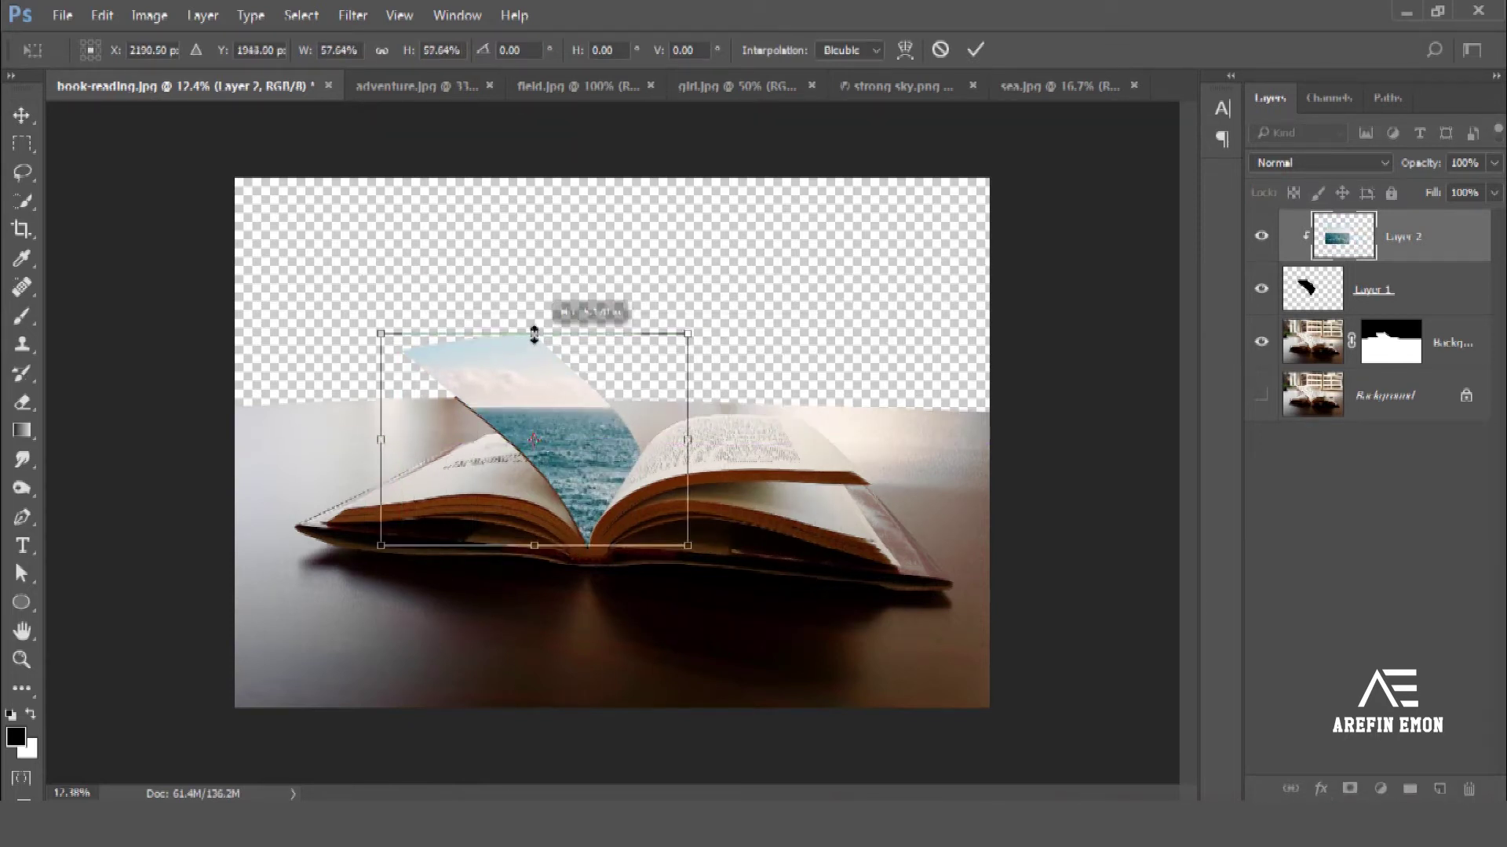
click(973, 50)
scroll(549, 434, up, 2)
scroll(549, 434, down, 2)
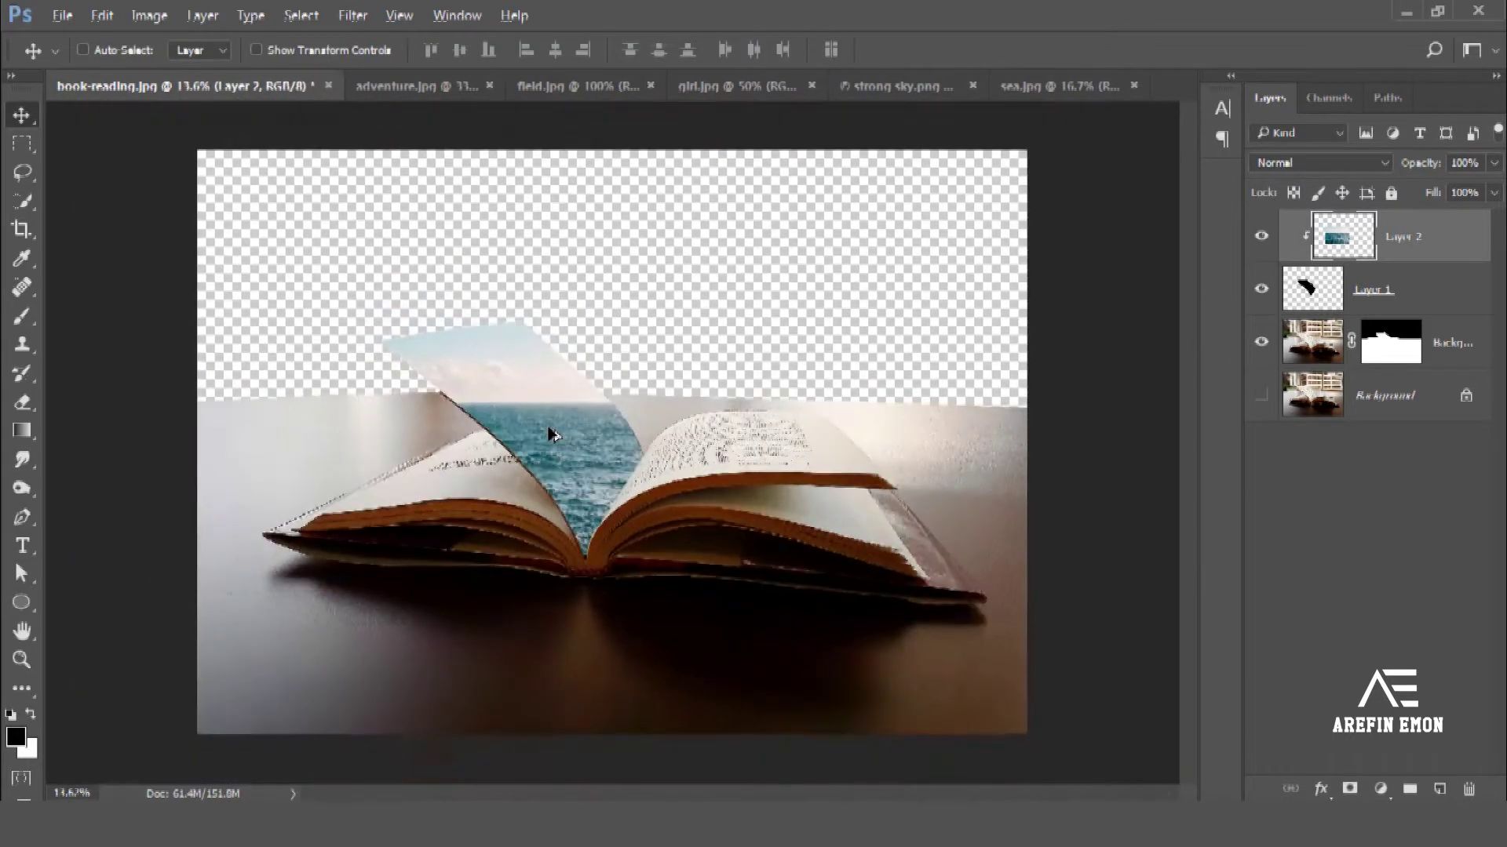
scroll(549, 434, up, 1)
scroll(549, 434, up, 1)
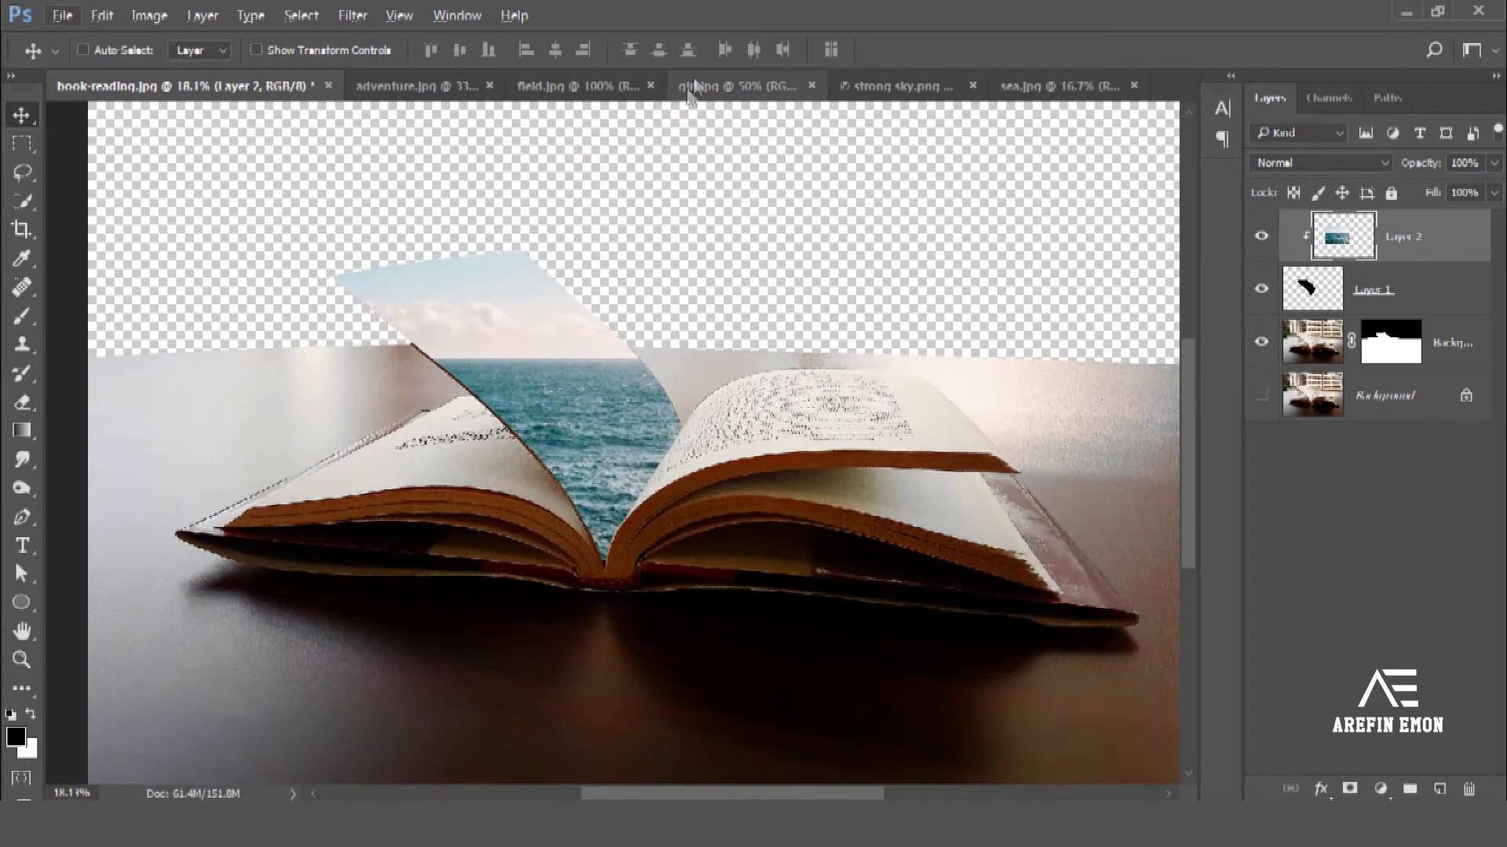
Step: Bring up the adventure.jpg whale photo
click(696, 77)
click(551, 77)
click(364, 86)
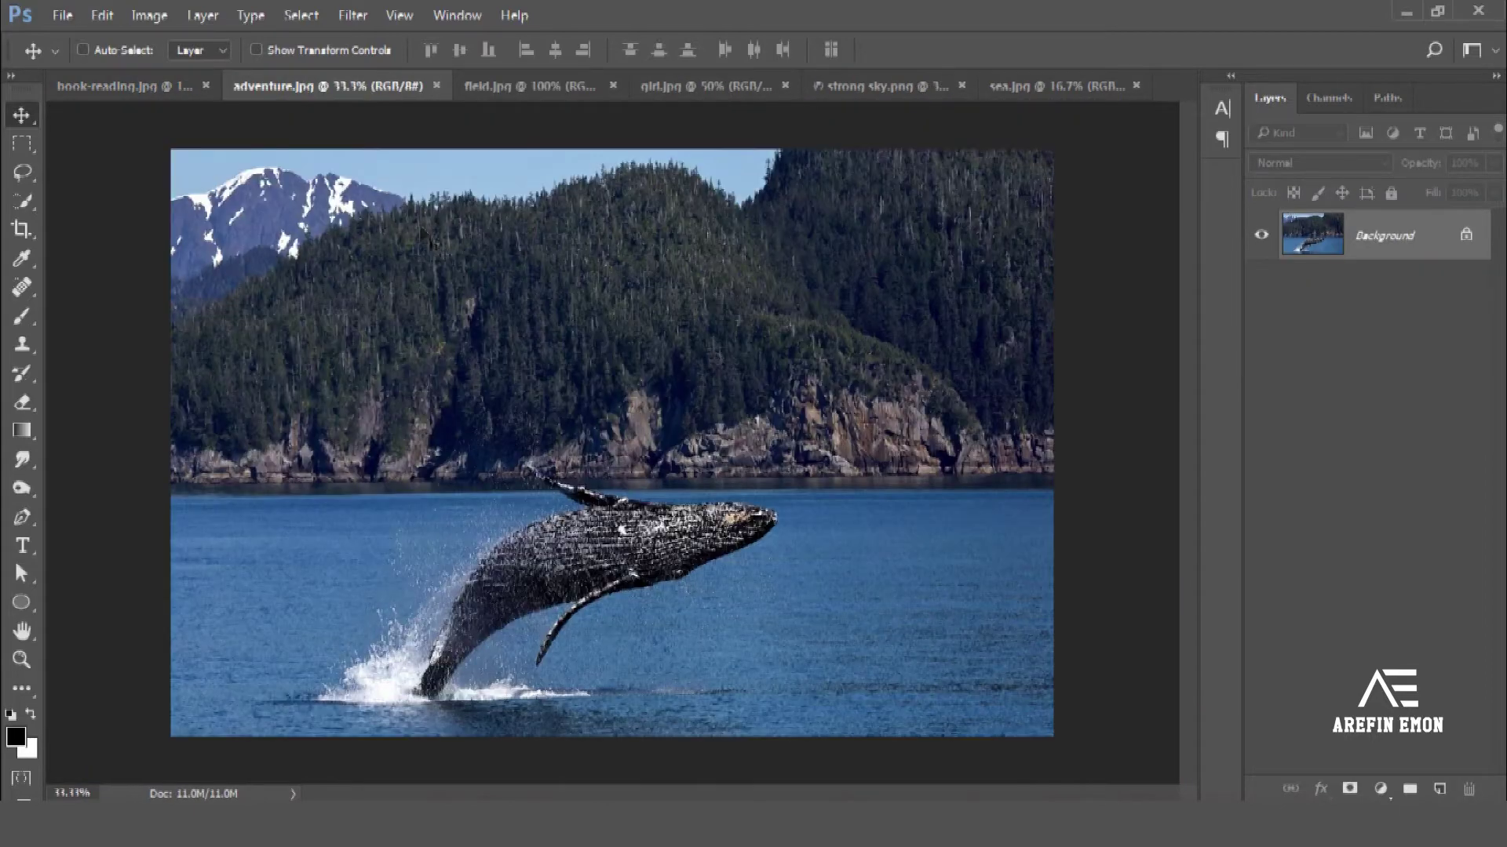
scroll(518, 628, up, 2)
scroll(518, 628, up, 3)
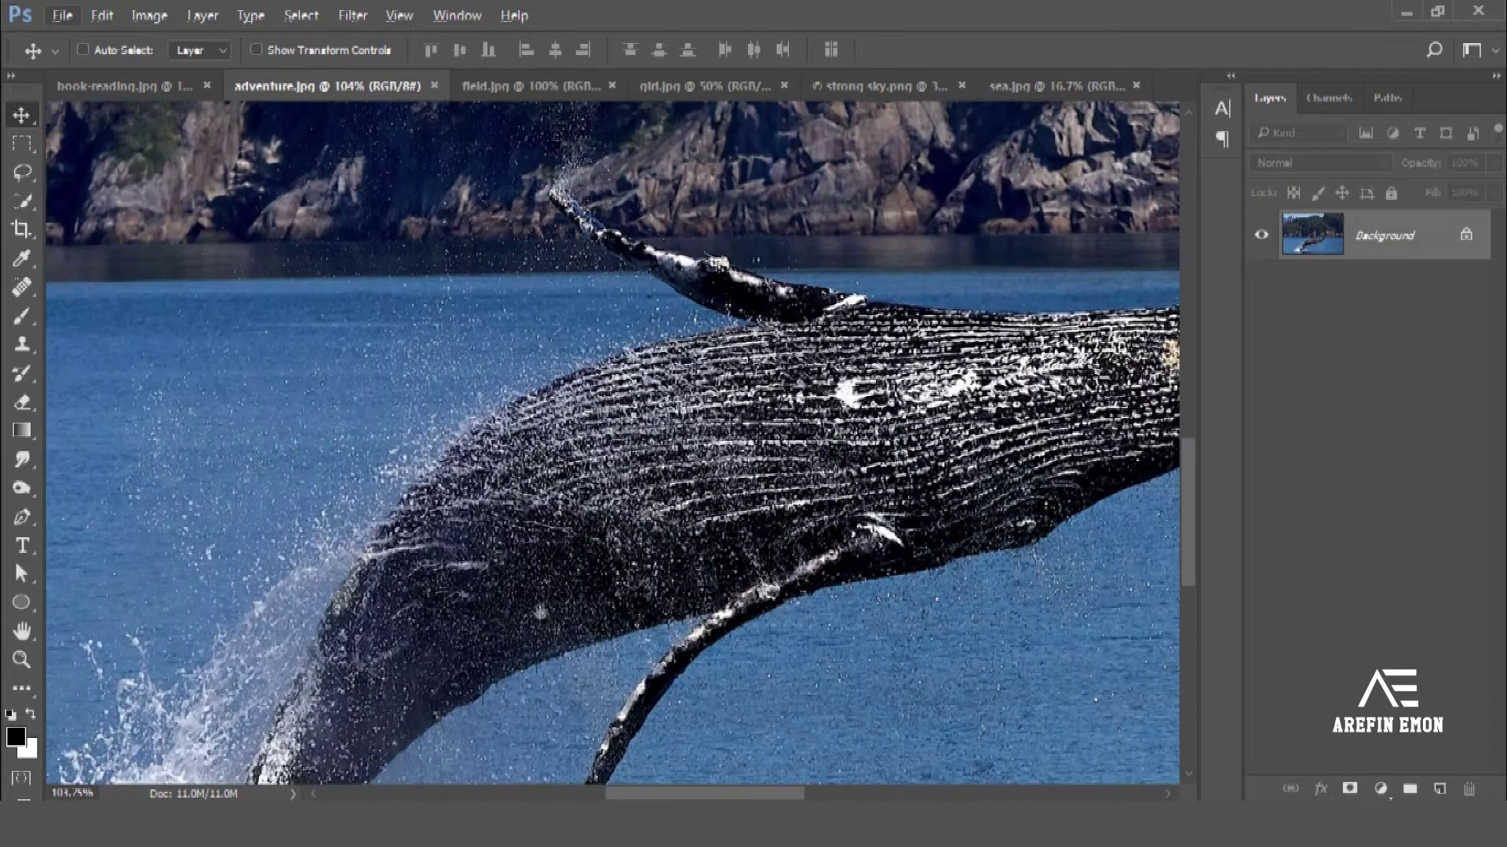
scroll(318, 302, down, 2)
scroll(318, 302, down, 1)
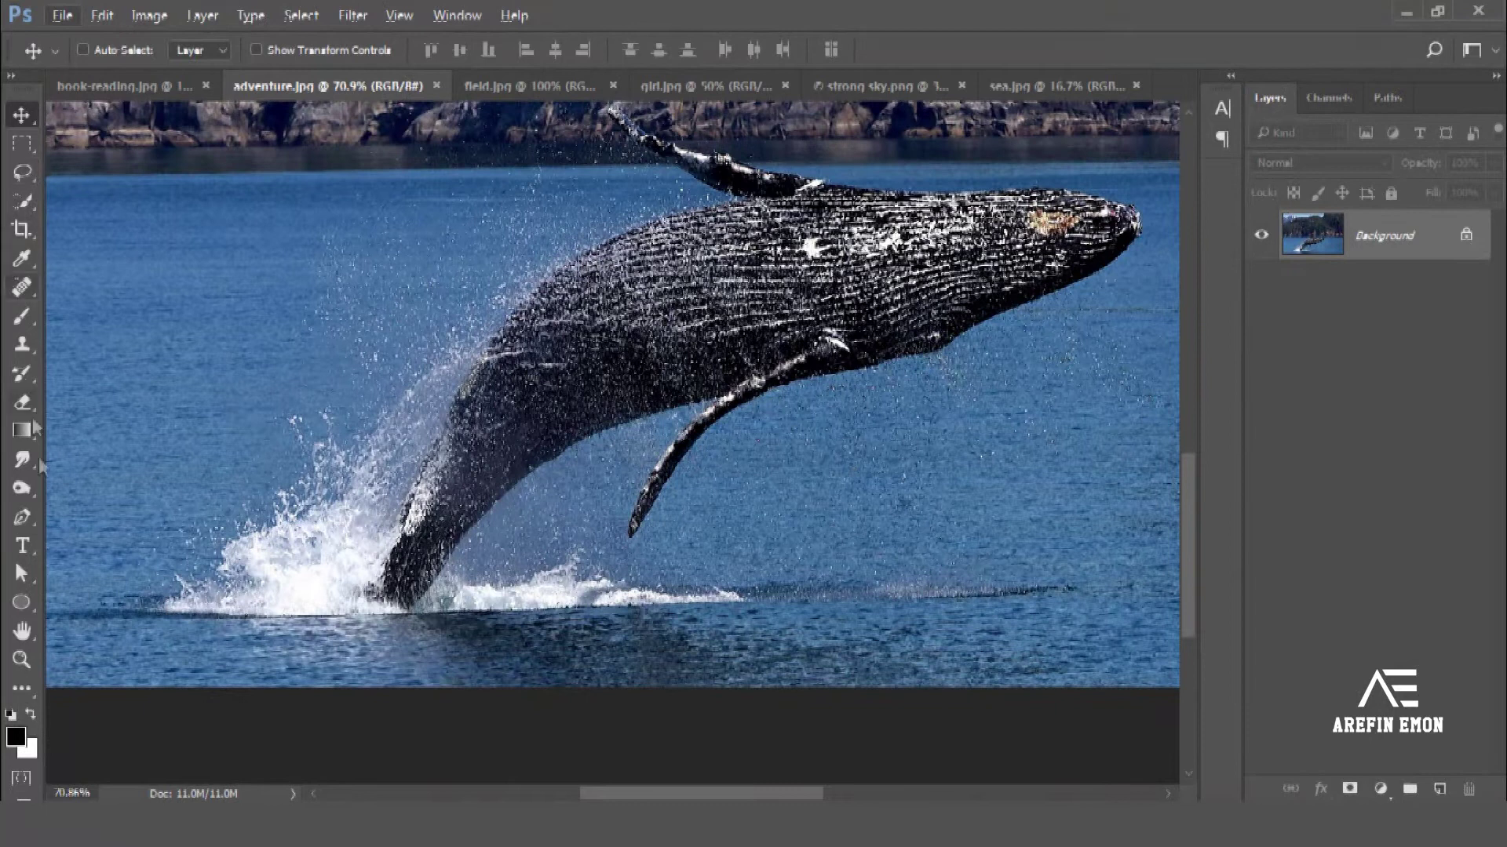
Step: Trace the leaping whale's outline with the Pen tool
click(30, 521)
scroll(426, 618, up, 5)
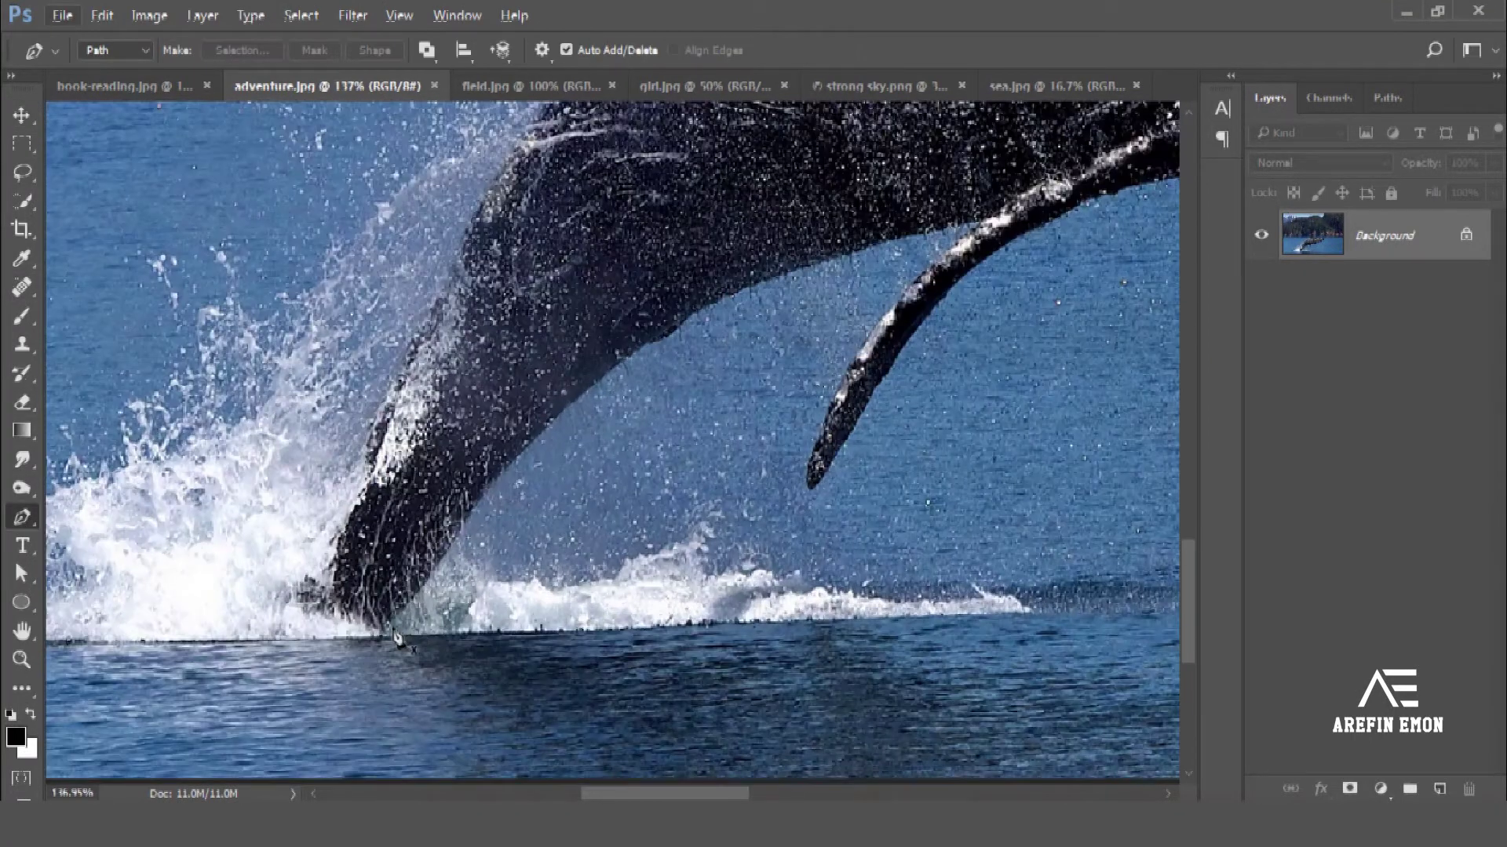
click(389, 631)
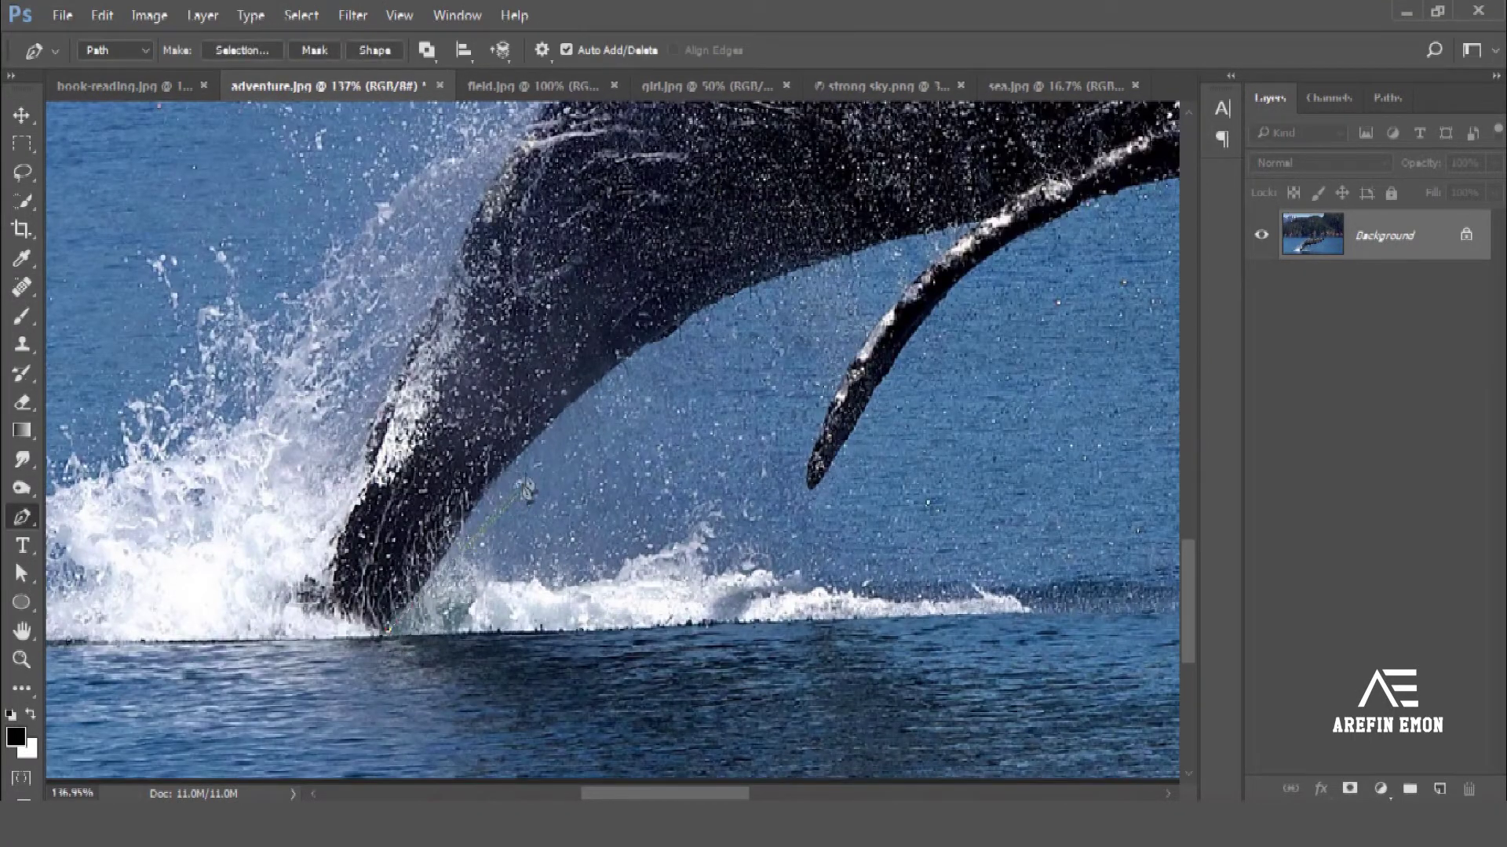
drag(611, 373, 707, 324)
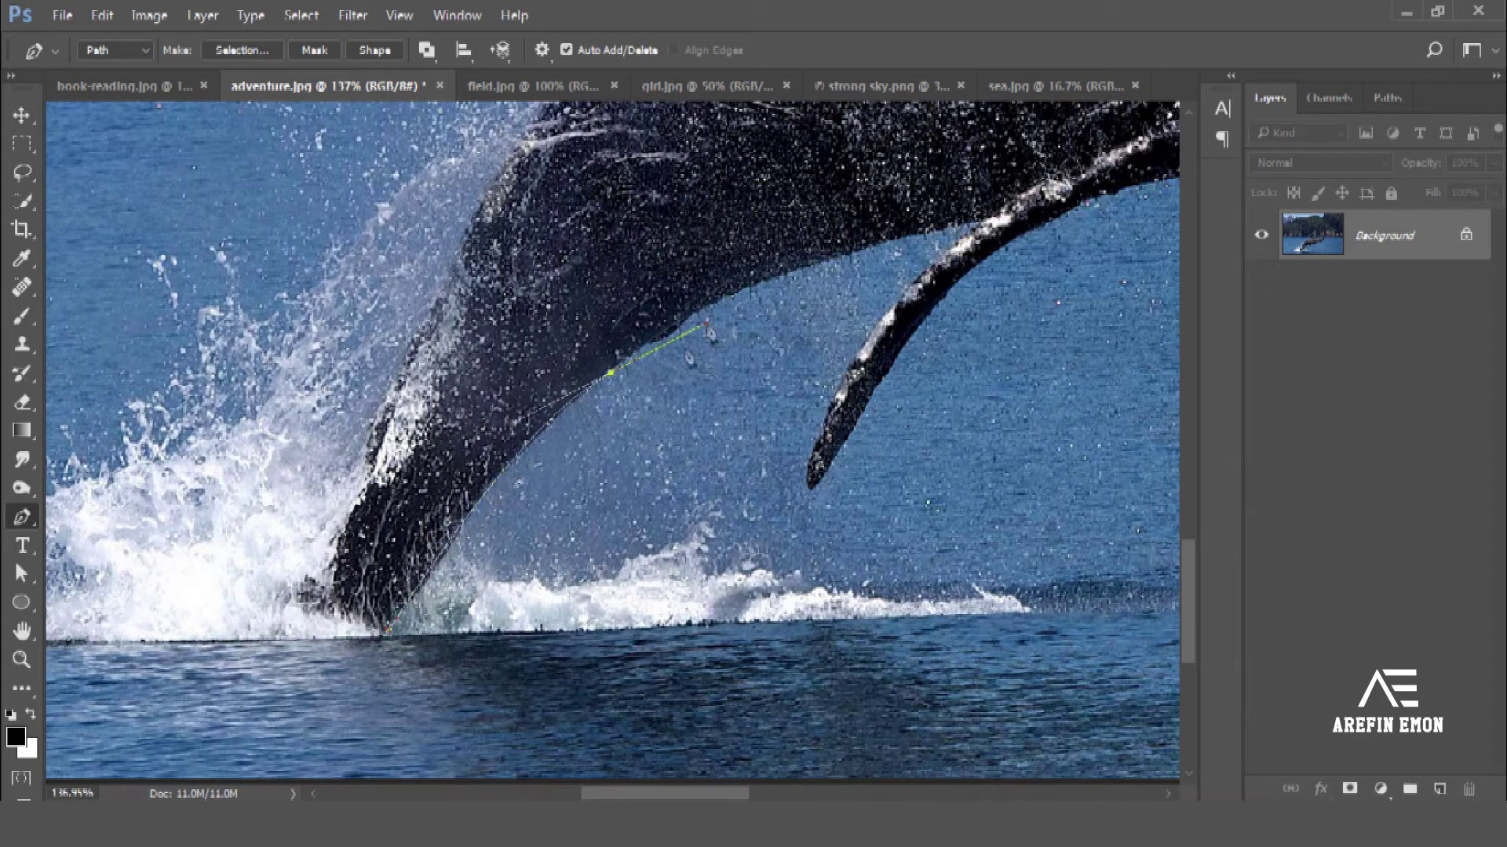
scroll(614, 381, up, 1)
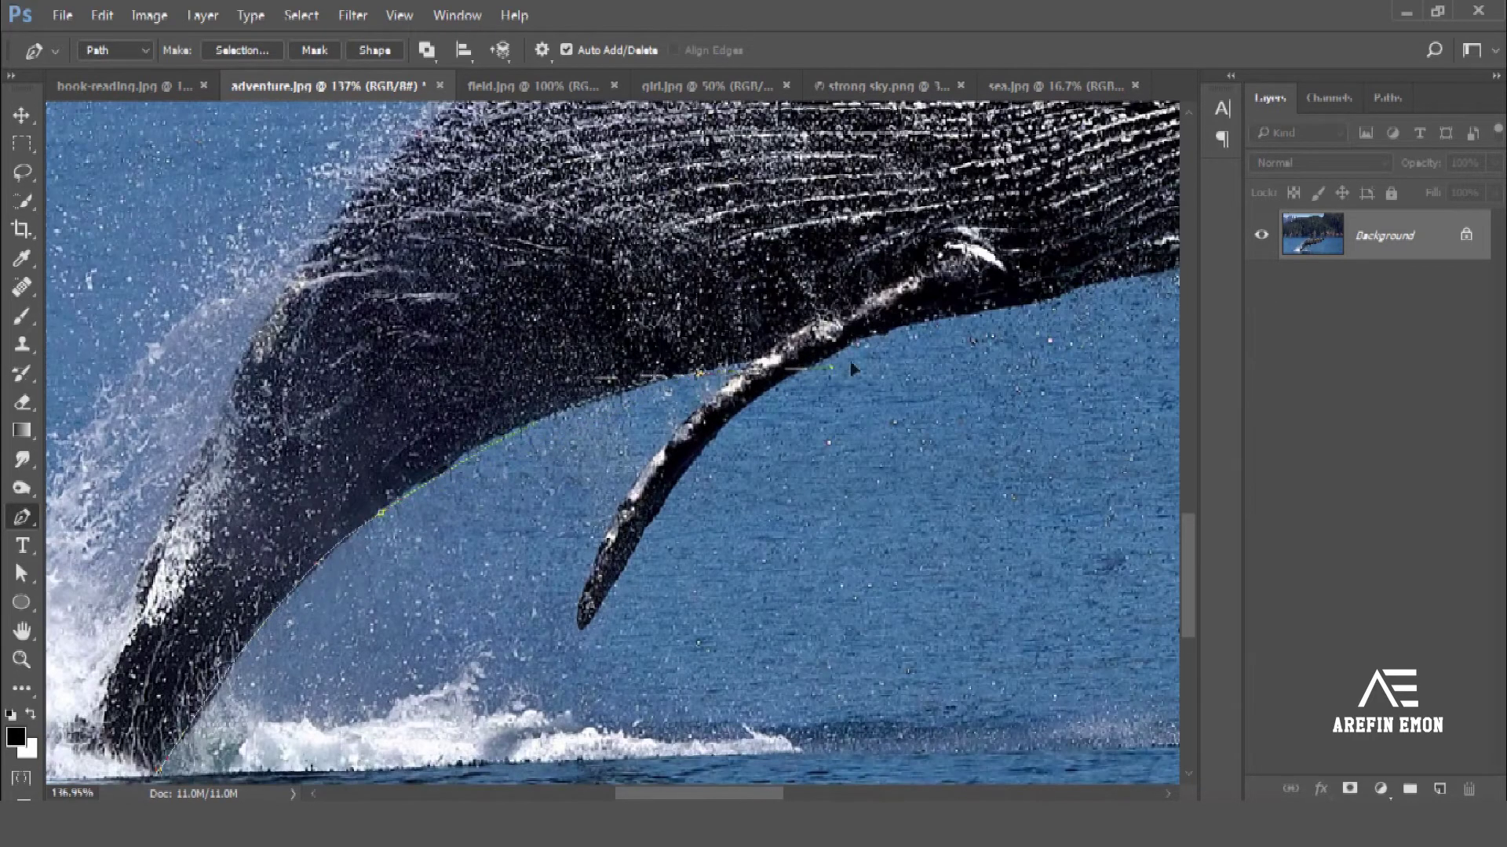
scroll(565, 558, up, 1)
scroll(565, 559, up, 1)
click(502, 553)
scroll(610, 435, up, 1)
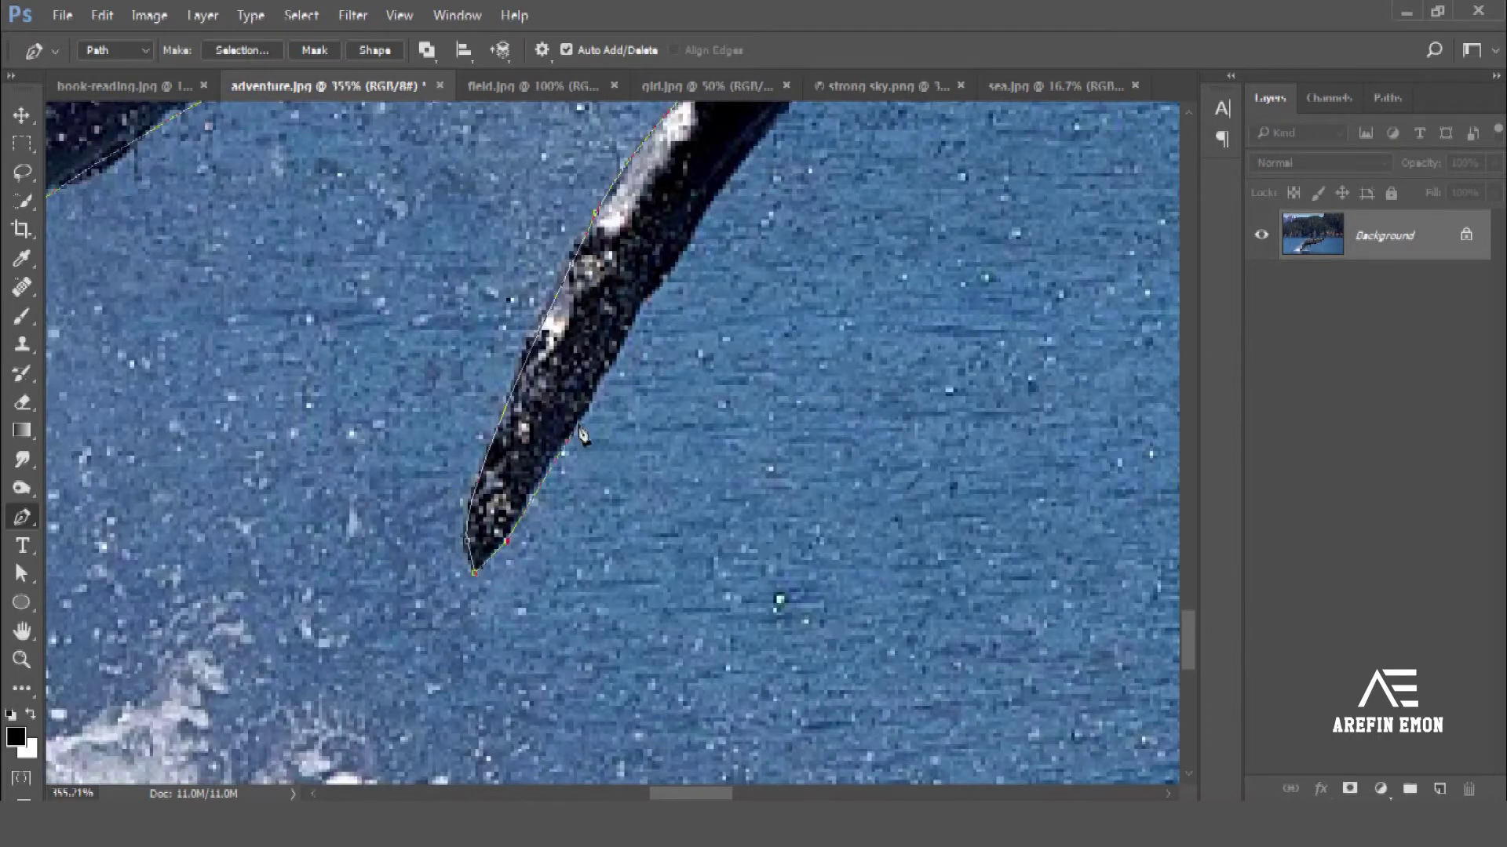
scroll(353, 479, up, 3)
scroll(353, 478, right, 3)
scroll(377, 408, up, 3)
scroll(392, 423, right, 3)
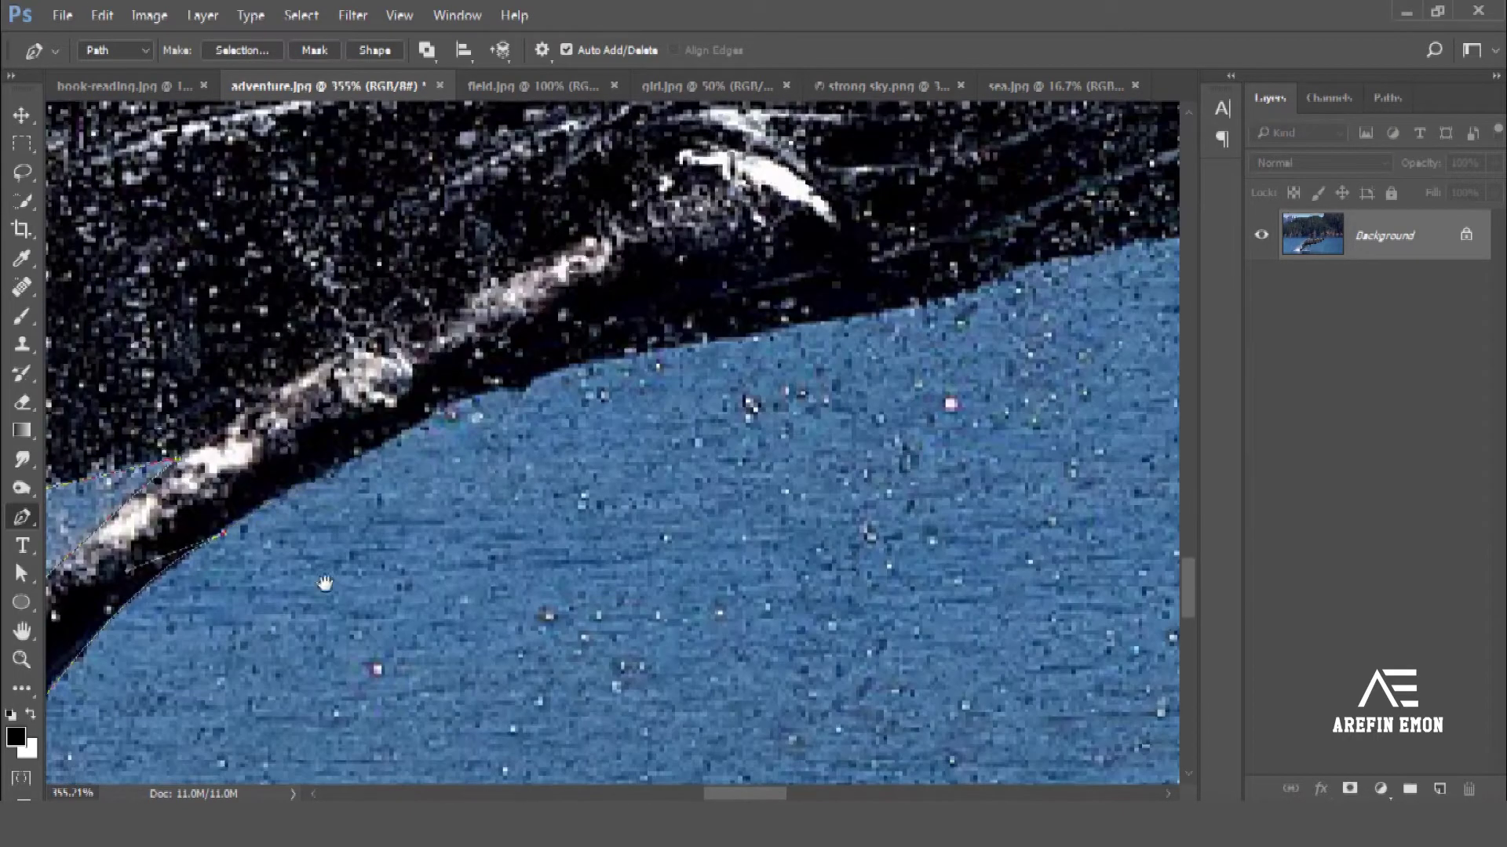
scroll(653, 436, up, 3)
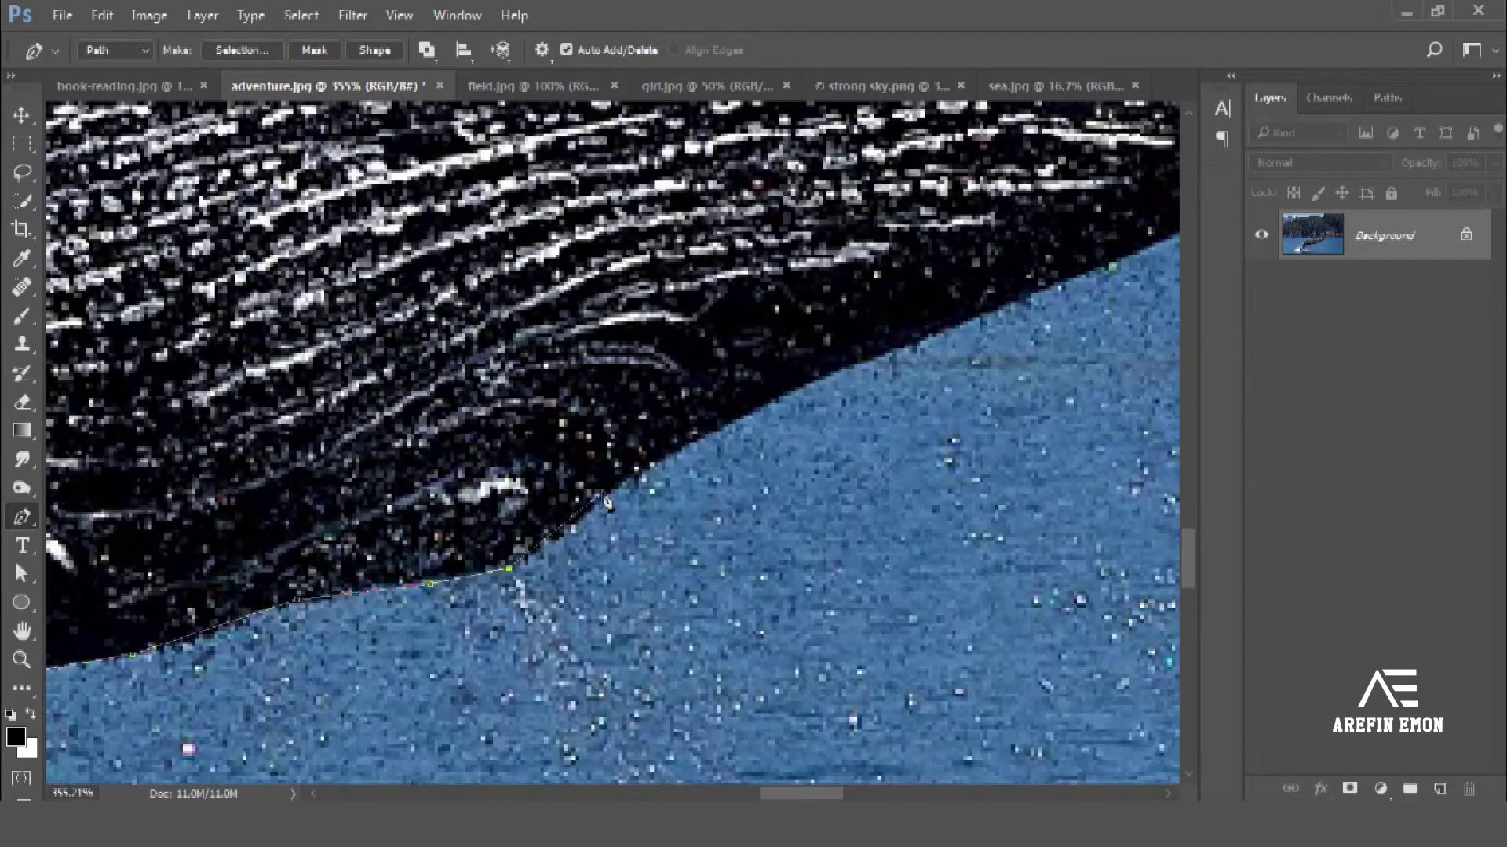
scroll(551, 585, right, 3)
scroll(806, 480, up, 3)
scroll(706, 534, right, 3)
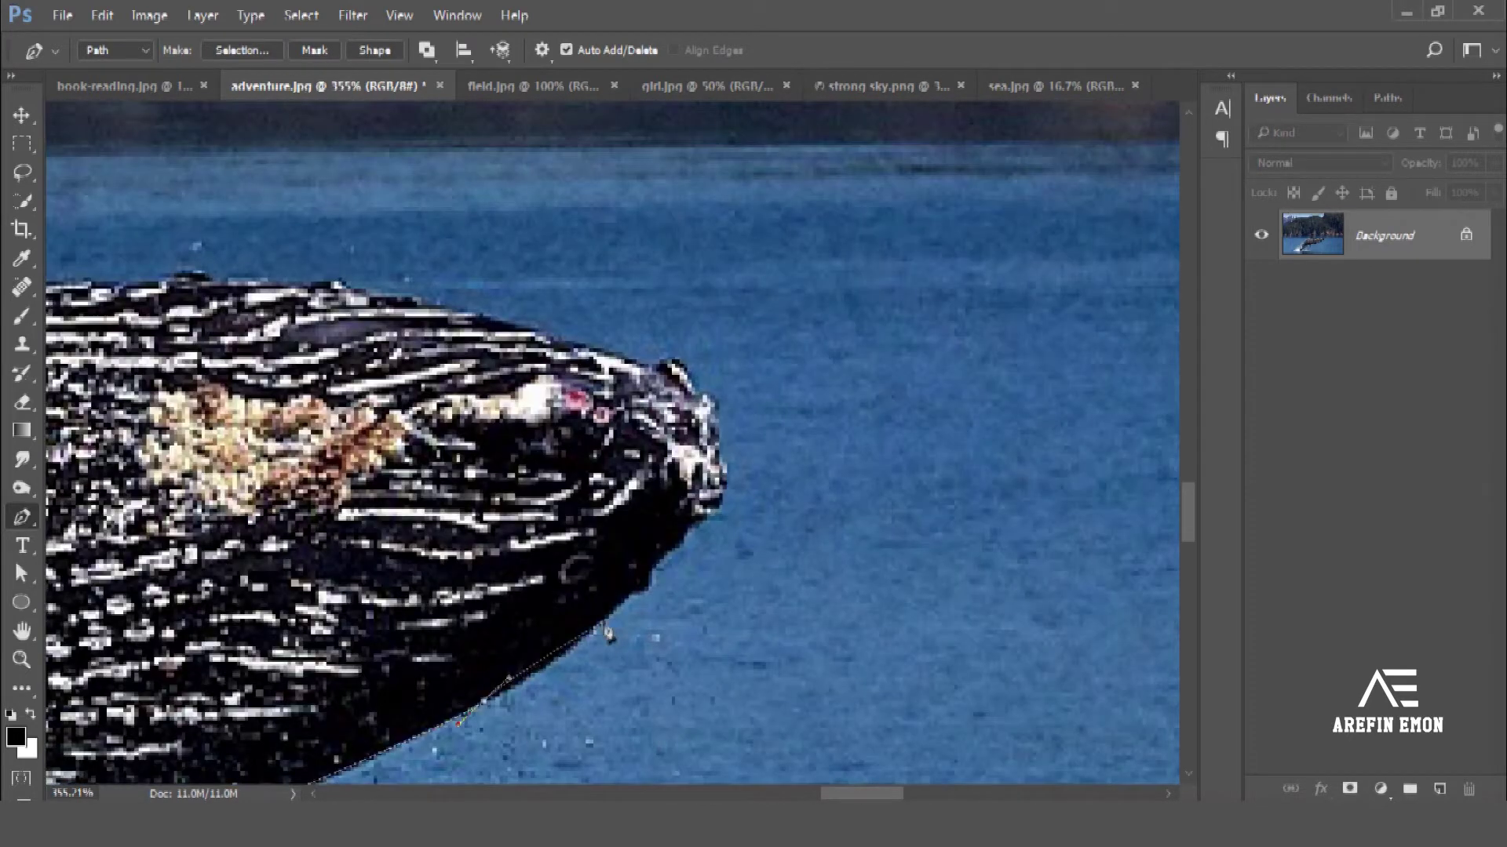
scroll(549, 627, up, 3)
scroll(507, 657, right, 3)
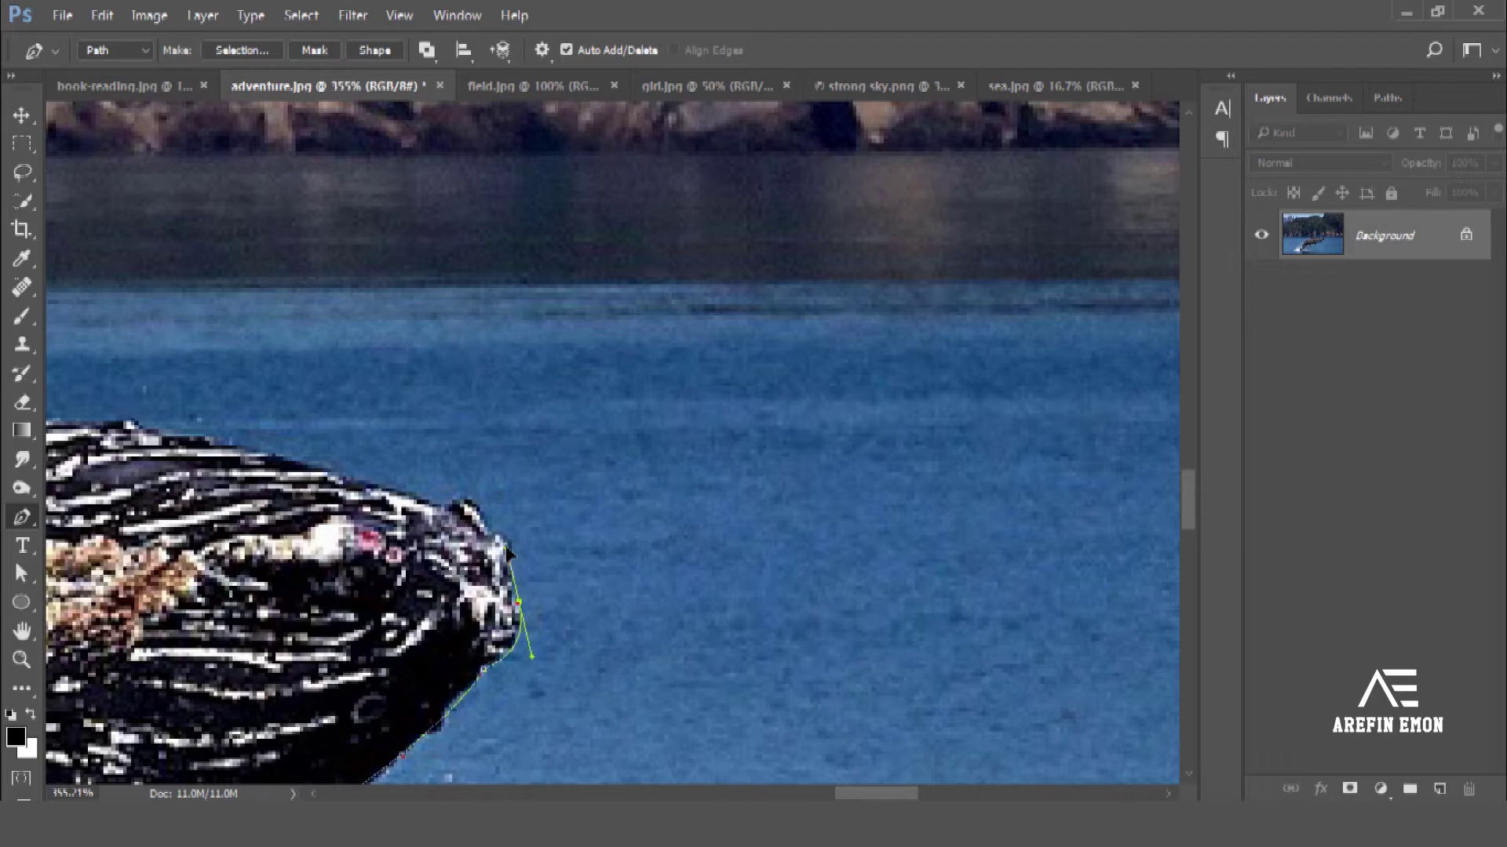
scroll(195, 469, up, 2)
scroll(194, 469, up, 2)
scroll(195, 469, up, 2)
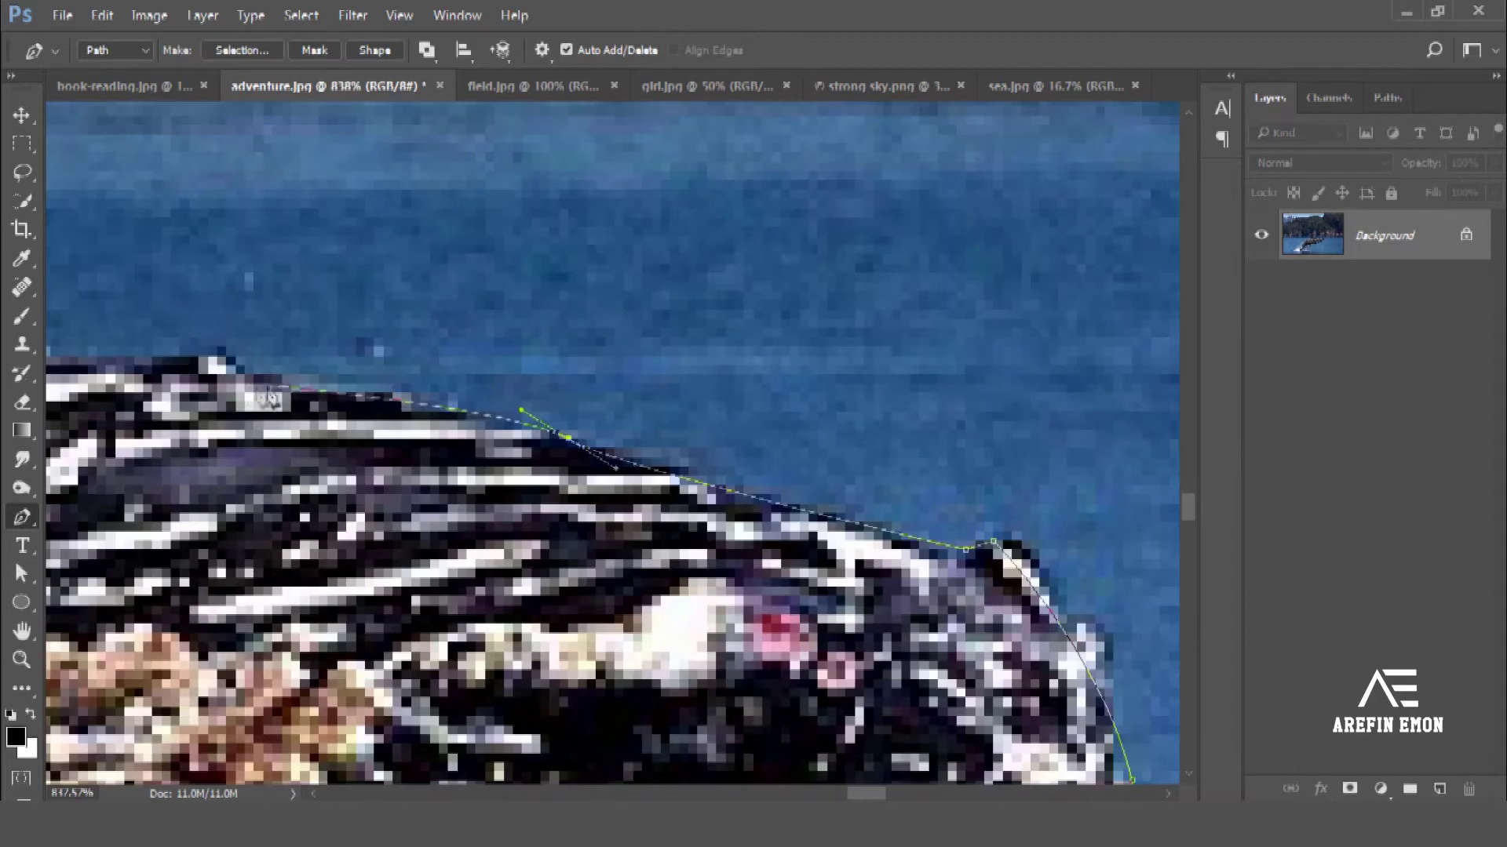
scroll(195, 470, down, 2)
scroll(195, 469, down, 2)
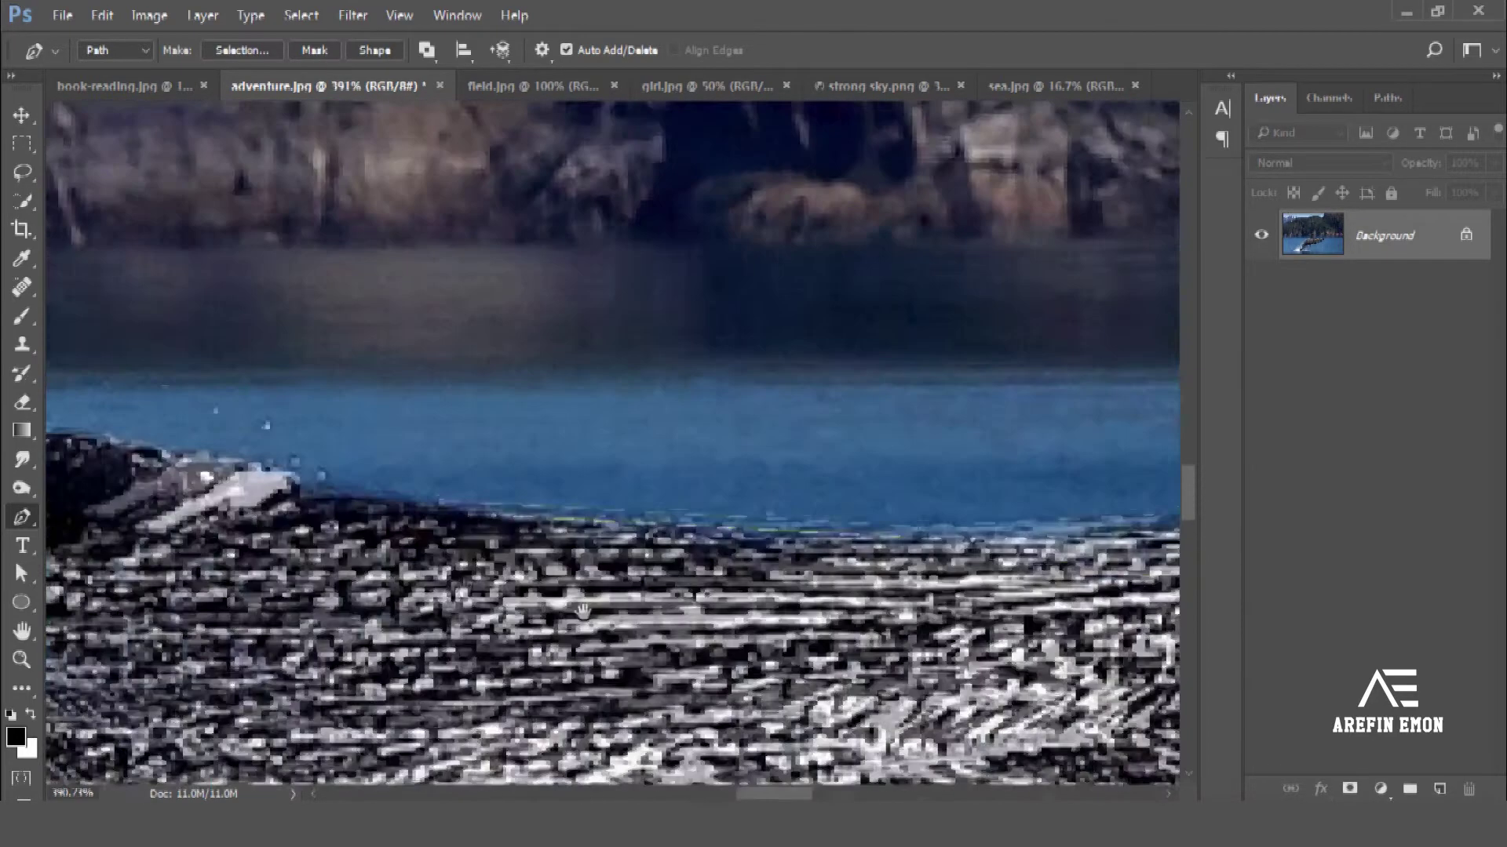
scroll(801, 546, up, 3)
scroll(785, 596, left, 3)
scroll(768, 648, up, 3)
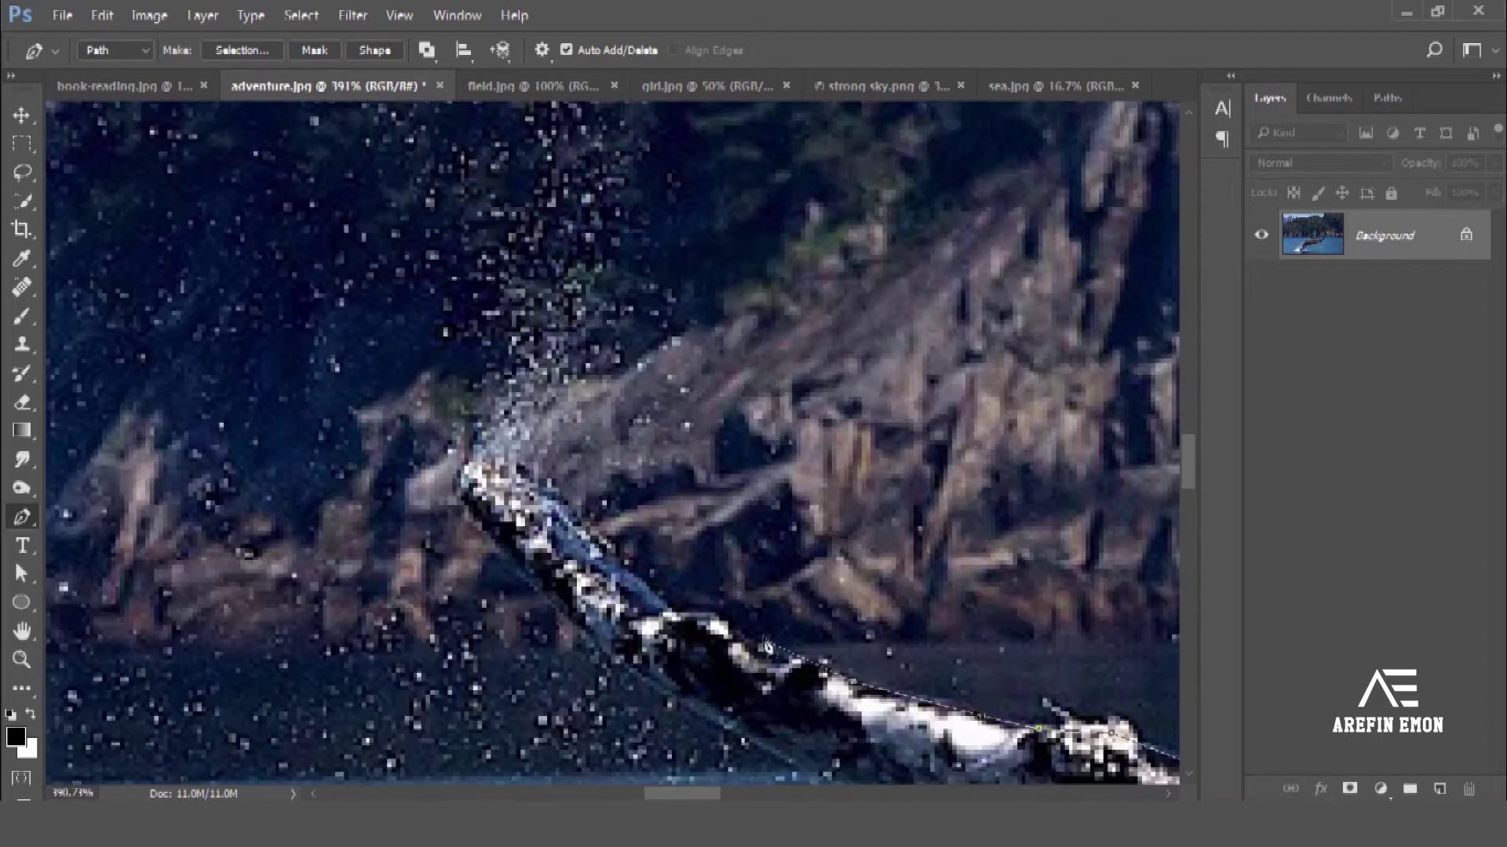
scroll(589, 542, down, 3)
scroll(550, 518, right, 3)
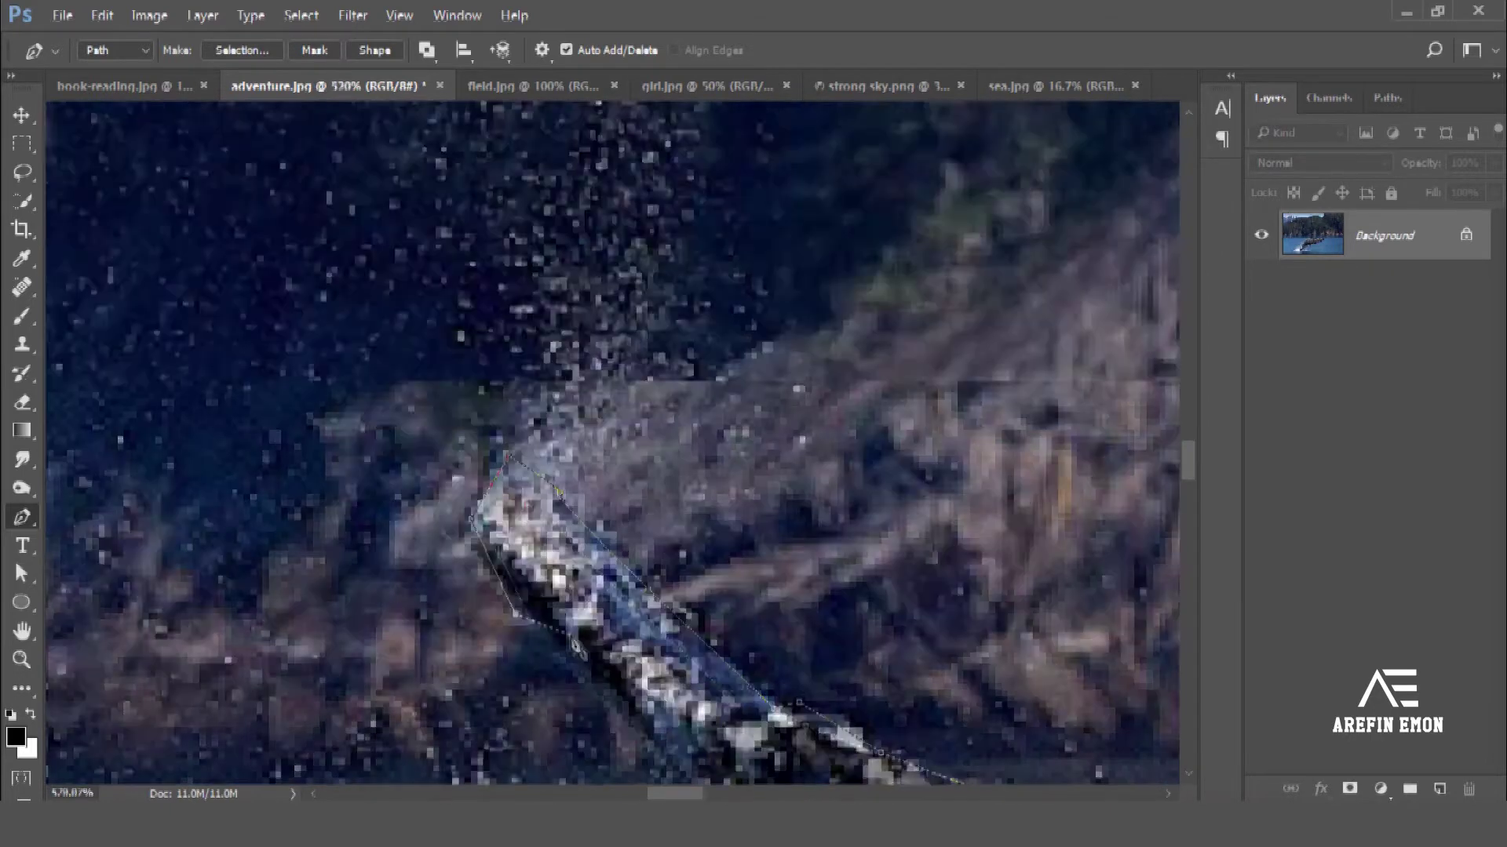
scroll(501, 493, up, 1)
scroll(501, 492, right, 4)
scroll(443, 576, down, 1)
scroll(434, 571, down, 5)
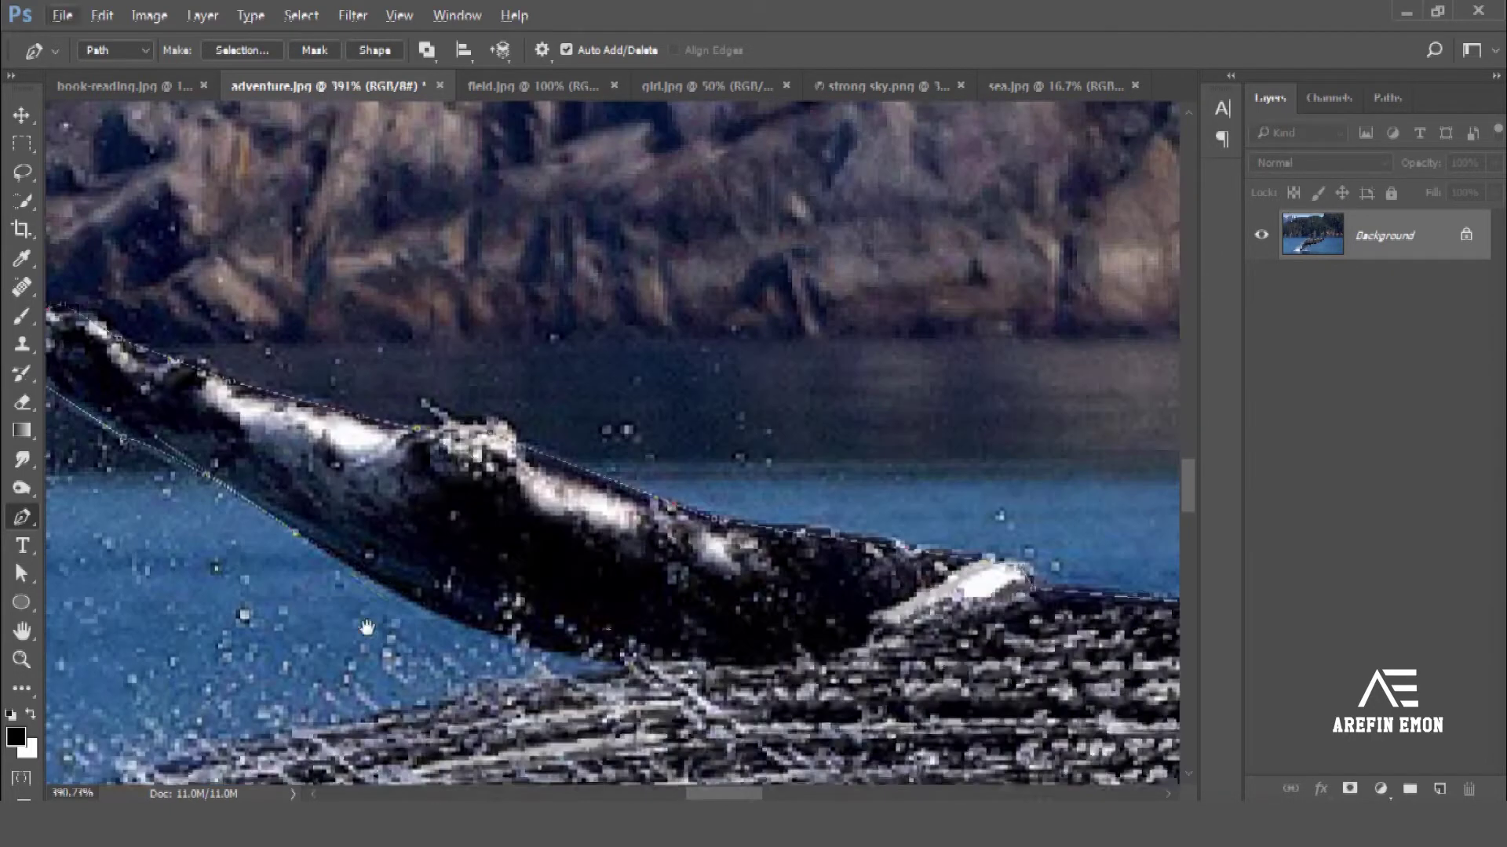
scroll(690, 644, up, 3)
scroll(710, 655, up, 2)
scroll(710, 655, down, 3)
scroll(707, 353, left, 3)
click(663, 409)
scroll(706, 353, down, 2)
scroll(729, 392, left, 1)
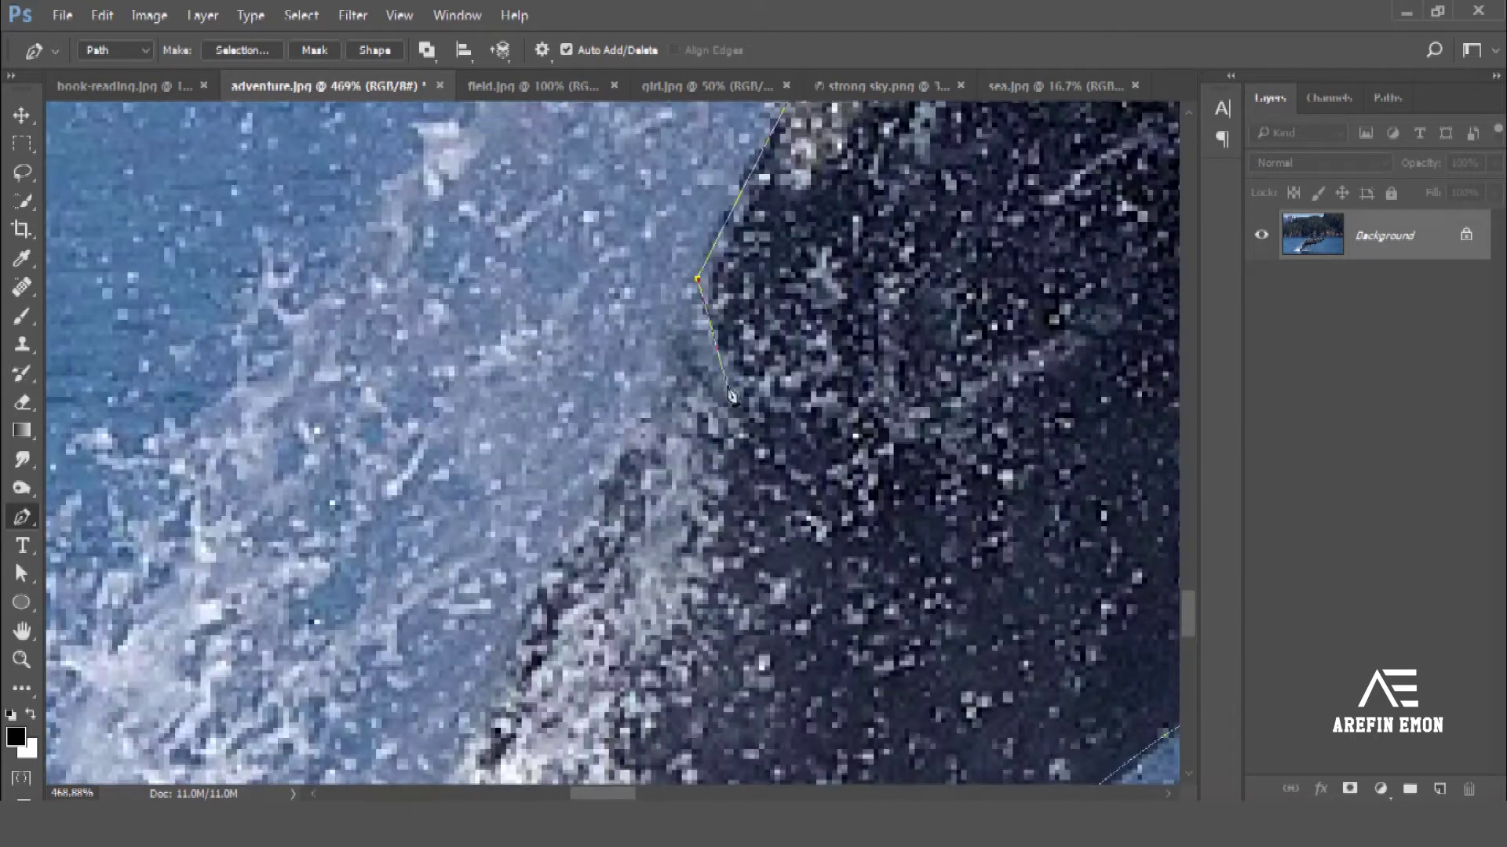
scroll(595, 490, down, 2)
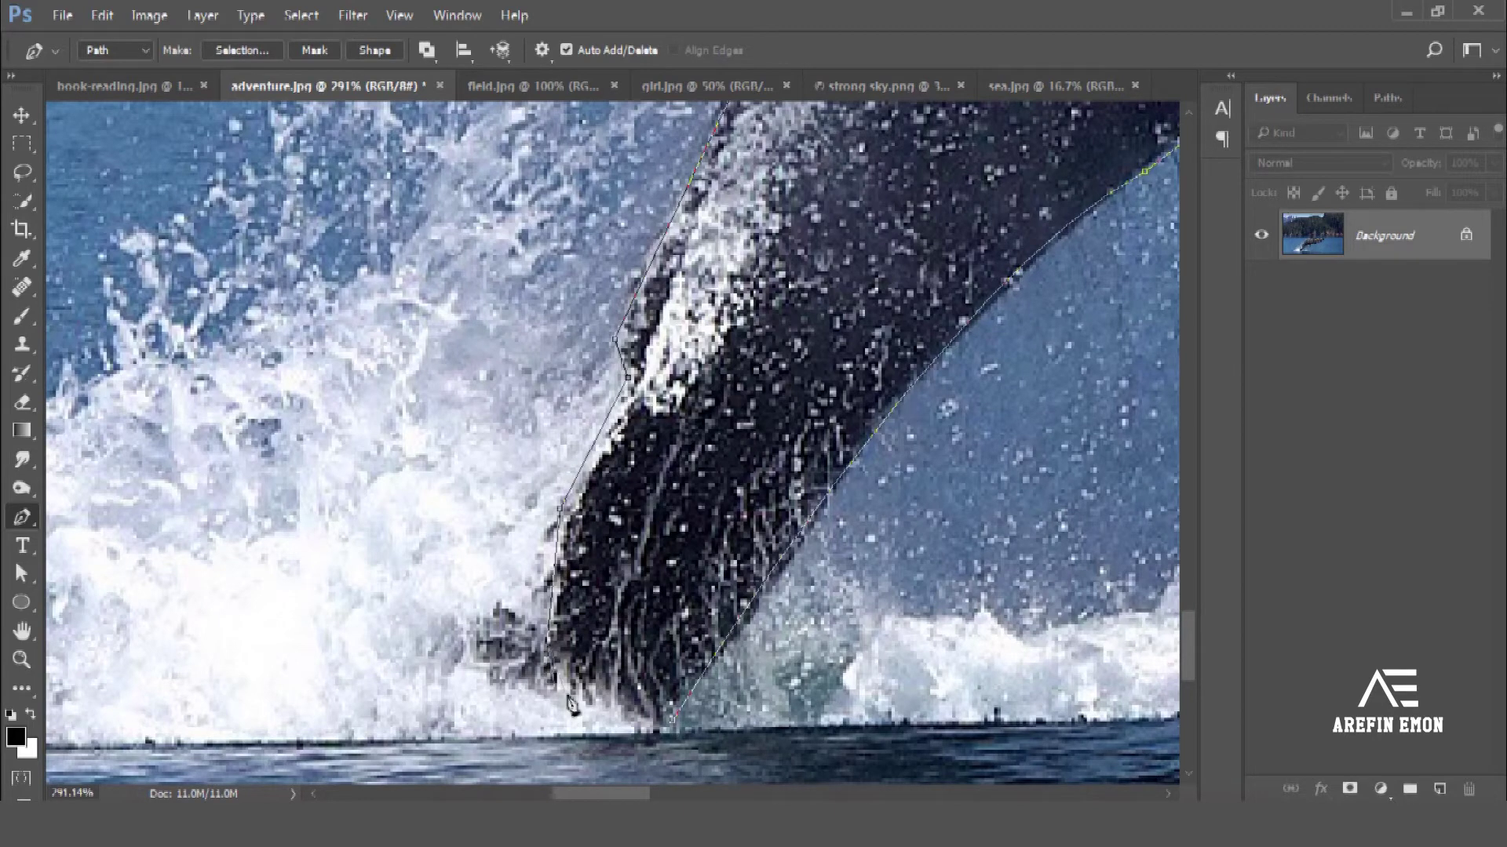
scroll(677, 719, down, 2)
scroll(677, 719, down, 1)
scroll(530, 484, up, 2)
Step: Turn the whale path into a selection, mask a Background copy with it, and hide the original
key(ctrl+Return)
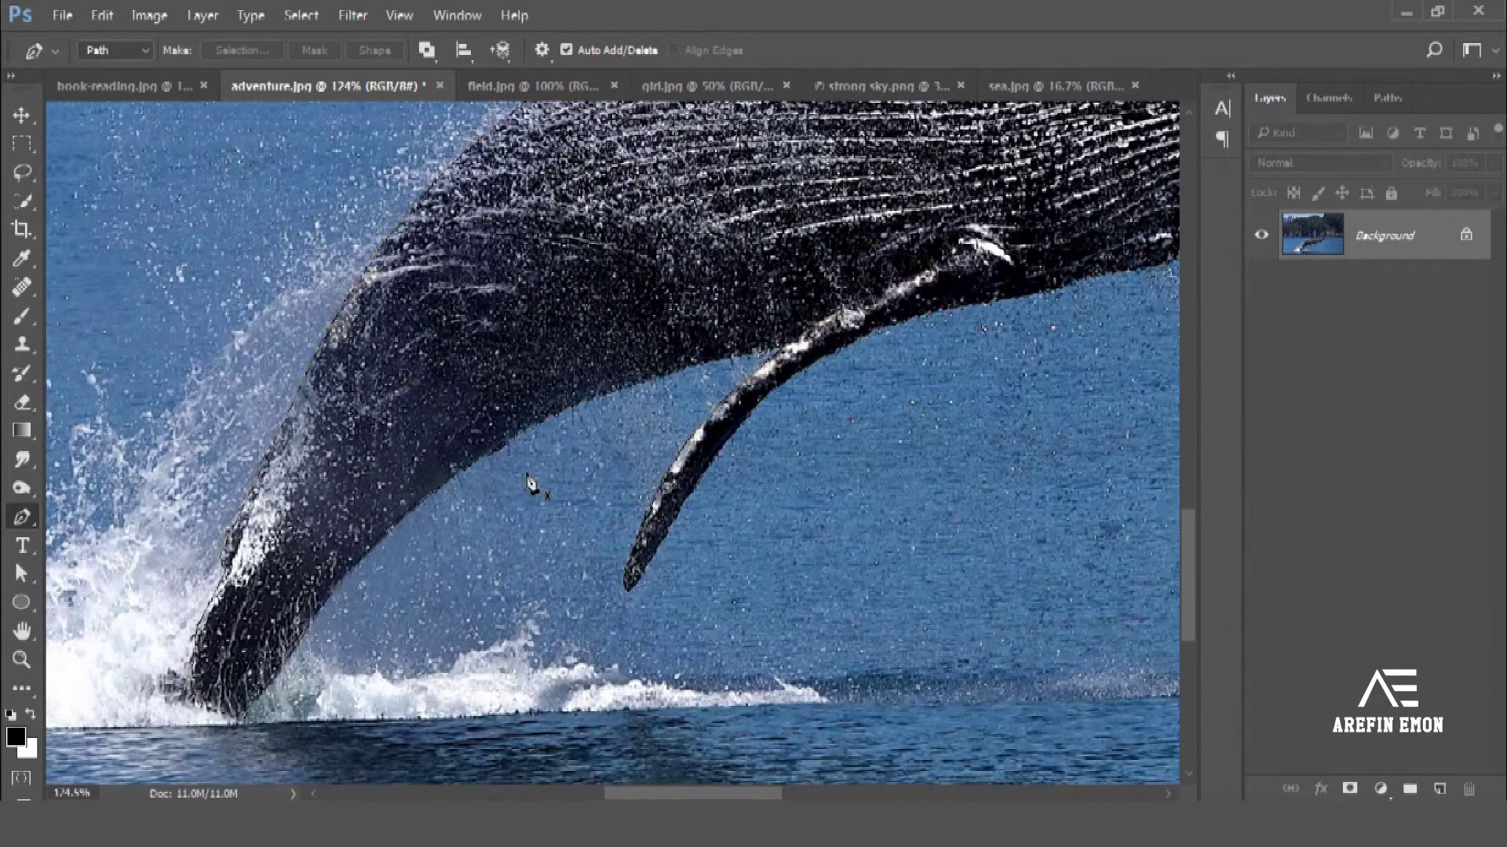
drag(1443, 240, 1440, 788)
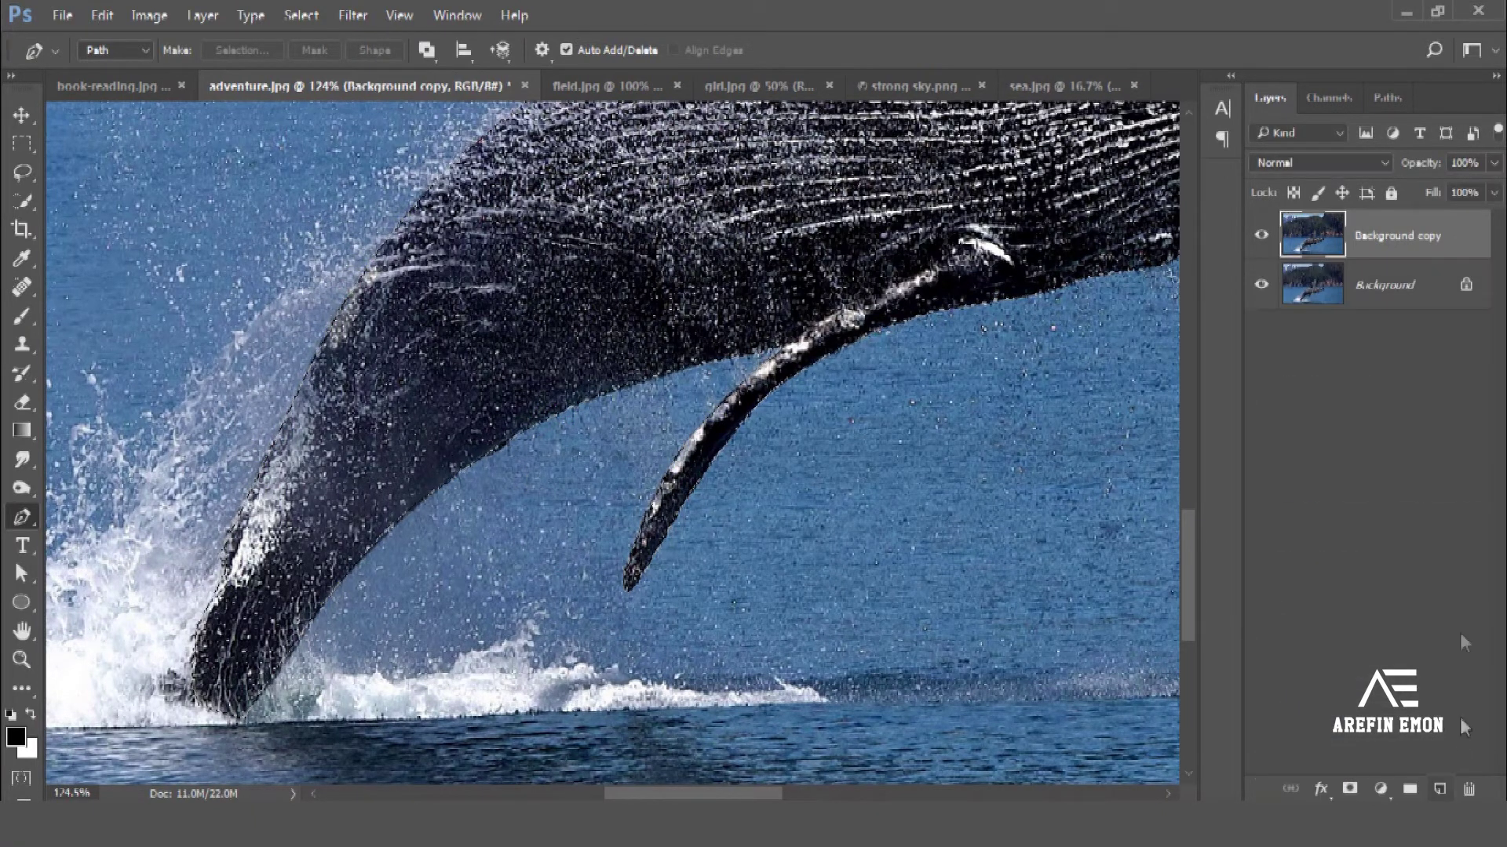
click(1350, 790)
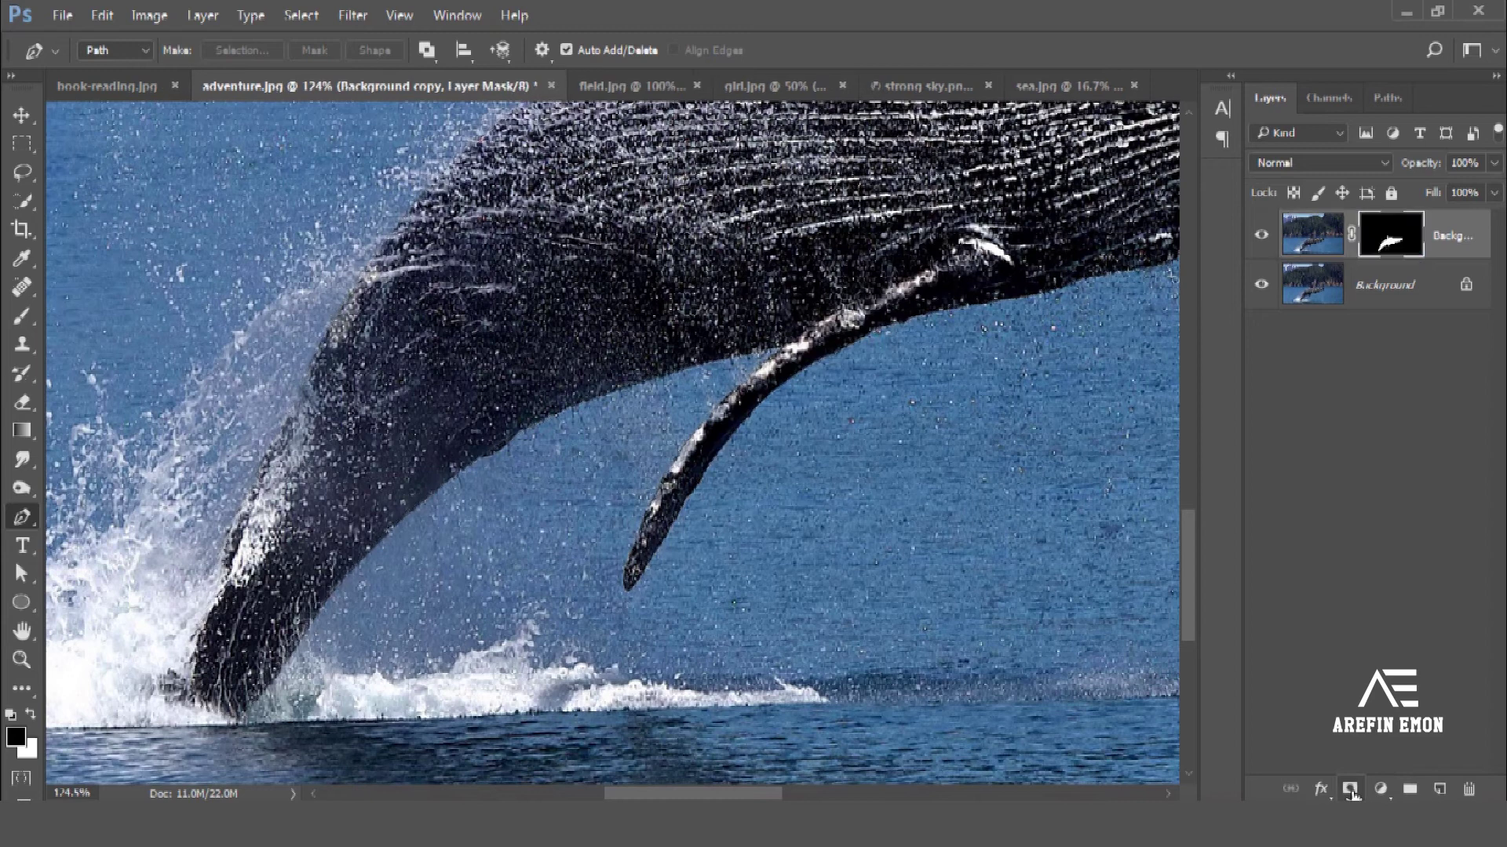
click(1261, 284)
Step: Bring the cut-out whale into the book composite and position it over the sea
key(ctrl+0)
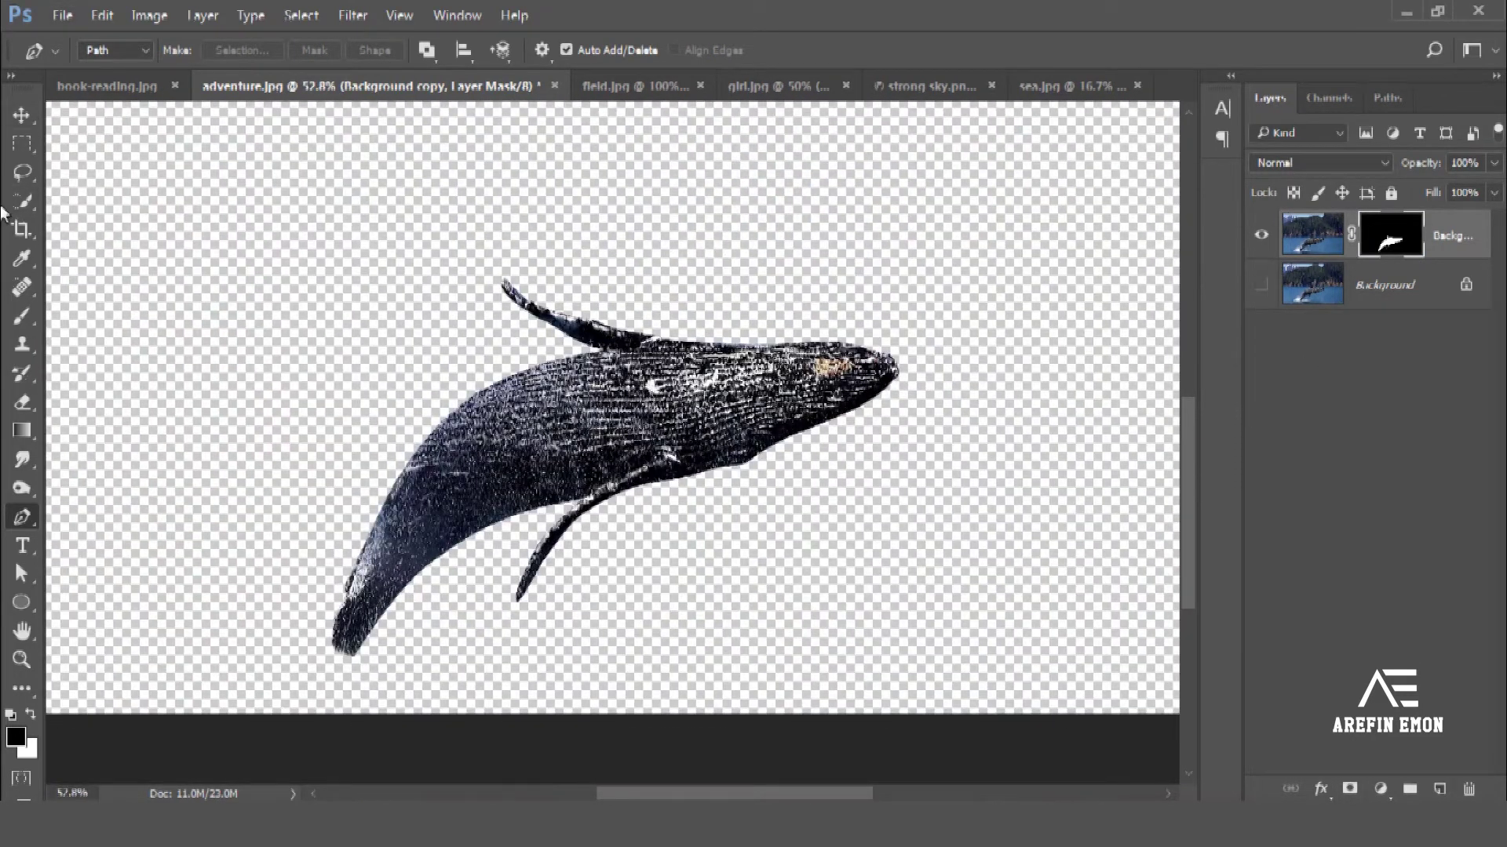
click(22, 116)
mouse_move(266, 228)
mouse_down()
mouse_move(570, 421)
mouse_move(632, 330)
mouse_up()
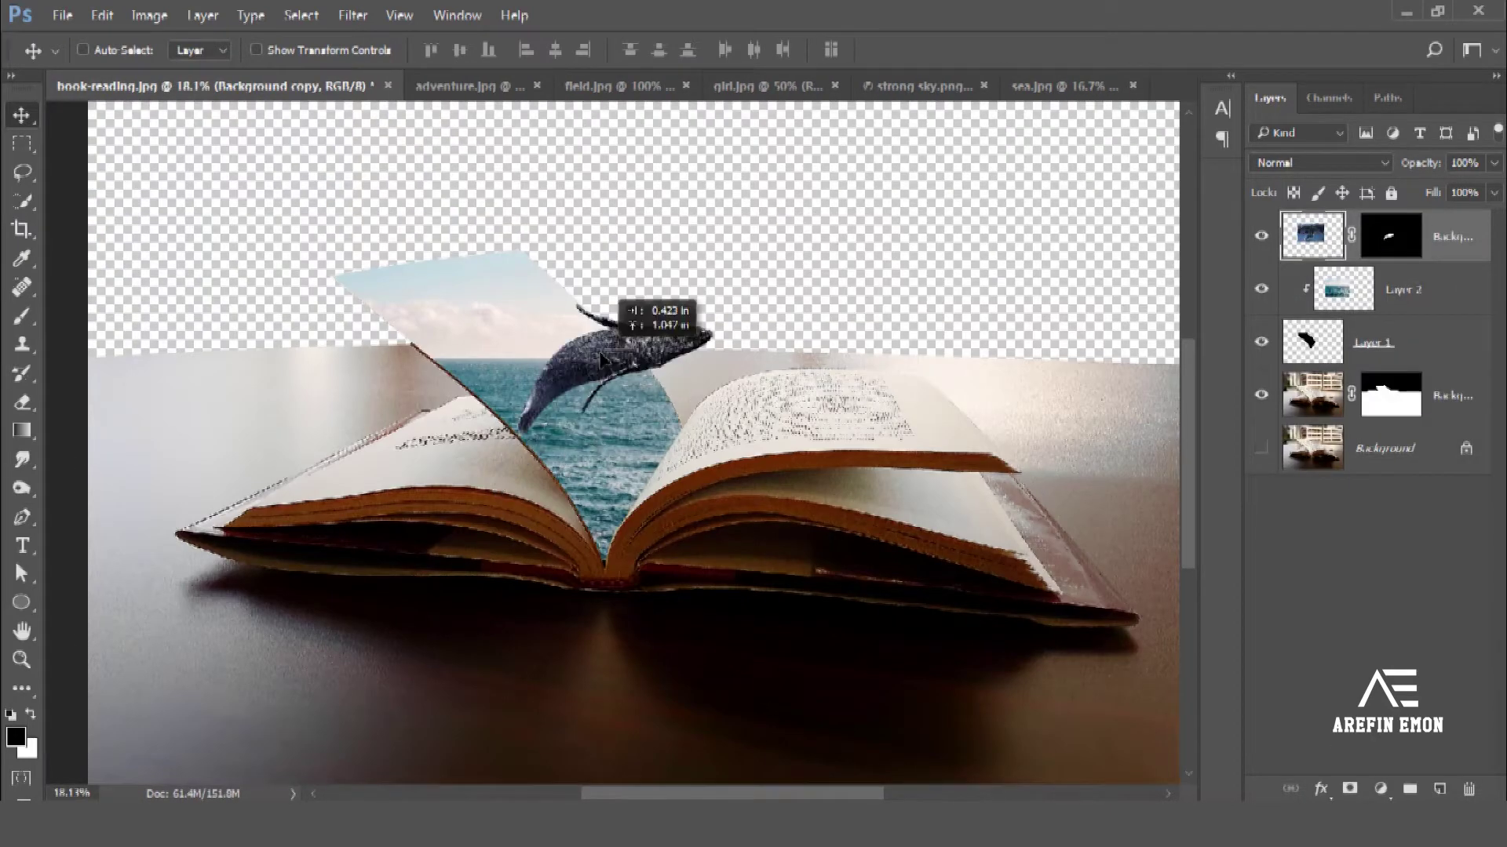
scroll(624, 357, up, 2)
scroll(623, 357, up, 1)
scroll(624, 357, up, 2)
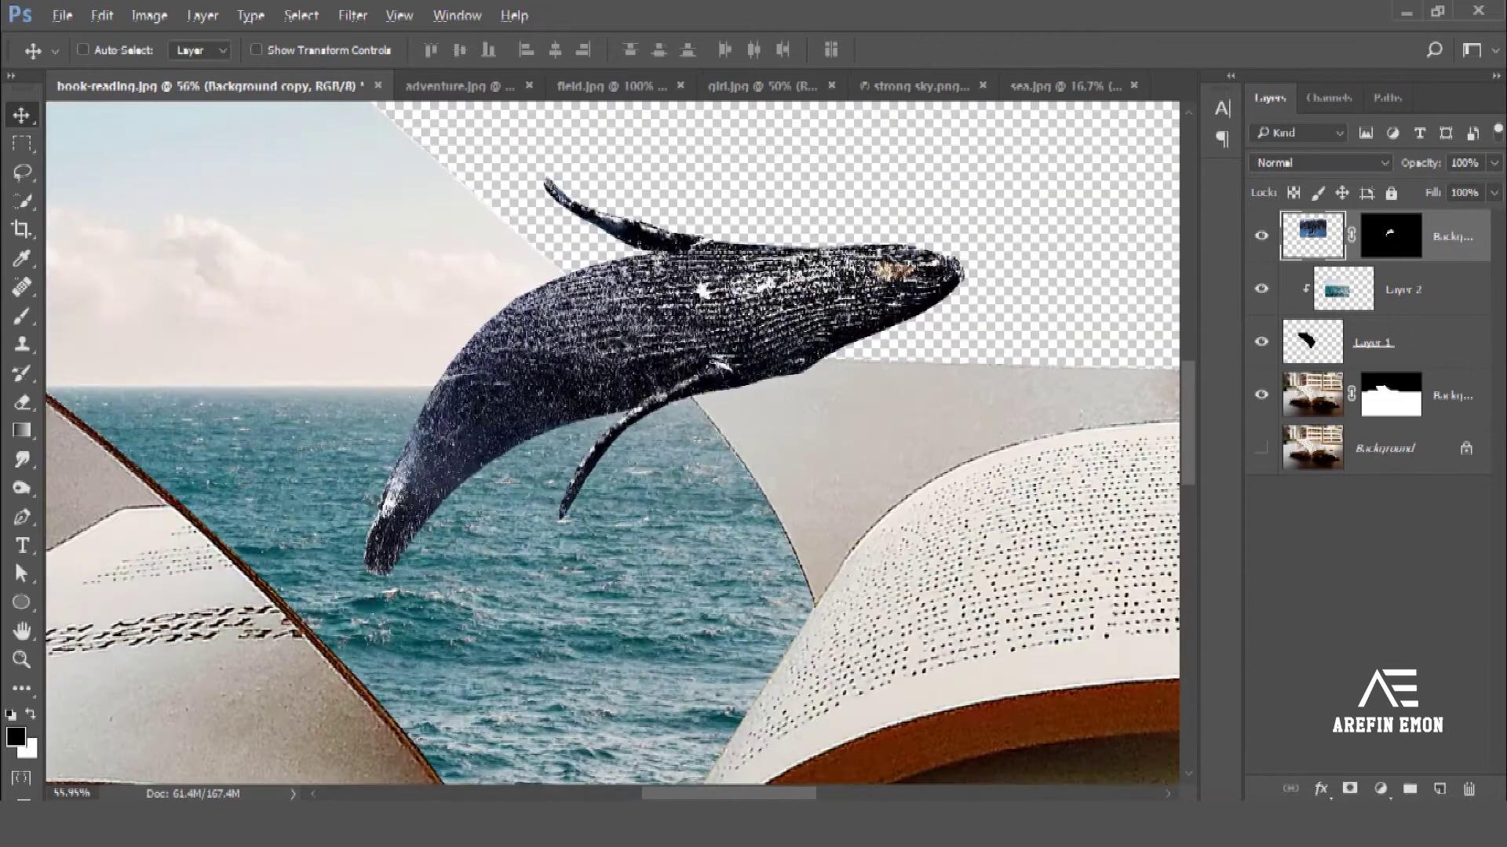
mouse_move(620, 338)
mouse_down()
mouse_move(625, 307)
mouse_move(577, 292)
mouse_up()
Step: Shift the sea layer (Layer 2) slightly up and left
scroll(584, 302, down, 2)
scroll(596, 345, down, 1)
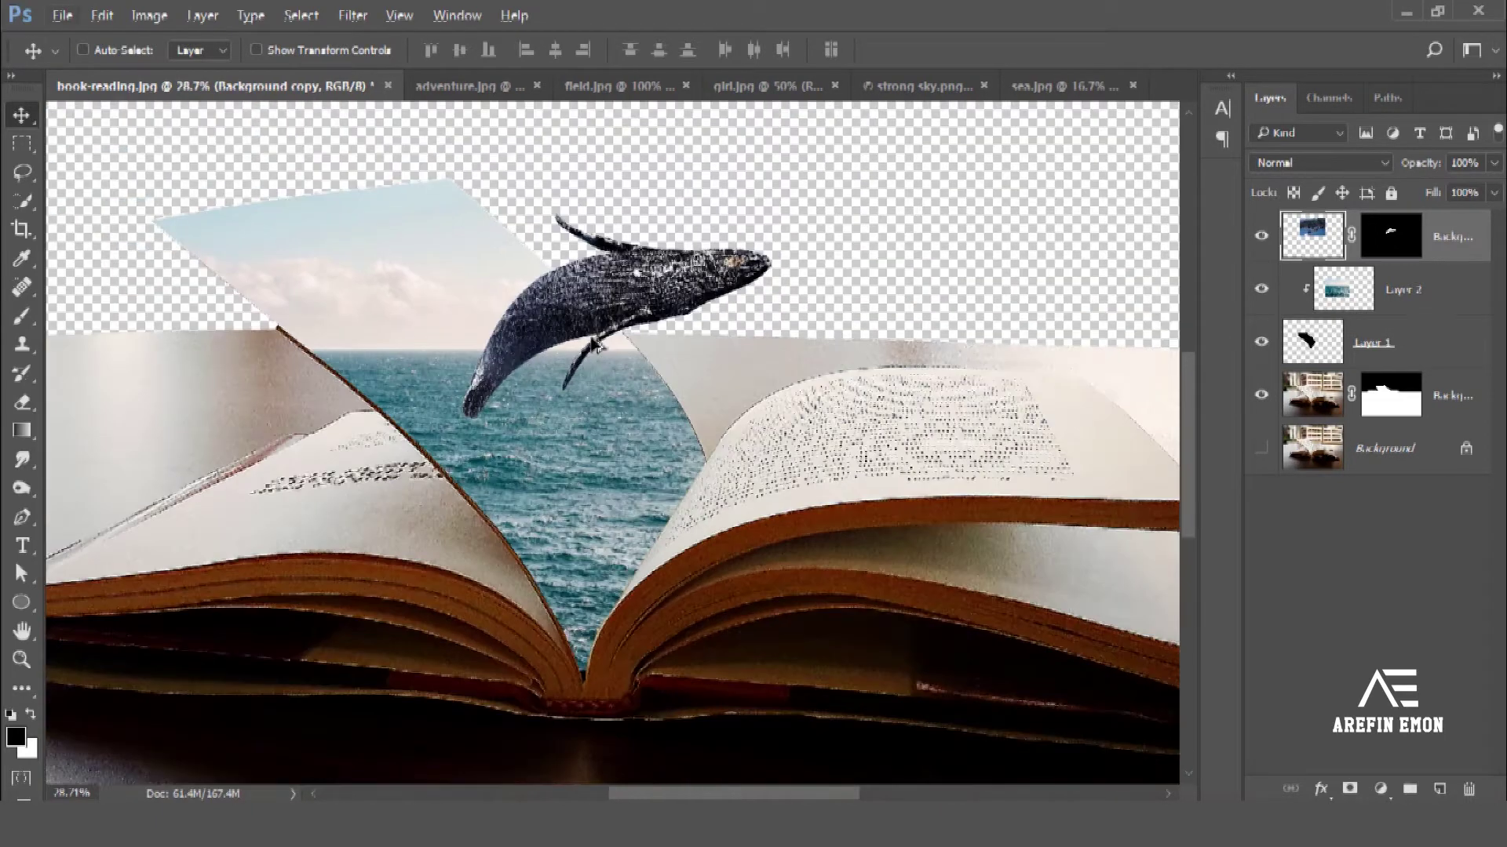
click(1420, 301)
mouse_move(608, 493)
mouse_down()
mouse_move(527, 480)
mouse_move(590, 490)
mouse_up()
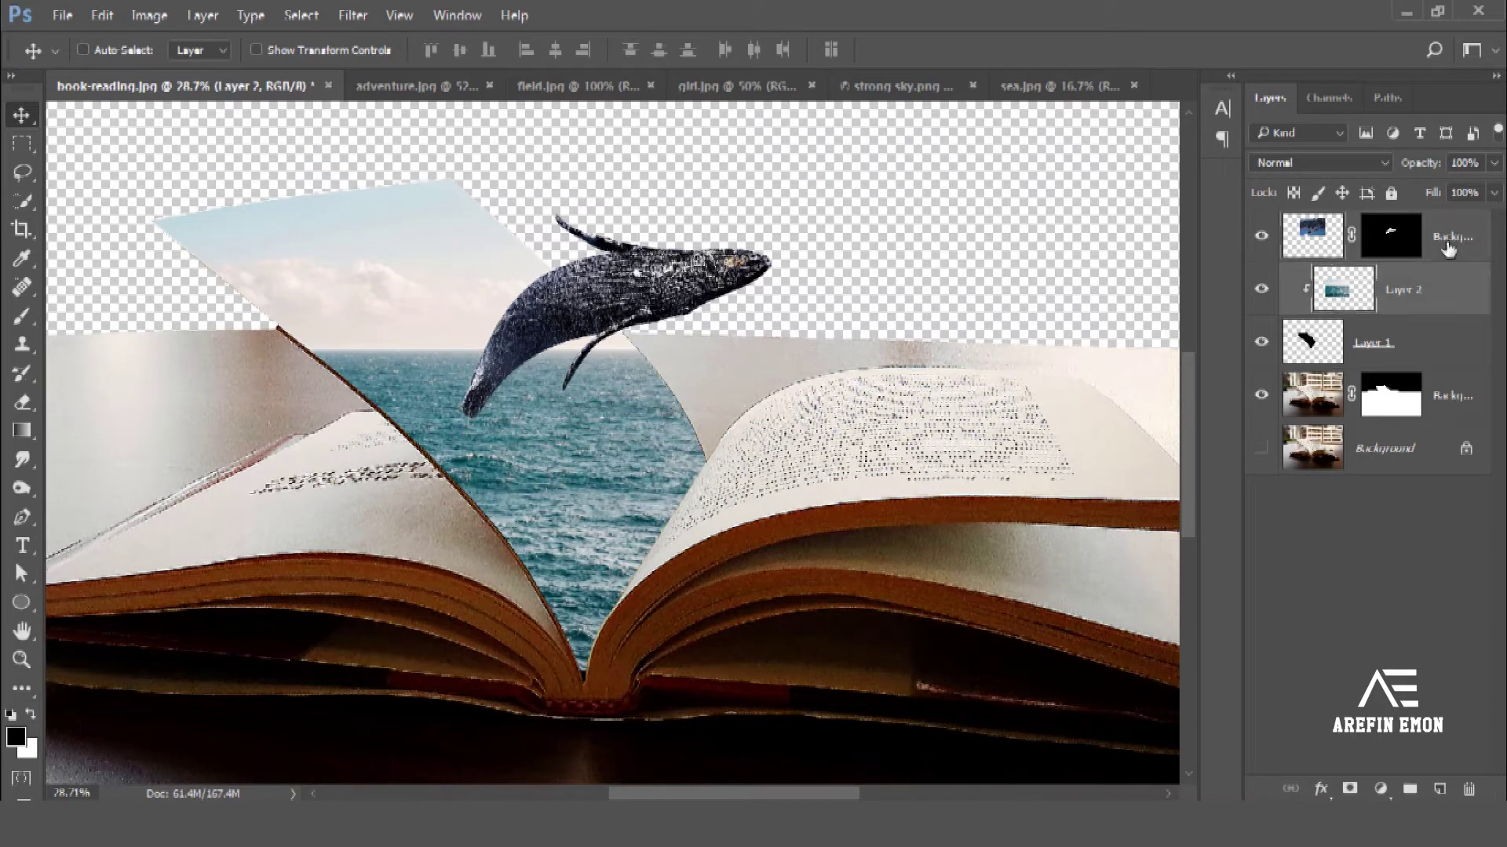
Step: Rotate the whale layer slightly with Free Transform
click(1381, 239)
key(ctrl+t)
drag(1056, 447, 985, 403)
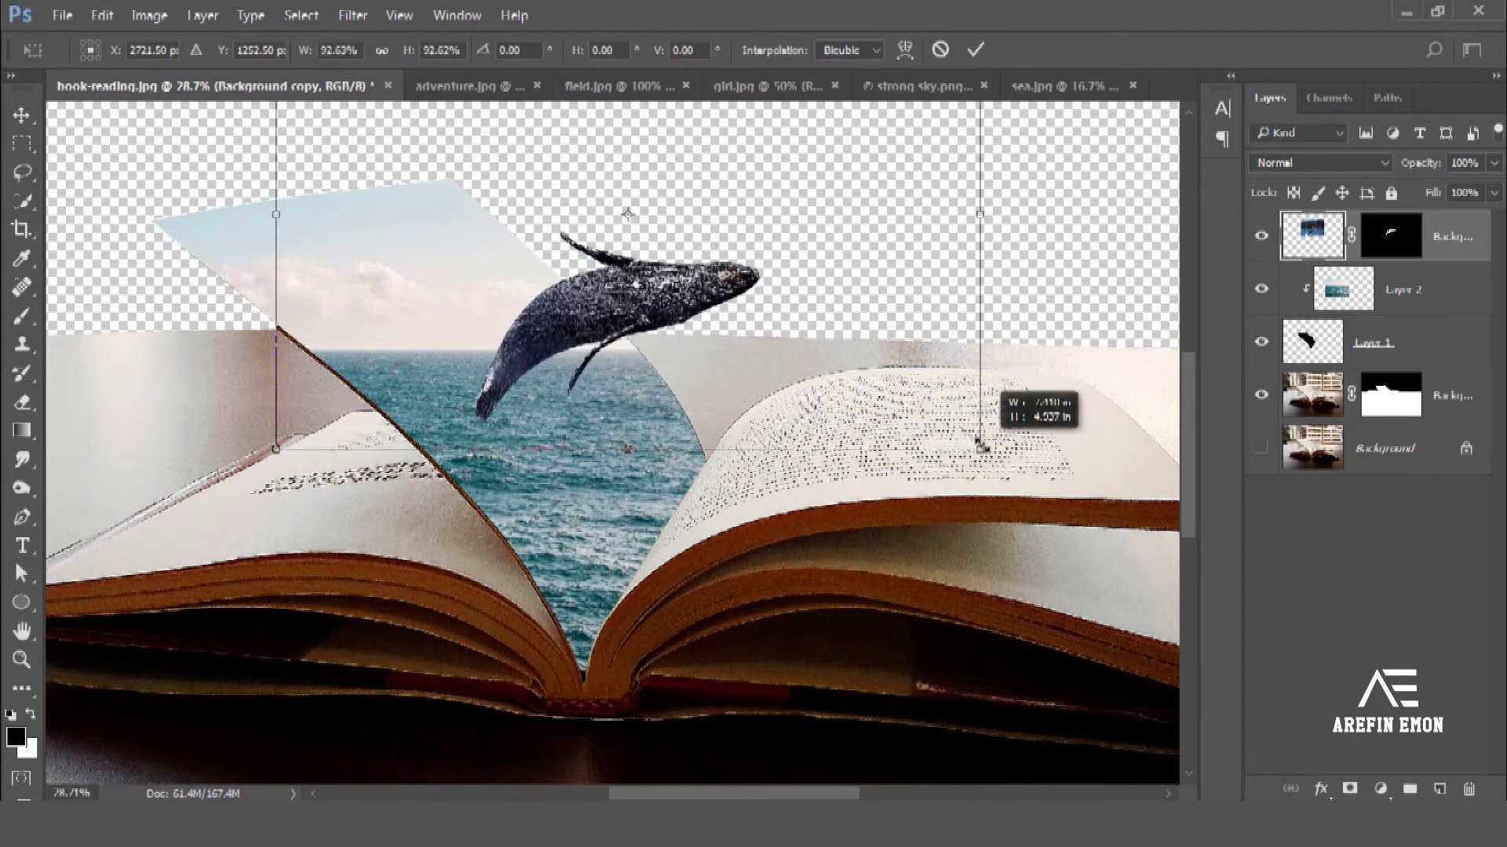
click(975, 50)
scroll(533, 399, up, 2)
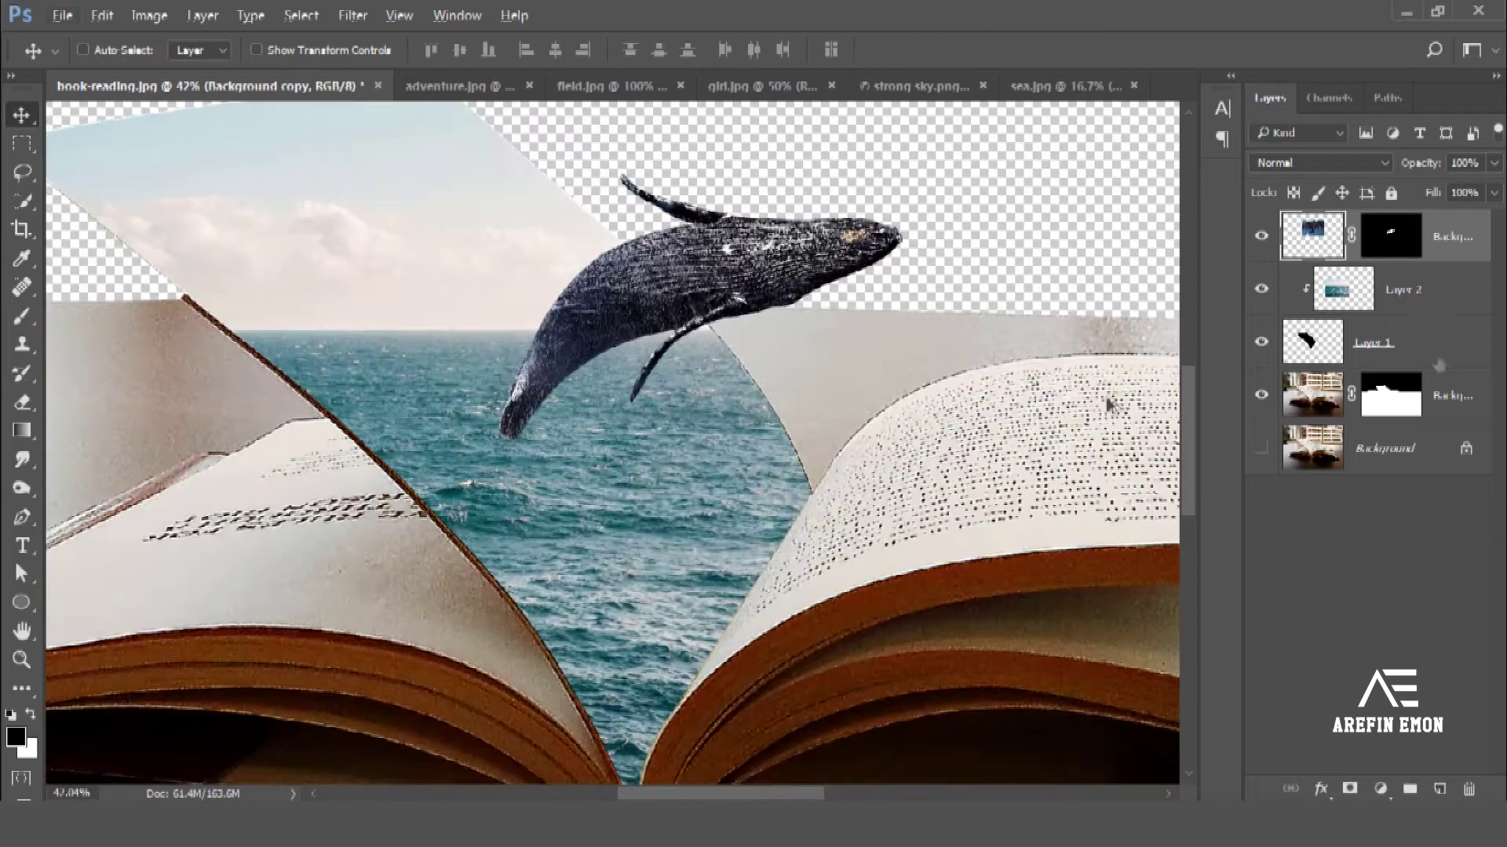
Step: Paint soft water spray around the whale's base on the top layer's mask
click(1376, 236)
click(22, 317)
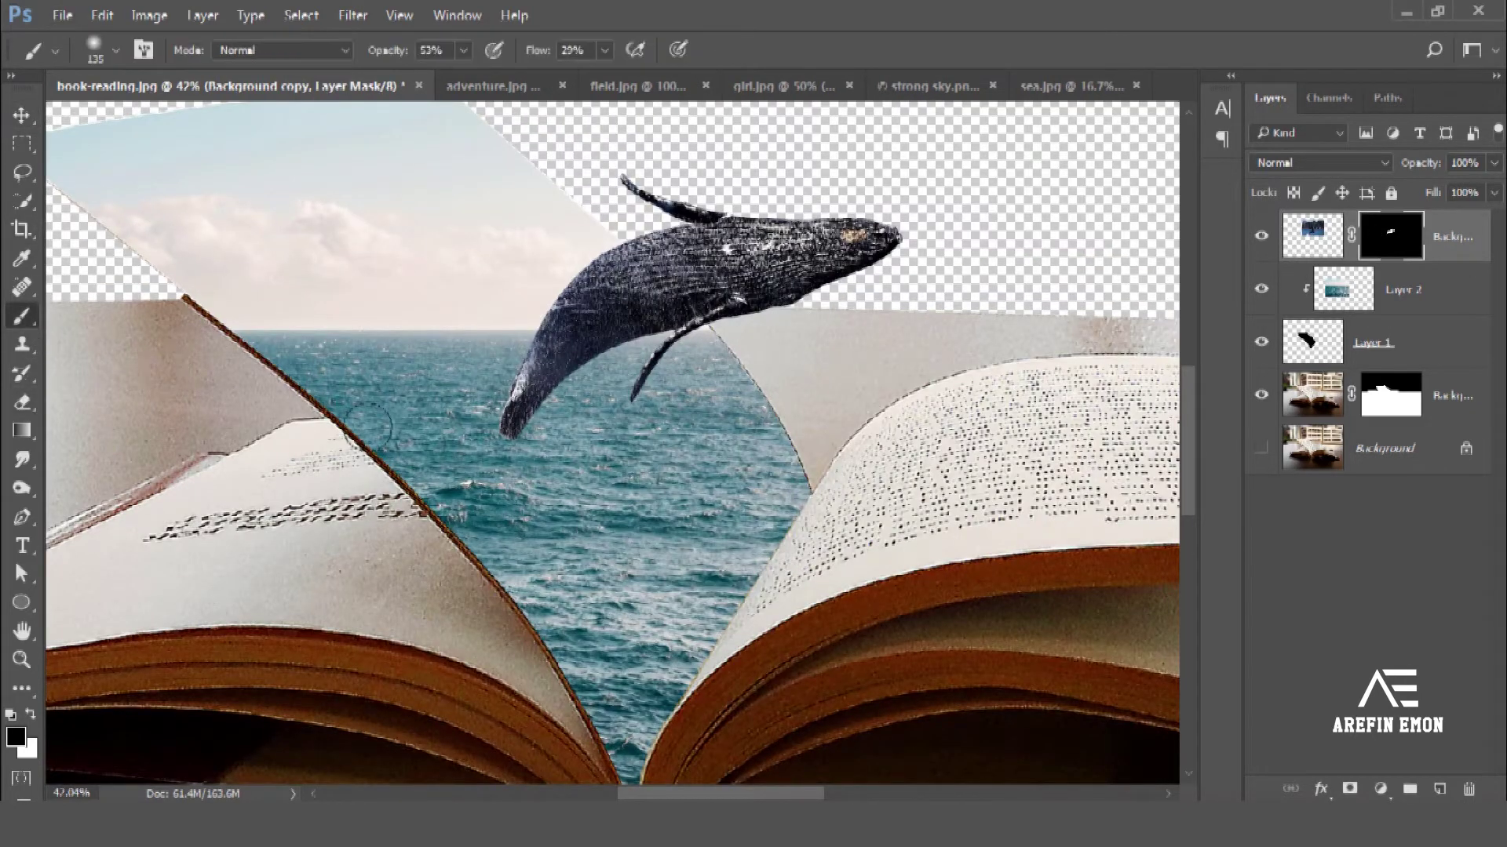
scroll(550, 447, up, 3)
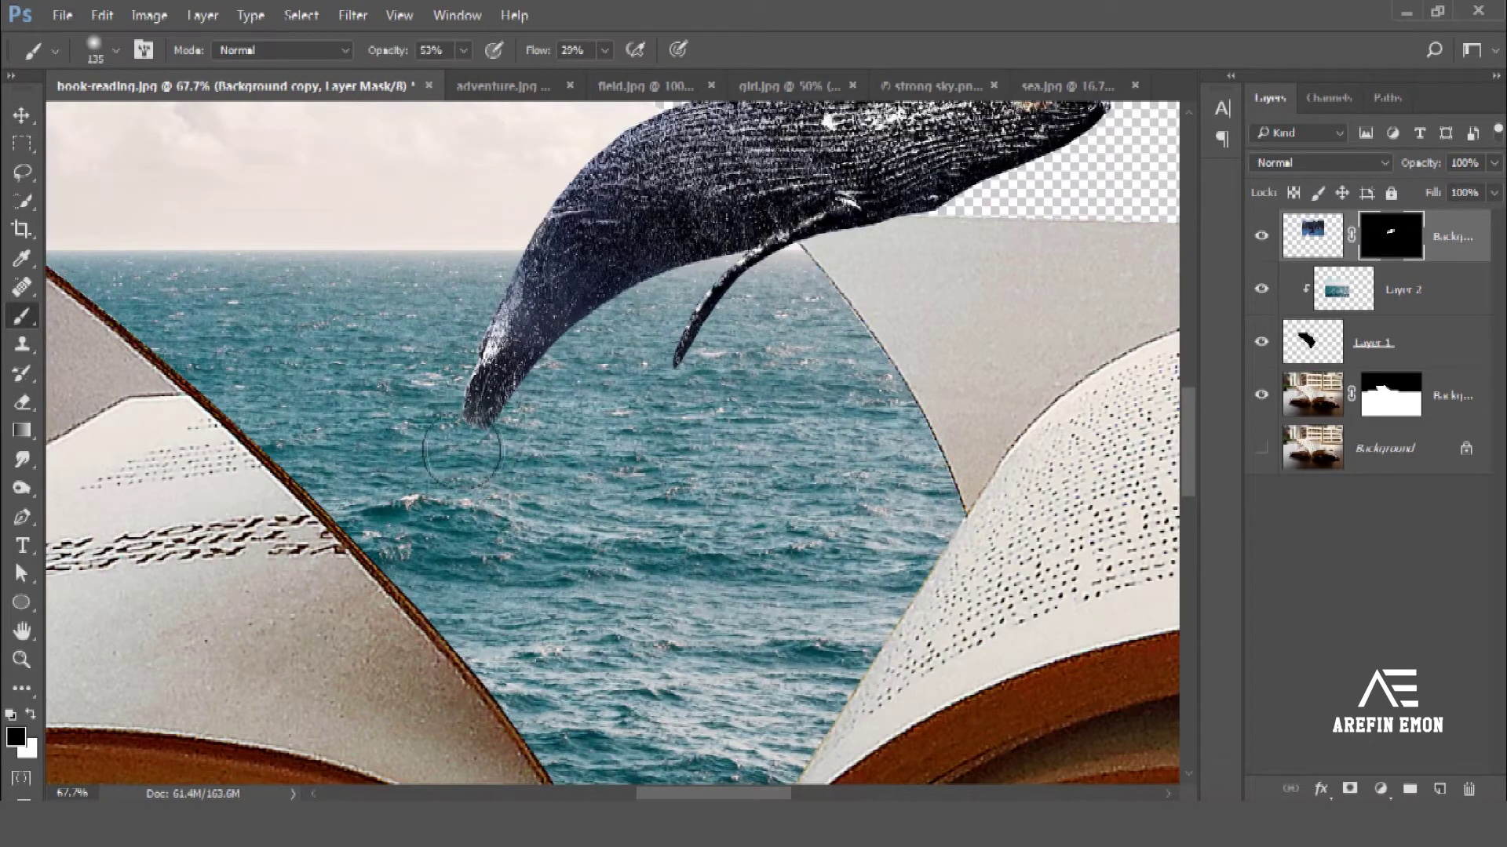
mouse_move(516, 403)
mouse_down()
mouse_move(442, 374)
mouse_move(453, 380)
mouse_up()
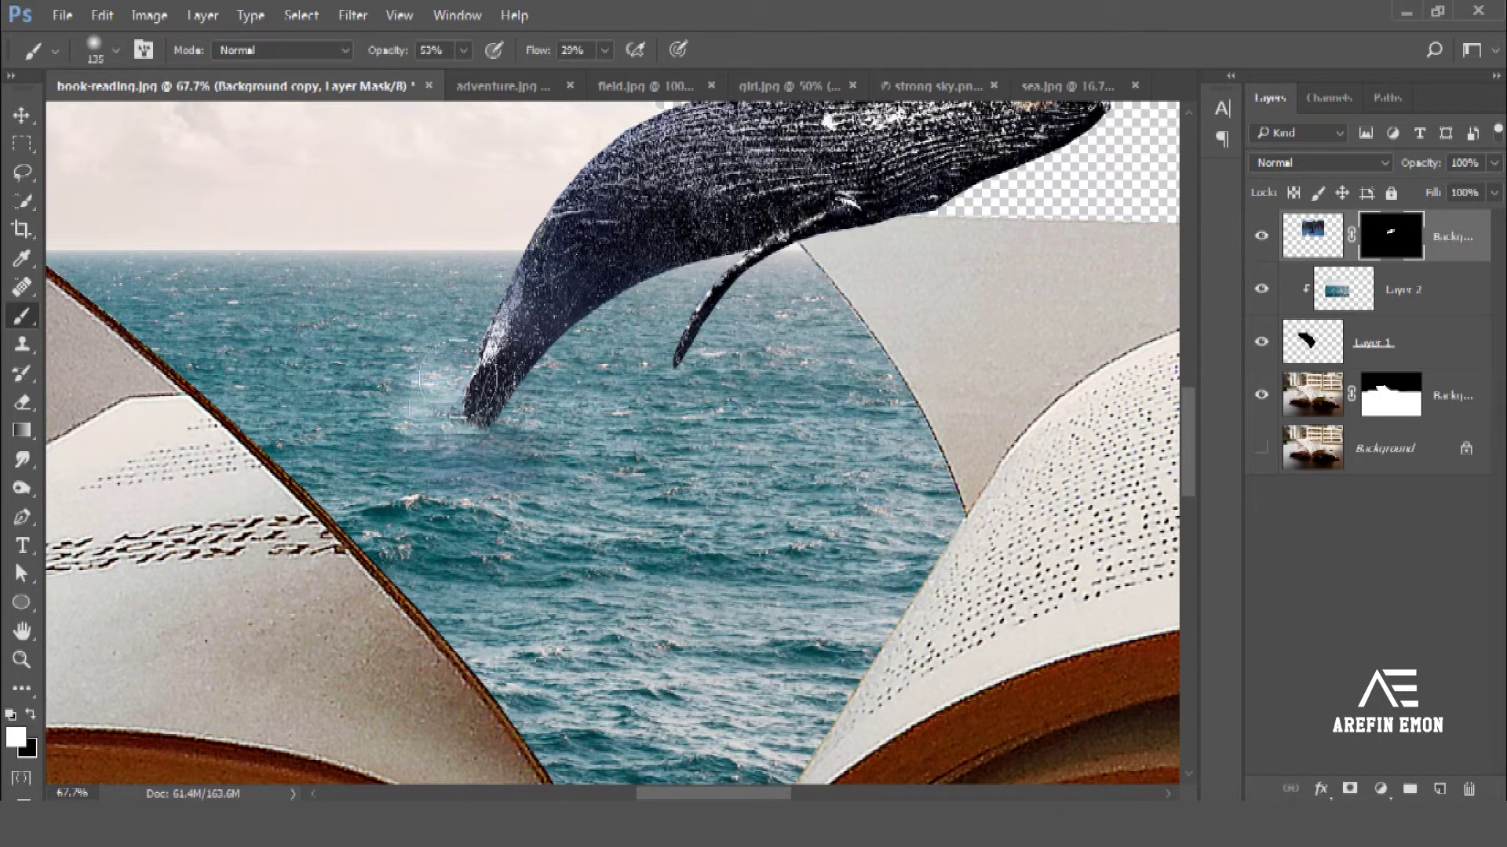
click(604, 50)
text(50)
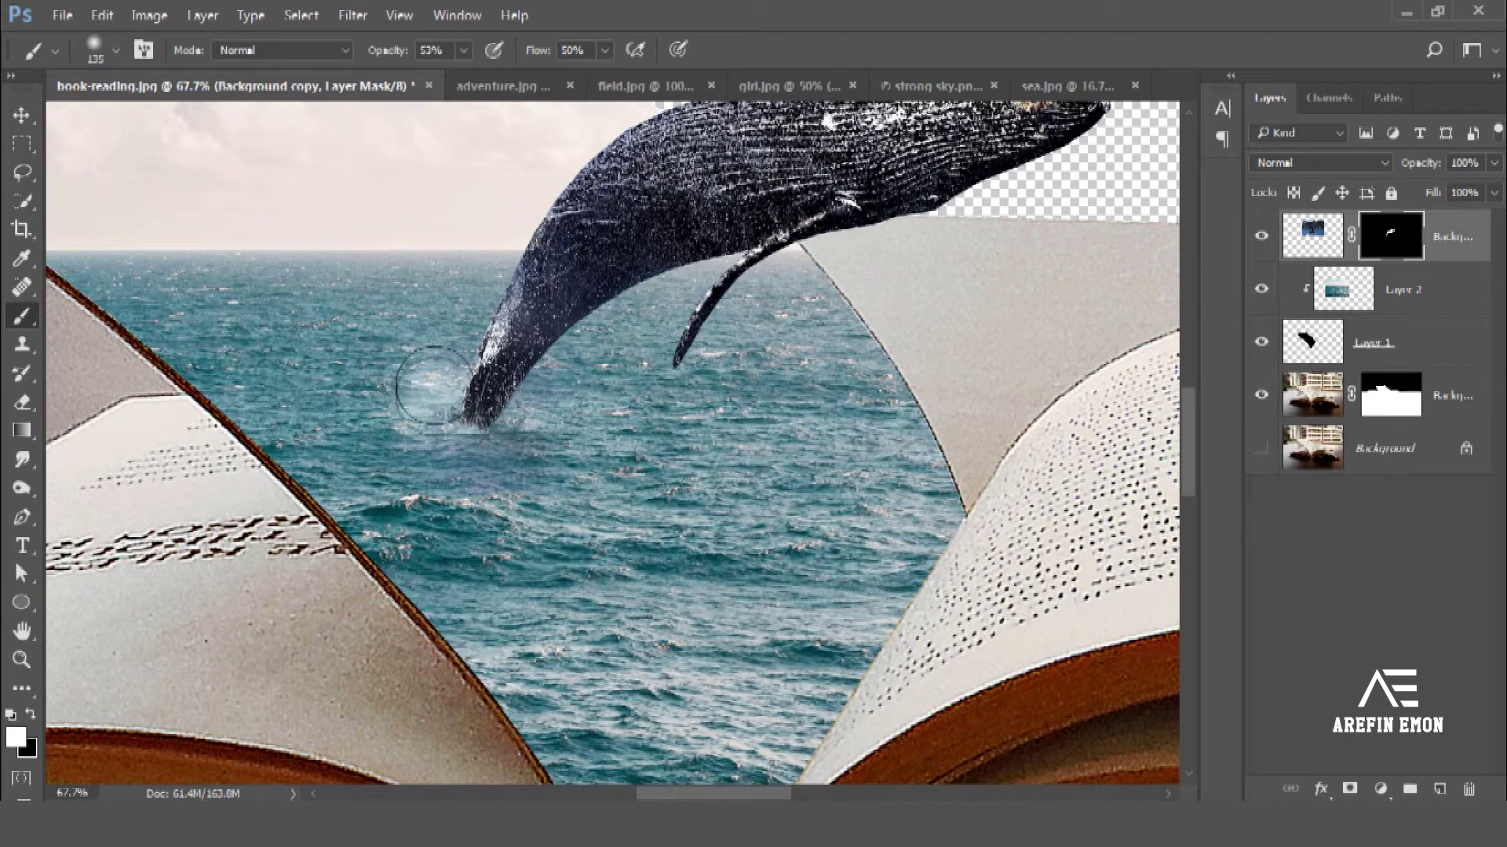
mouse_move(440, 397)
mouse_down()
mouse_move(531, 397)
mouse_move(403, 397)
mouse_move(545, 395)
mouse_move(397, 403)
mouse_move(397, 346)
mouse_move(397, 365)
mouse_up()
Step: Lower the brush strength and size, then refine the mist around the splash
scroll(359, 376, down, 3)
scroll(559, 363, up, 3)
scroll(558, 364, up, 2)
scroll(510, 440, up, 1)
scroll(529, 543, up, 1)
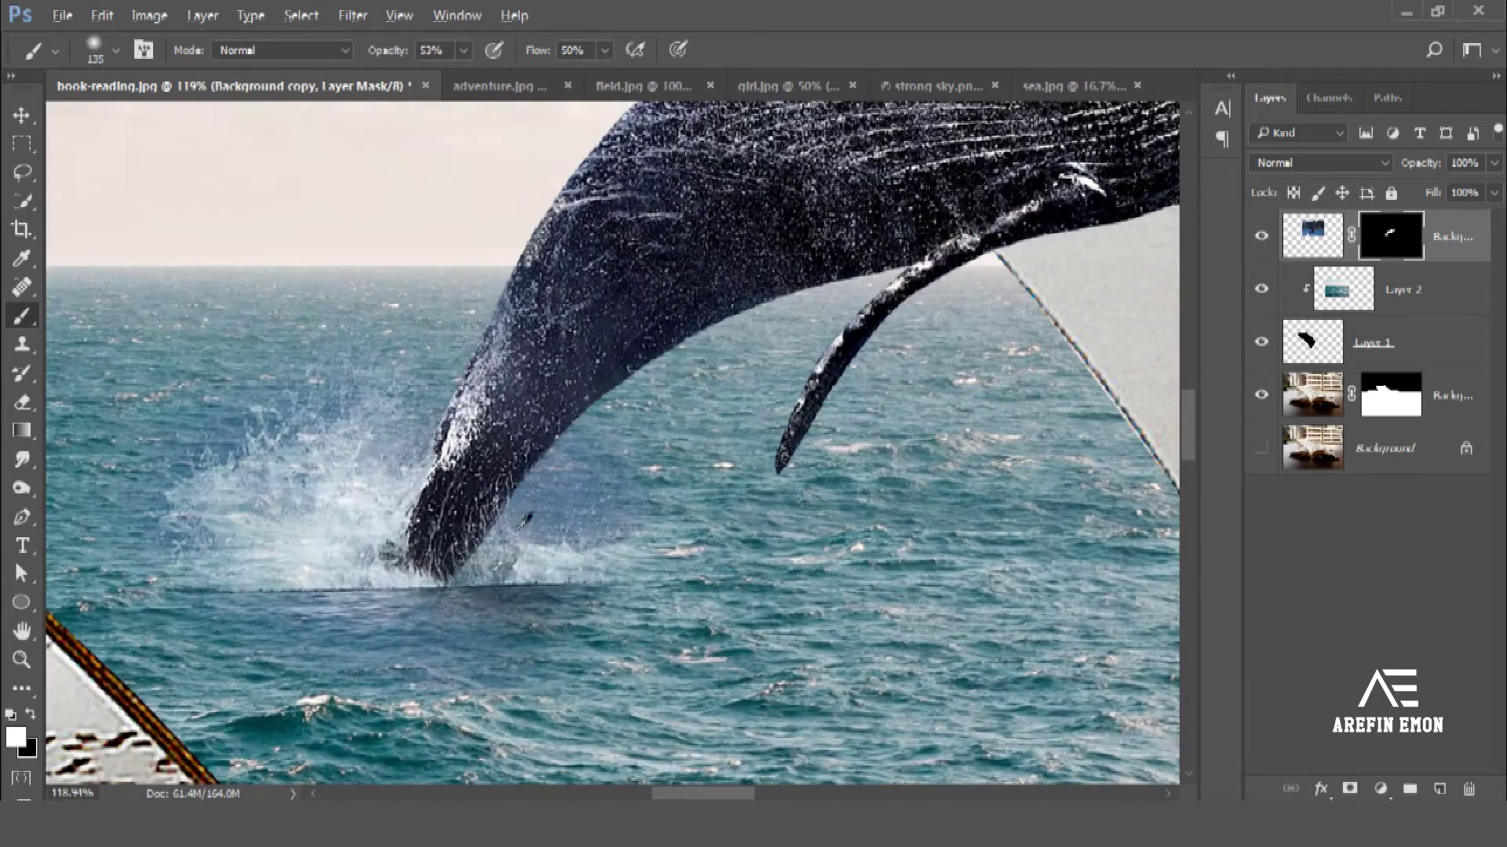
scroll(518, 549, up, 1)
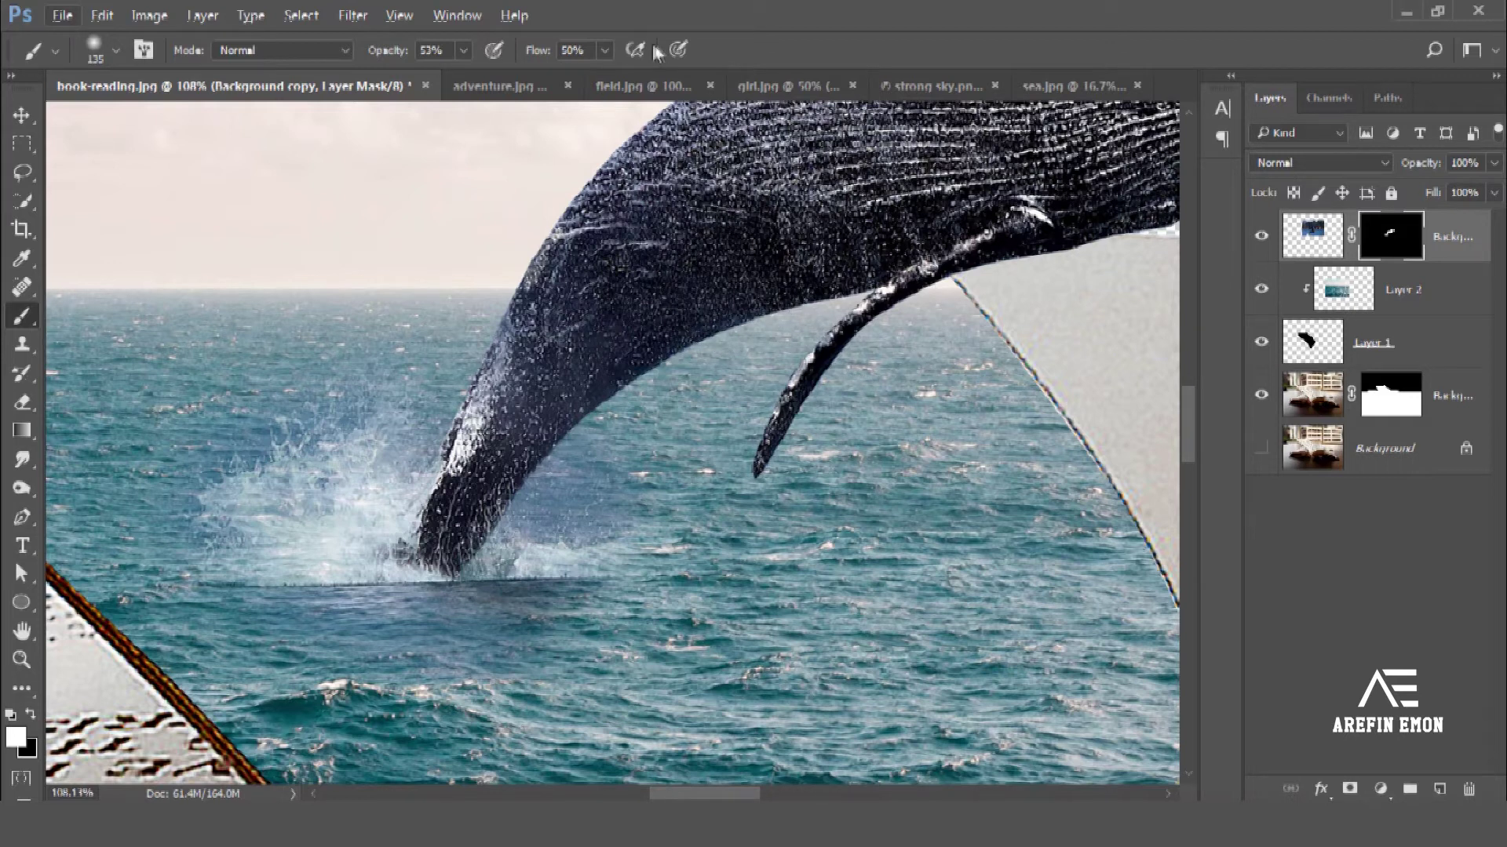
click(605, 50)
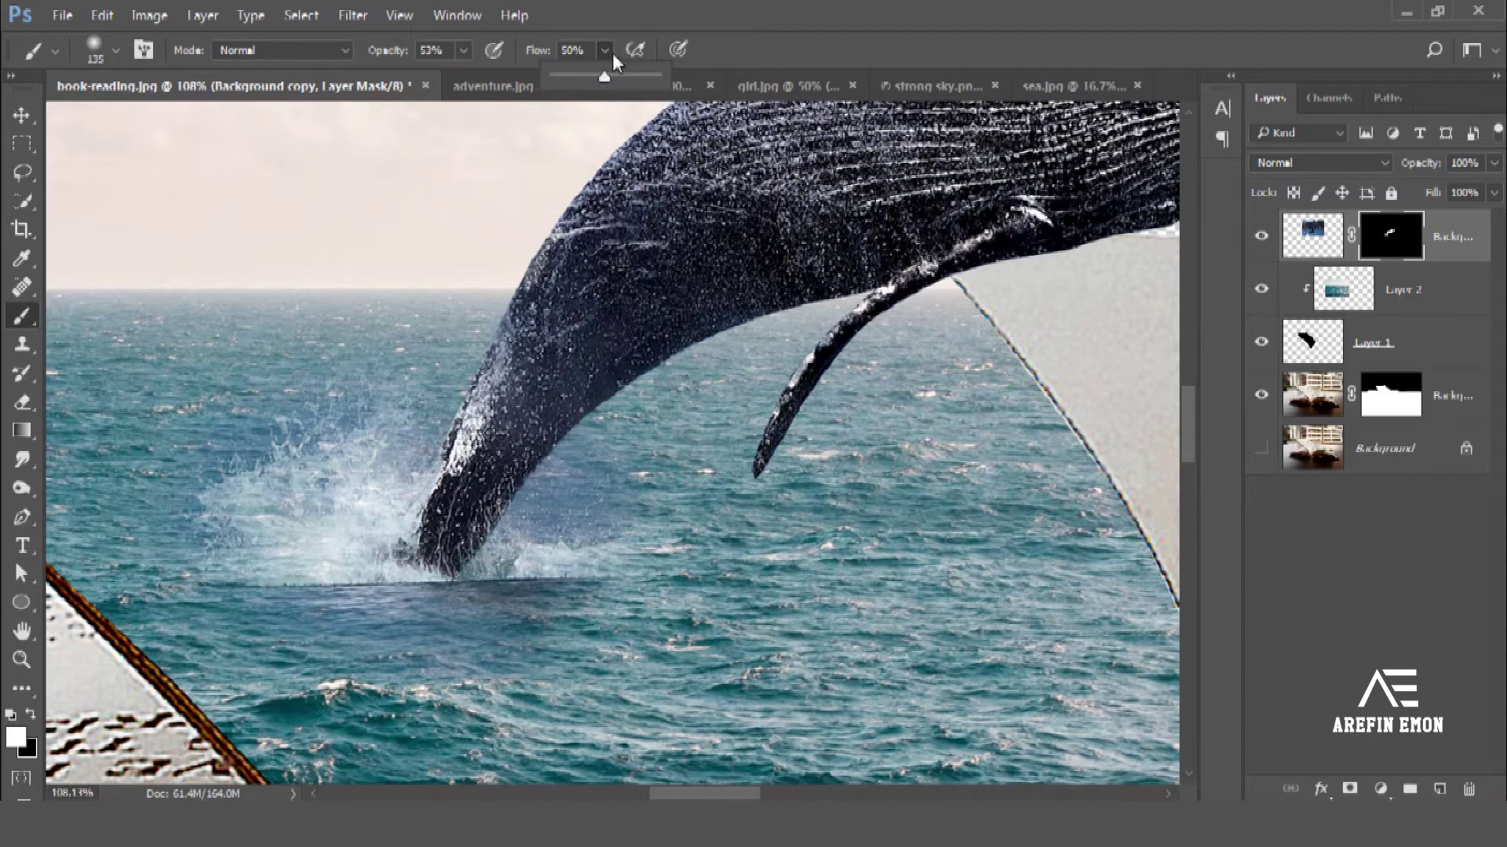
drag(666, 503, 584, 503)
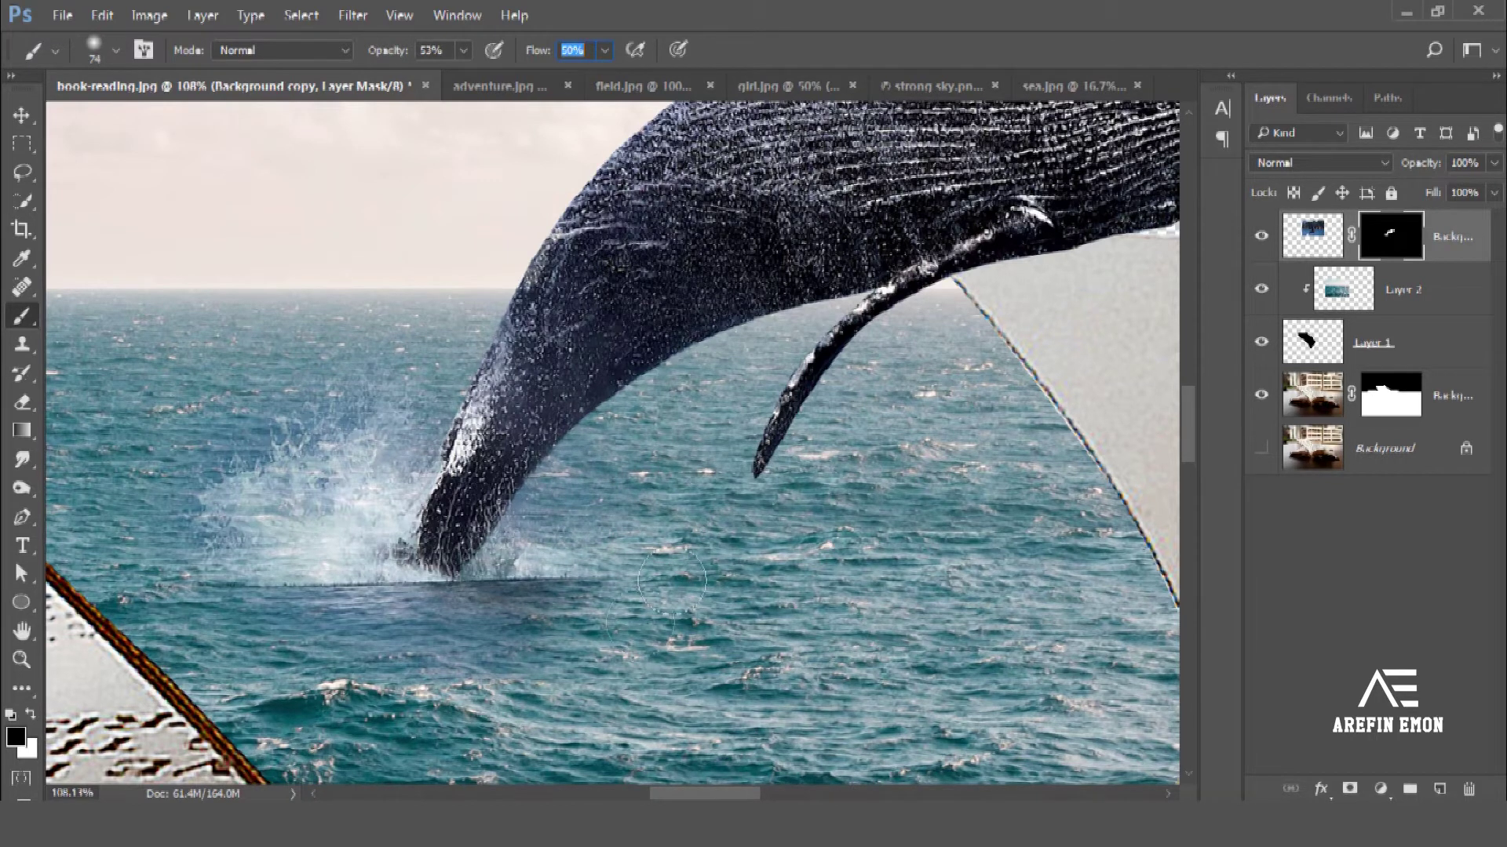
drag(339, 600, 500, 666)
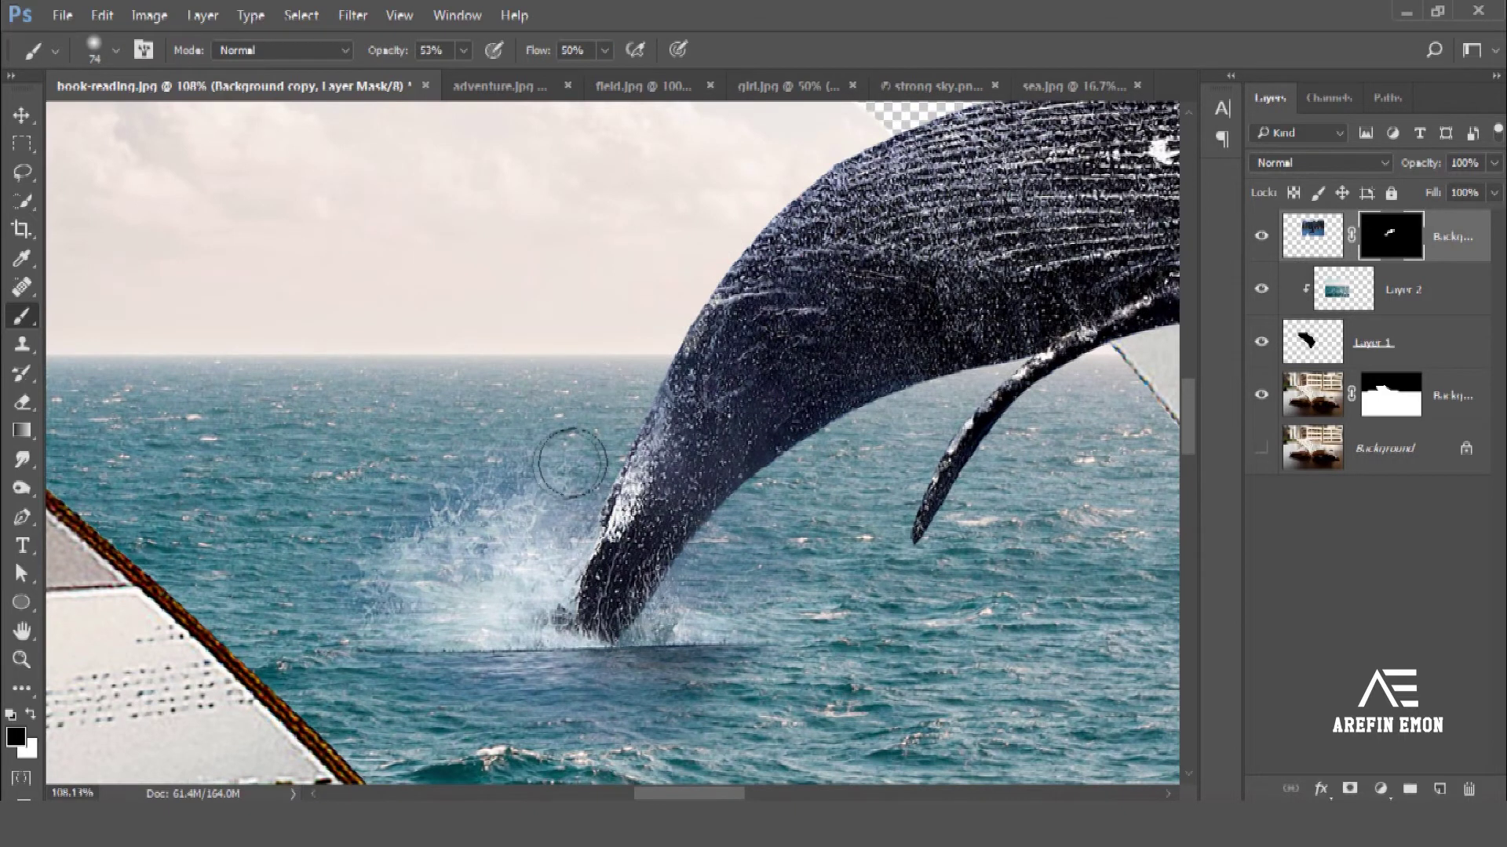
drag(400, 553, 300, 665)
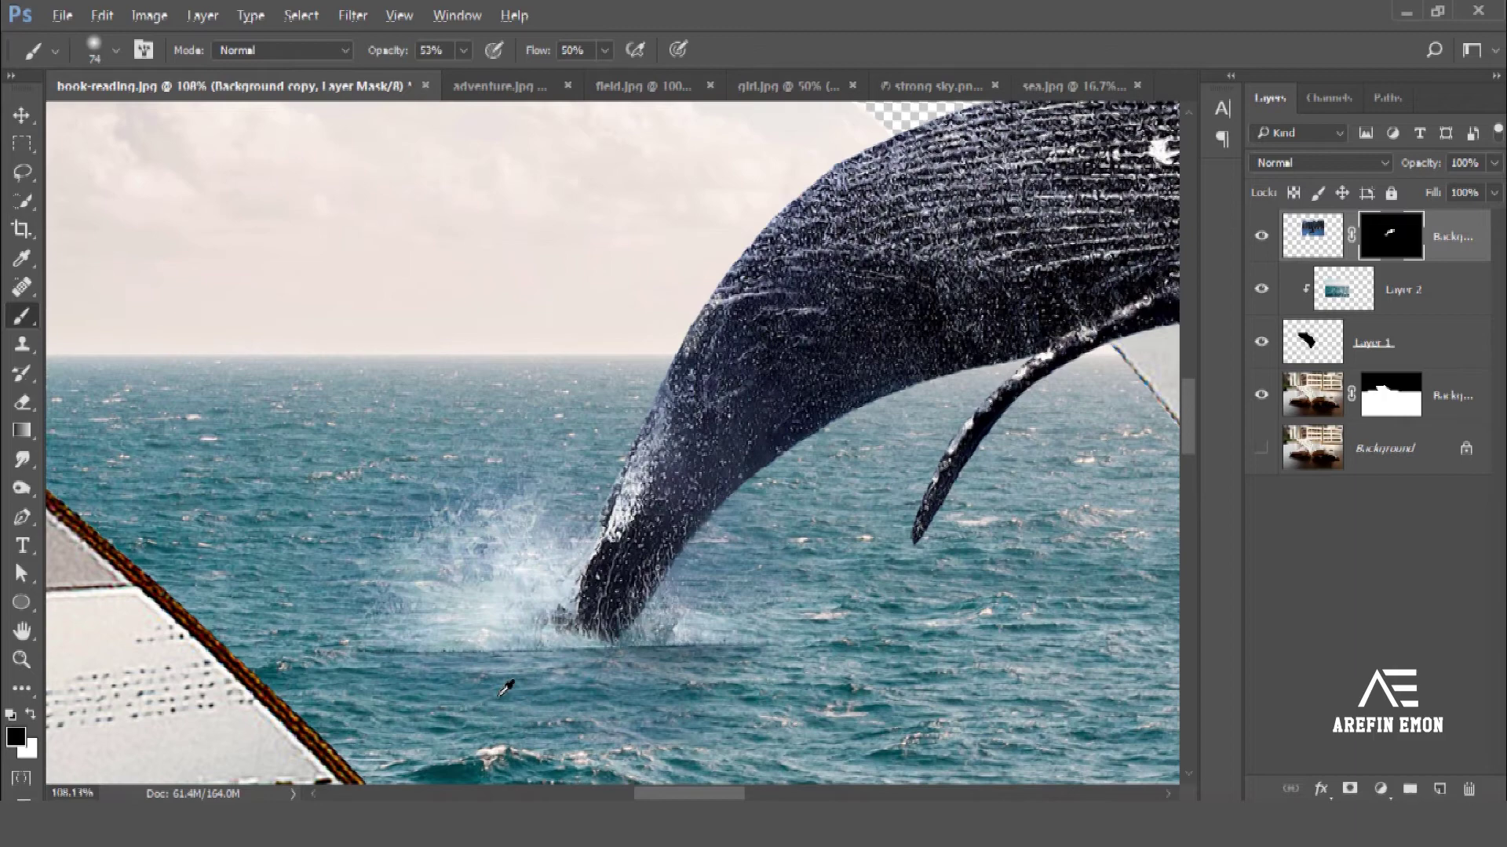
scroll(516, 703, down, 2)
scroll(516, 704, down, 2)
scroll(516, 704, down, 1)
scroll(526, 675, down, 2)
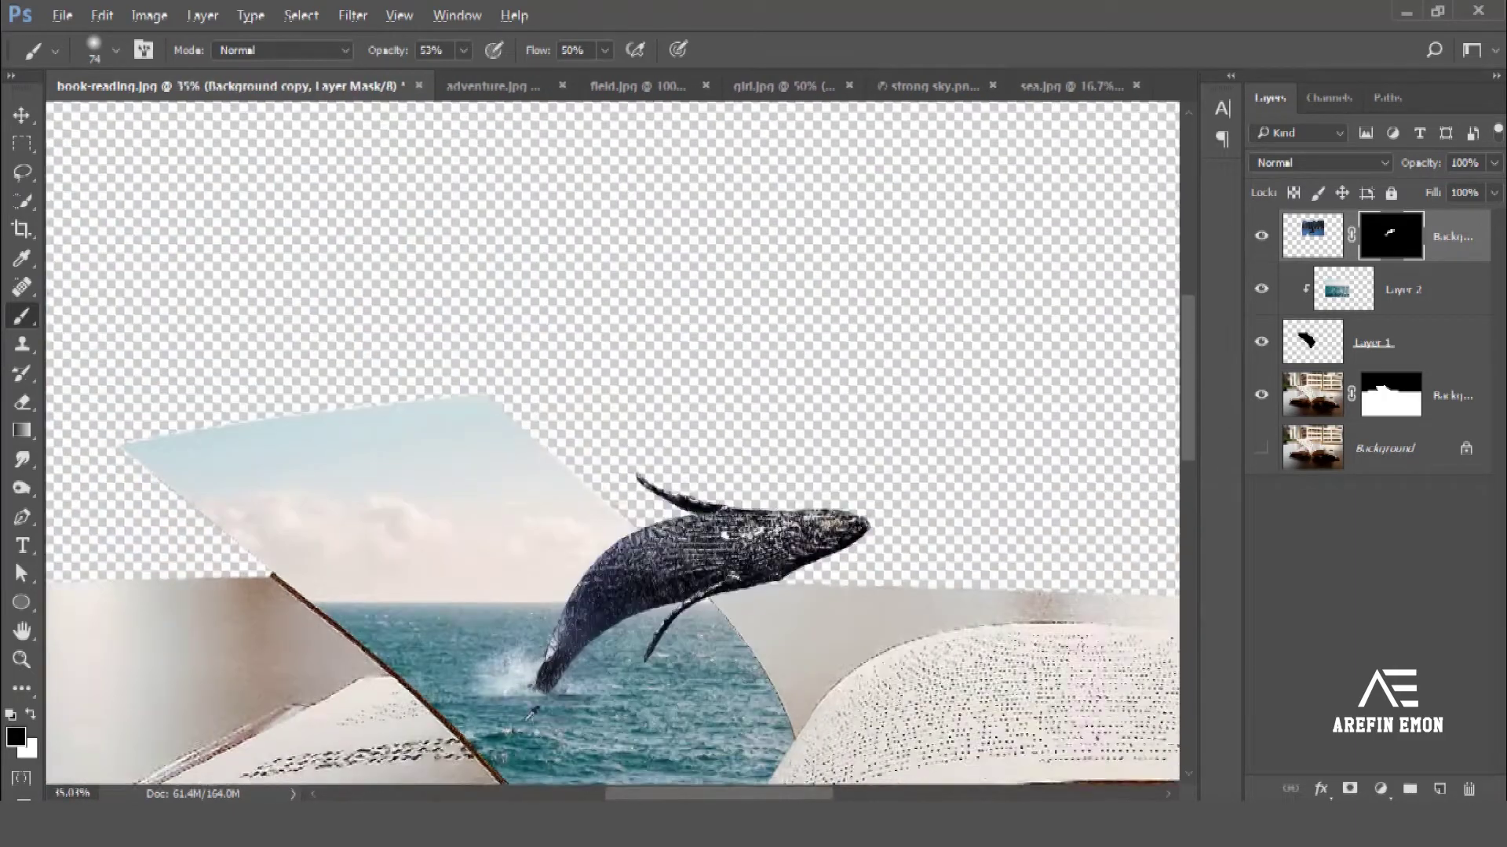
scroll(541, 549, down, 2)
scroll(561, 422, down, 1)
scroll(562, 421, down, 1)
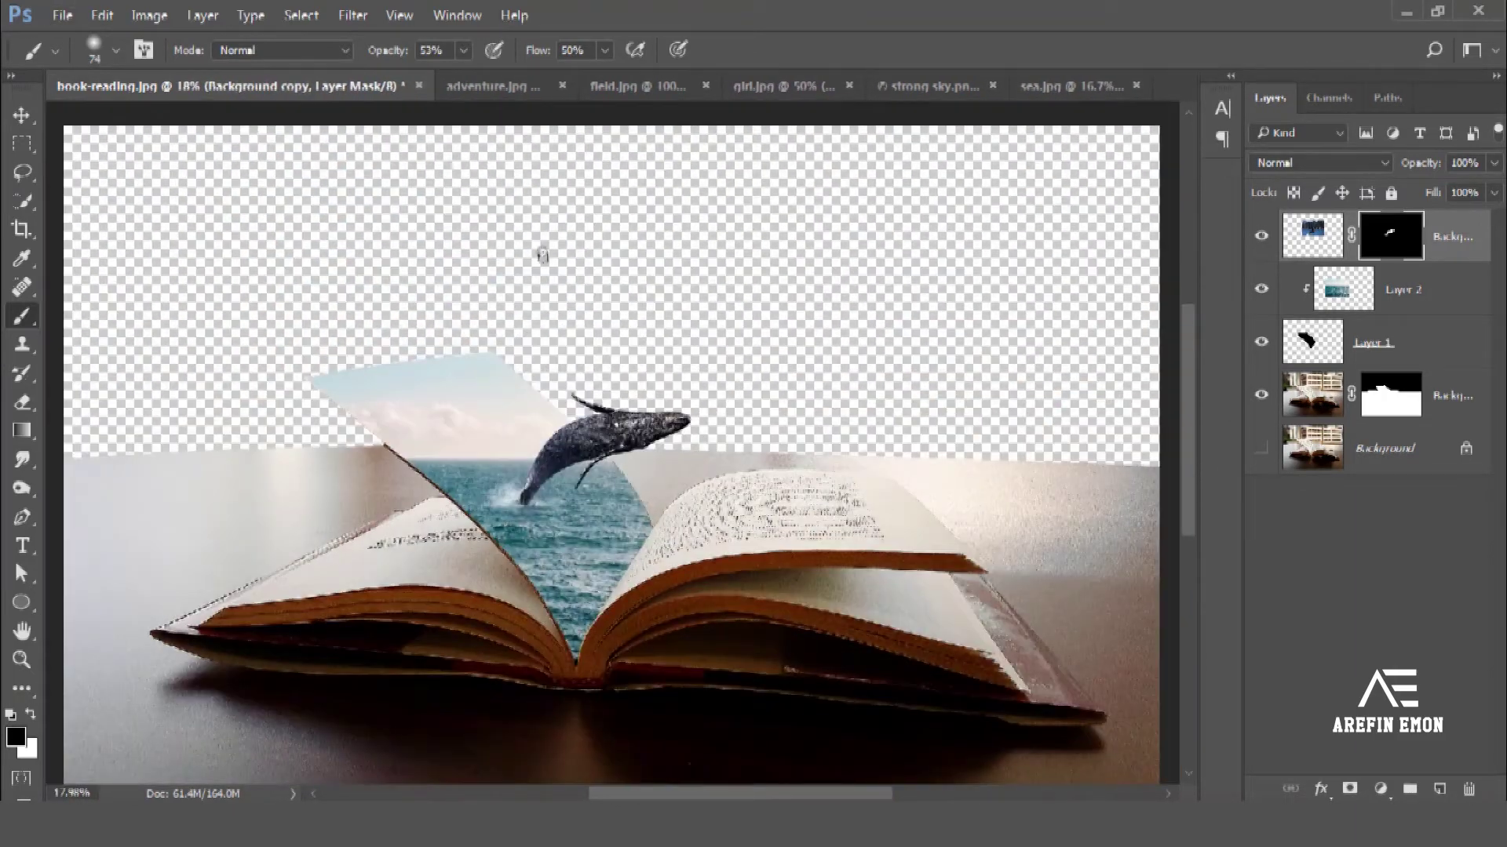
Step: Start tracing the right-hand page's edge with the Pen tool
click(22, 517)
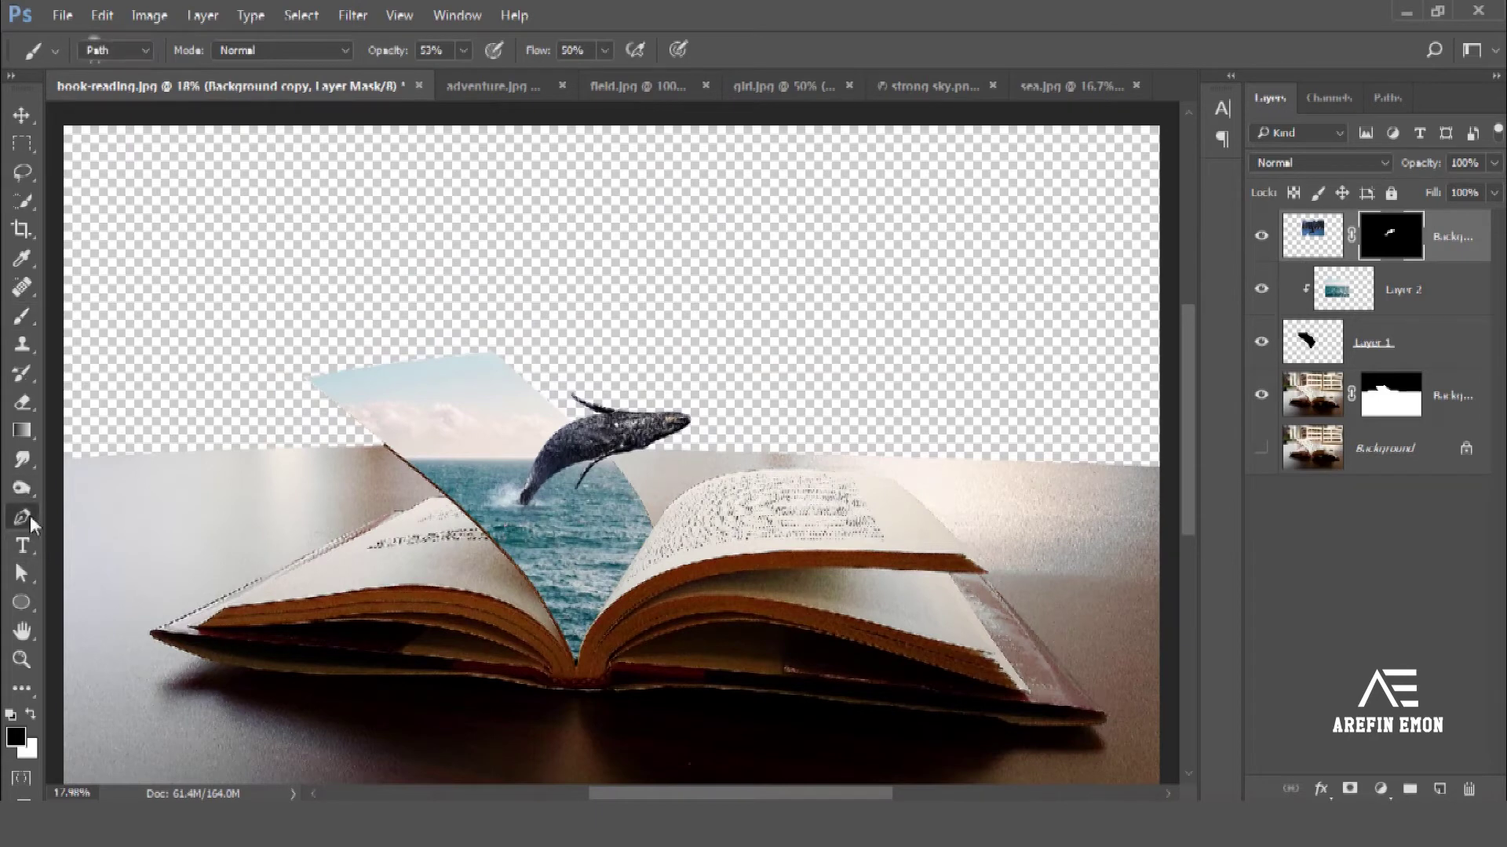
scroll(639, 696, up, 4)
scroll(572, 625, up, 2)
scroll(398, 686, up, 2)
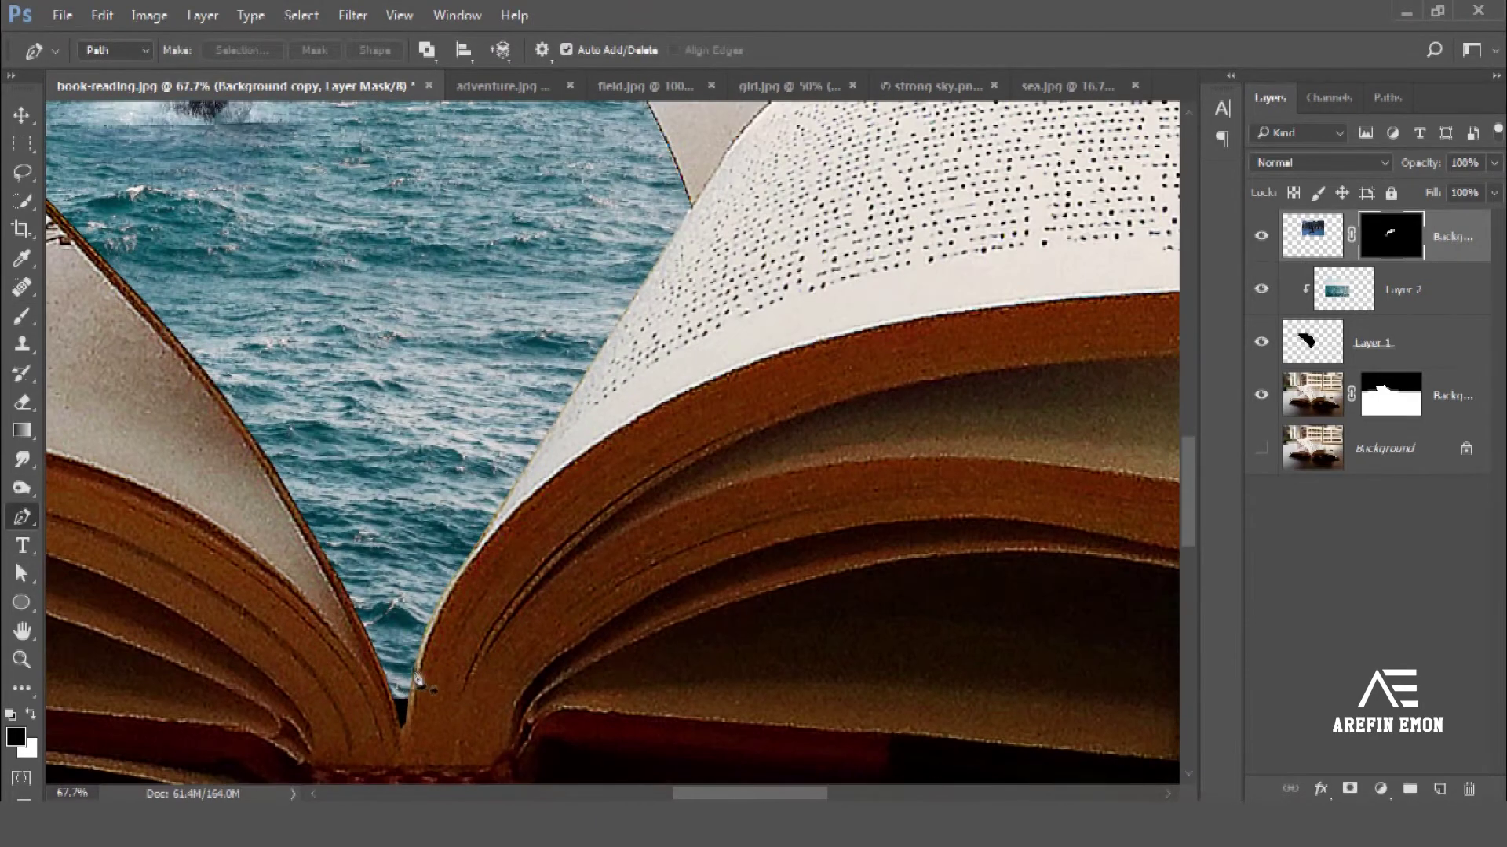
scroll(419, 681, up, 2)
click(659, 365)
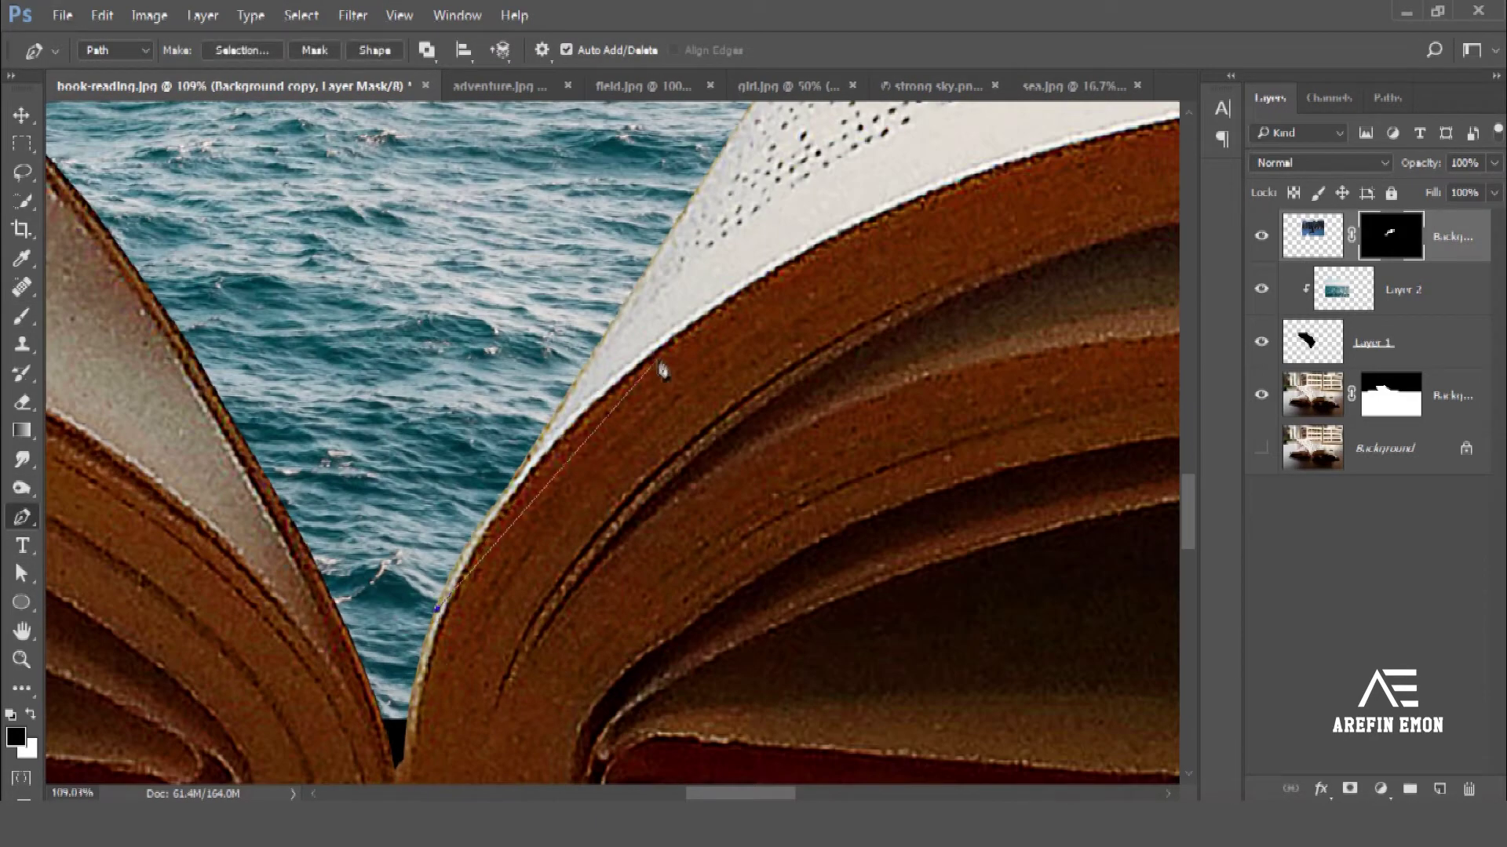
drag(660, 343, 813, 240)
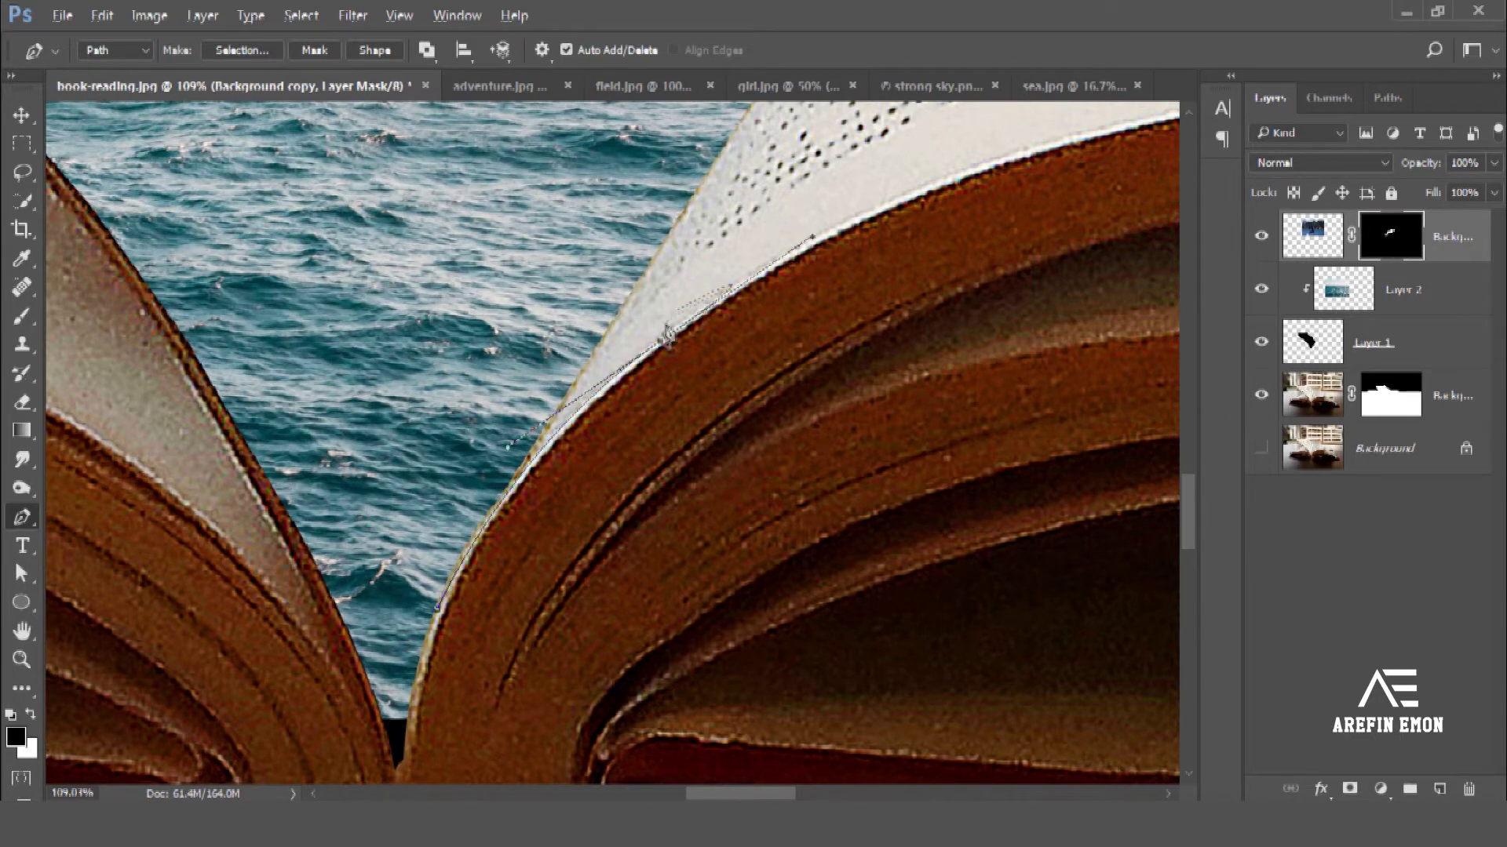
drag(665, 336, 463, 397)
drag(554, 330, 518, 365)
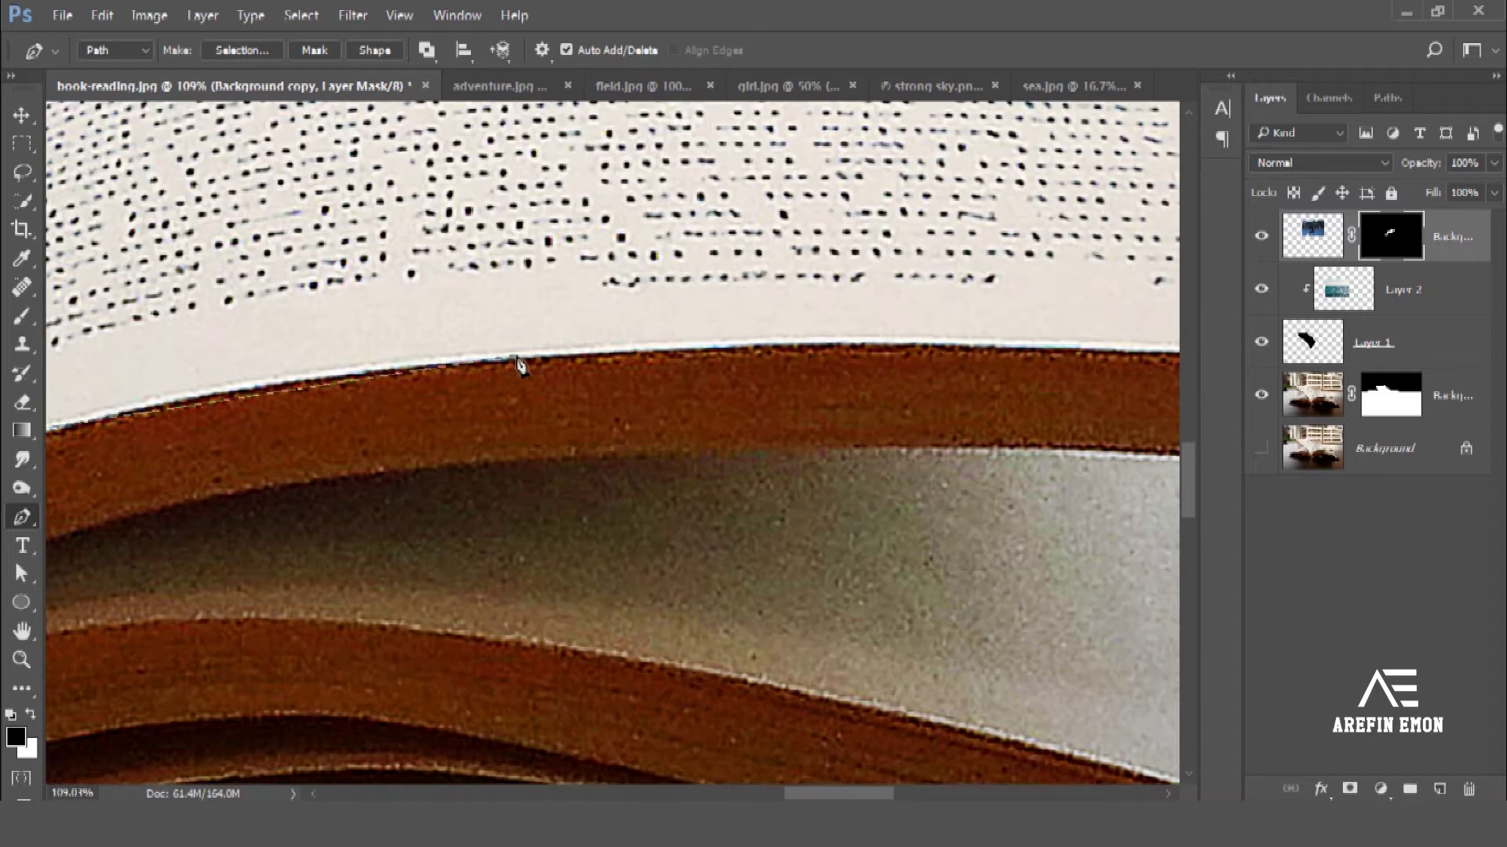
drag(700, 370, 234, 570)
click(436, 503)
Step: Finish the path along the page corner and its curving edges
scroll(785, 549, down, 1)
scroll(727, 612, down, 1)
scroll(690, 510, down, 1)
scroll(636, 355, up, 2)
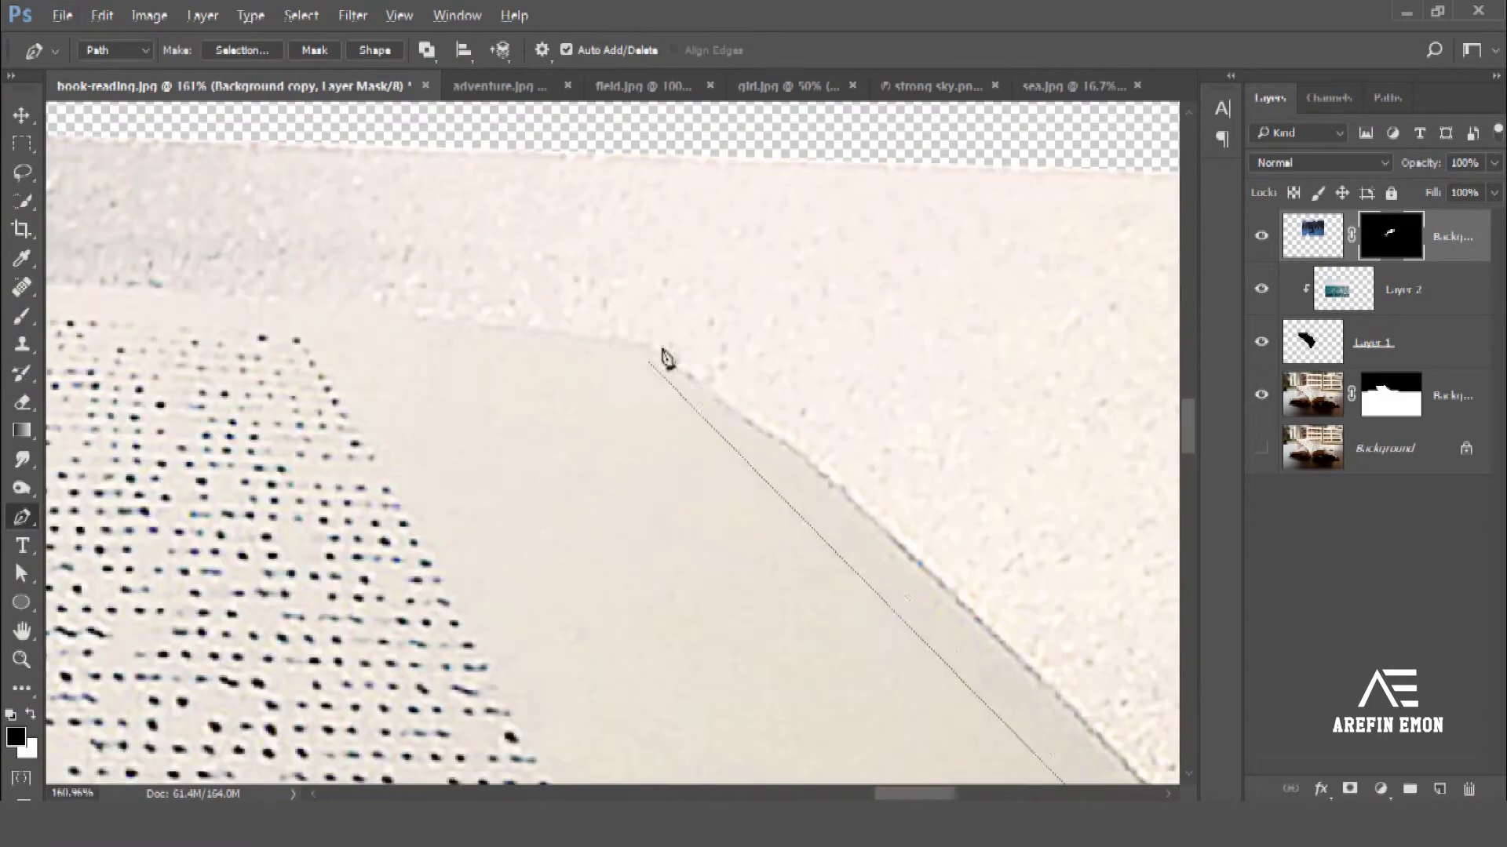
click(649, 351)
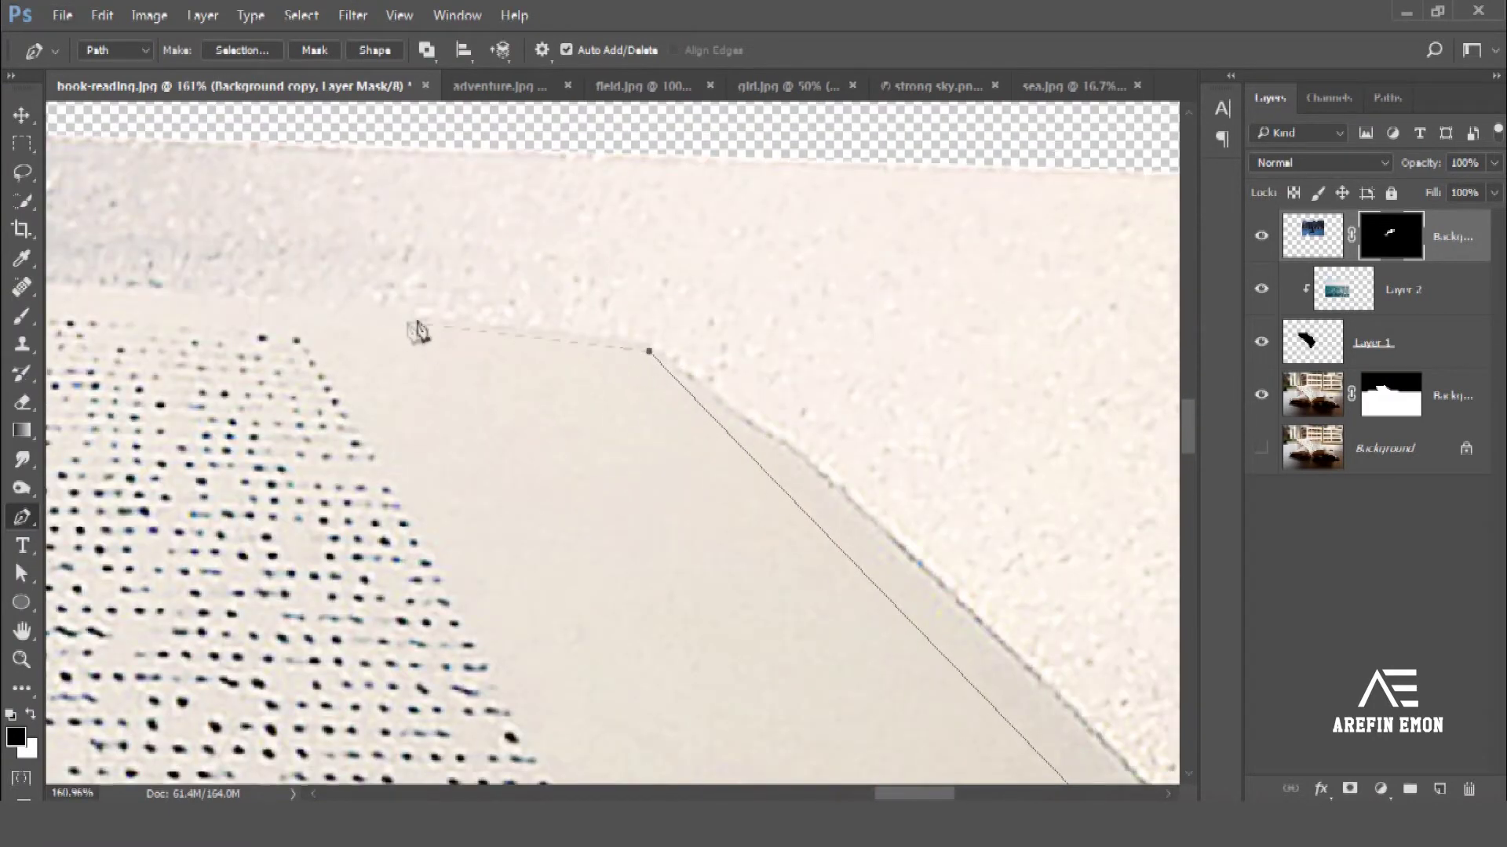
scroll(413, 330, up, 1)
scroll(666, 420, up, 1)
drag(691, 410, 1024, 487)
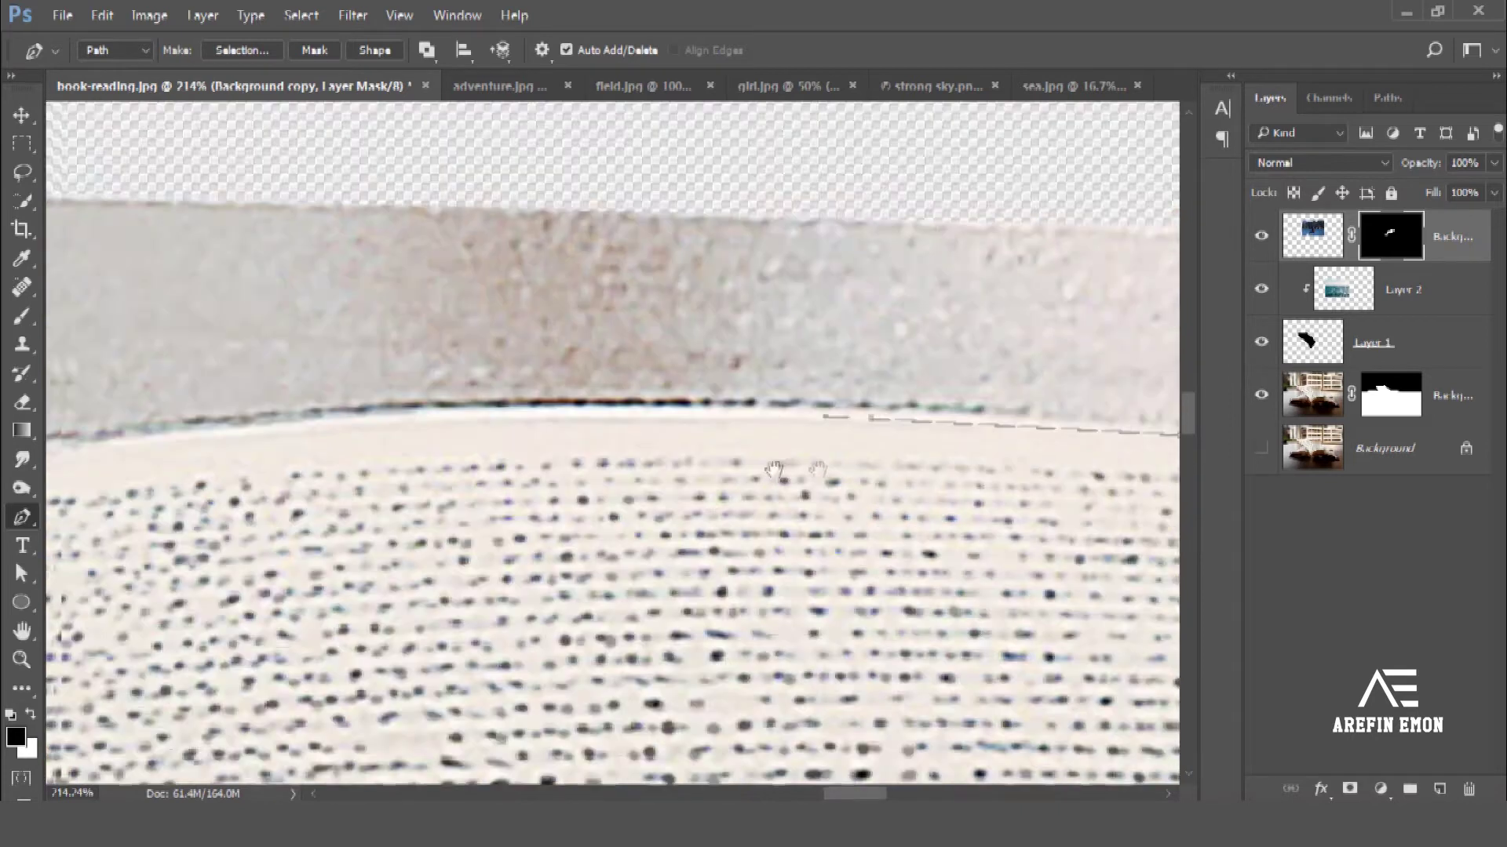
drag(336, 442, 539, 464)
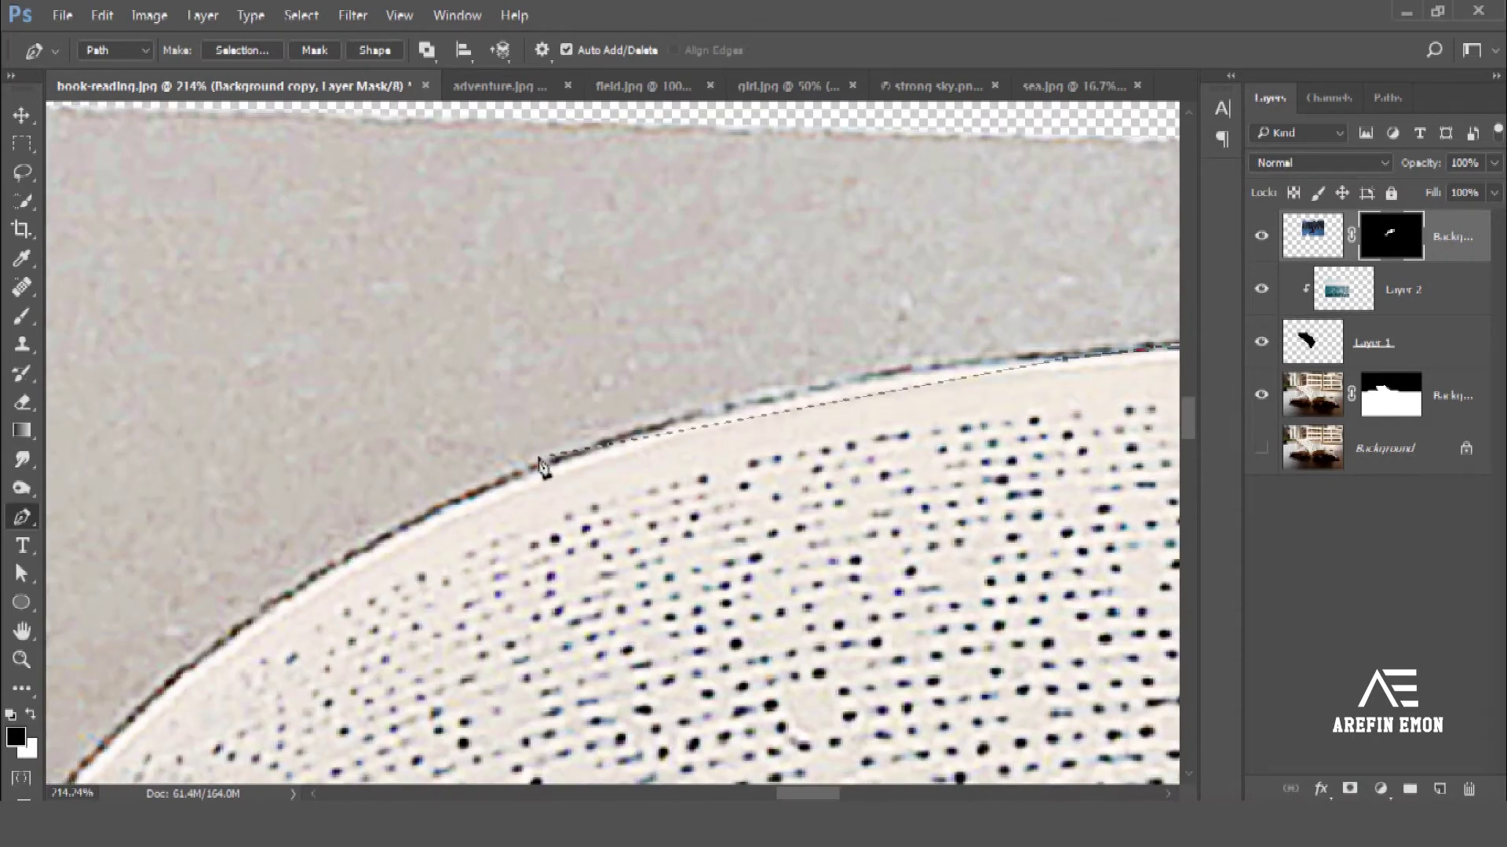
drag(353, 544, 625, 502)
mouse_move(475, 565)
mouse_down()
mouse_move(387, 723)
mouse_move(320, 766)
mouse_move(625, 398)
mouse_up()
click(564, 501)
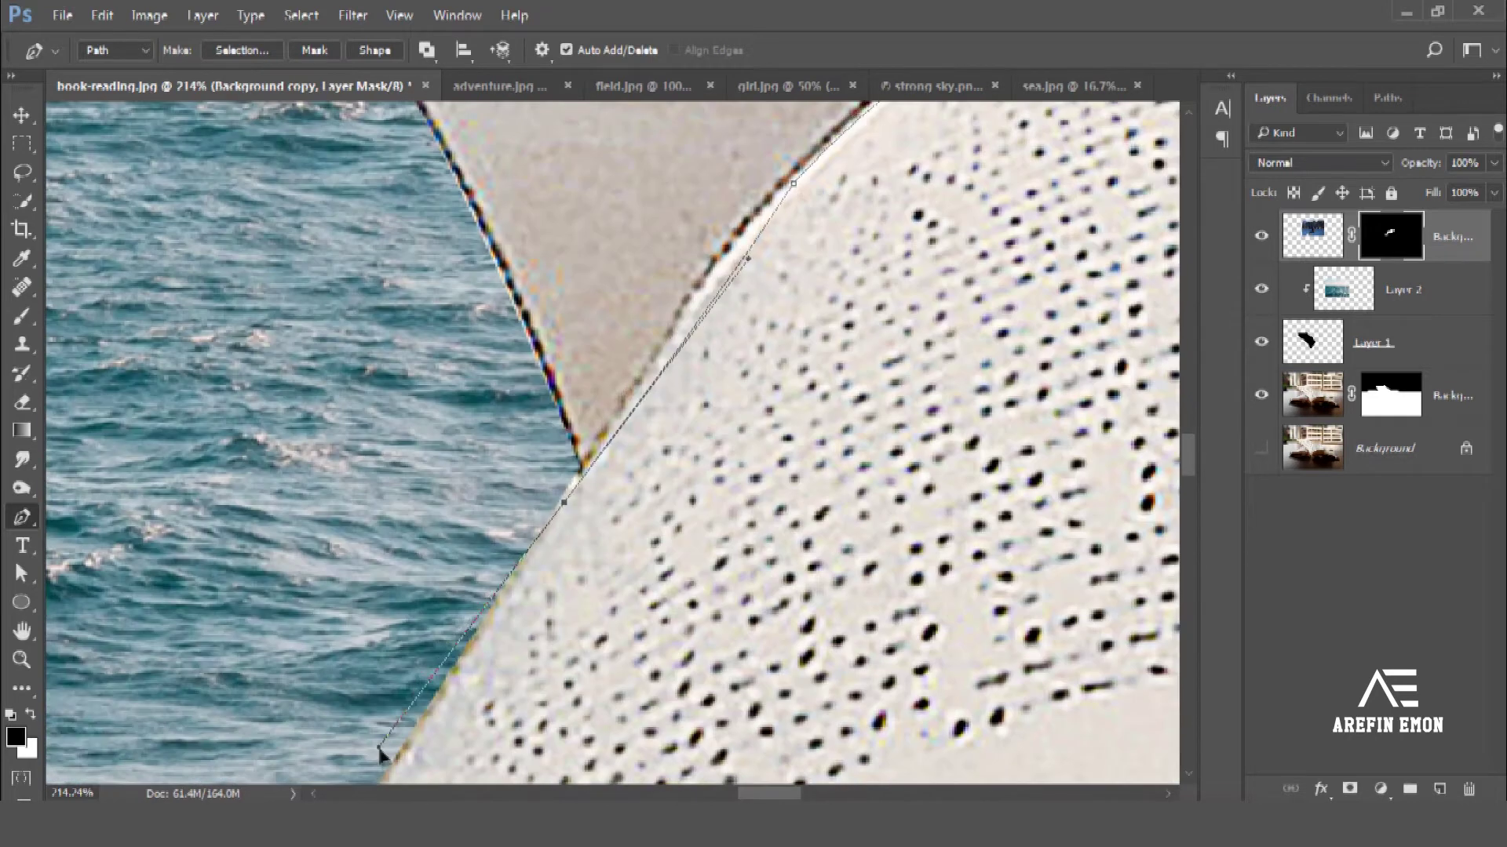
mouse_move(572, 504)
mouse_down()
mouse_move(641, 405)
mouse_move(673, 498)
mouse_move(688, 452)
mouse_move(625, 562)
mouse_up()
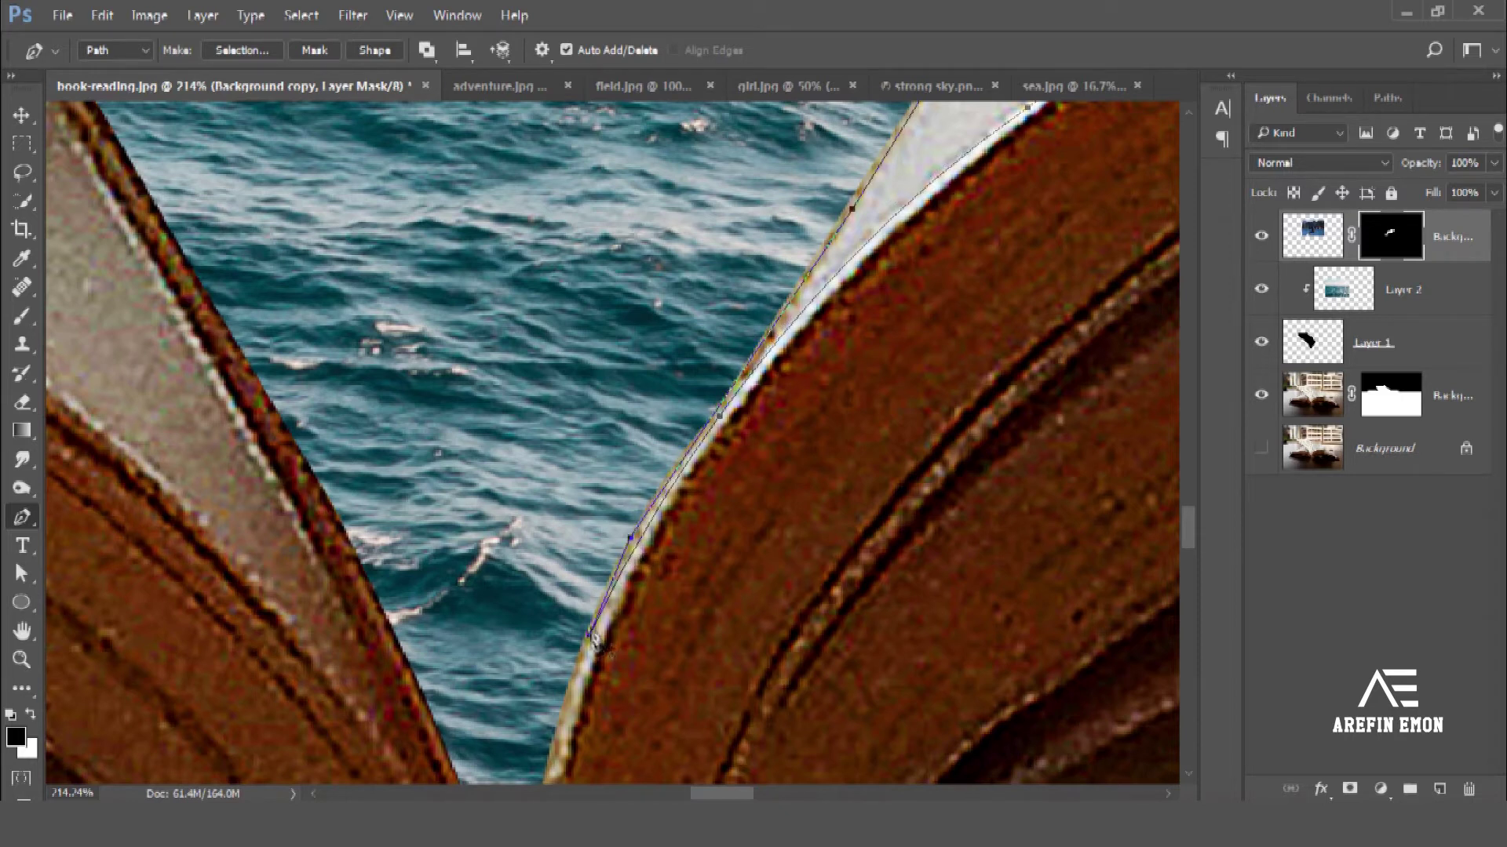
scroll(594, 639, down, 3)
scroll(605, 549, down, 3)
scroll(612, 487, down, 2)
scroll(618, 461, down, 2)
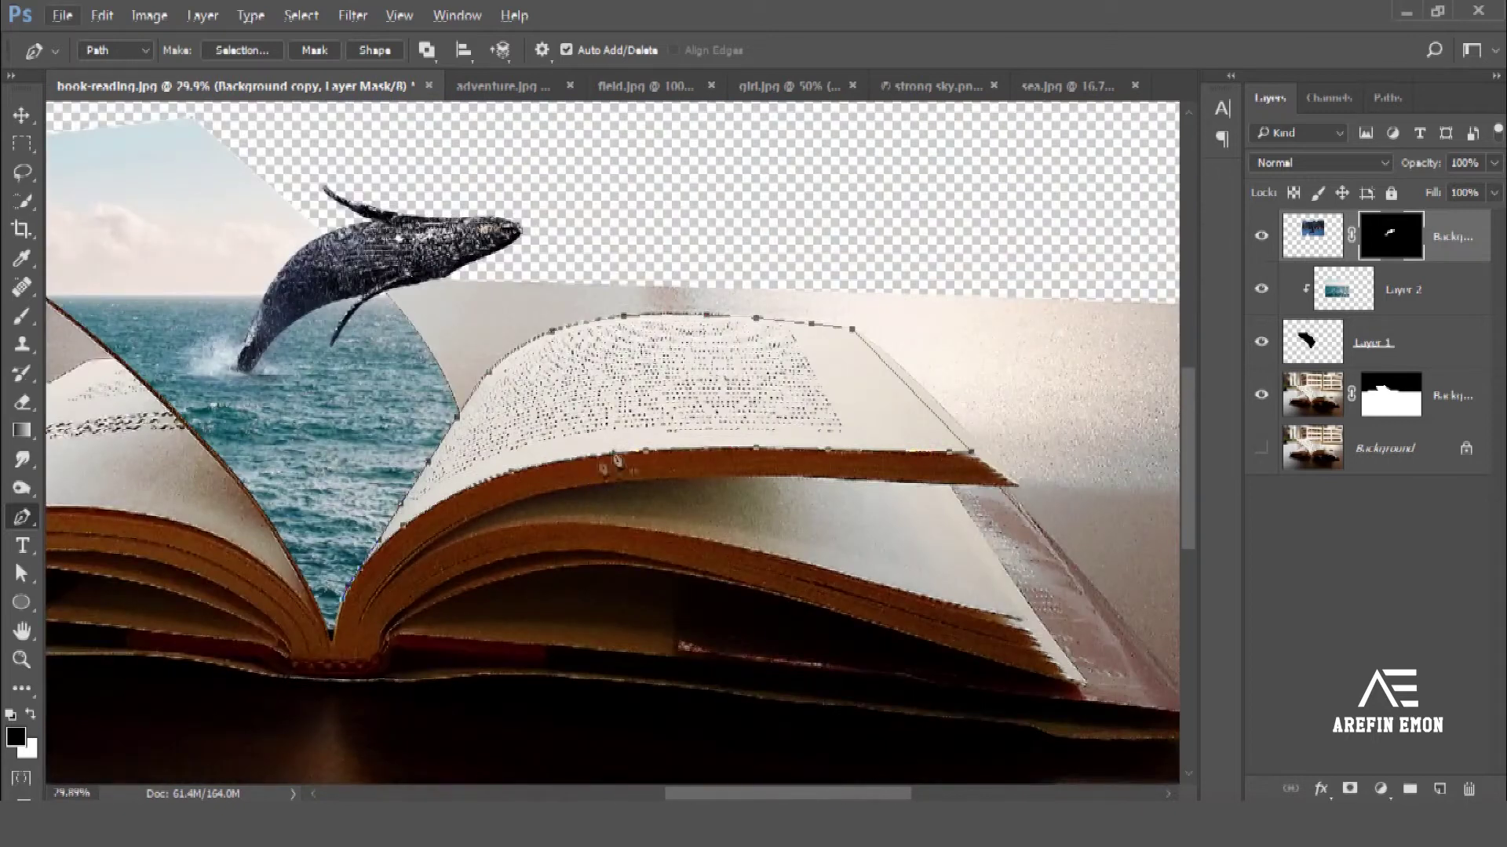
Step: Fill the page path's selection with black on a new layer
key(ctrl+Return)
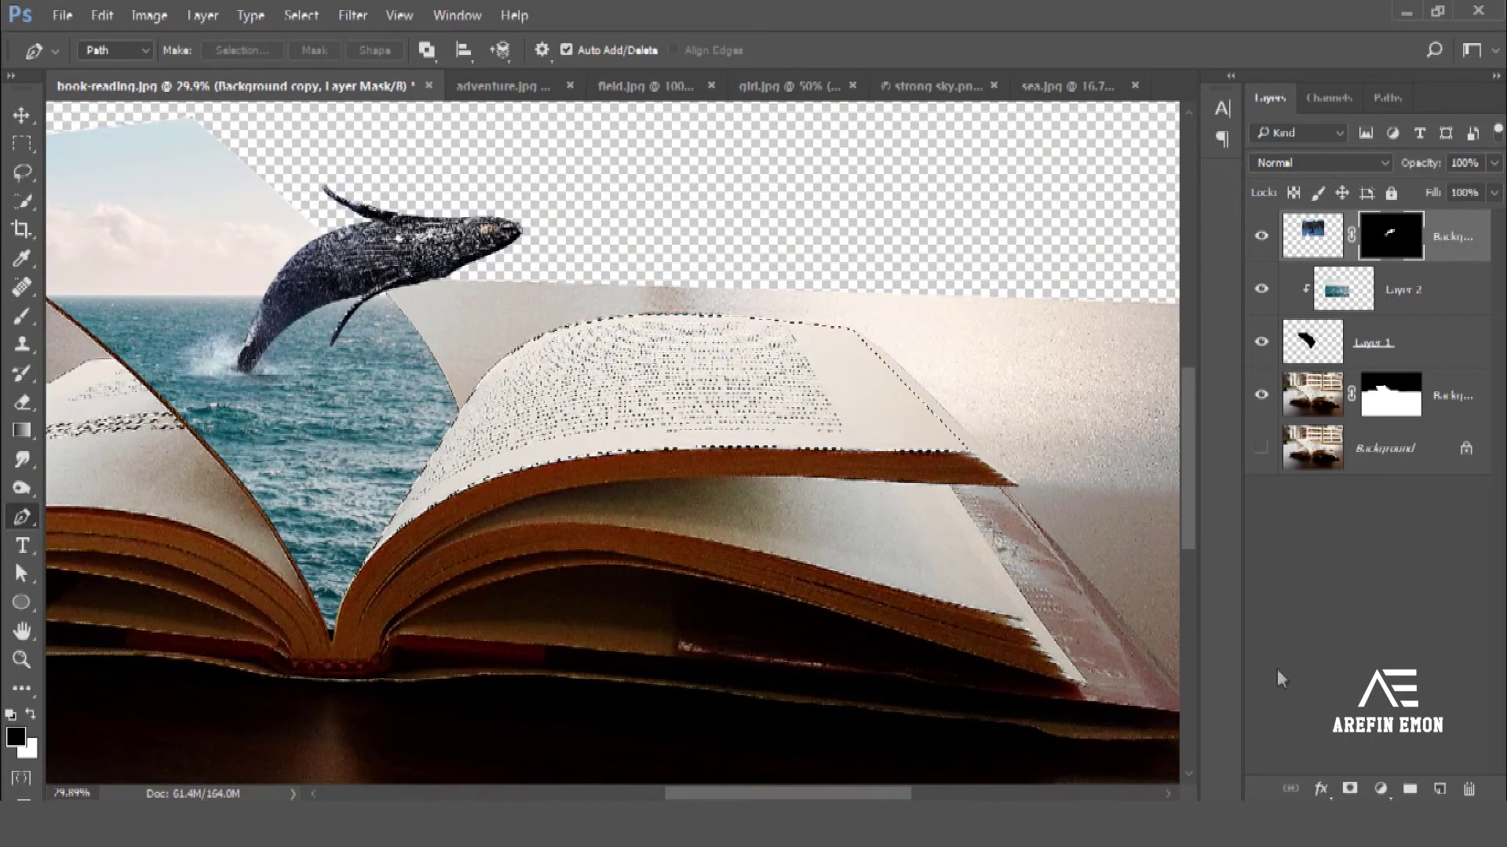
click(1437, 790)
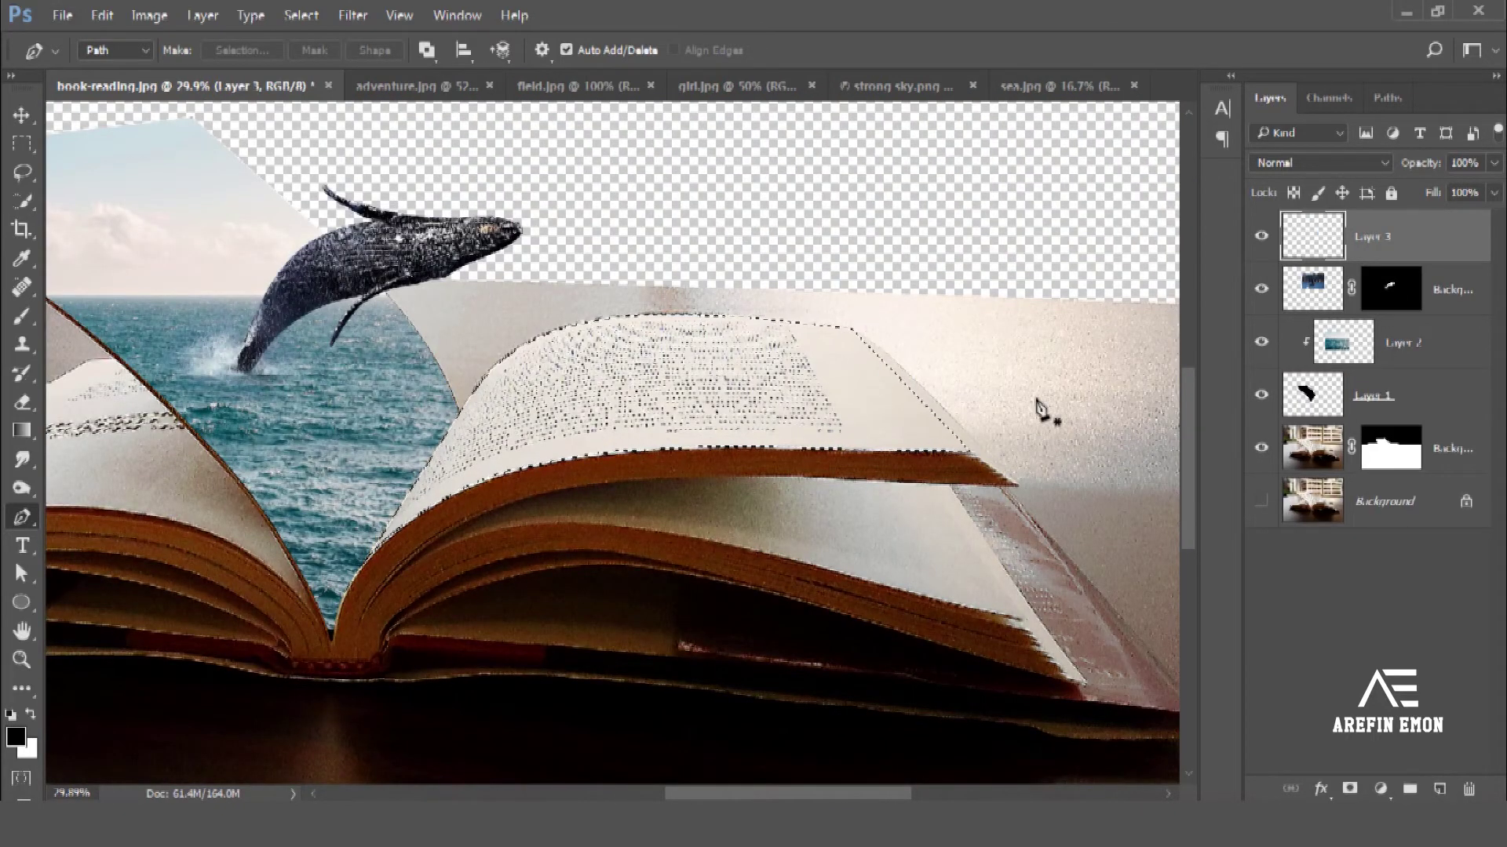
key(alt+BackSpace)
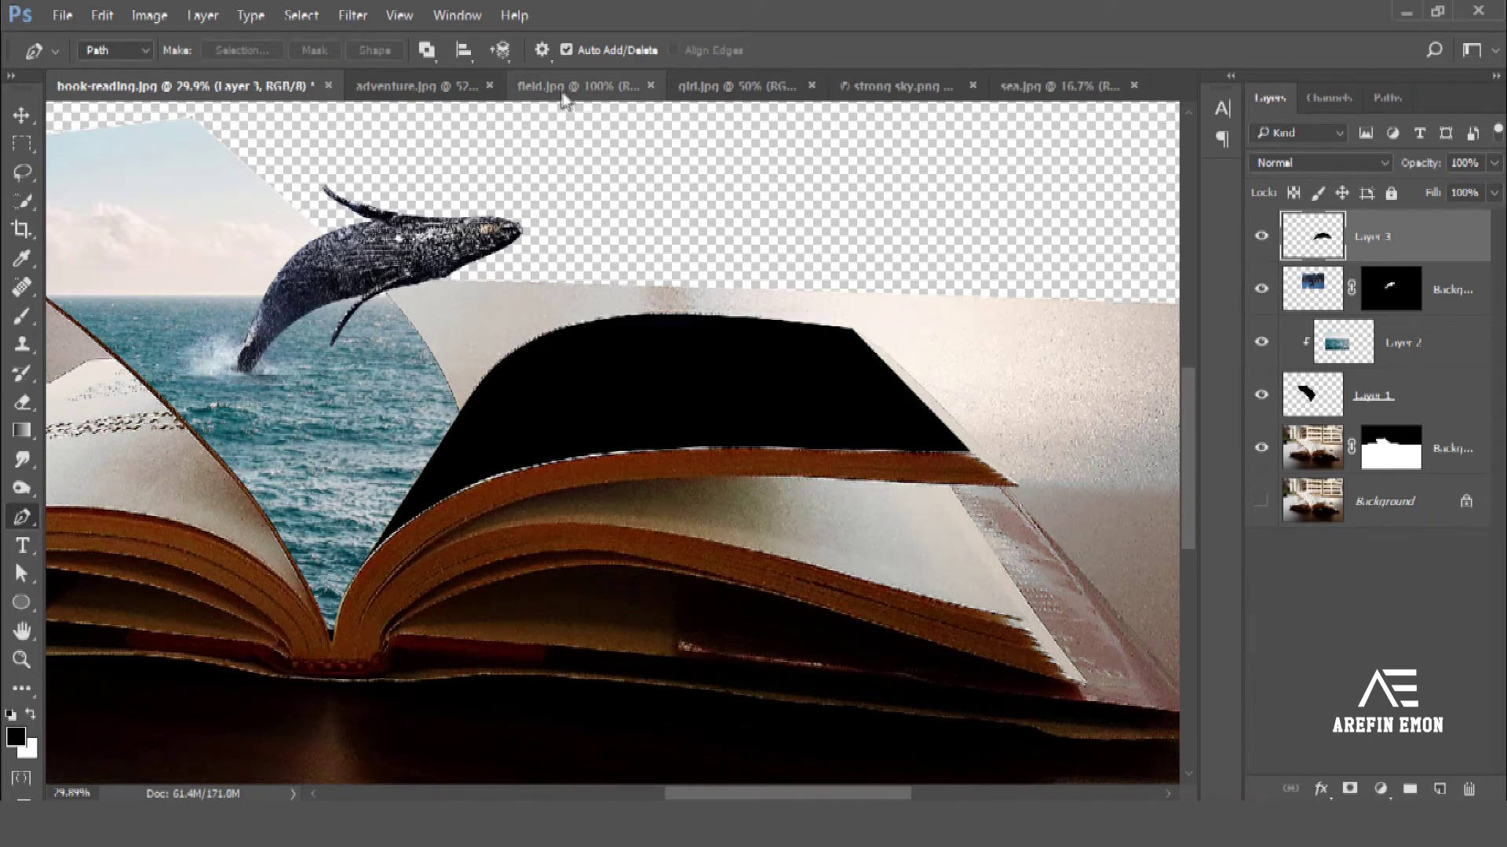
click(516, 90)
Step: Move the field image into the composite and enlarge it over the right-hand page
click(21, 118)
mouse_move(595, 485)
mouse_down()
mouse_move(781, 553)
mouse_move(710, 415)
mouse_up()
key(ctrl+0)
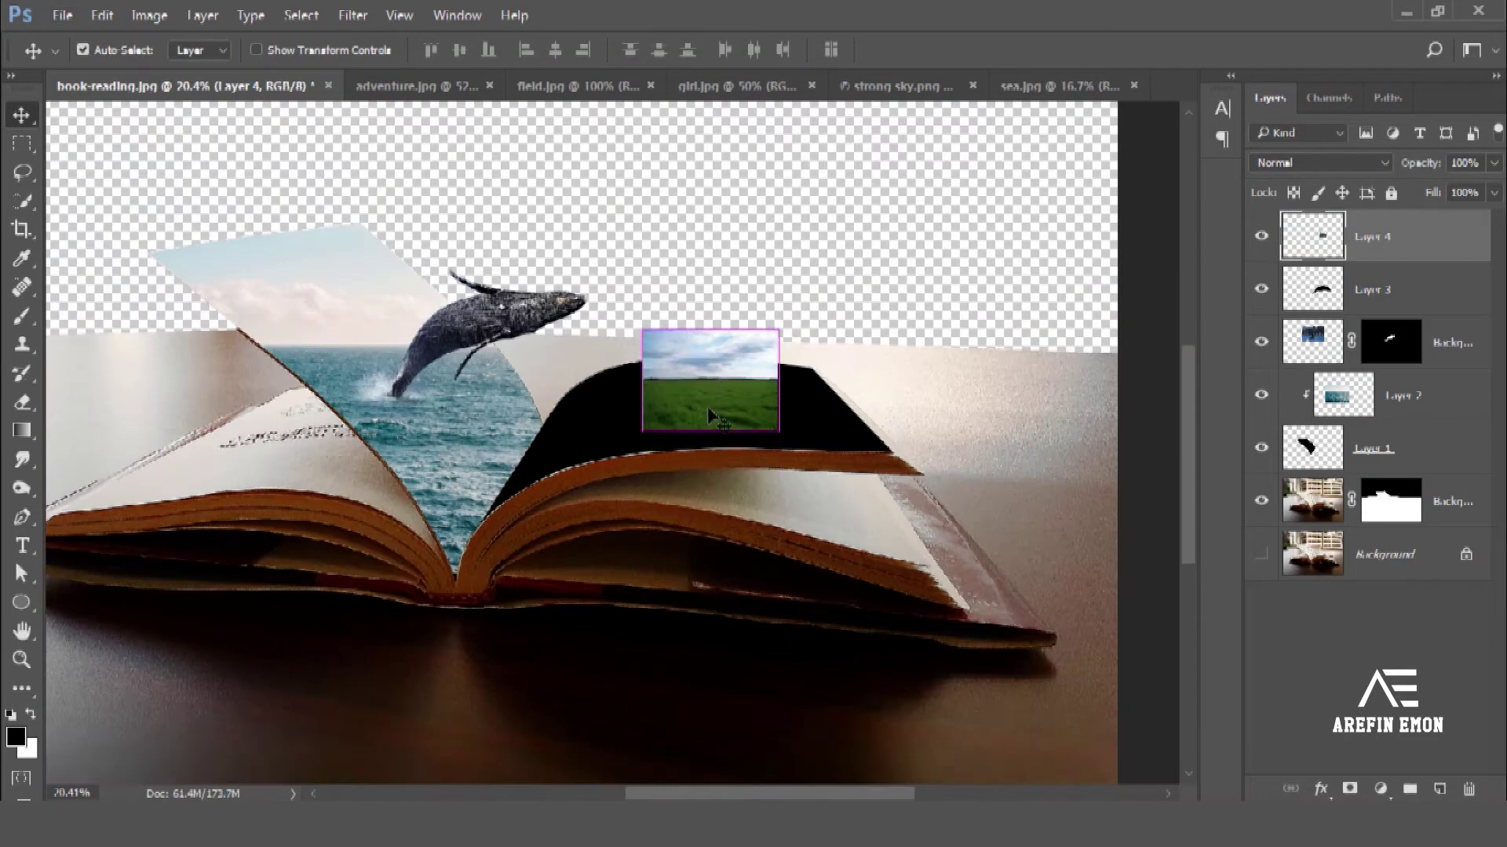
key(ctrl+t)
drag(770, 337, 936, 213)
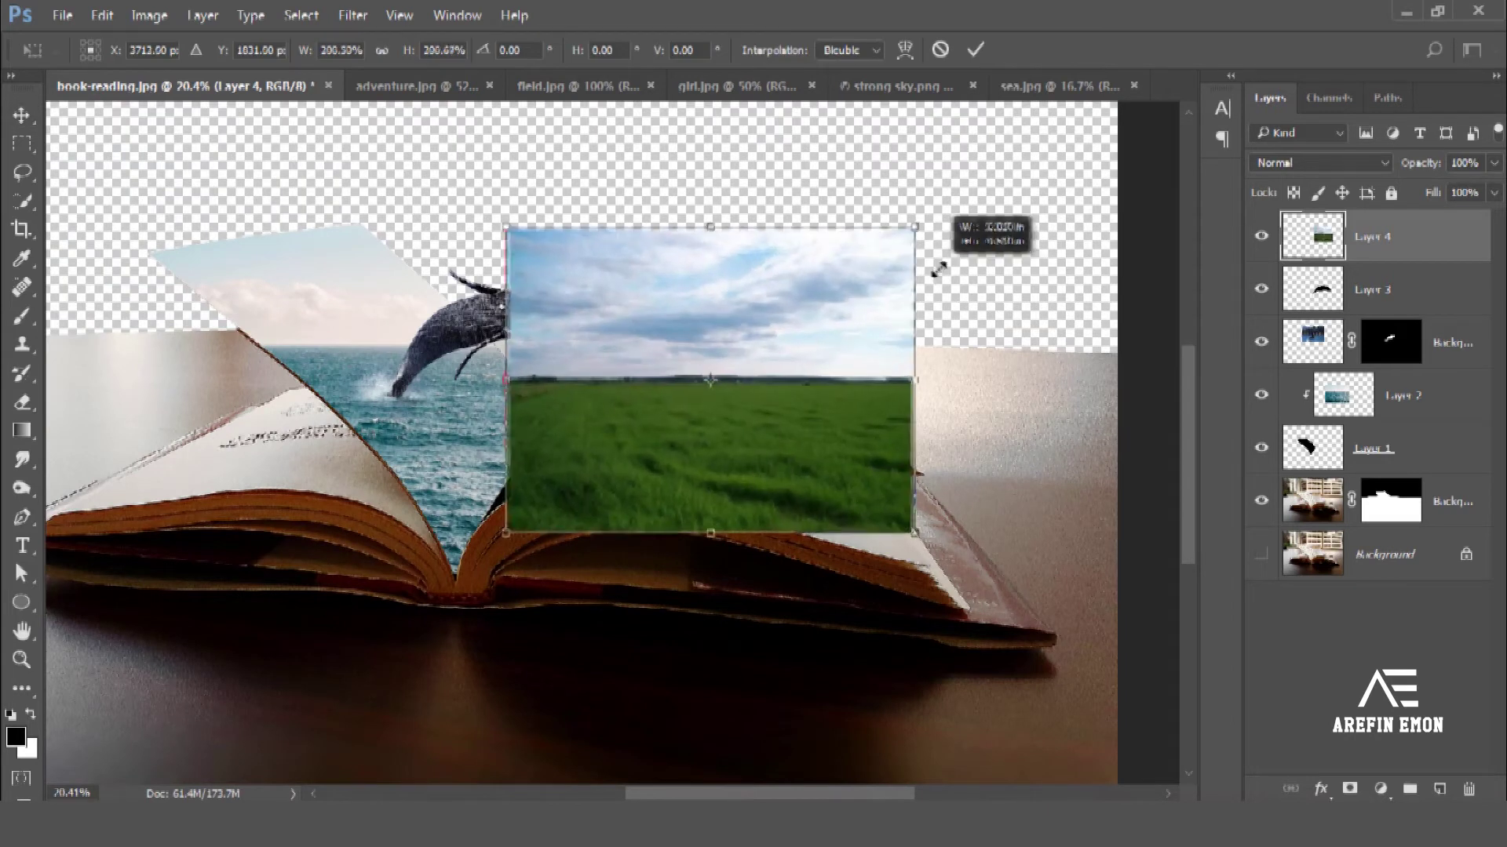
drag(825, 384, 819, 362)
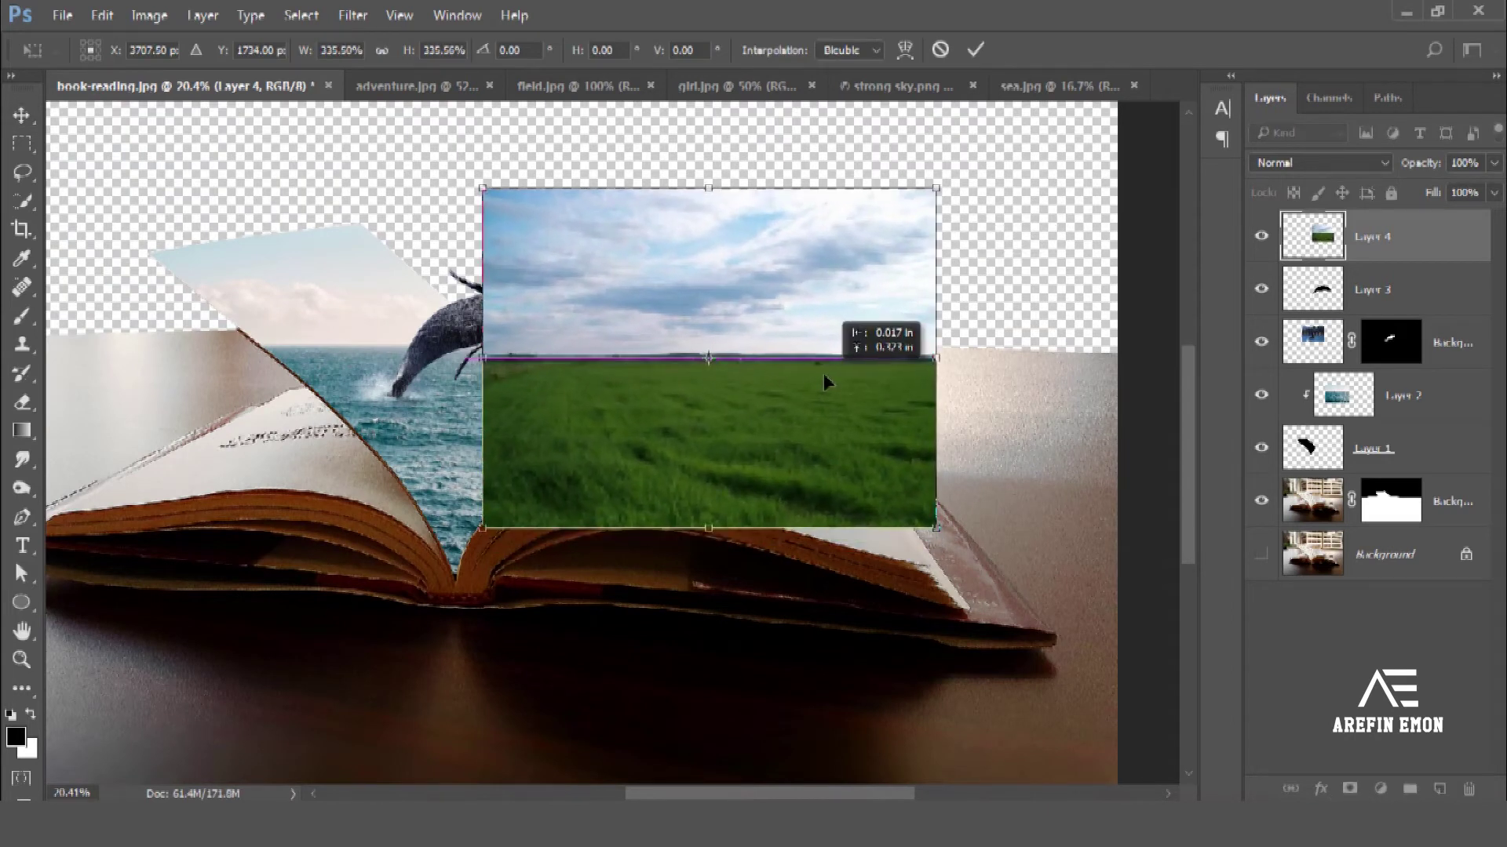
click(974, 50)
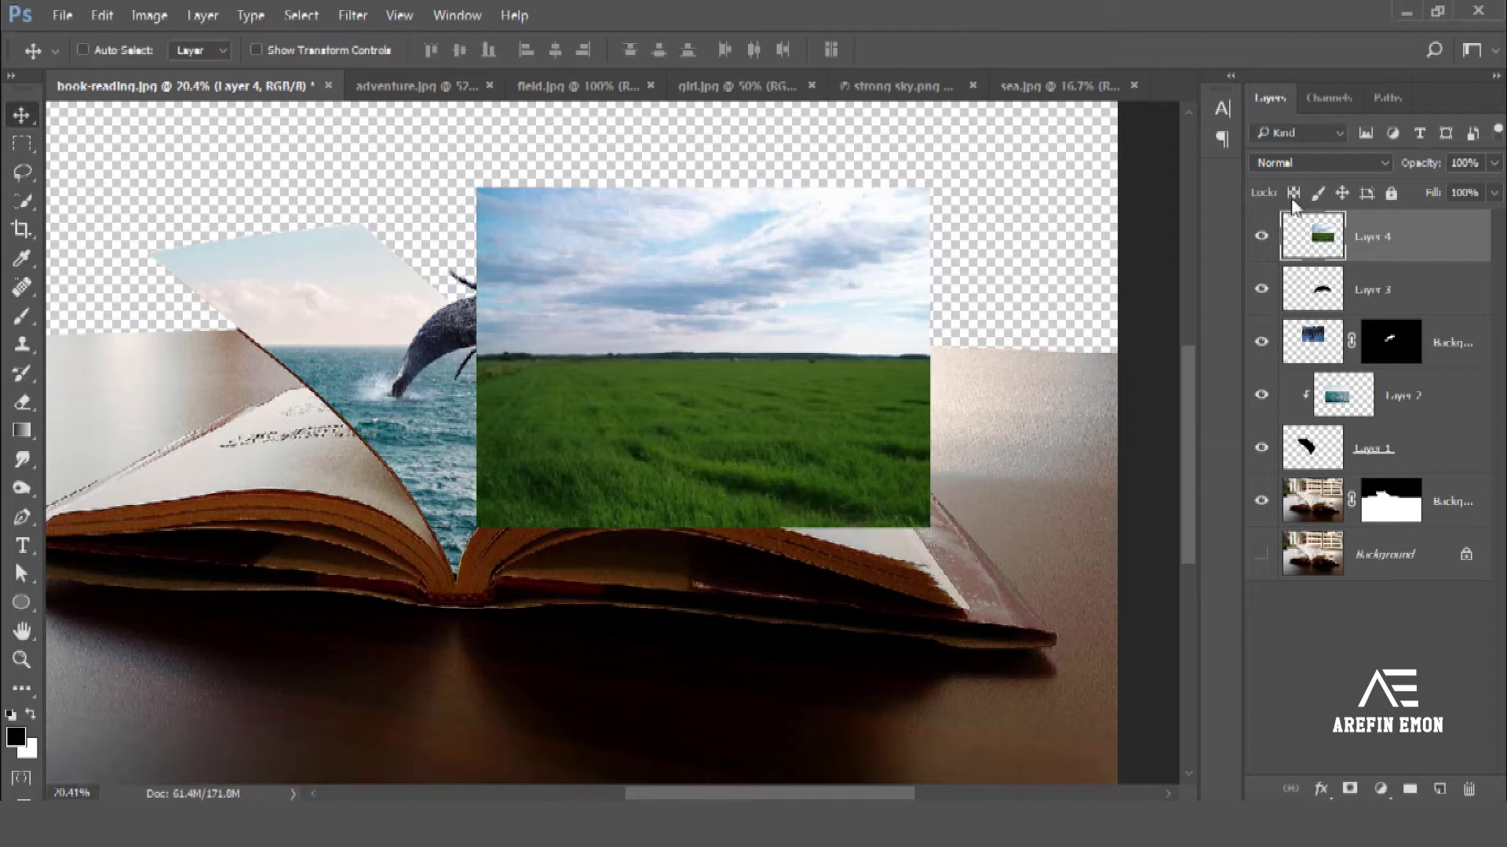
Step: Clip the grass to the black page layer and fine-tune its position
alt+click(1366, 260)
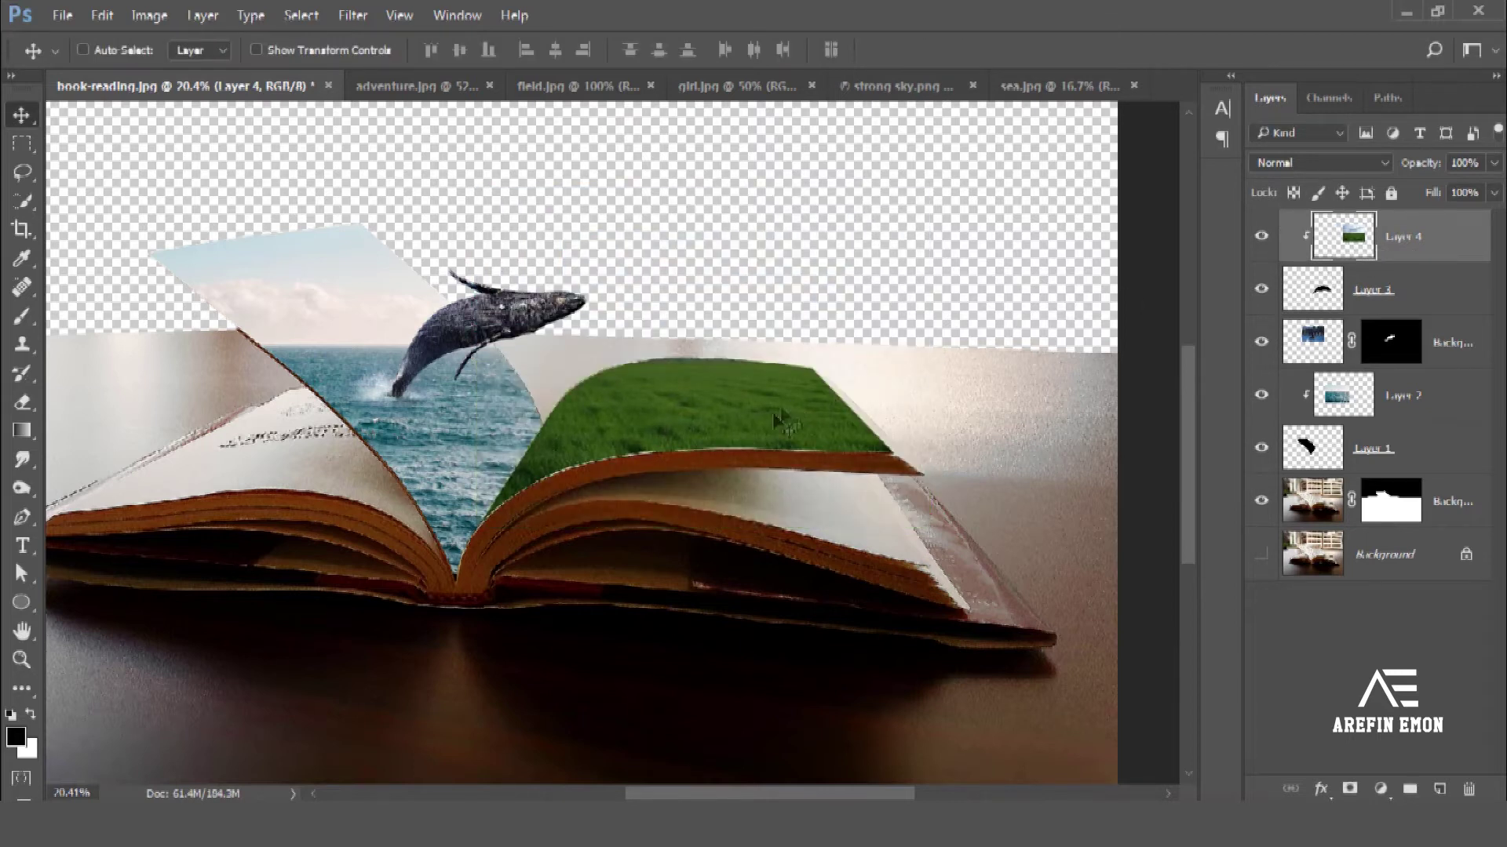
scroll(777, 419, up, 5)
drag(701, 342, 646, 358)
scroll(679, 357, down, 2)
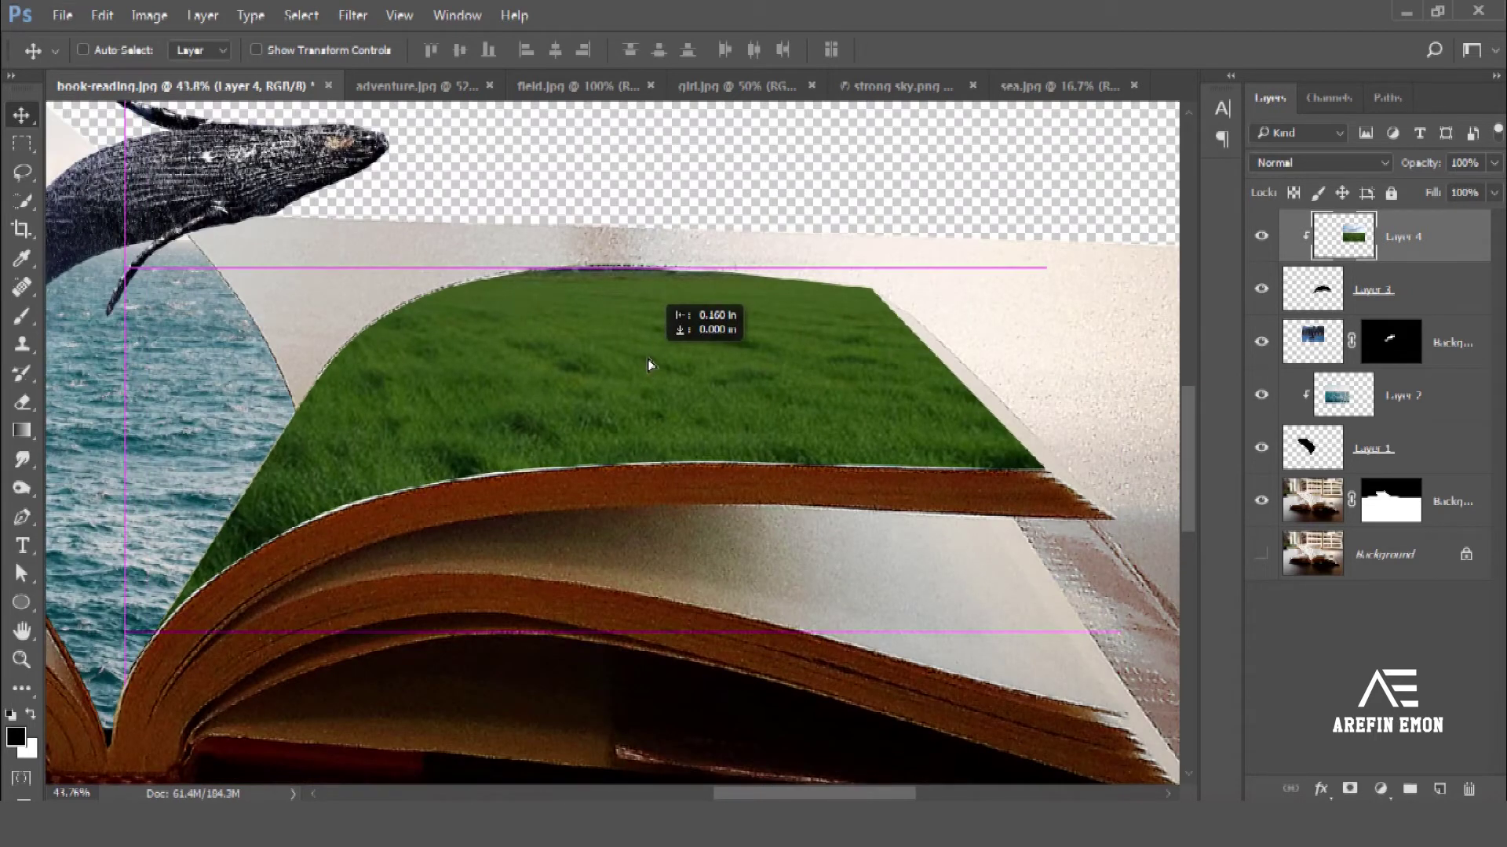
scroll(647, 360, down, 3)
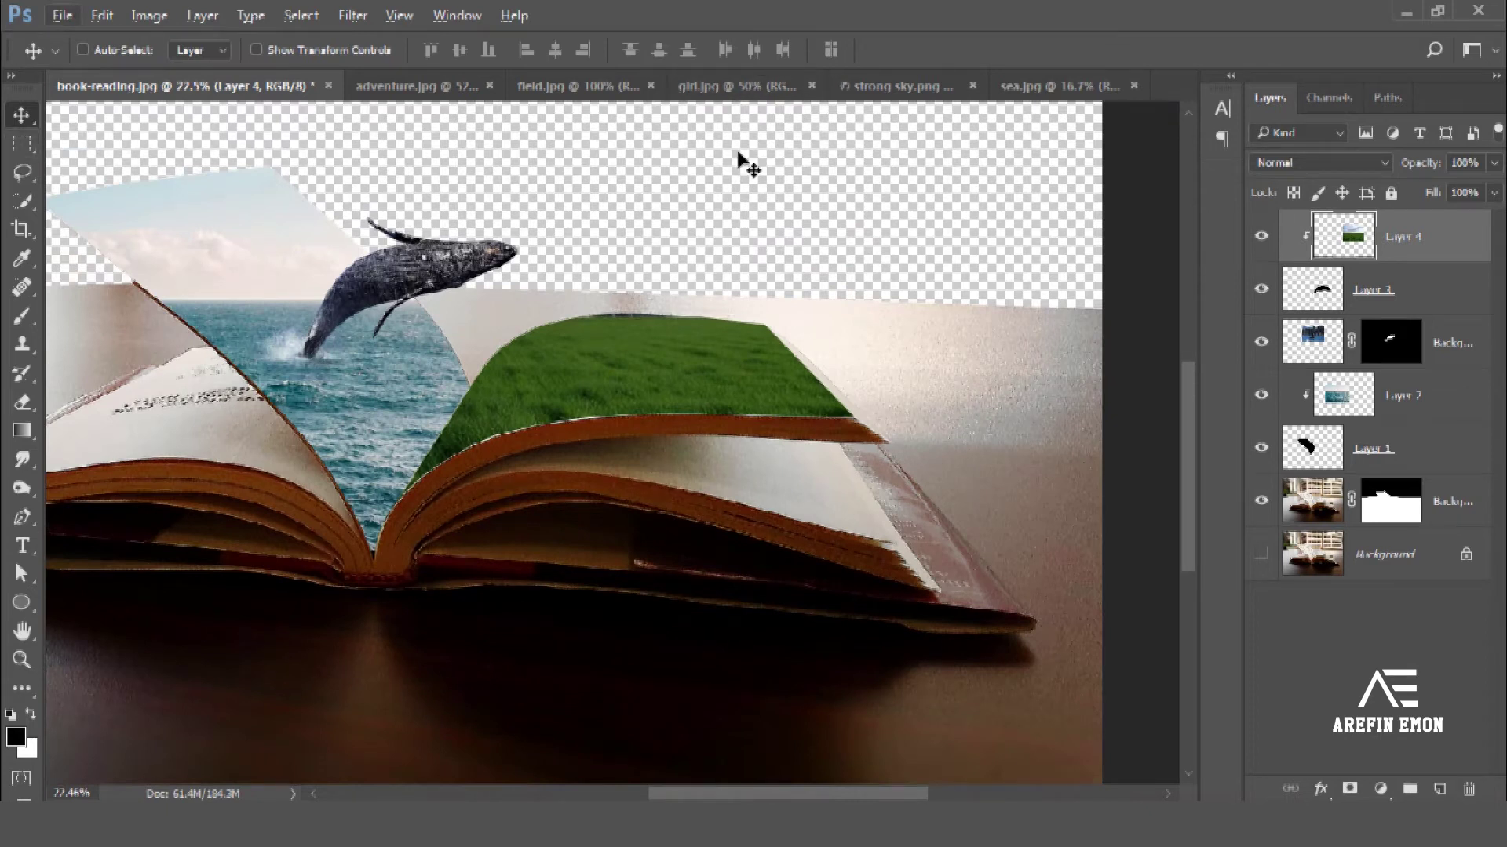
click(699, 85)
Step: Zoom into the girl's legs and start a Pen path at the foot, curving up the ankle and leg
scroll(564, 377, up, 1)
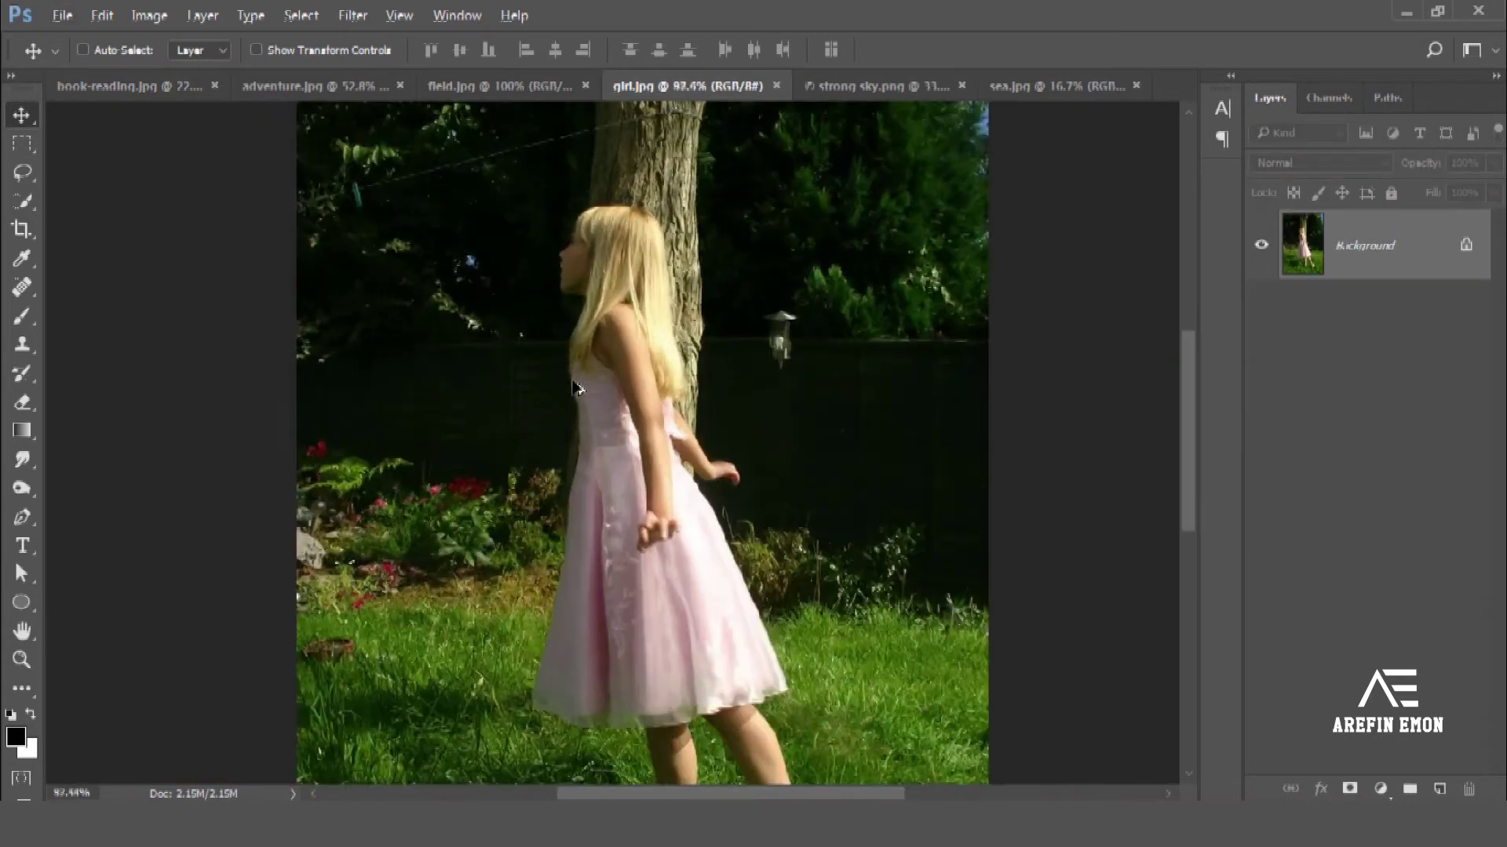
scroll(580, 369, up, 1)
scroll(592, 353, up, 2)
scroll(620, 424, up, 2)
scroll(644, 502, down, 5)
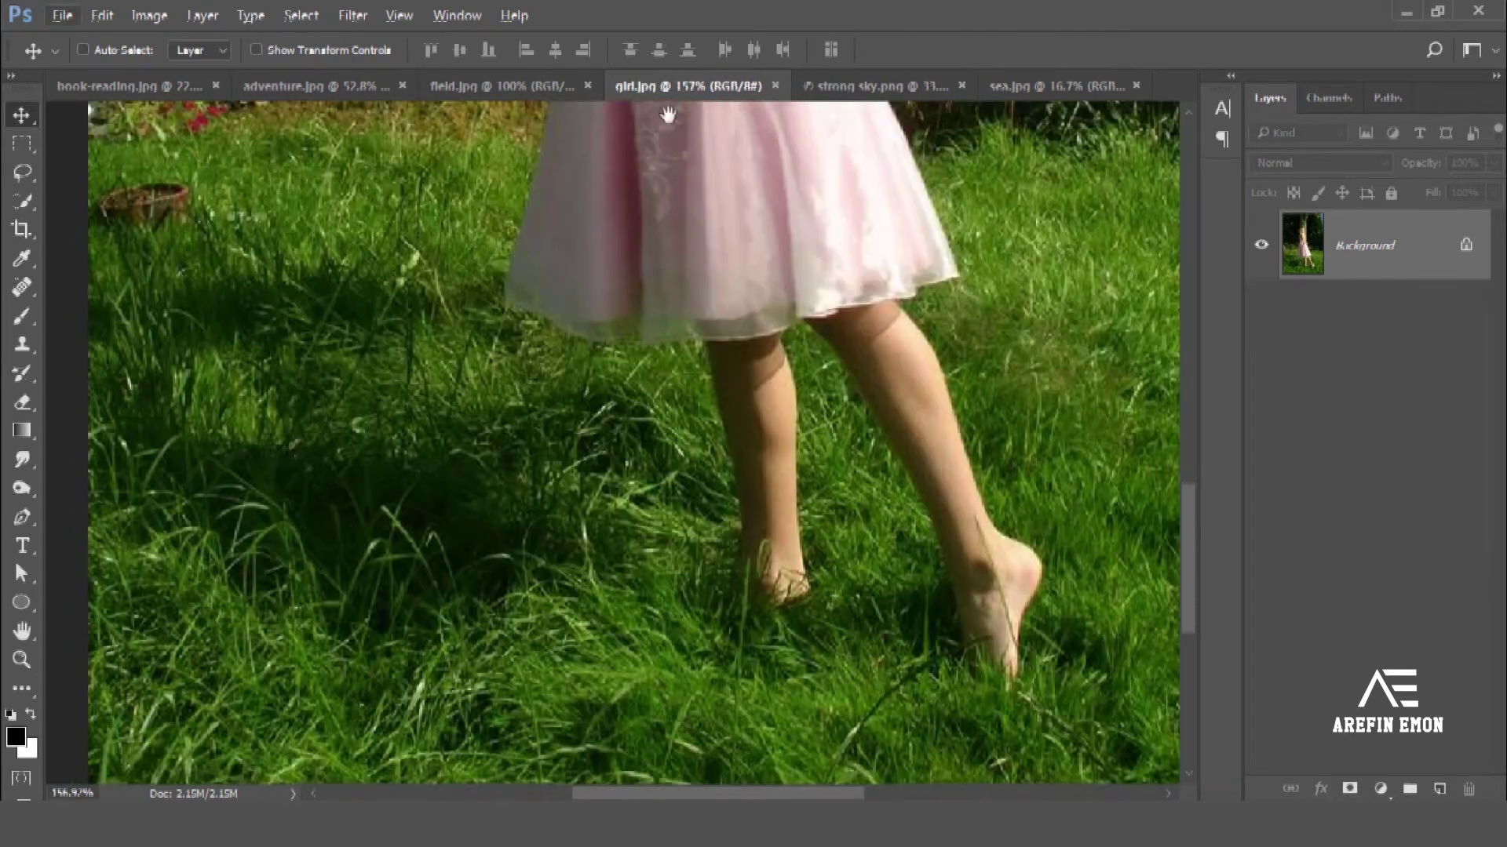
scroll(736, 300, up, 1)
scroll(736, 301, up, 1)
drag(736, 301, 715, 341)
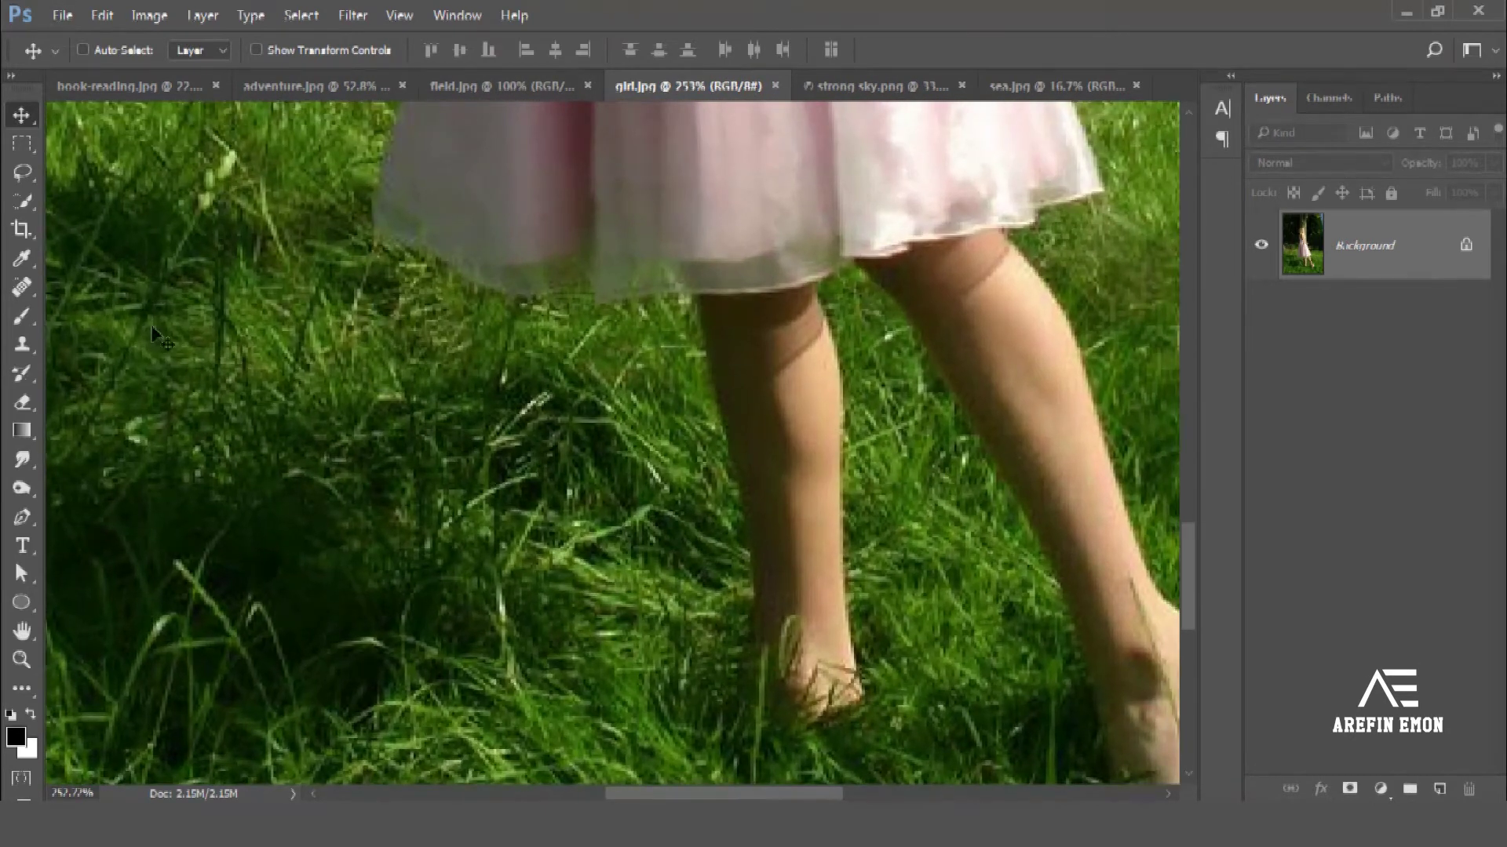
click(22, 517)
scroll(769, 498, up, 1)
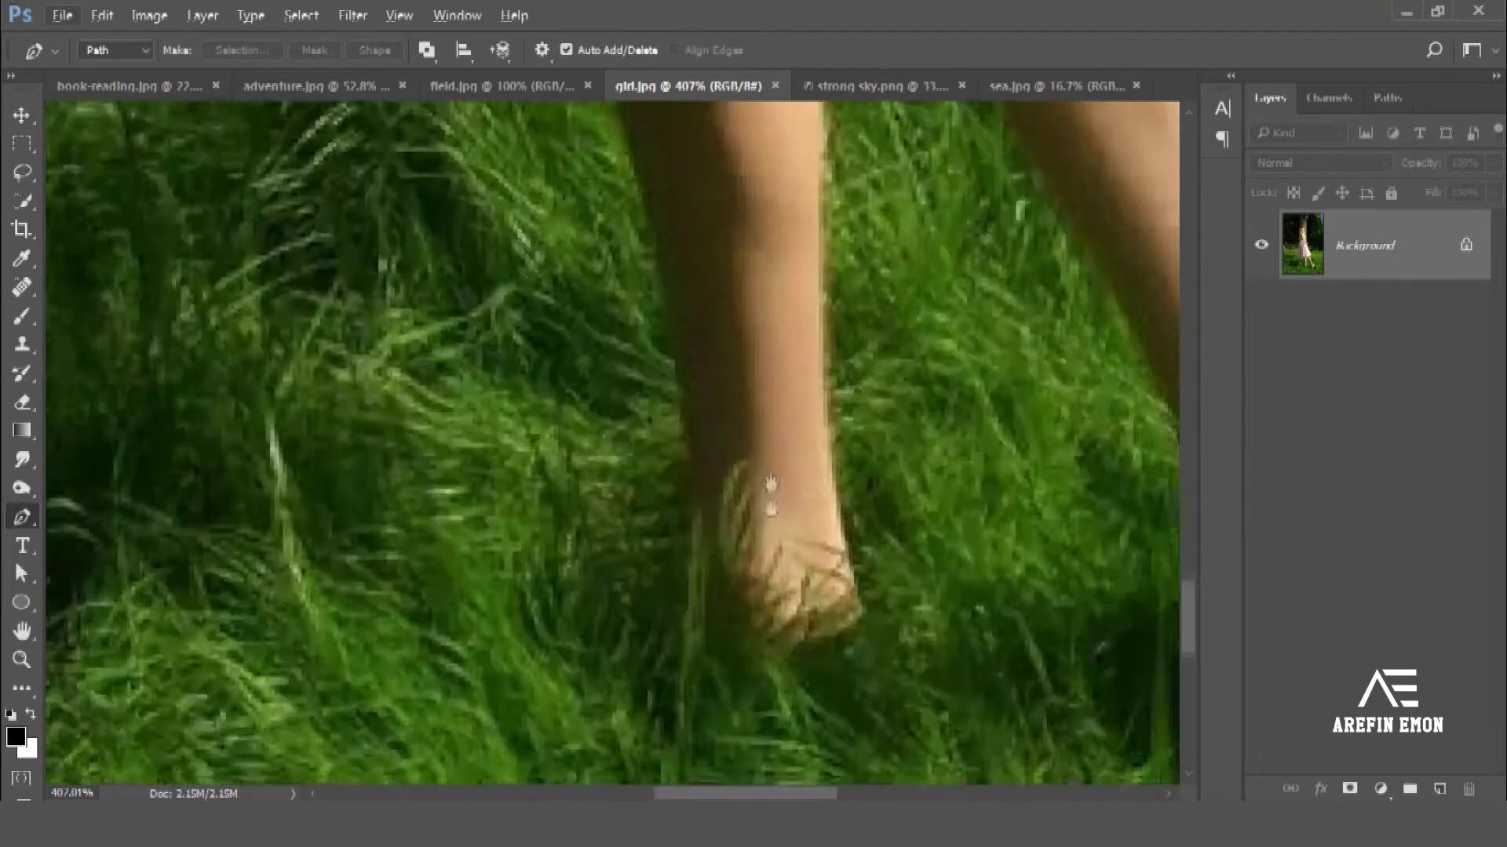
scroll(693, 497, up, 1)
scroll(693, 497, up, 1)
click(667, 368)
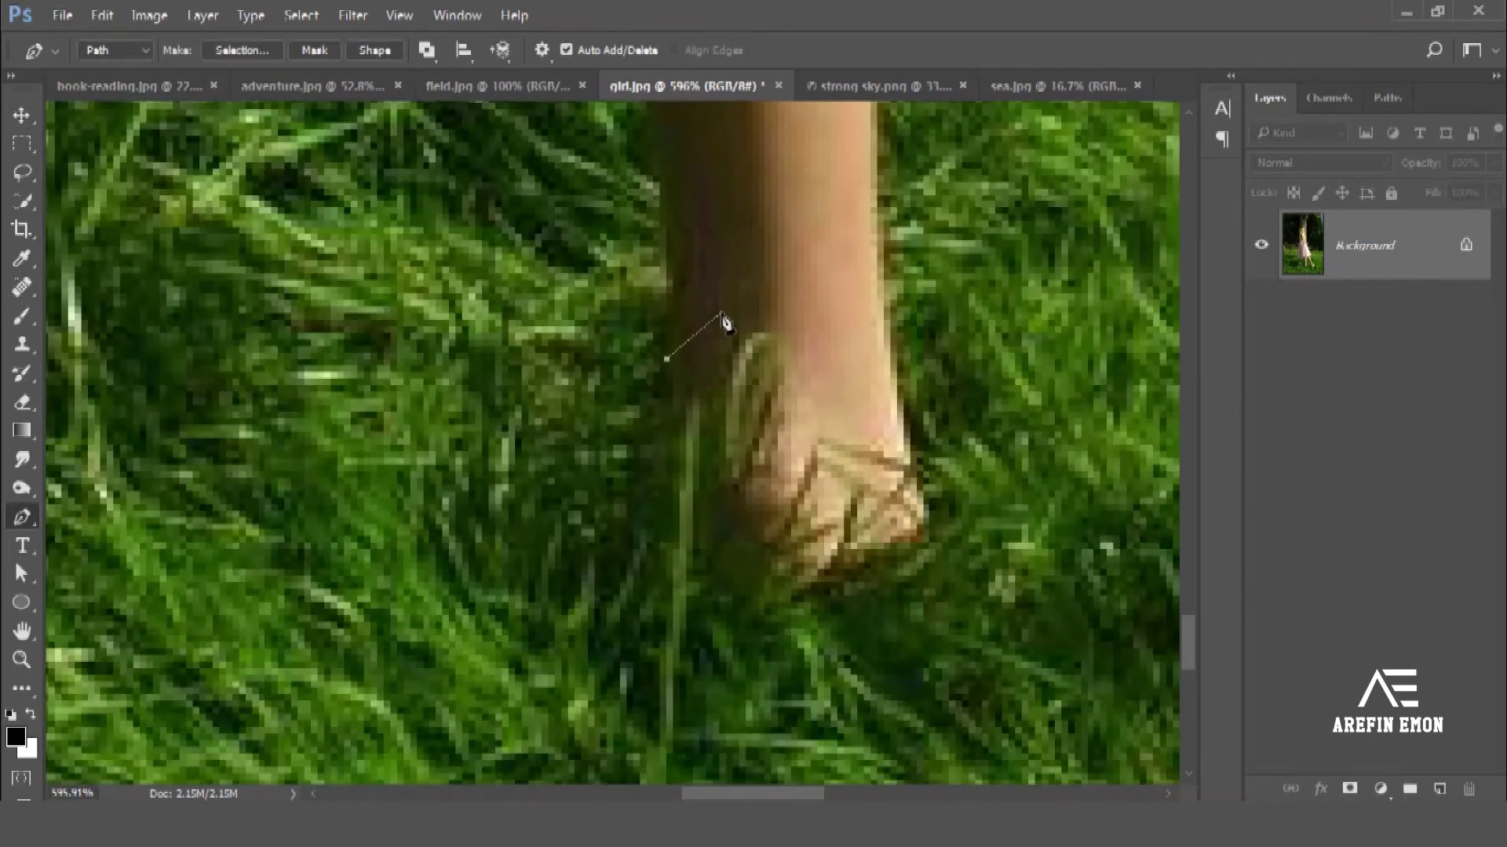
drag(716, 326, 720, 579)
click(656, 561)
Step: Extend the path along the back leg, armpit, under the chin and down the face profile
scroll(651, 392, down, 1)
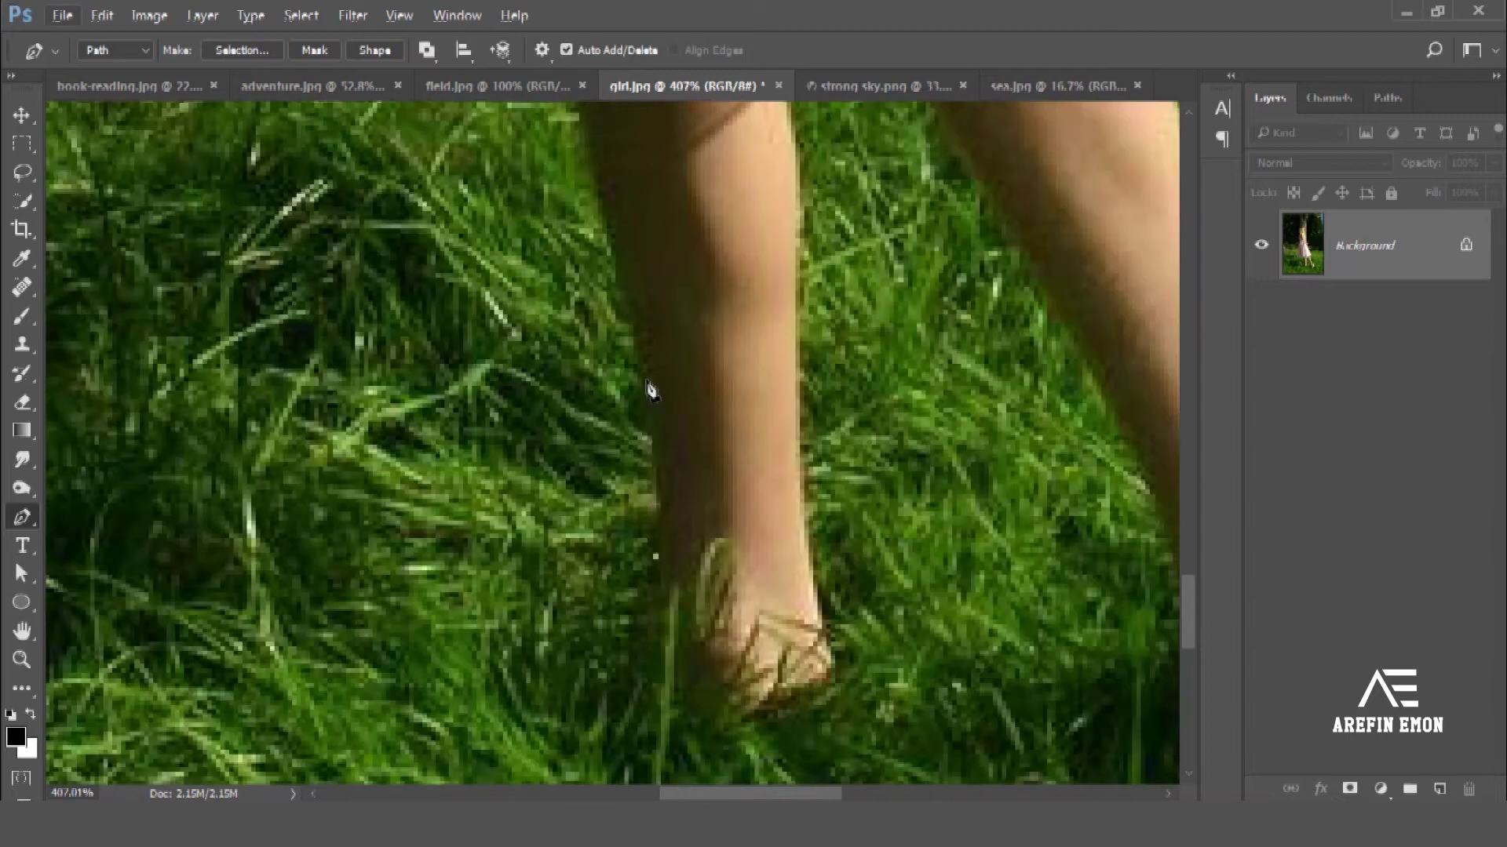
scroll(613, 247, down, 1)
scroll(672, 259, up, 1)
click(645, 384)
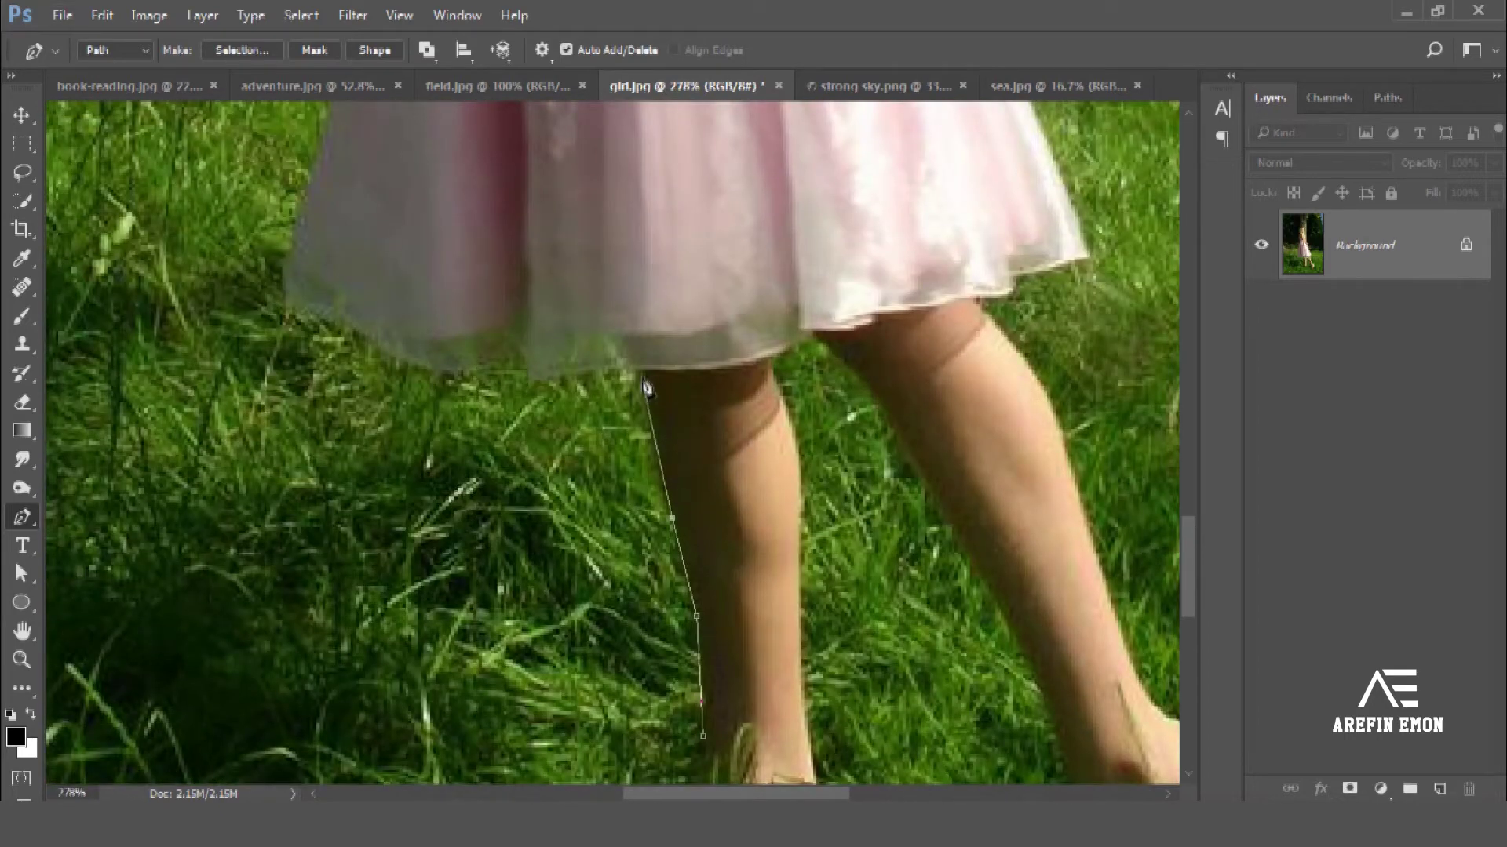
scroll(336, 205, down, 2)
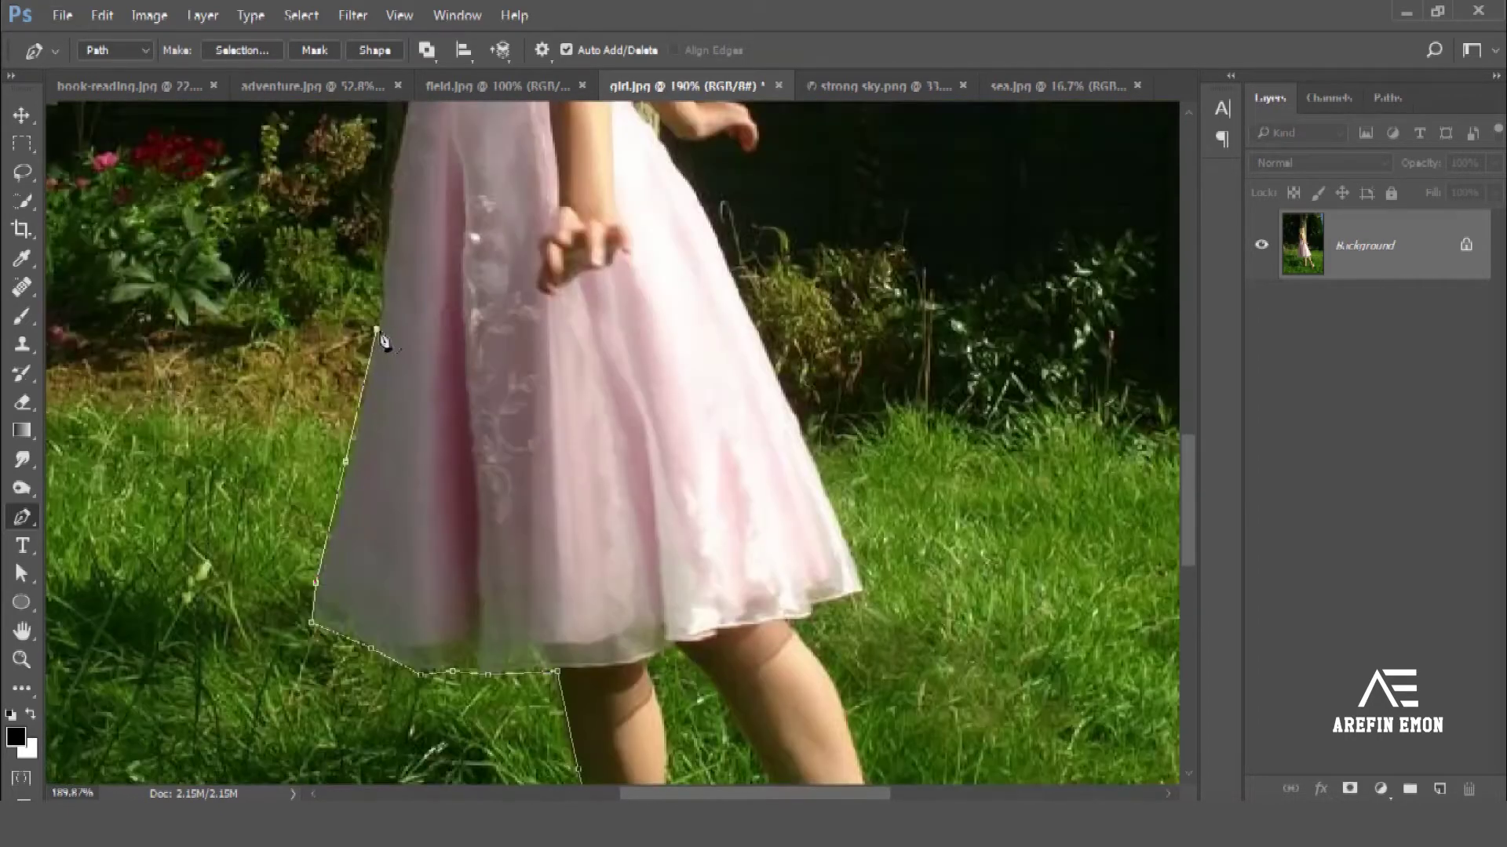
scroll(380, 336, up, 3)
scroll(450, 431, down, 1)
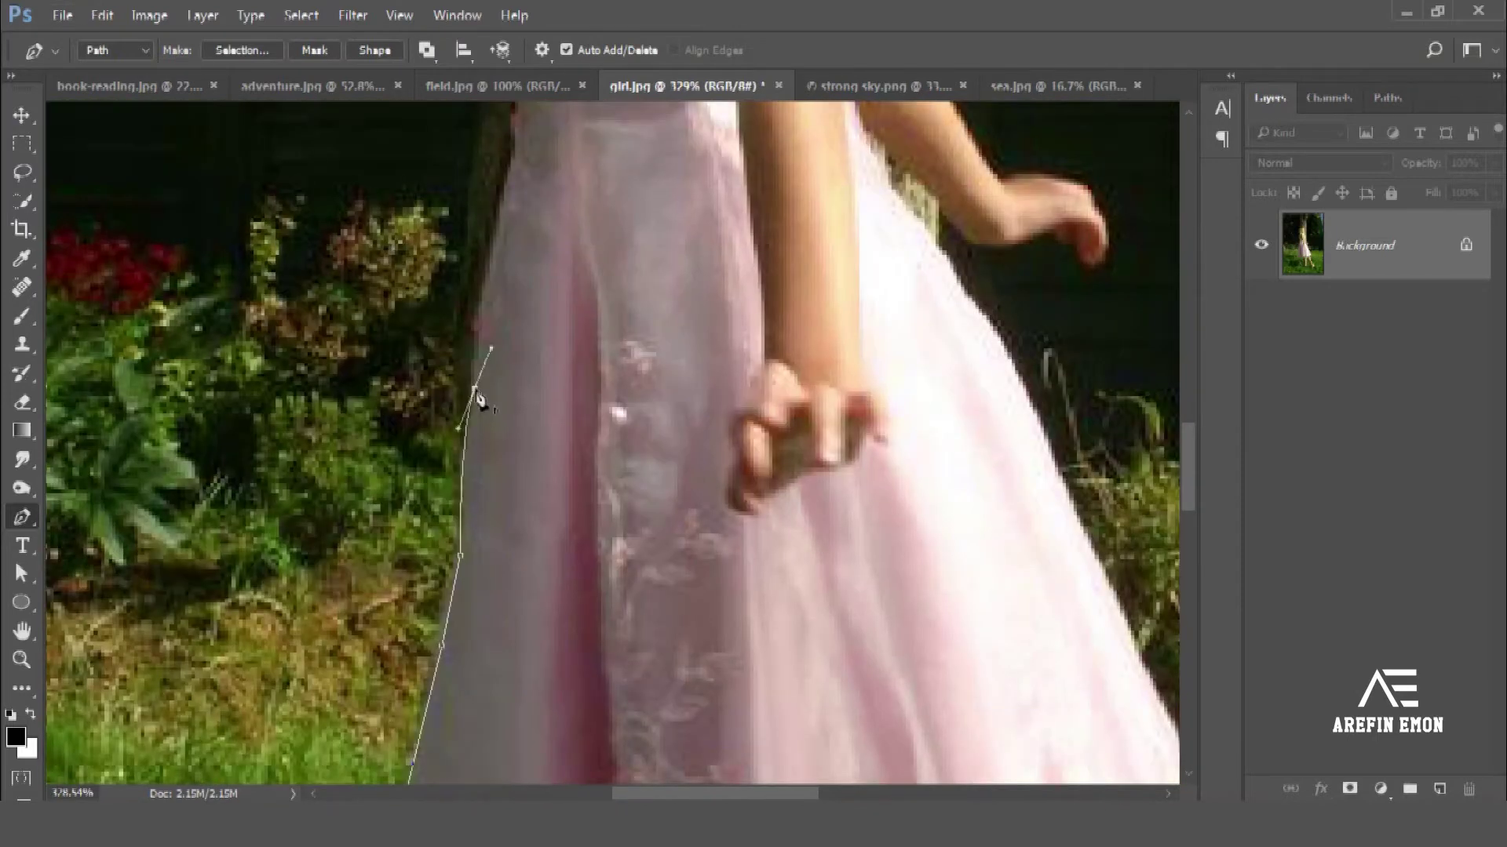
scroll(471, 408, down, 2)
scroll(478, 438, up, 2)
scroll(461, 427, up, 1)
drag(459, 415, 483, 365)
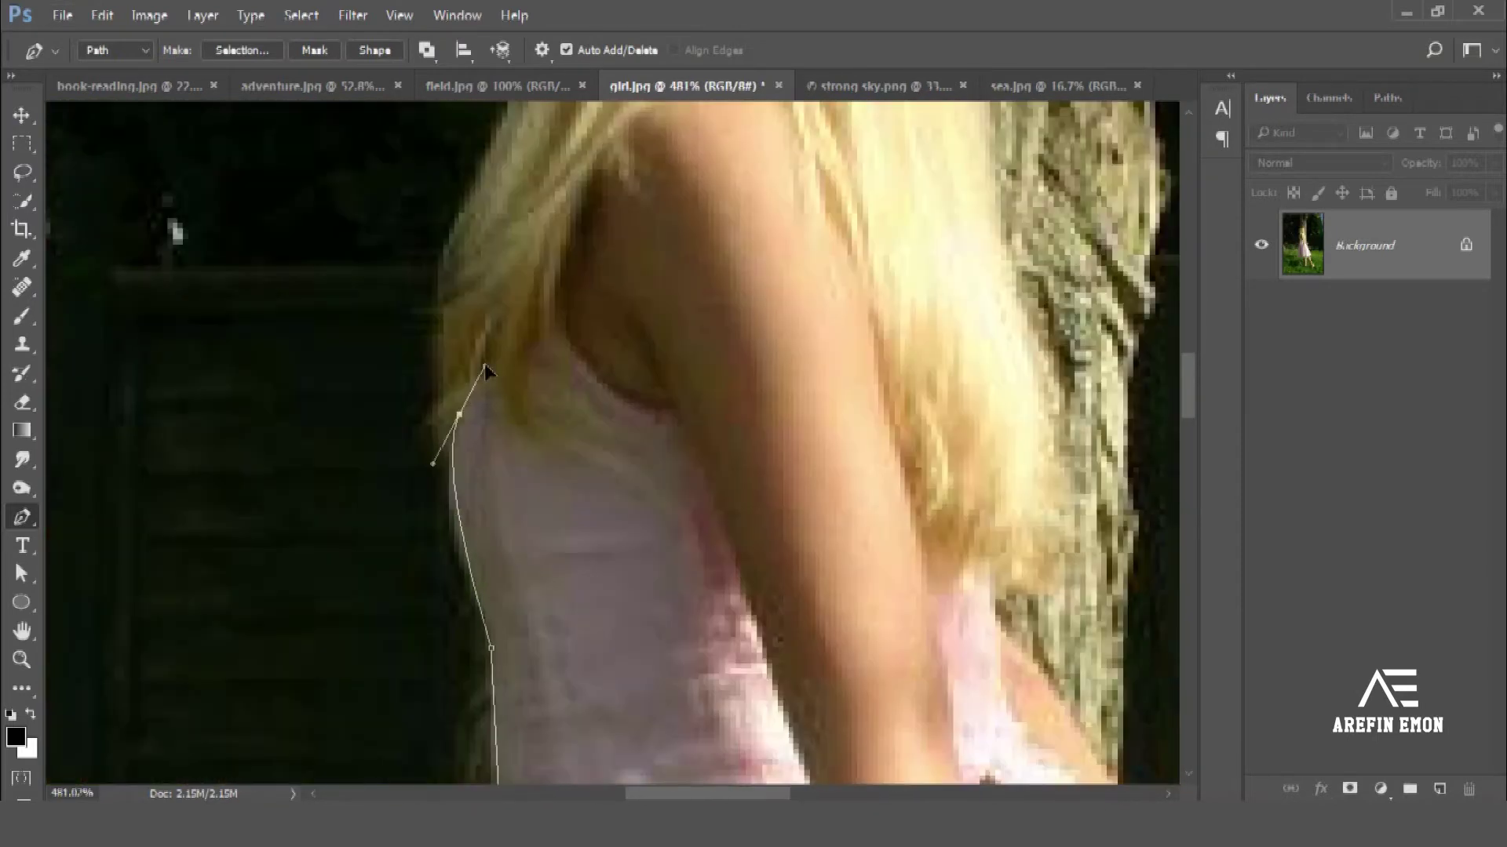
scroll(483, 364, down, 2)
scroll(528, 287, up, 1)
scroll(616, 424, up, 1)
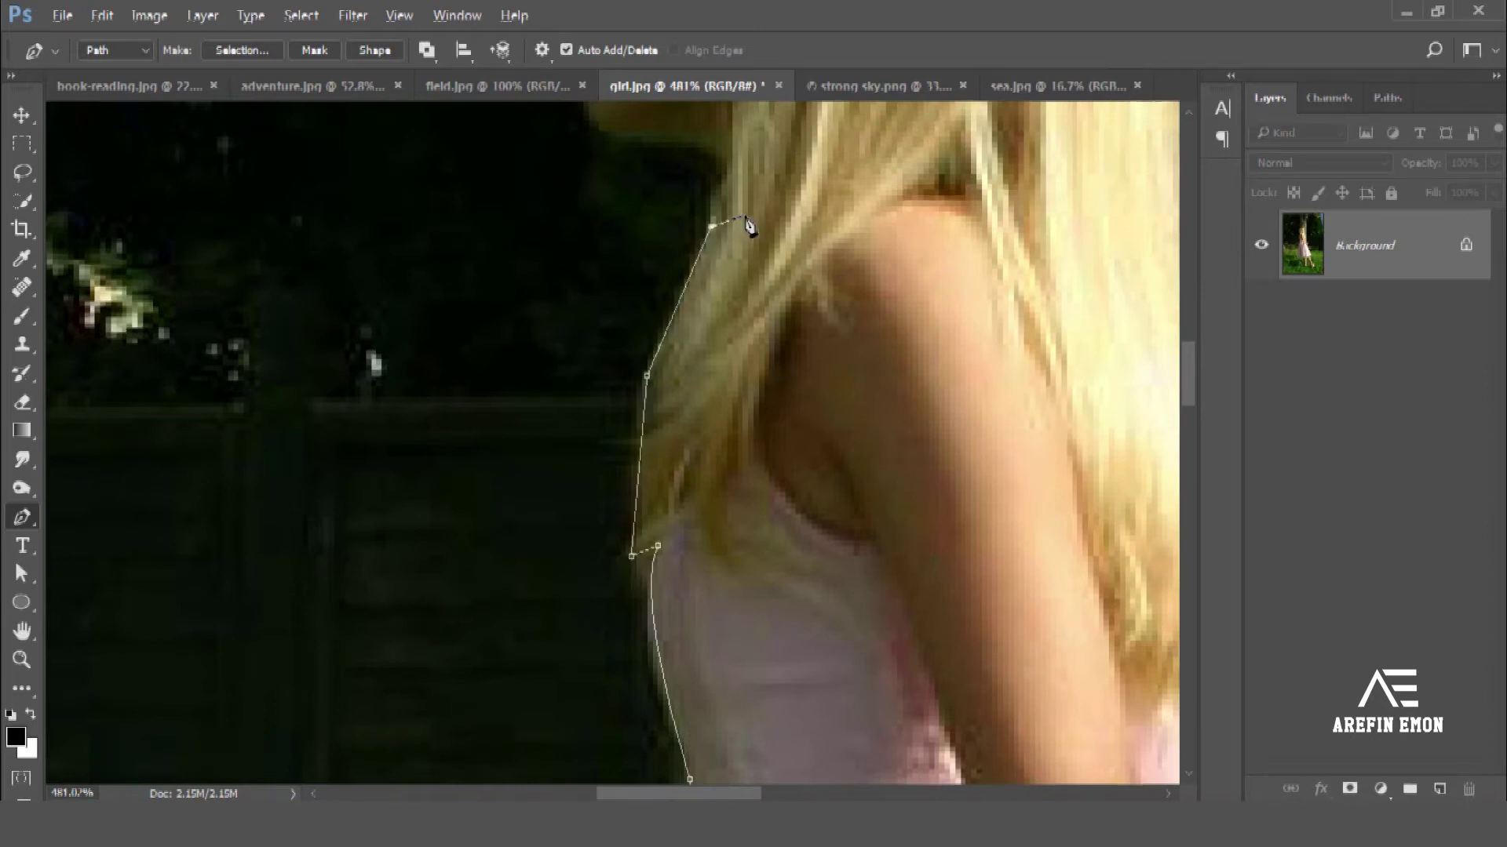
scroll(748, 226, up, 1)
scroll(524, 463, up, 1)
drag(523, 470, 547, 440)
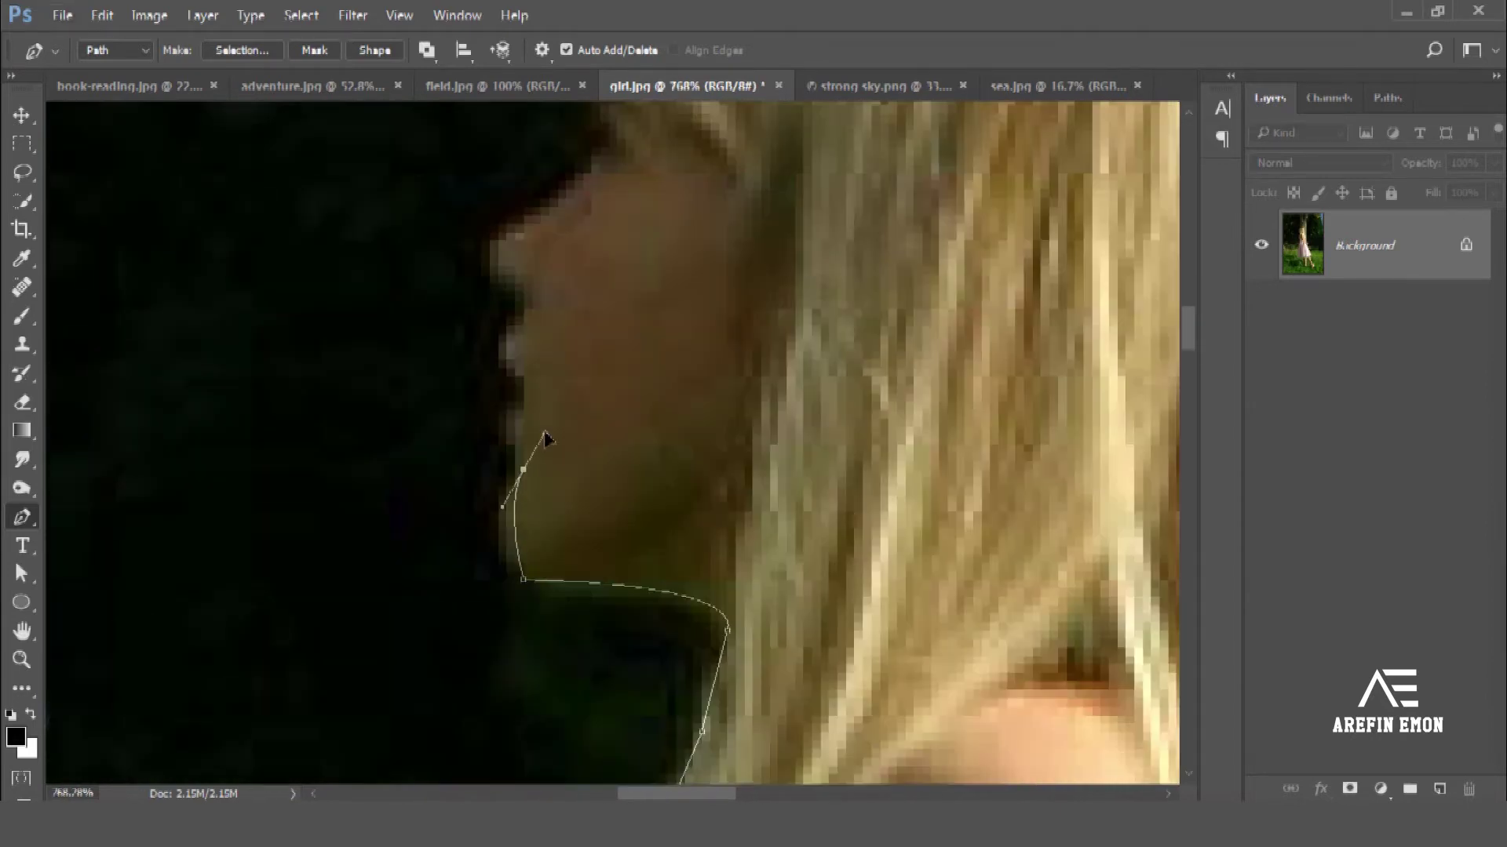
scroll(534, 424, up, 1)
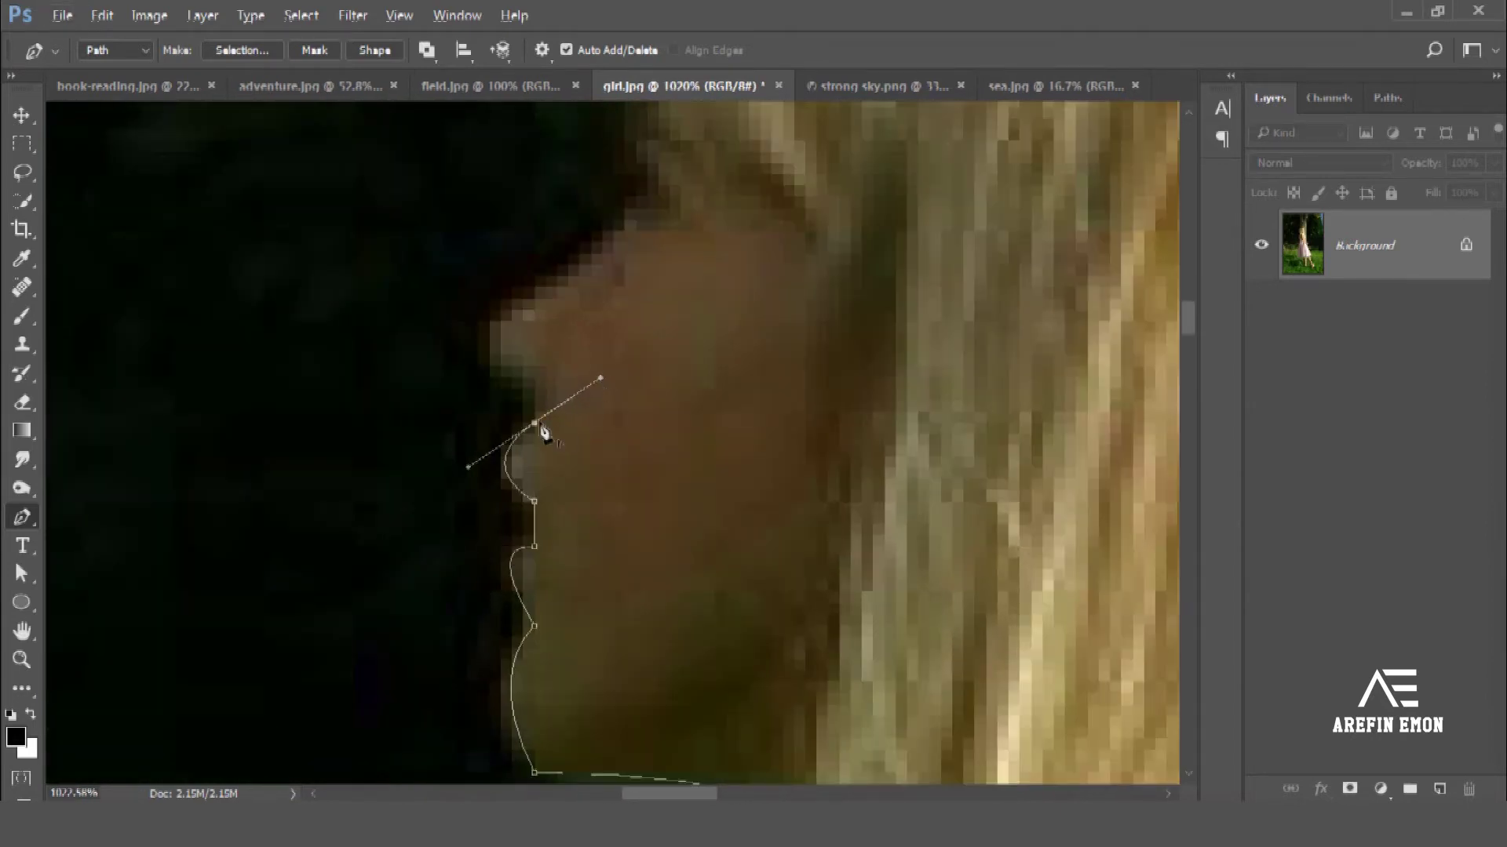
scroll(543, 433, up, 2)
click(568, 530)
Step: Trace the path over the top of the hair, down its back edge to the arm
scroll(616, 403, down, 4)
scroll(631, 557, up, 3)
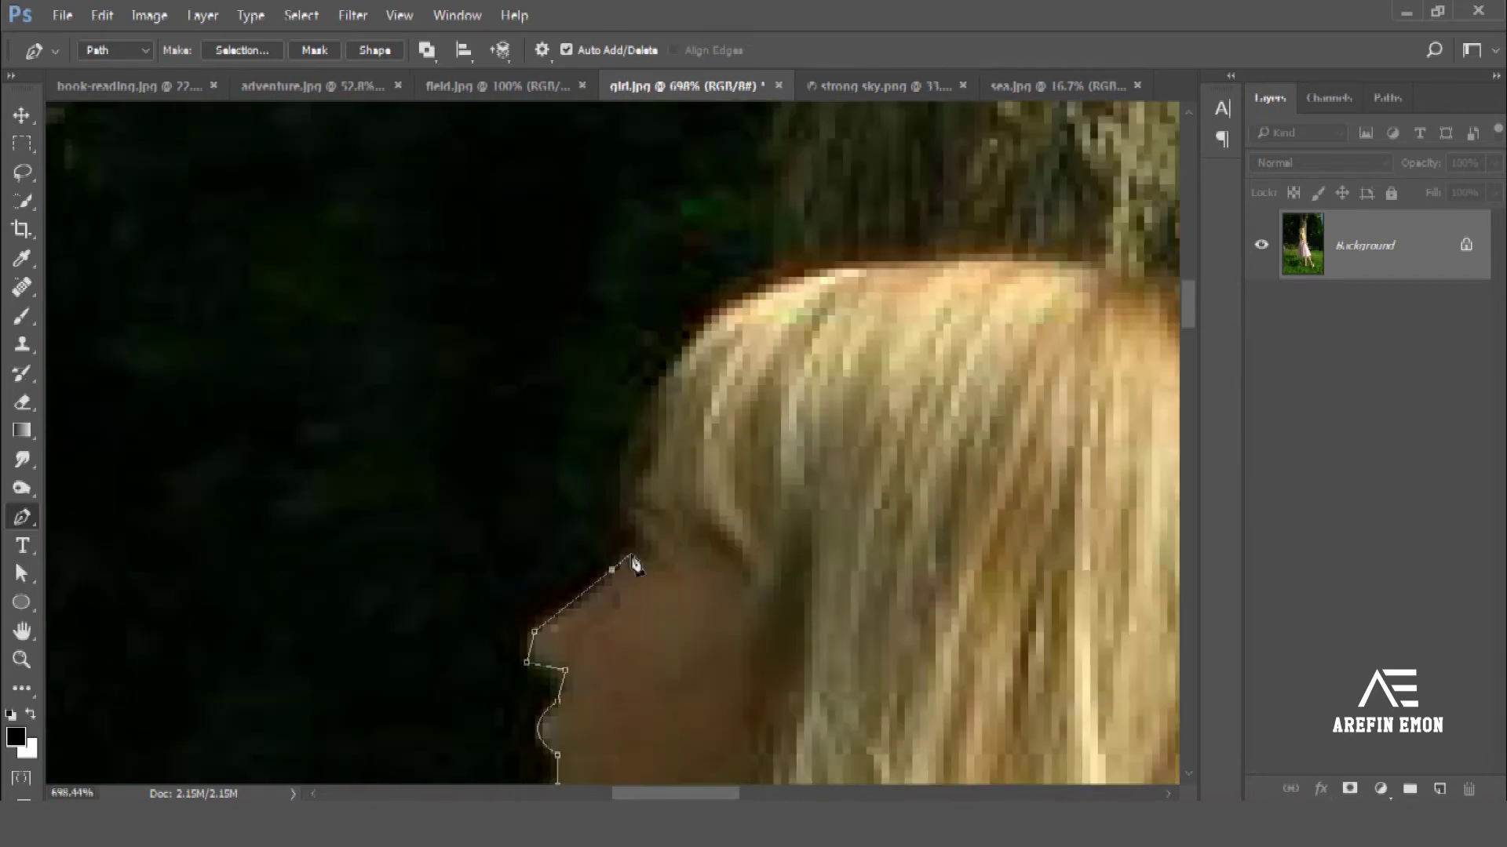
scroll(707, 353, up, 2)
scroll(707, 353, right, 5)
click(345, 430)
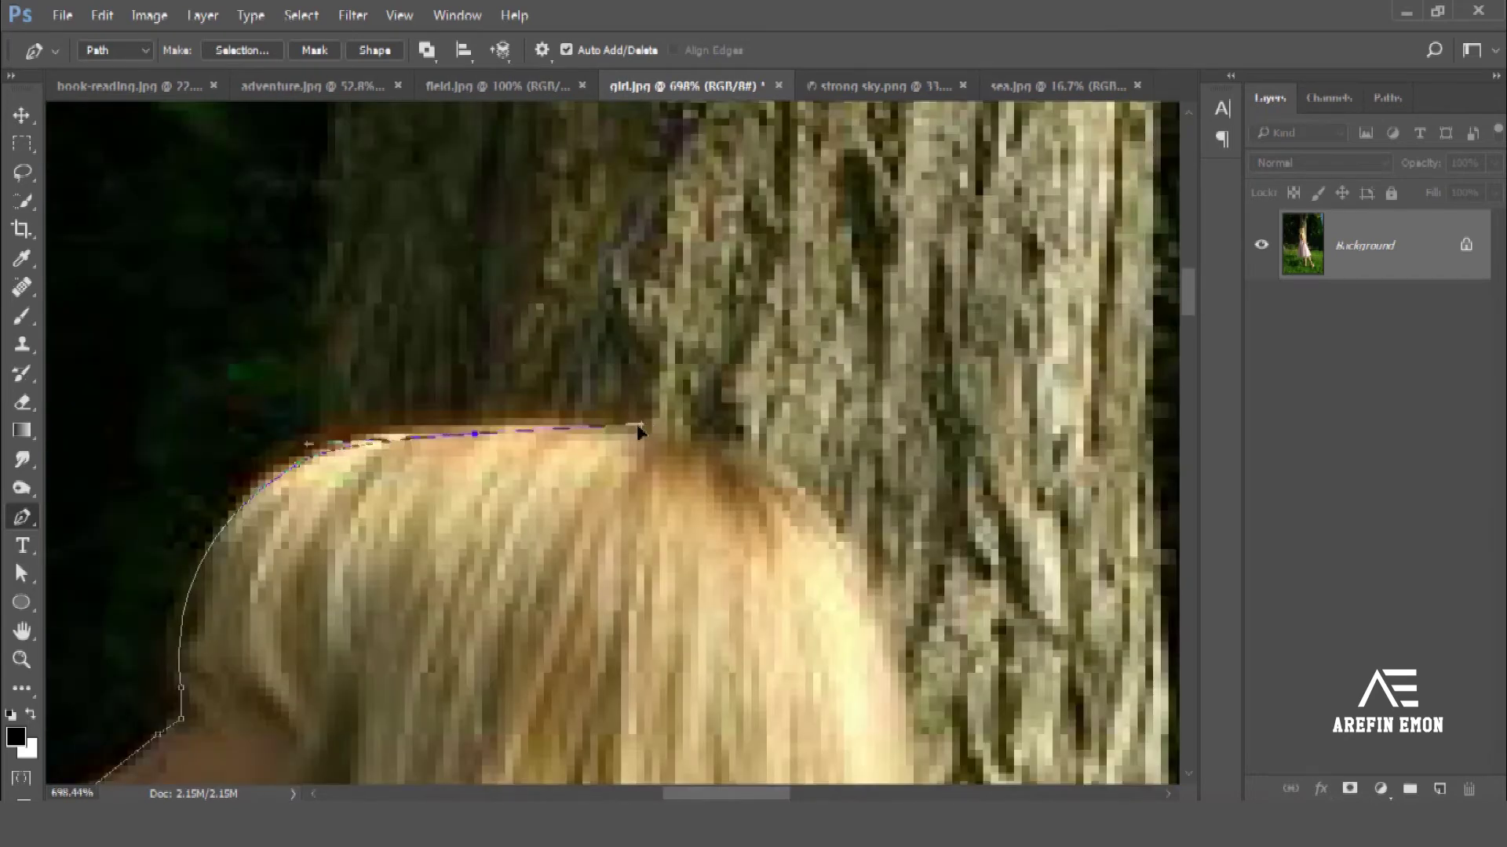
scroll(471, 444, right, 3)
scroll(471, 487, down, 2)
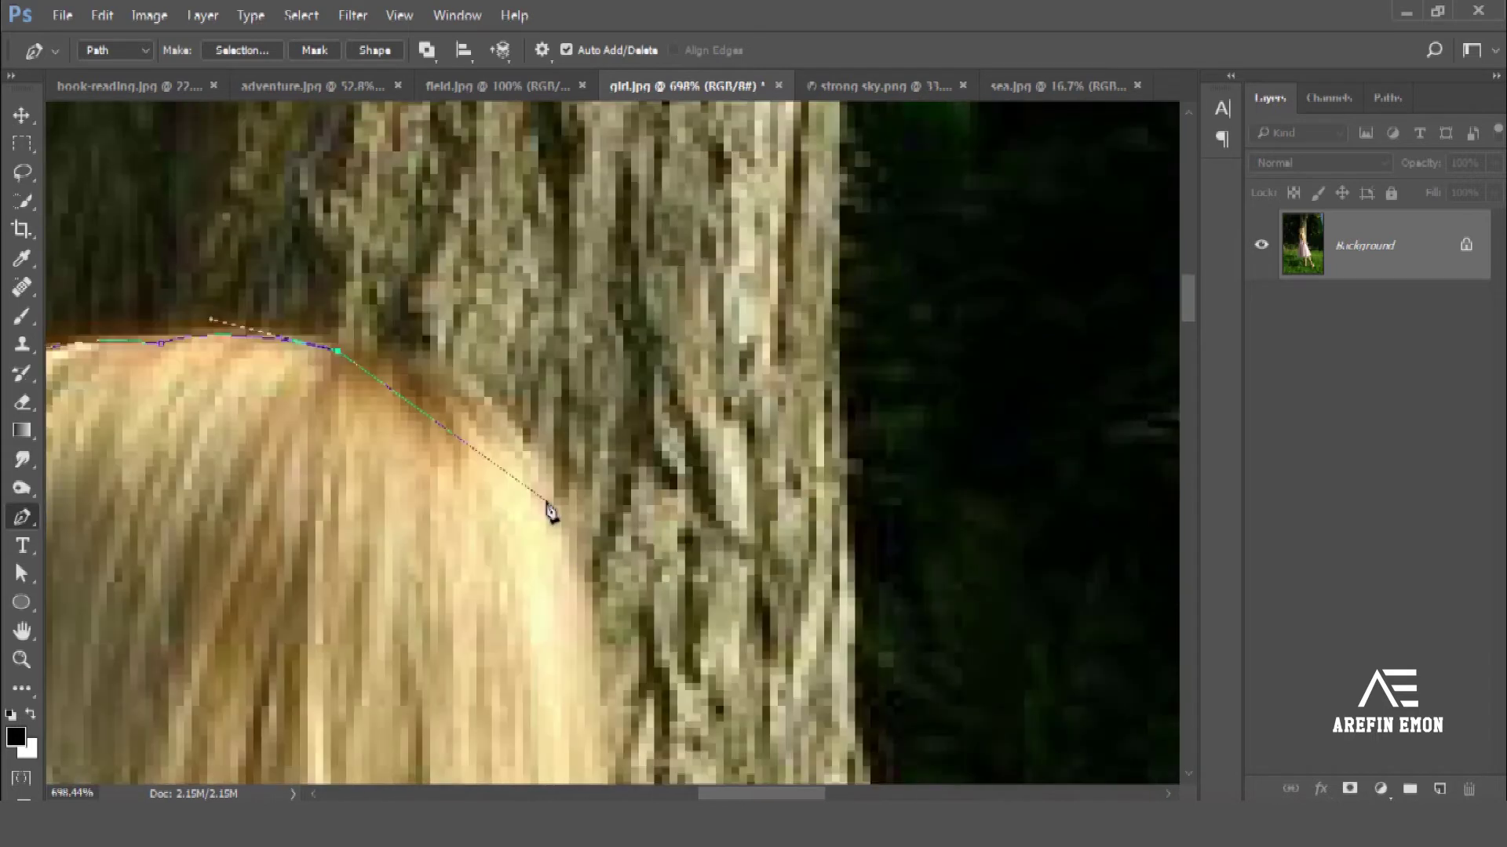
scroll(549, 353, down, 2)
click(546, 271)
scroll(613, 588, down, 3)
scroll(706, 416, down, 2)
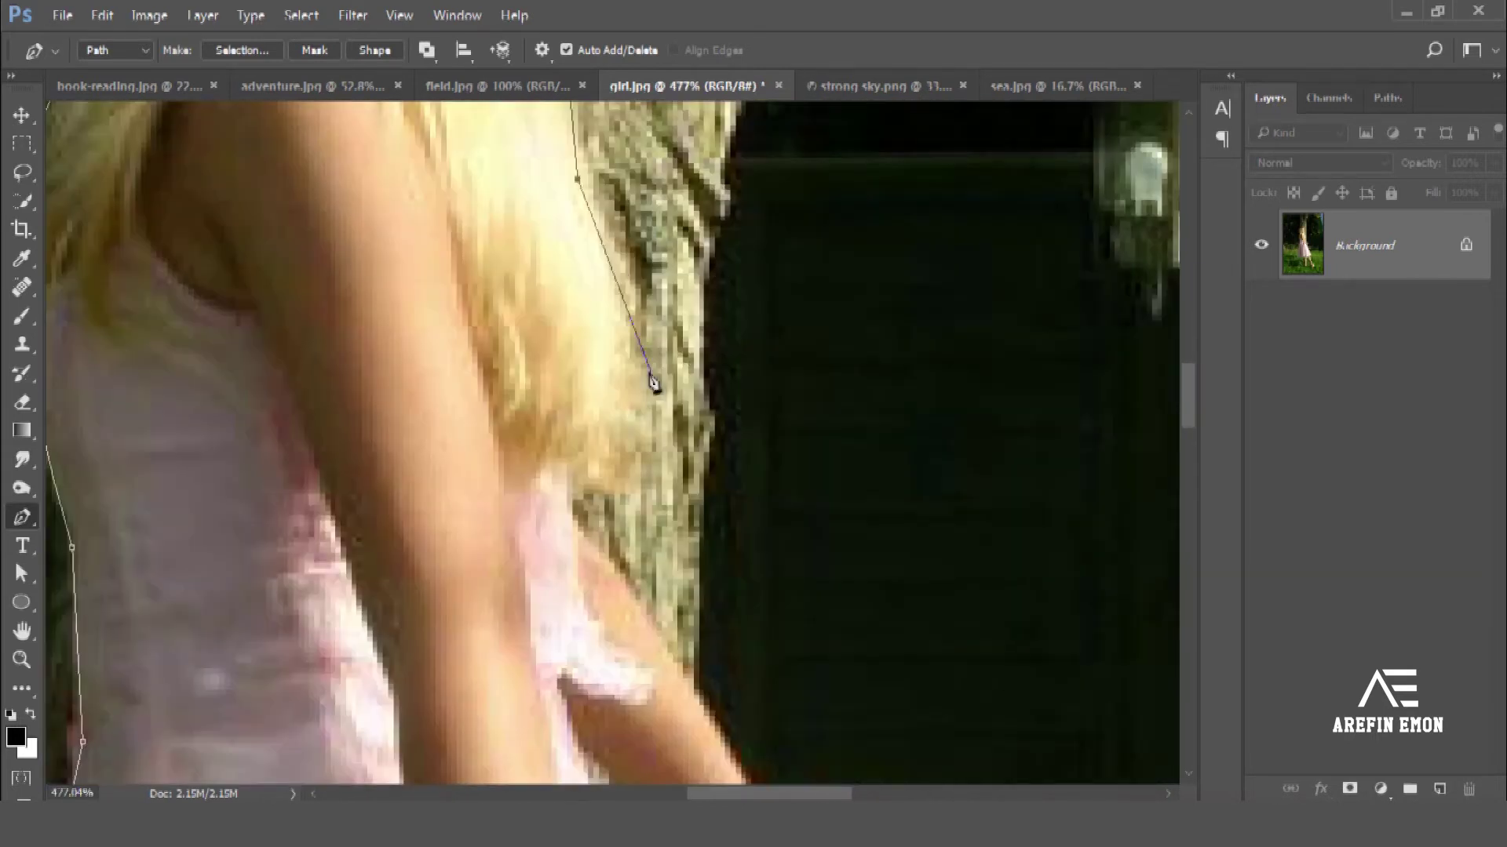
click(646, 458)
Step: Curve the path along the arm edge, forearm, hand and fingertips
scroll(652, 463, up, 2)
scroll(561, 569, down, 2)
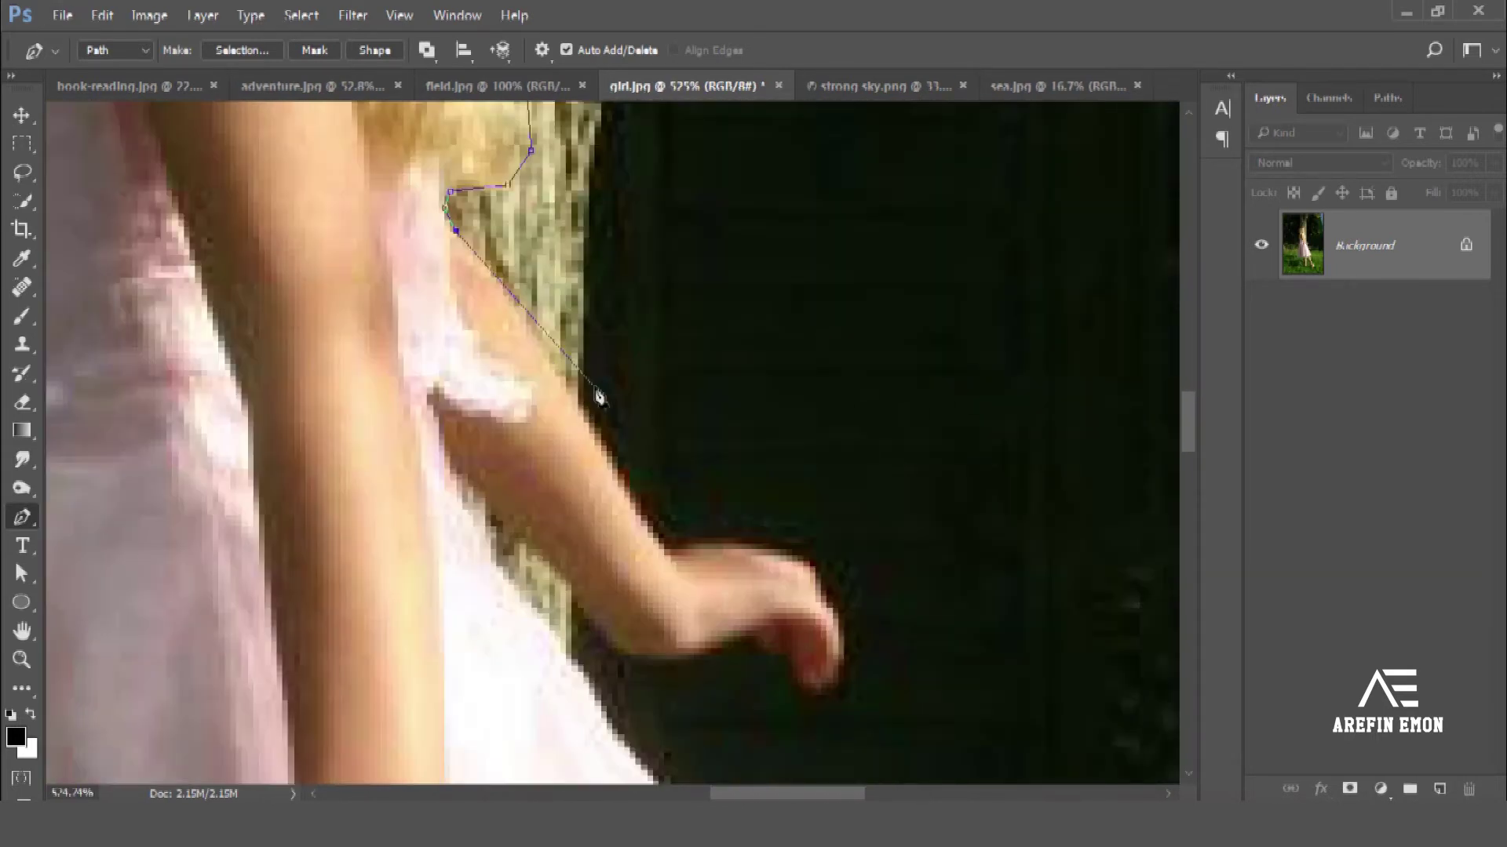
scroll(599, 397, up, 2)
scroll(605, 478, up, 1)
click(606, 318)
drag(693, 373, 662, 303)
mouse_move(981, 471)
mouse_down()
mouse_move(1120, 531)
mouse_move(839, 271)
mouse_up()
drag(921, 486, 899, 653)
drag(809, 463, 897, 632)
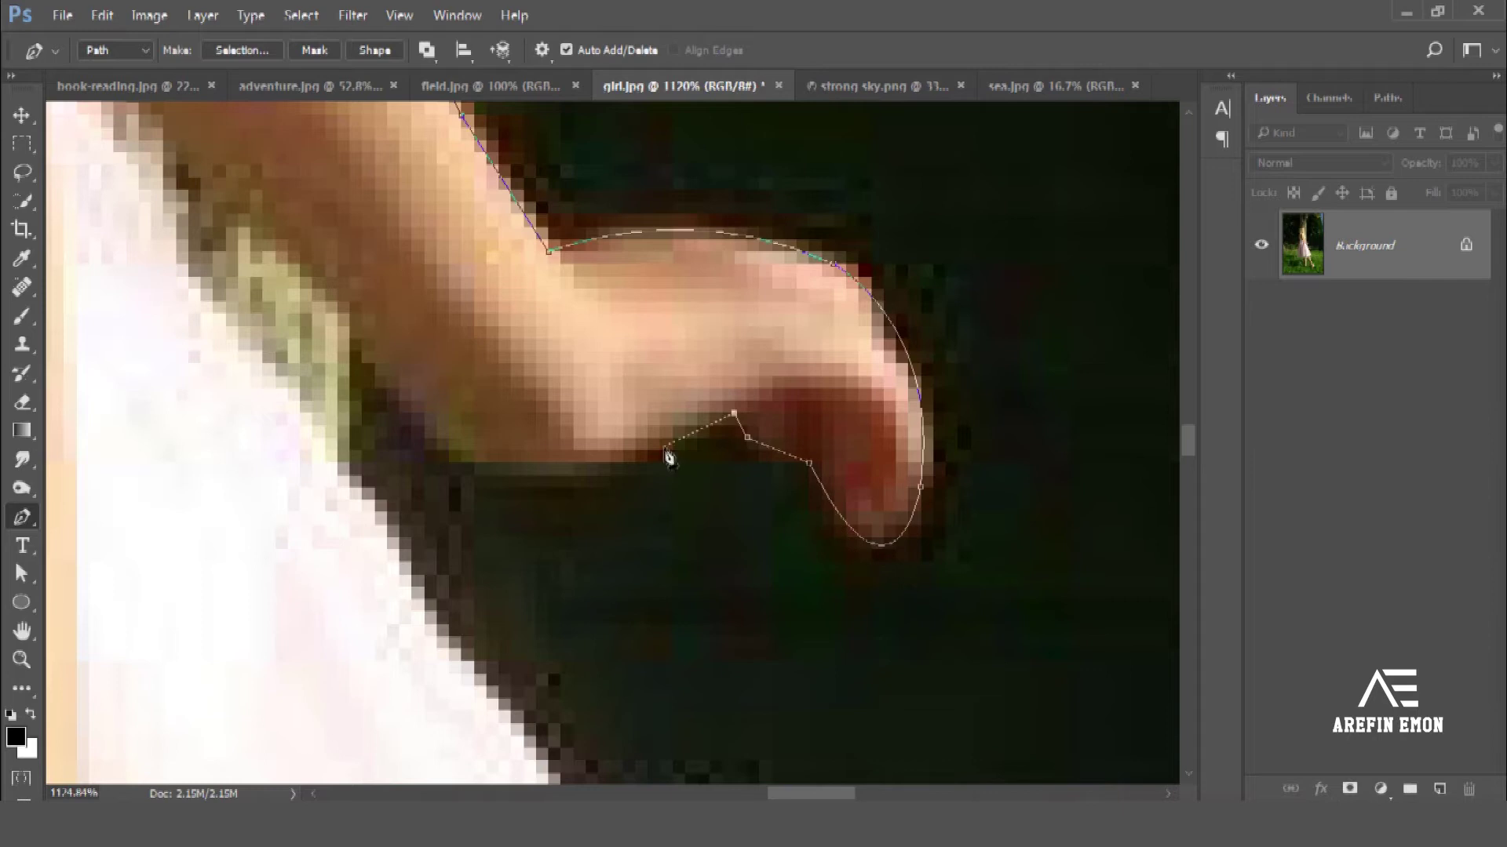
drag(310, 232, 711, 594)
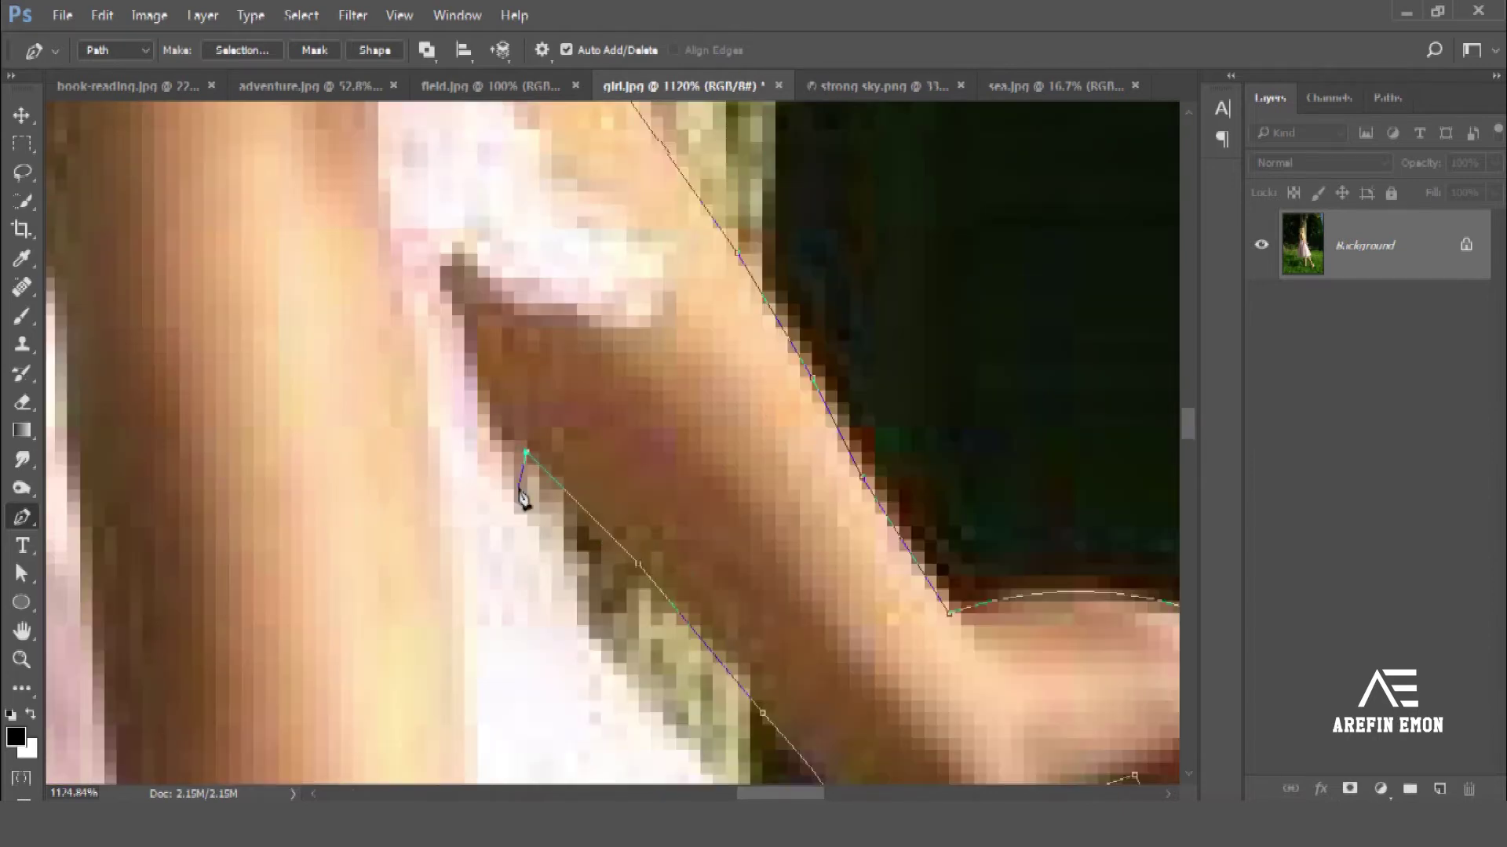
scroll(524, 499, down, 3)
scroll(656, 504, down, 3)
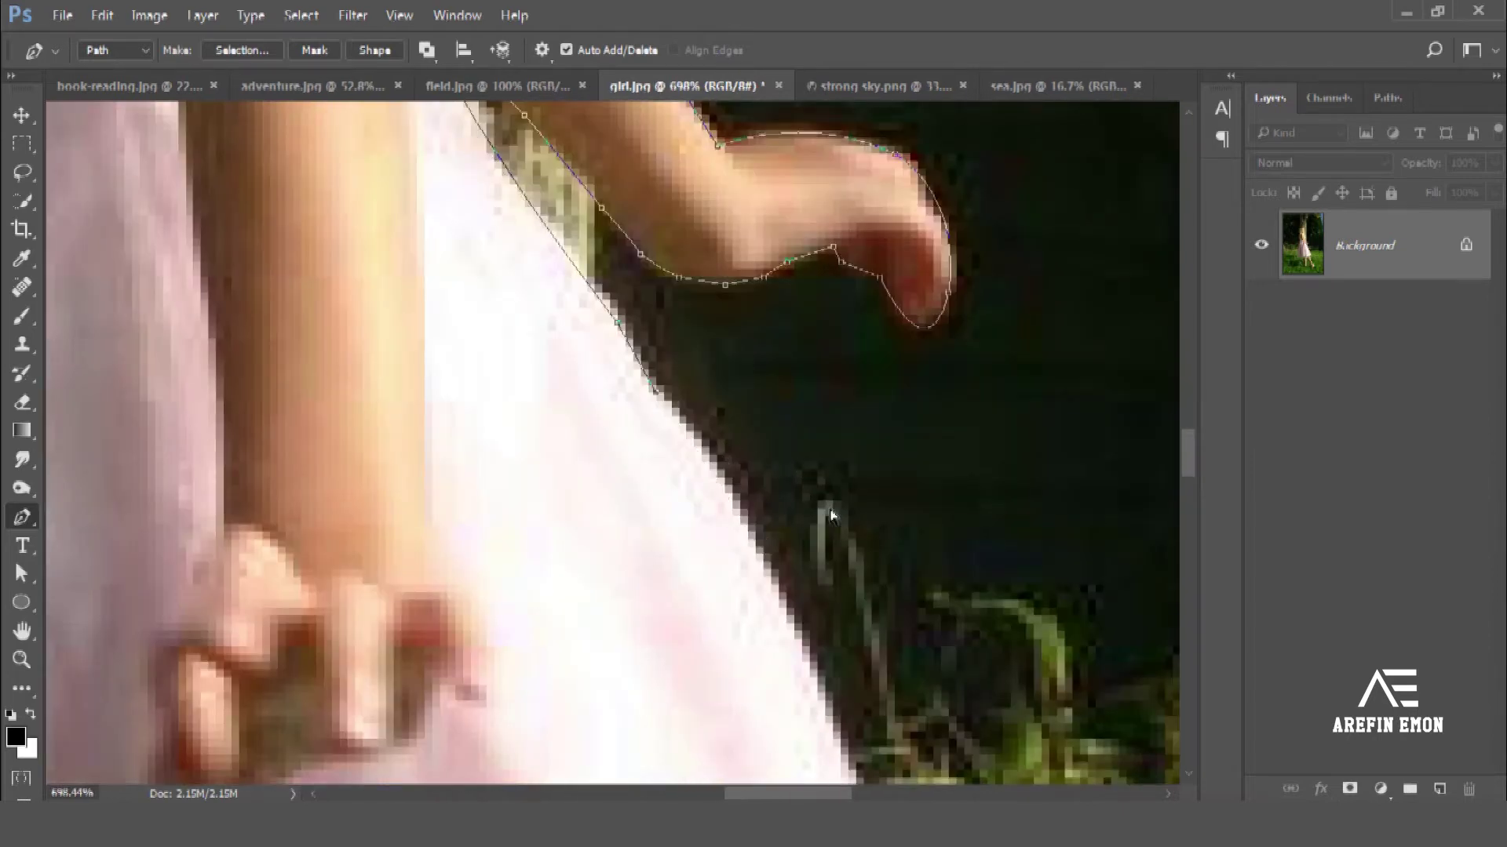
scroll(832, 516, down, 2)
scroll(734, 440, down, 10)
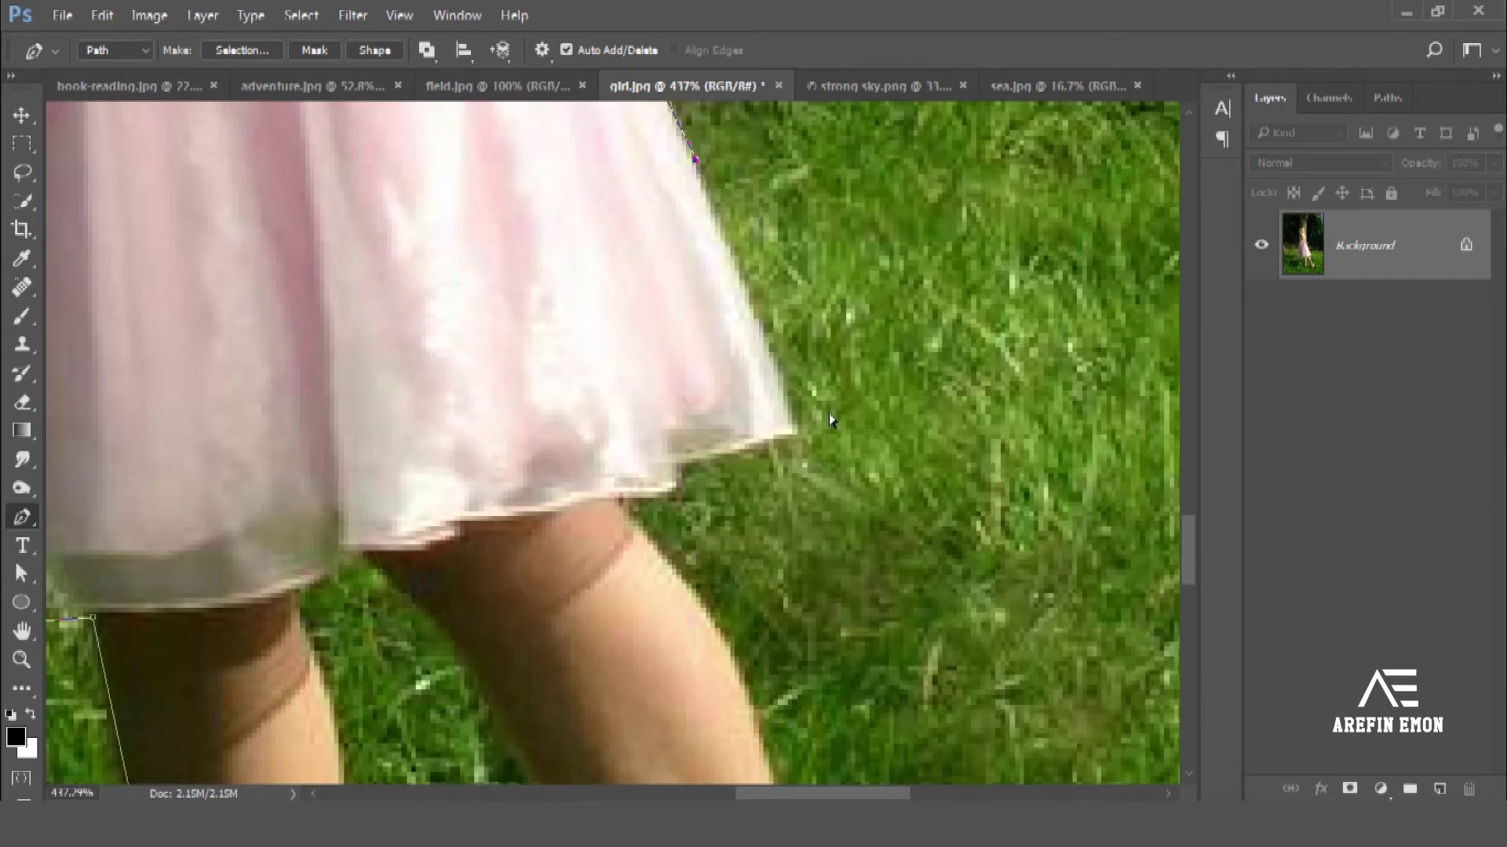
Step: Trace the skirt hem, then curve around the heel, sole and first foot
click(797, 326)
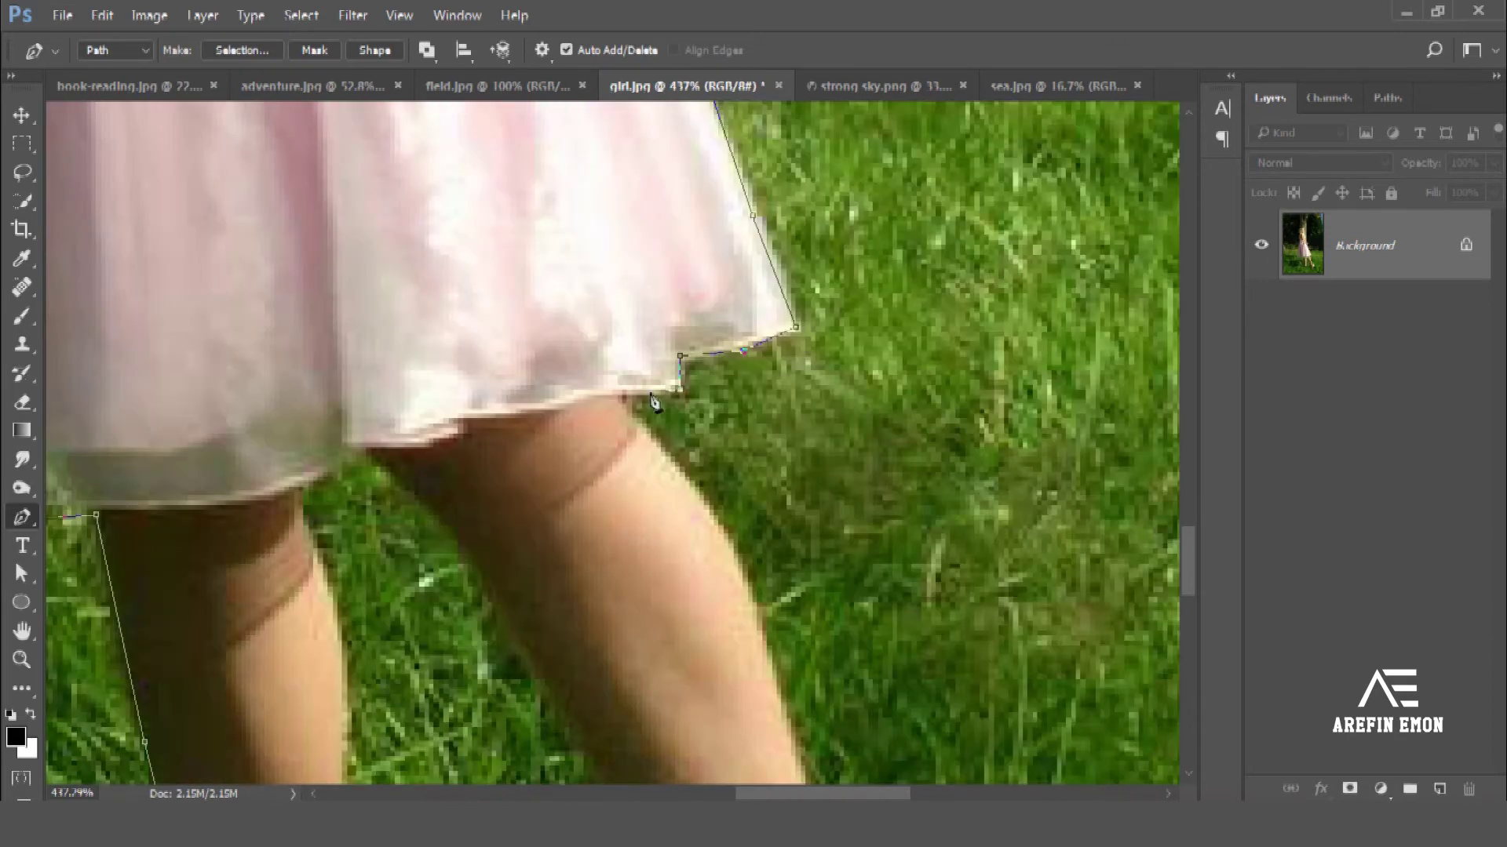
click(621, 393)
scroll(706, 424, down, 3)
drag(741, 482, 765, 598)
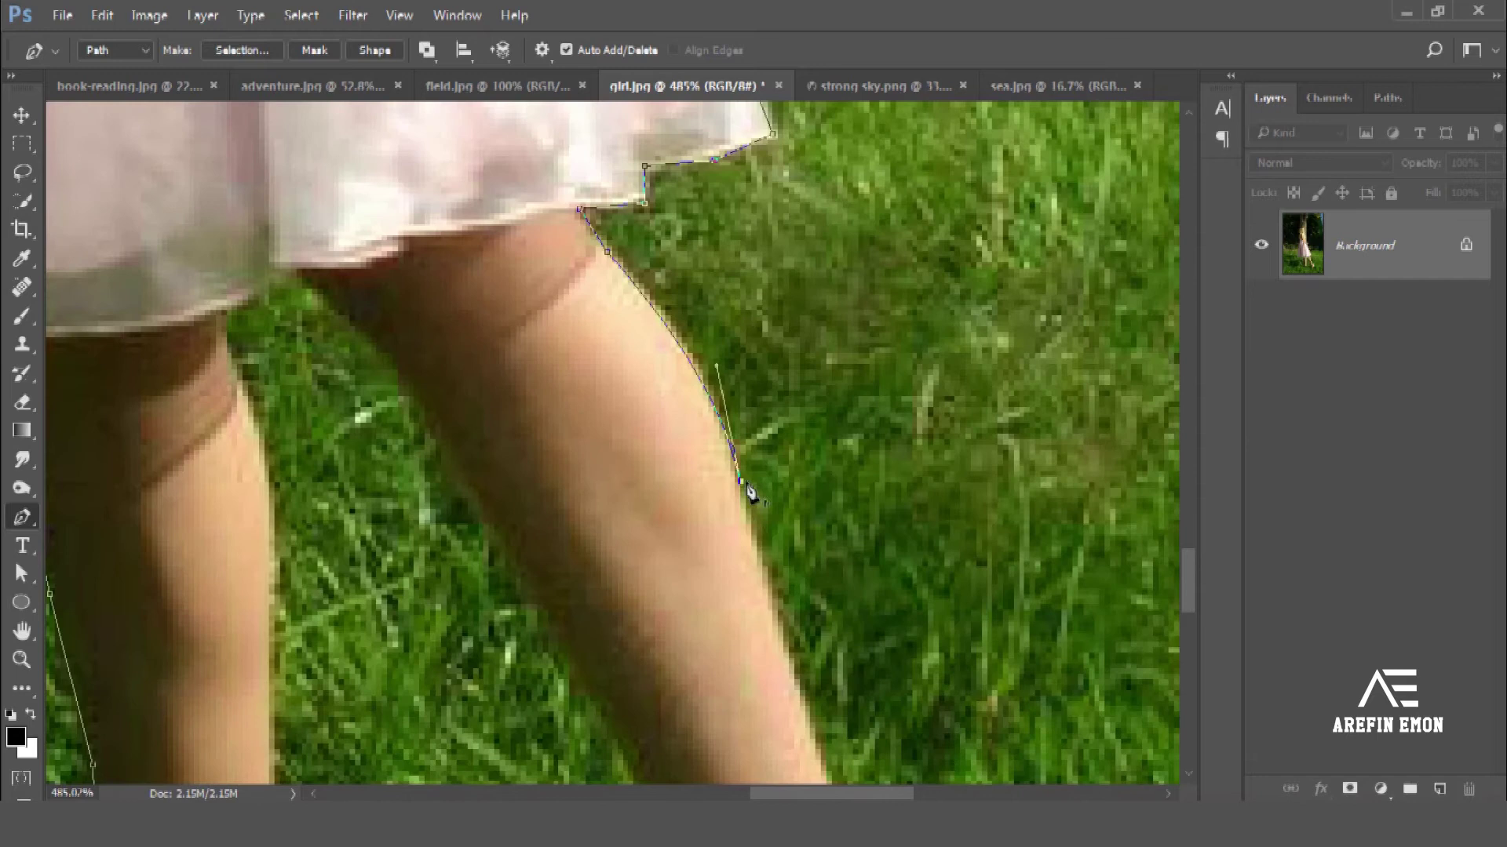
drag(749, 493, 767, 197)
click(894, 510)
drag(902, 515, 875, 314)
click(887, 460)
drag(863, 549, 777, 369)
drag(747, 446, 758, 519)
scroll(667, 392, down, 2)
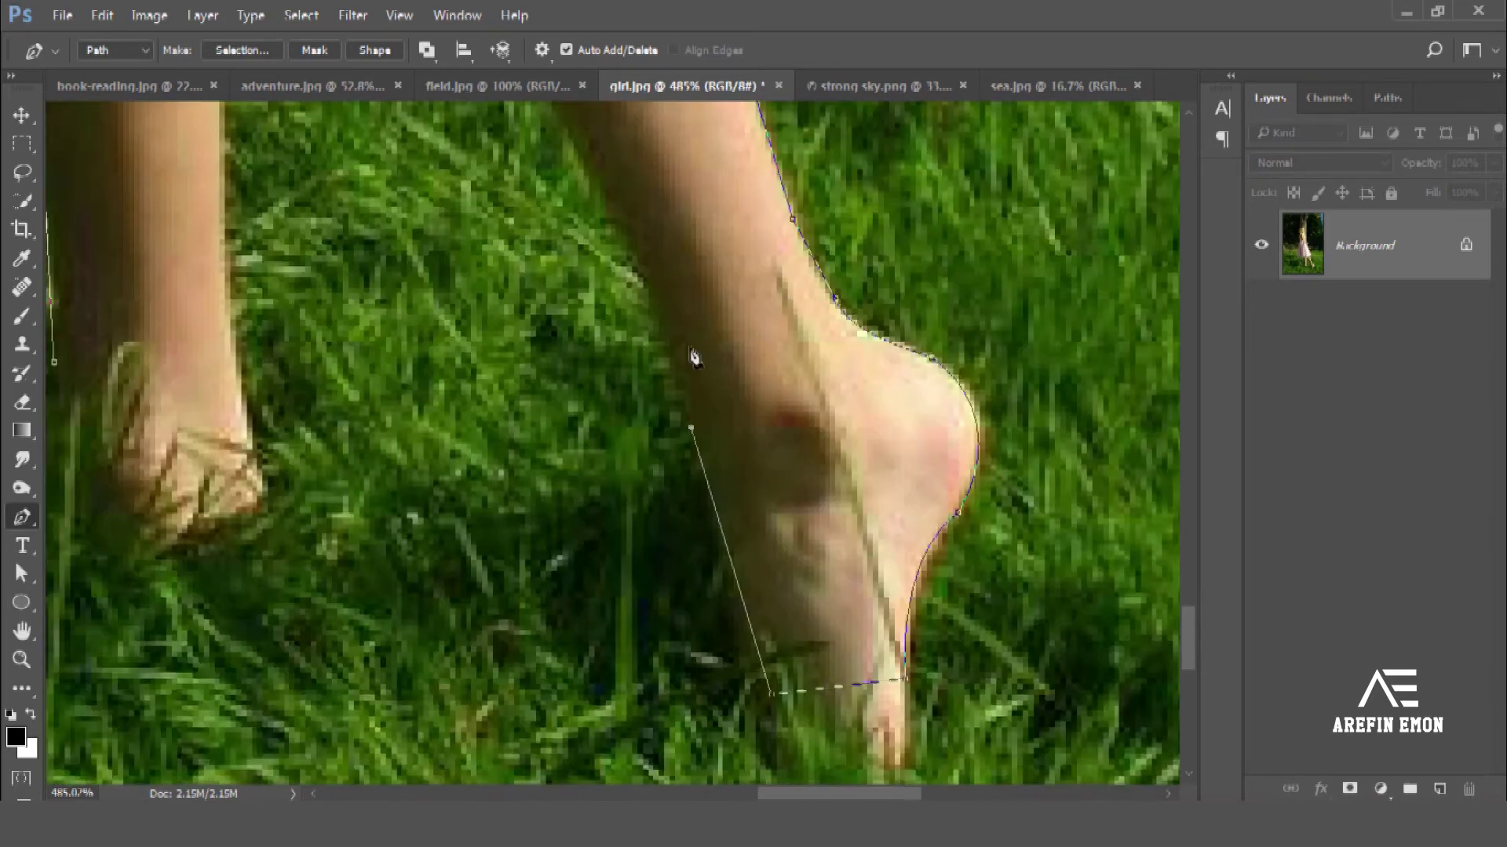
scroll(667, 393, down, 3)
Step: Close the outline along the shin, inner left leg and second foot, then zoom out
mouse_move(671, 437)
mouse_down()
mouse_move(604, 346)
mouse_move(825, 696)
mouse_up()
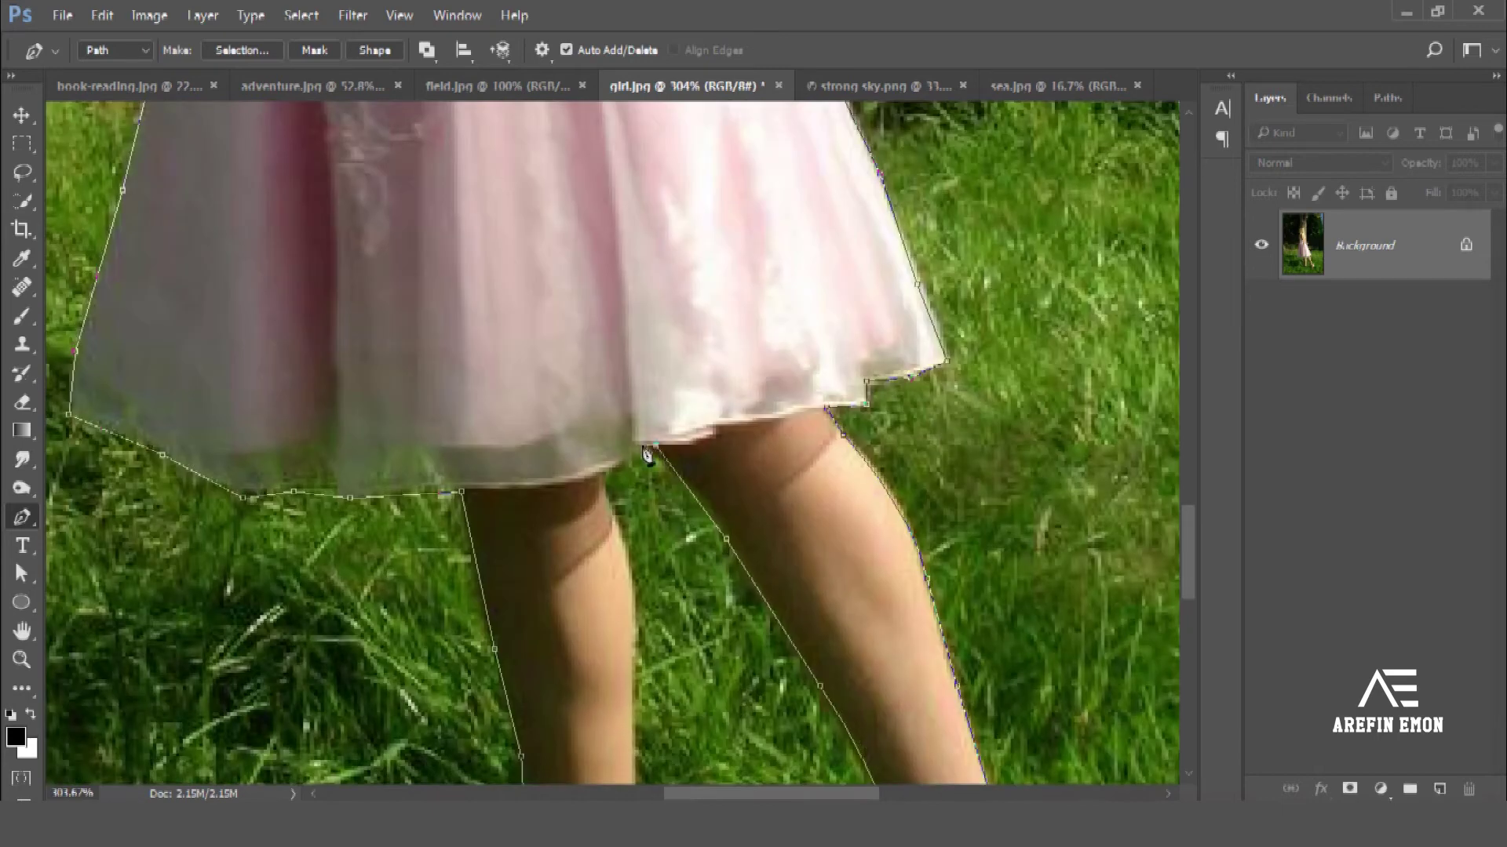
scroll(647, 455, up, 2)
scroll(651, 573, down, 3)
click(649, 615)
scroll(650, 615, down, 4)
drag(706, 456, 724, 494)
scroll(776, 357, down, 3)
drag(744, 421, 762, 459)
click(562, 421)
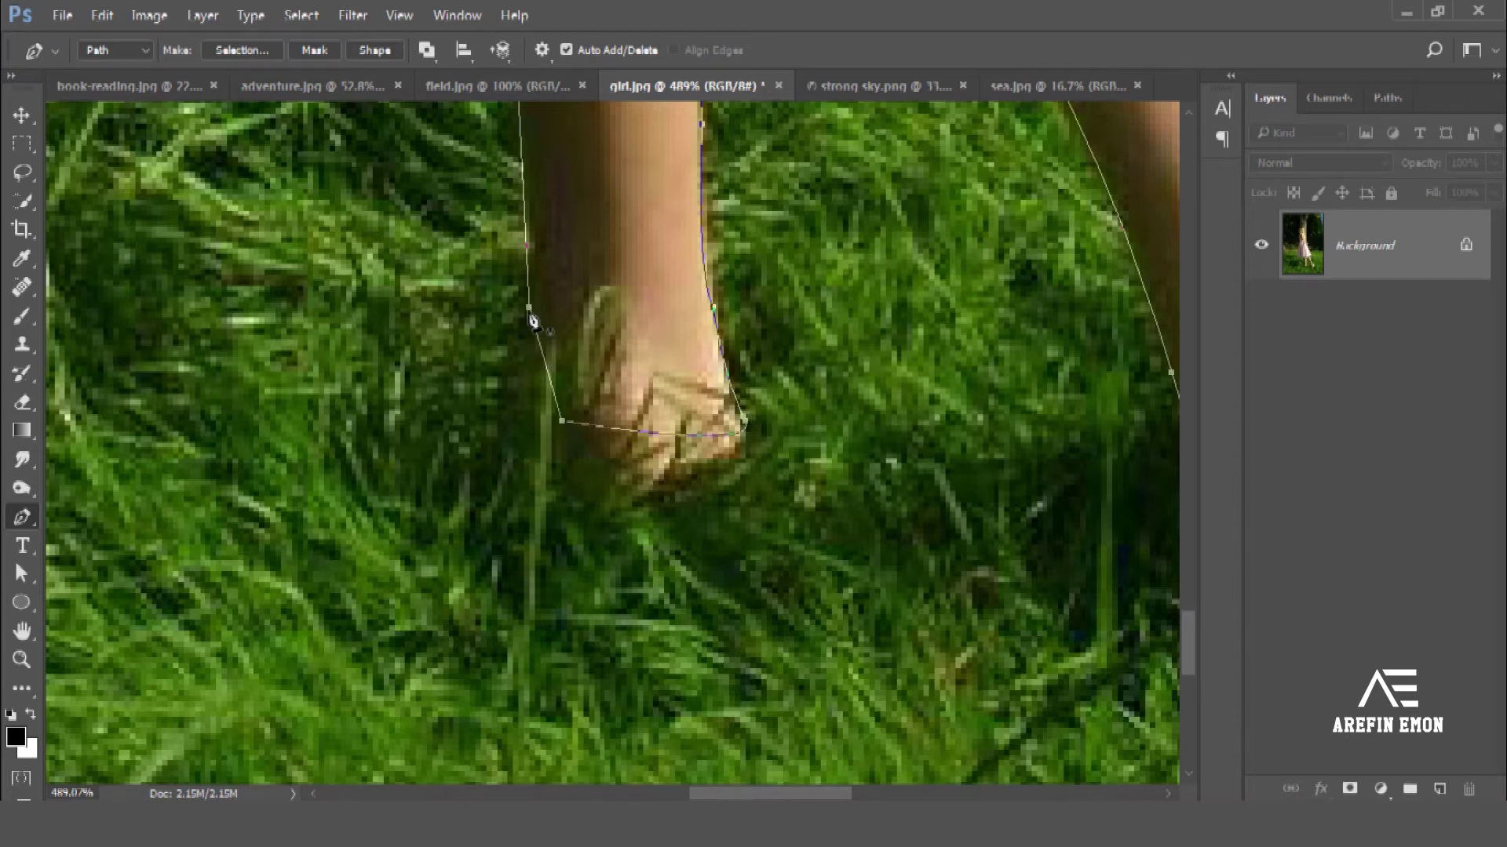
scroll(567, 339, down, 4)
scroll(566, 339, down, 3)
scroll(641, 537, up, 1)
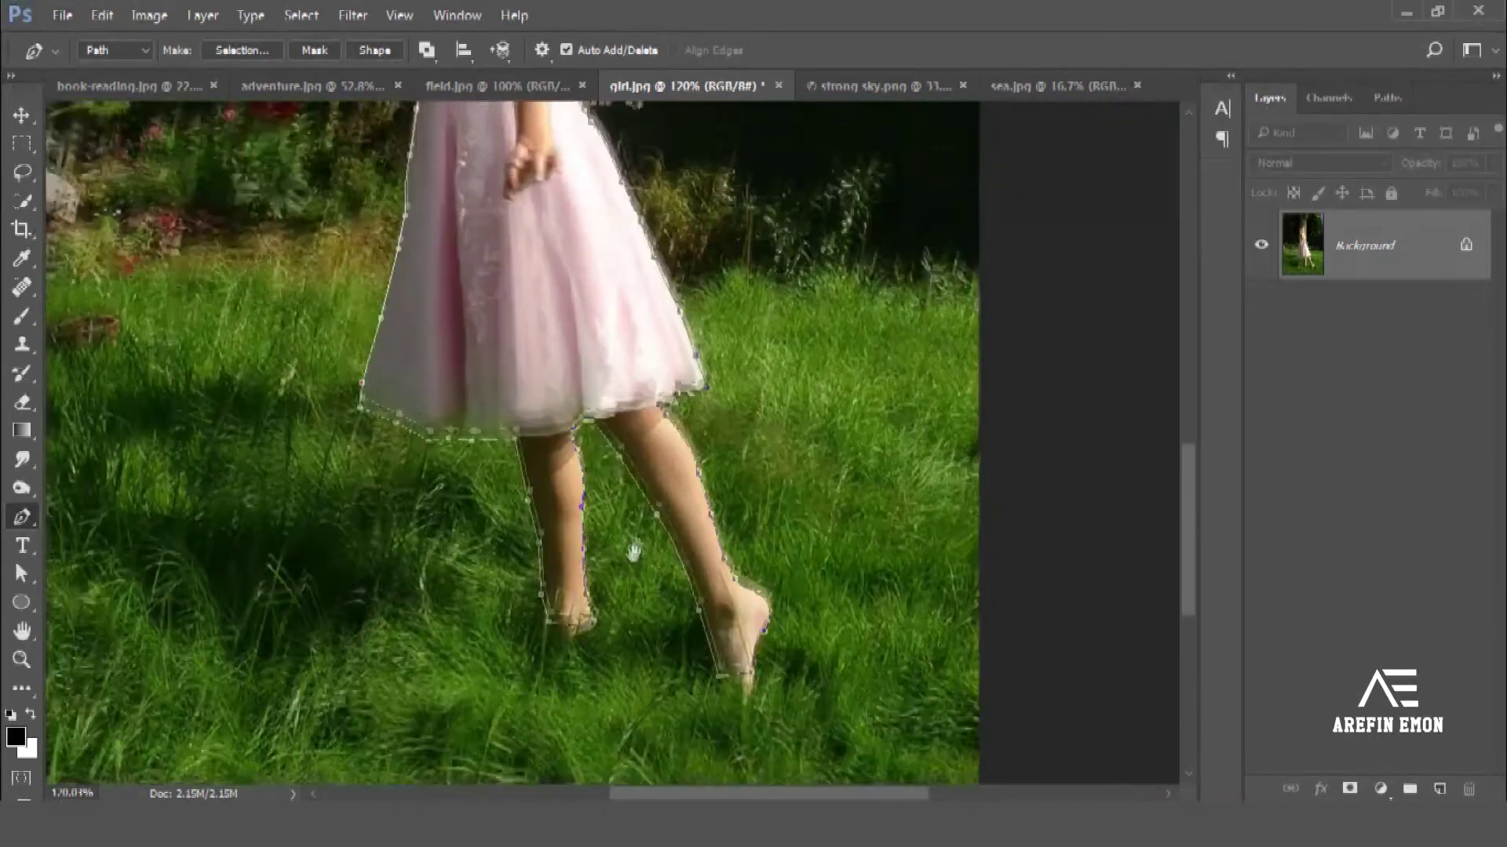
scroll(642, 536, down, 3)
Step: Load the path as a selection, mask a duplicated background layer, and drag the girl into the book composite
key(ctrl+Return)
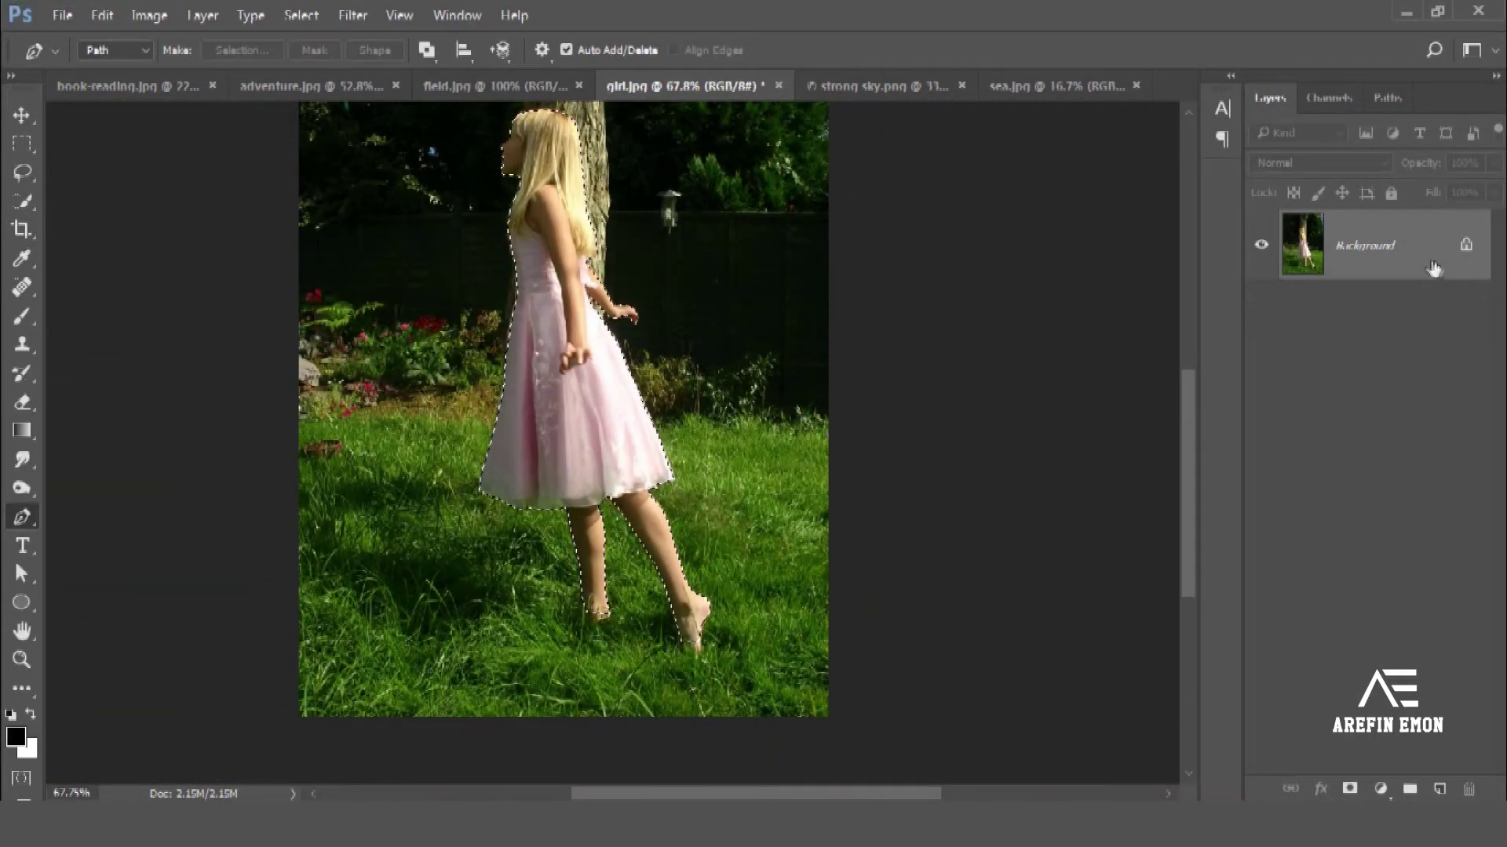
drag(1433, 269, 1439, 788)
click(1261, 314)
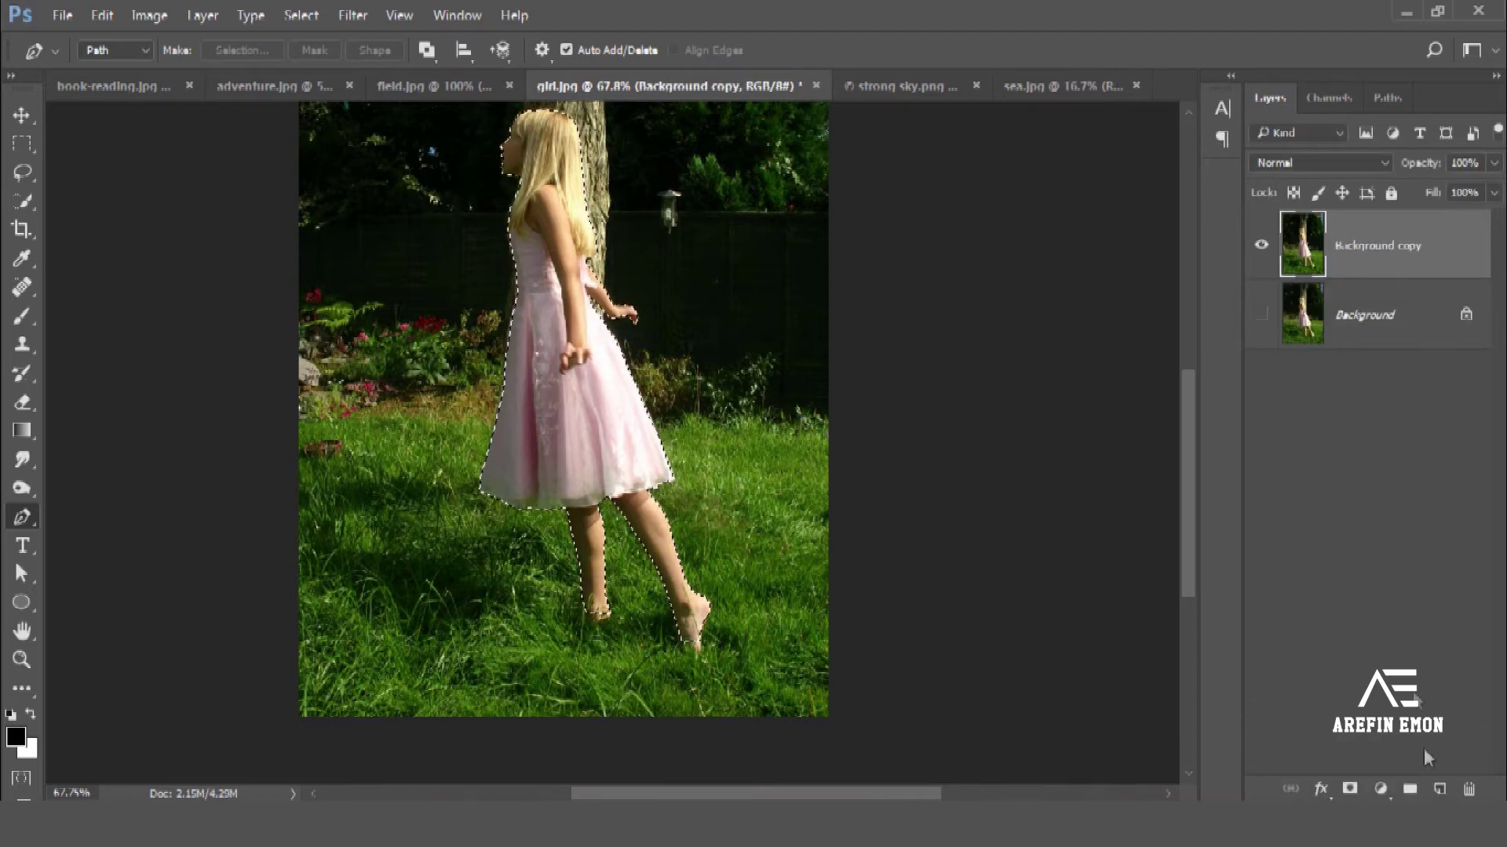
click(1351, 790)
click(21, 115)
mouse_move(546, 306)
mouse_down()
mouse_move(131, 106)
mouse_move(664, 318)
mouse_move(659, 298)
mouse_move(633, 305)
mouse_up()
Step: Free-transform the girl larger and upright, positioning her standing on the grass page
scroll(656, 302, up, 2)
scroll(656, 303, down, 3)
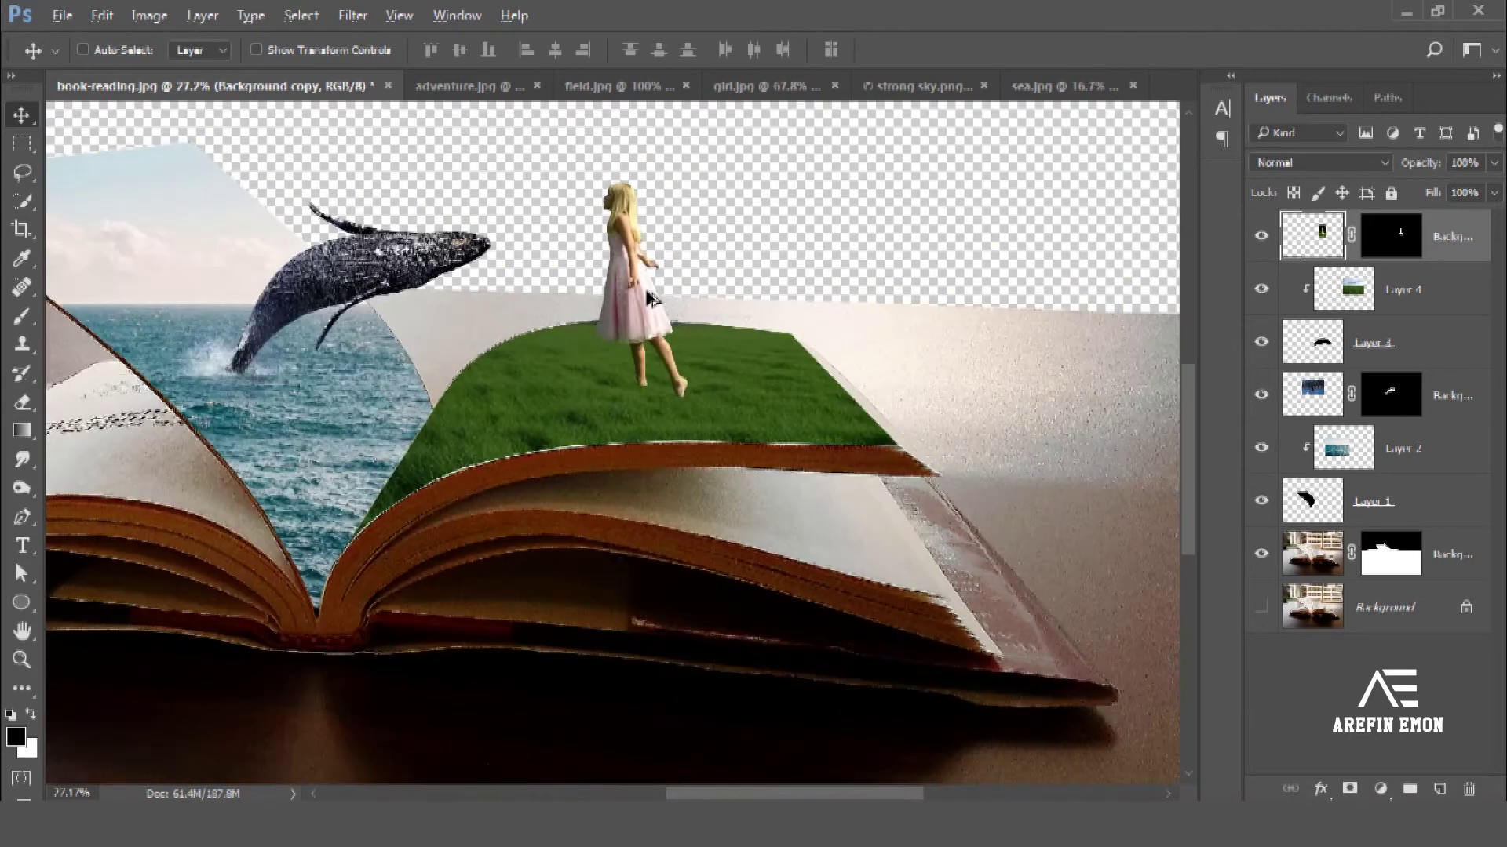
key(ctrl+t)
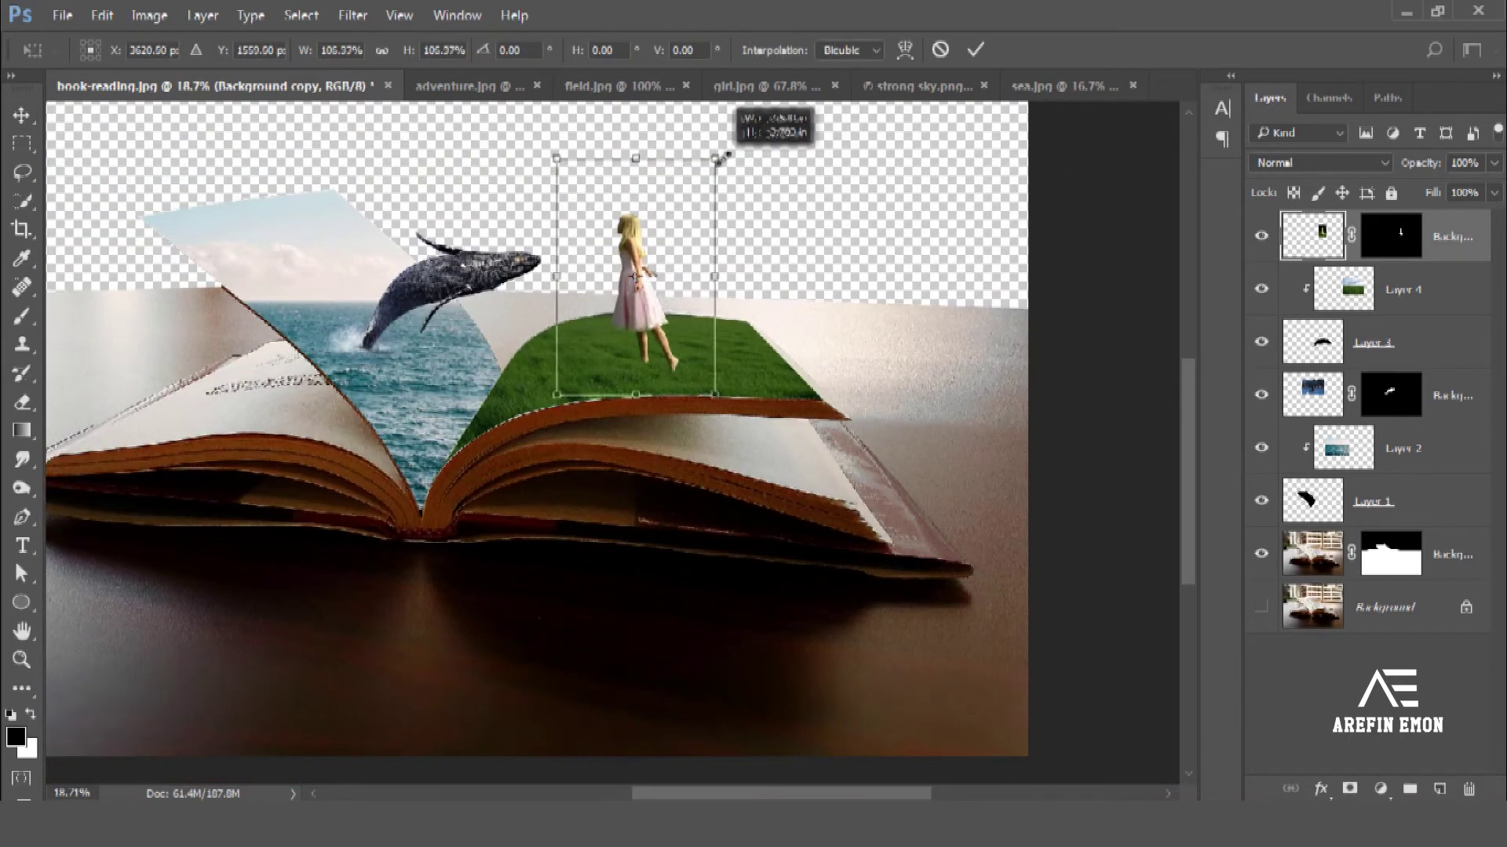
drag(709, 165, 723, 145)
drag(744, 278, 741, 302)
drag(667, 271, 706, 240)
drag(767, 287, 775, 235)
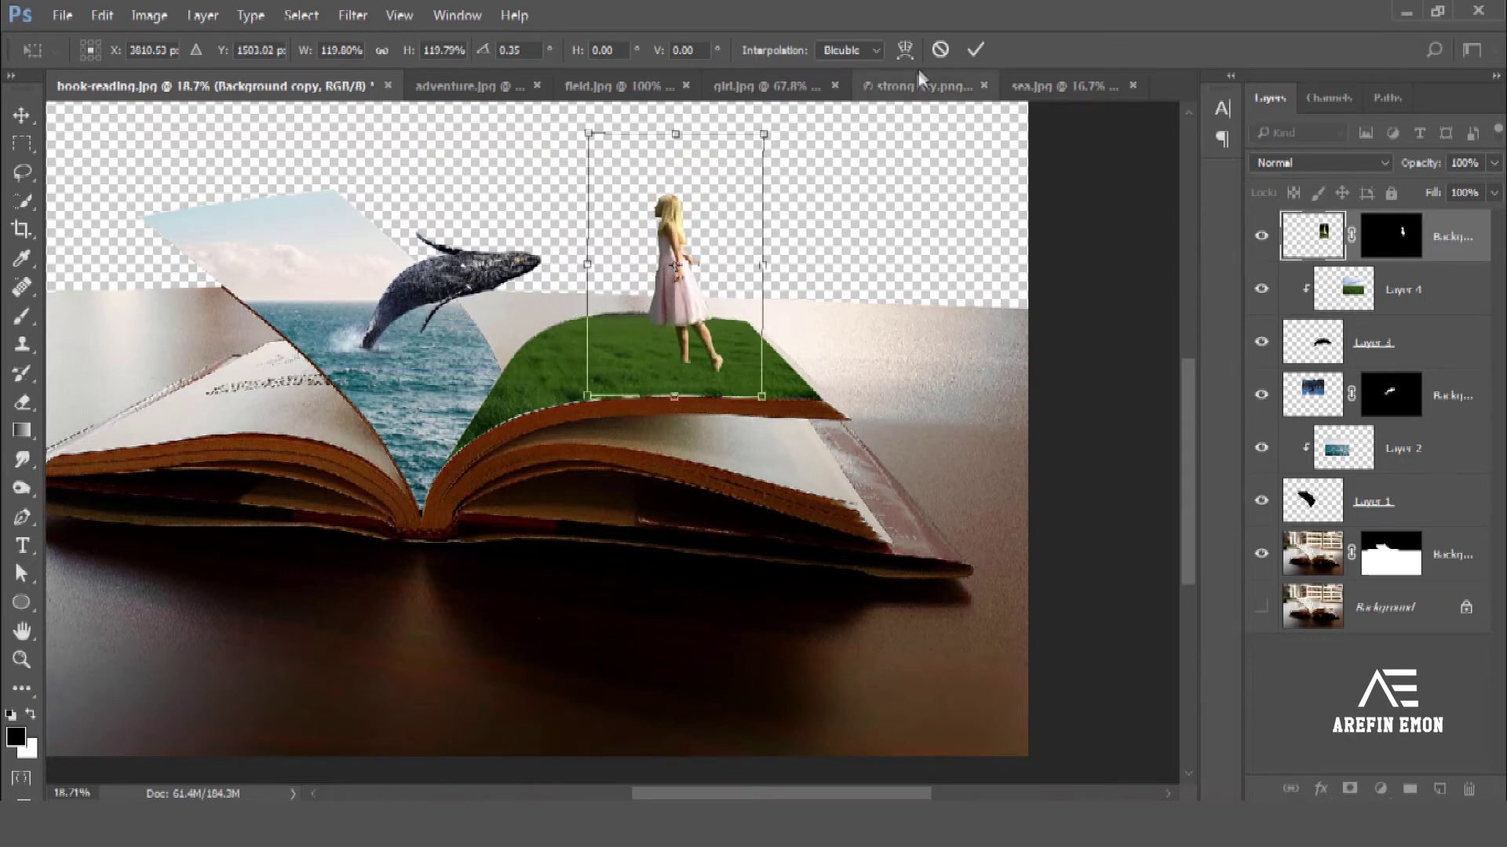
drag(762, 134, 799, 106)
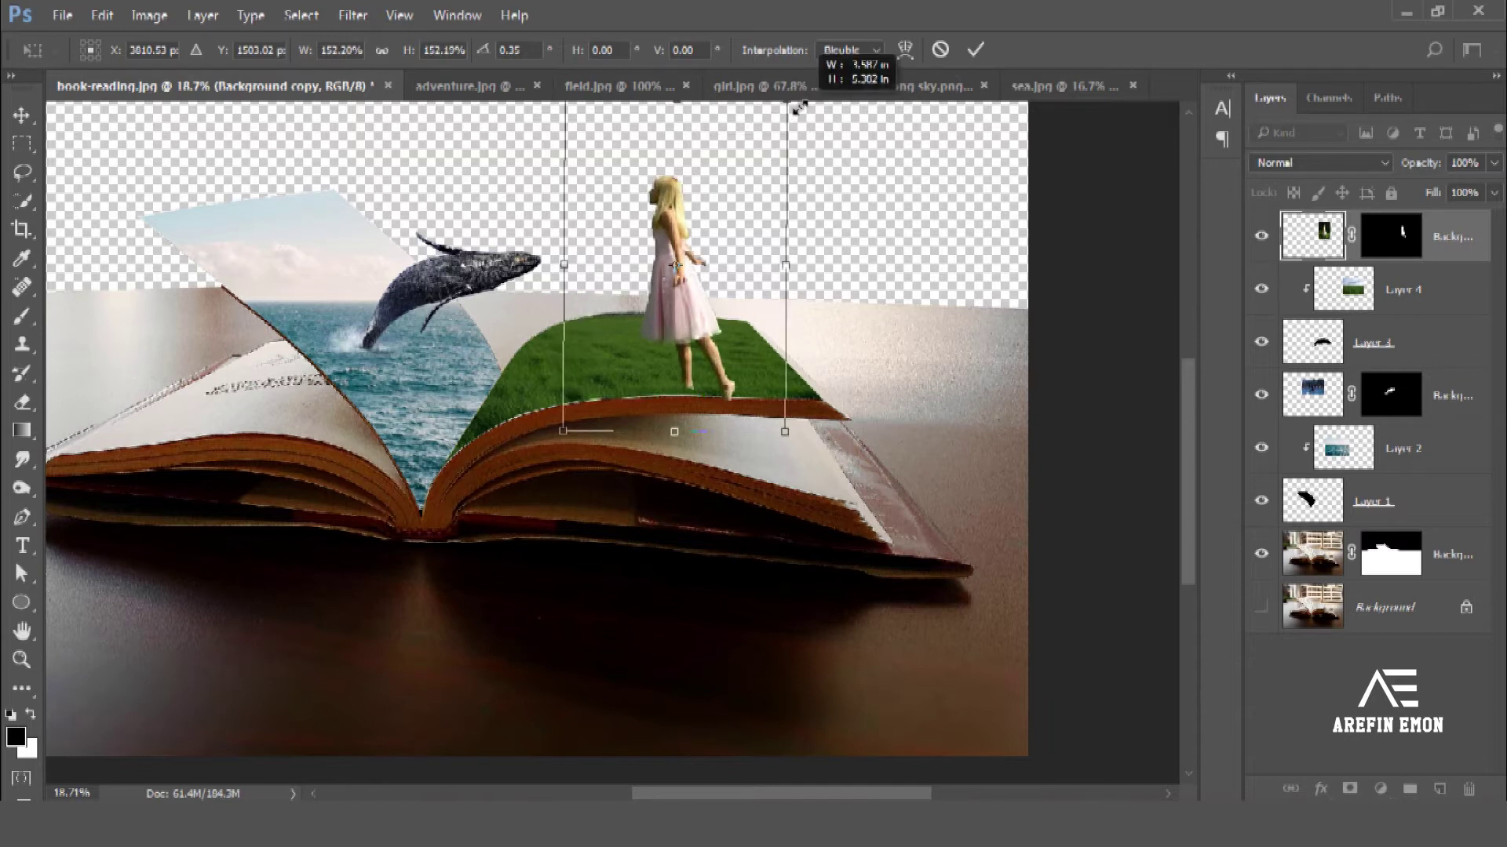
drag(719, 243, 705, 225)
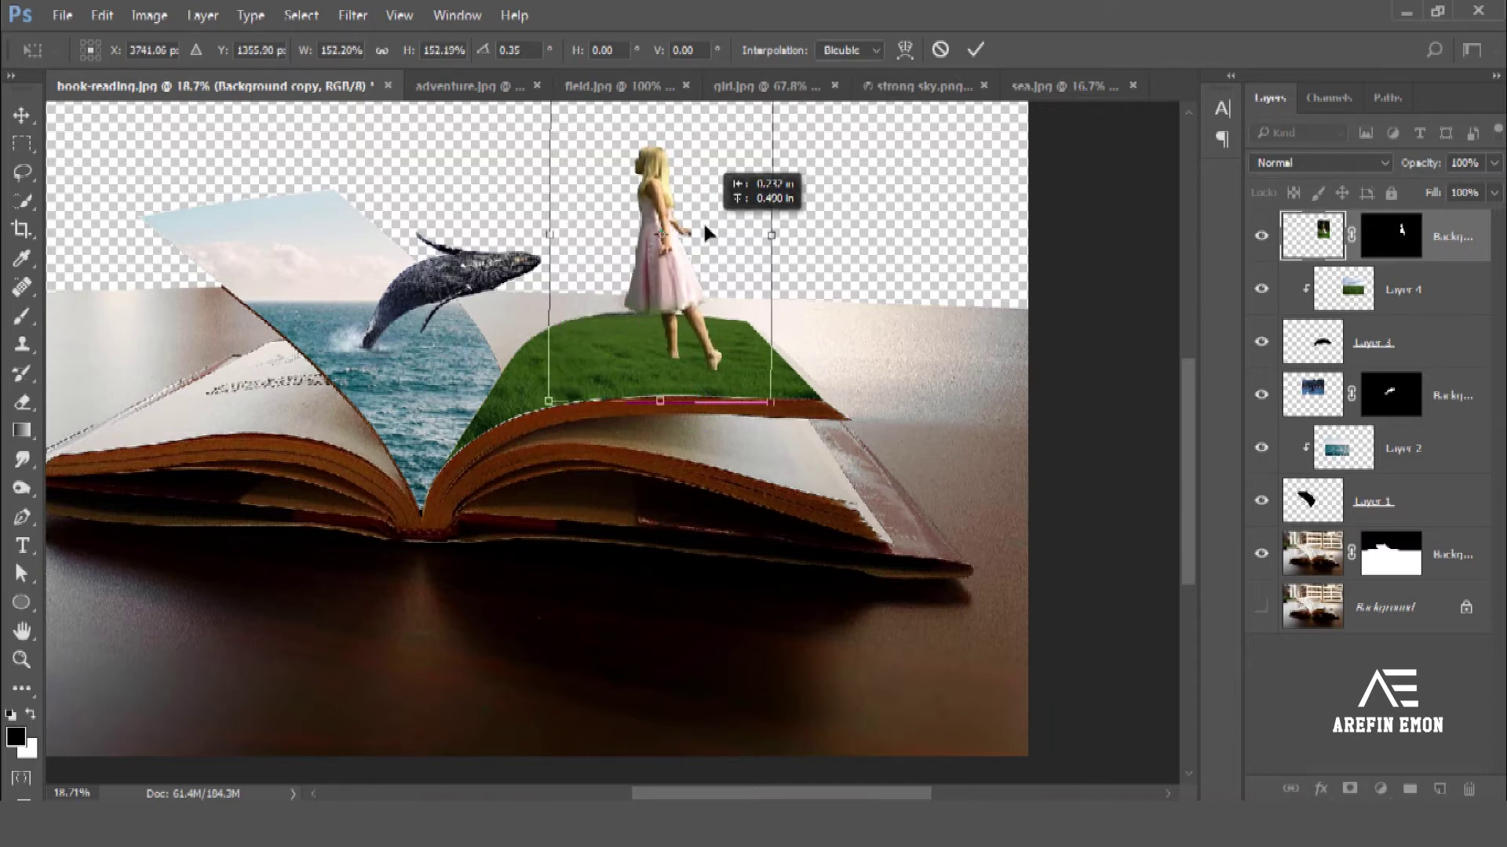
click(976, 49)
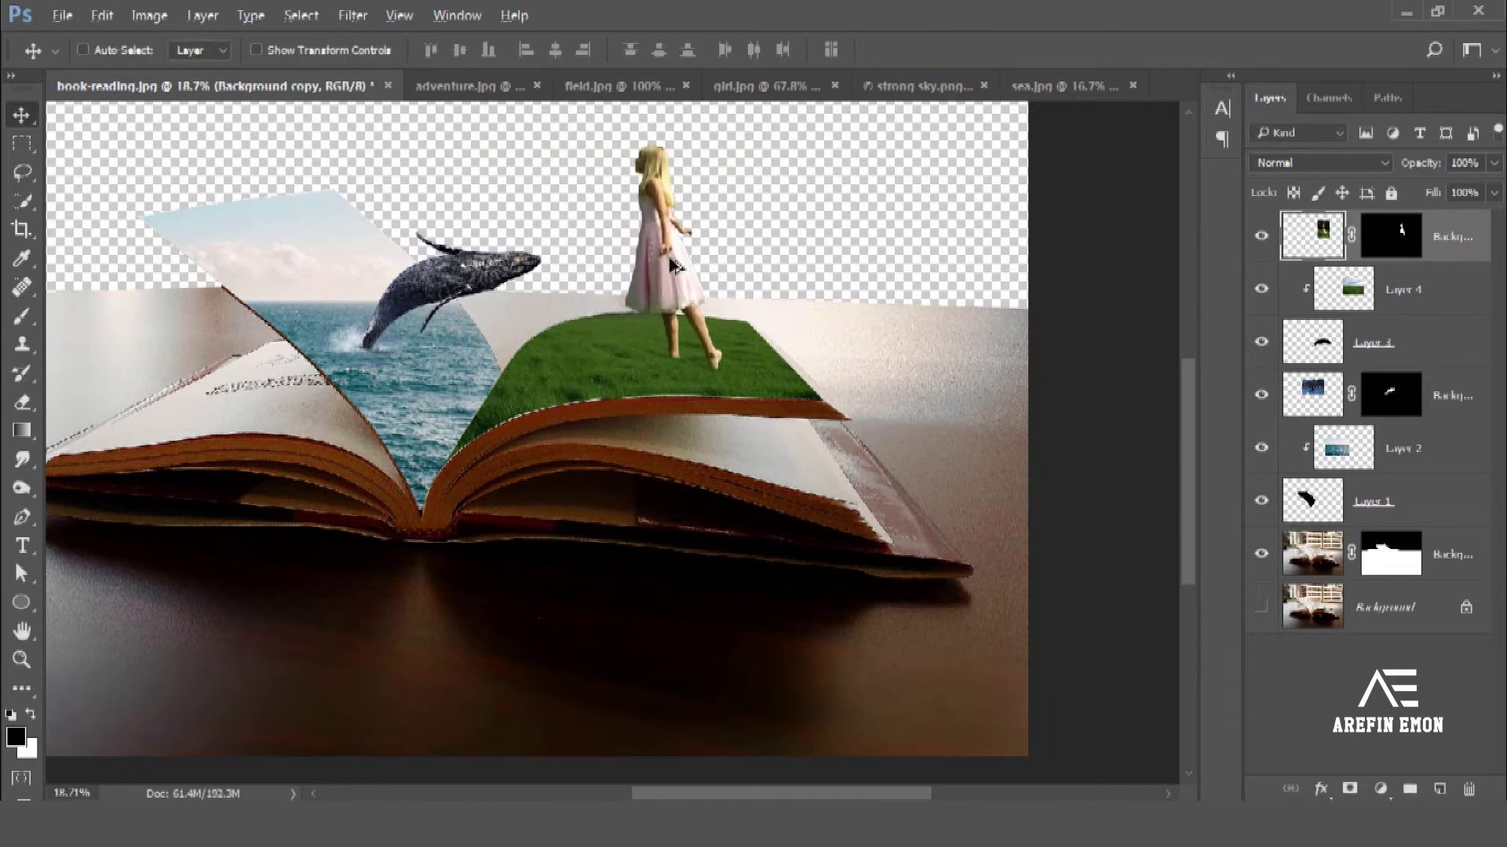
Step: Nudge the girl left, then brush on her layer mask to let grass cover the left foot
drag(671, 262, 632, 276)
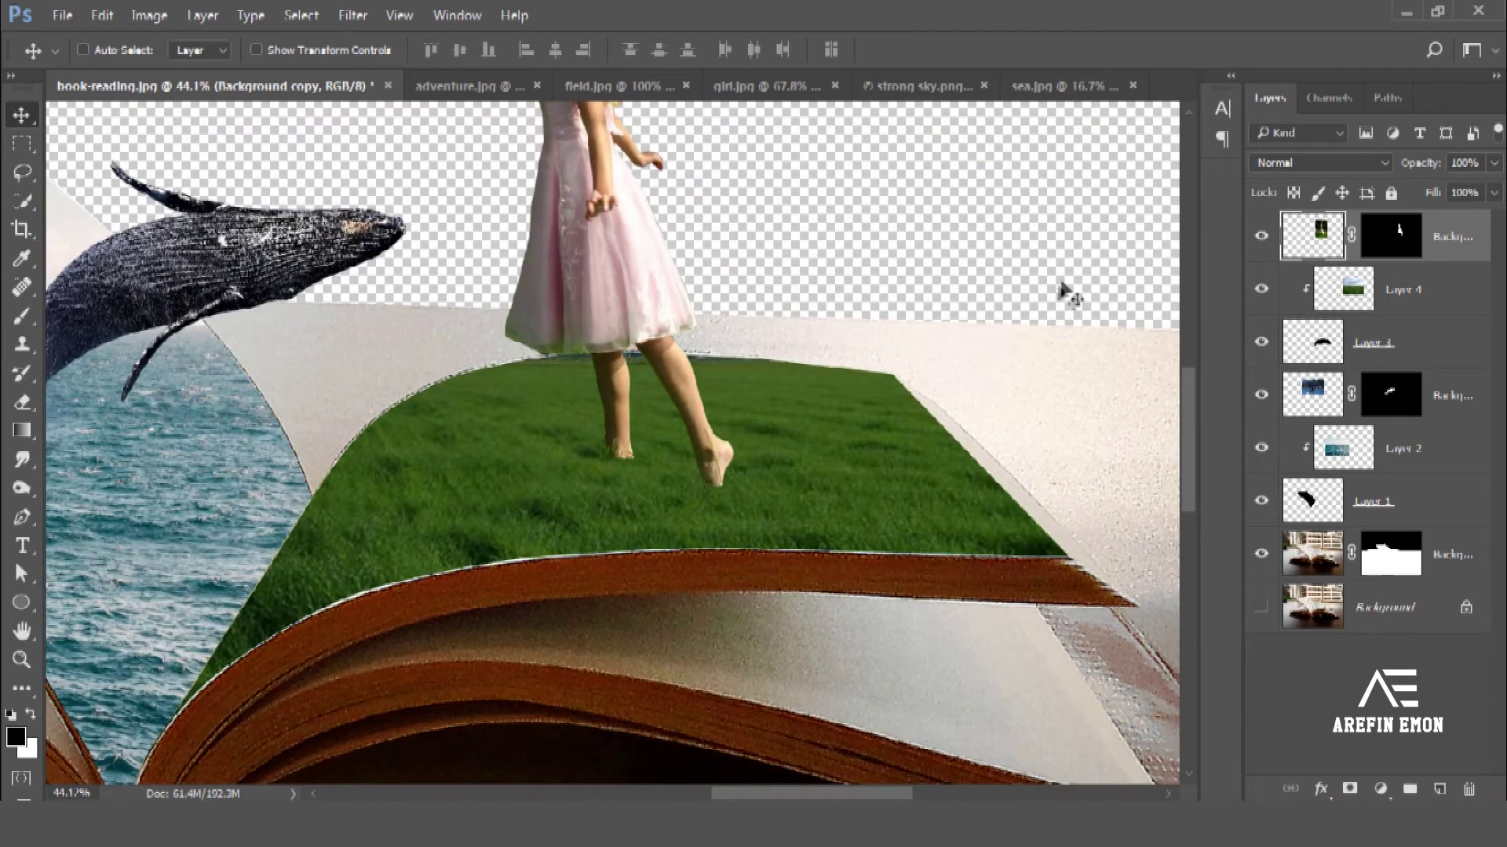
click(1377, 243)
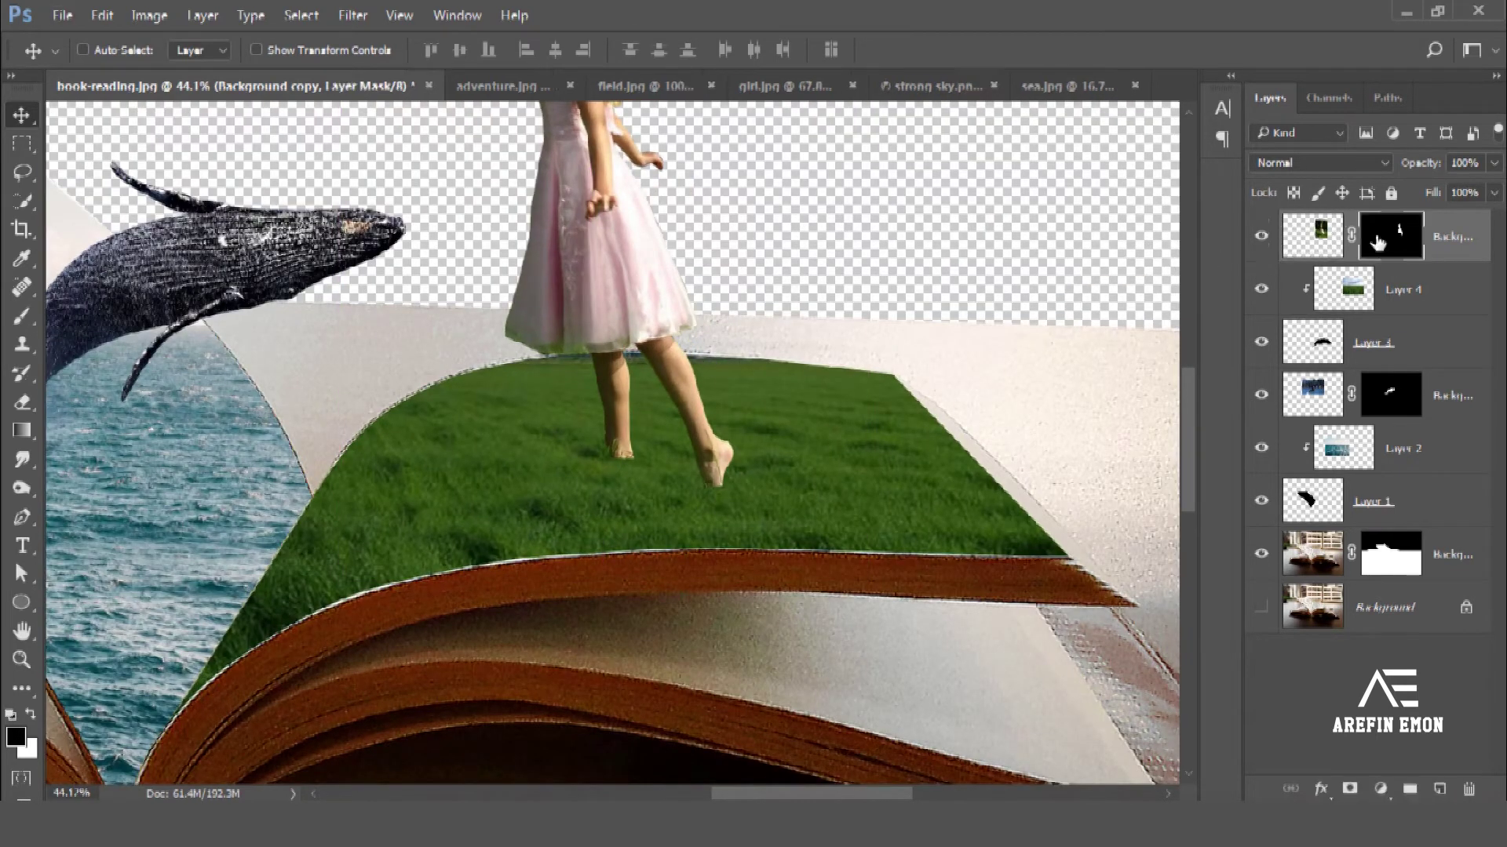
click(22, 316)
scroll(605, 461, up, 3)
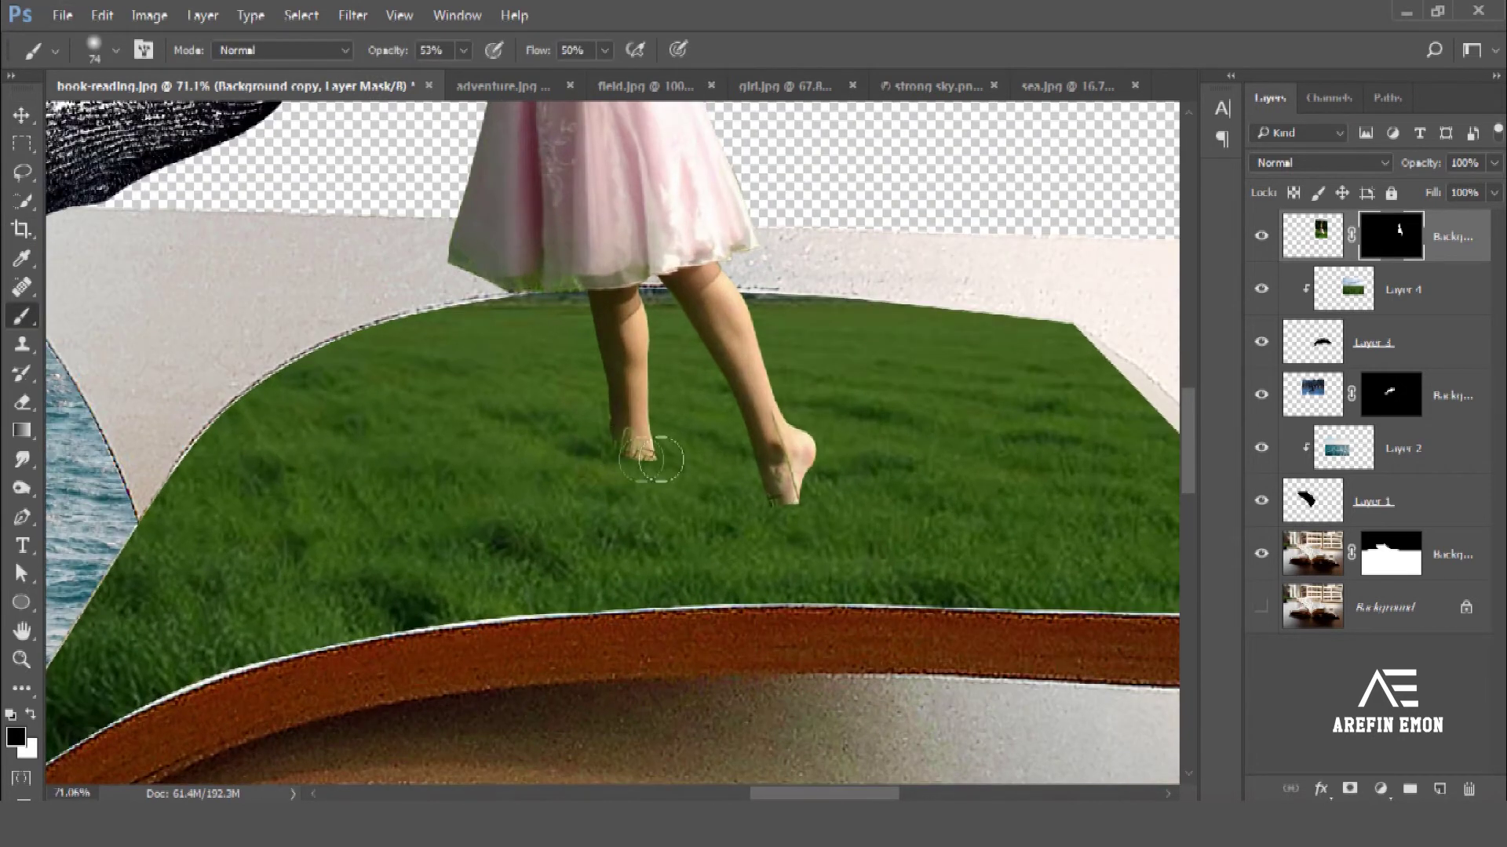
drag(630, 446, 620, 408)
key(ctrl+z)
click(32, 715)
drag(623, 461, 646, 454)
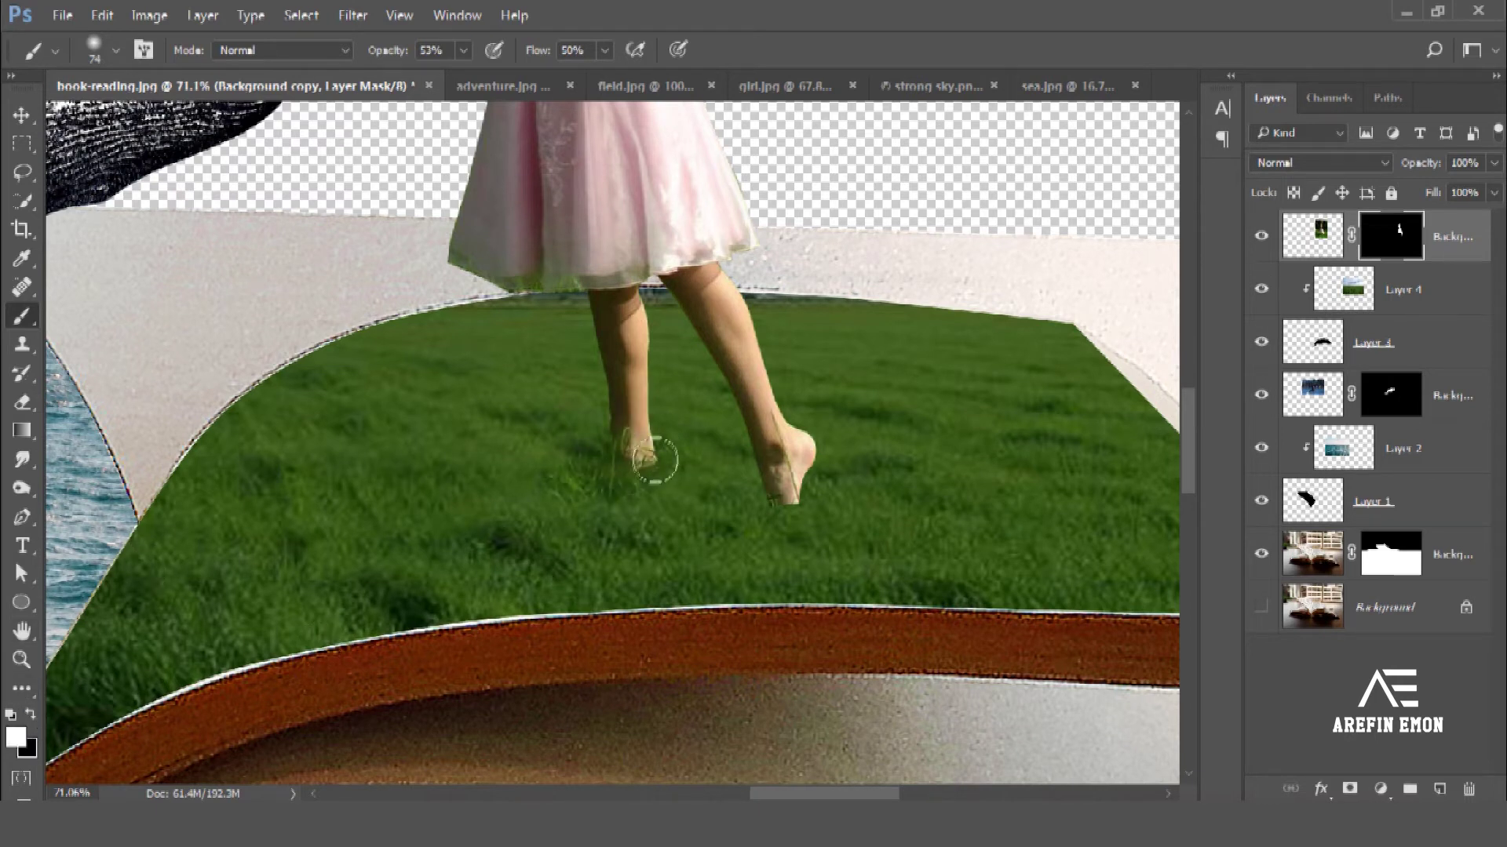
drag(575, 387, 683, 475)
Step: At 50% brush flow and opacity, paint grass strands over the right foot, toes and dark patch
click(572, 50)
click(429, 51)
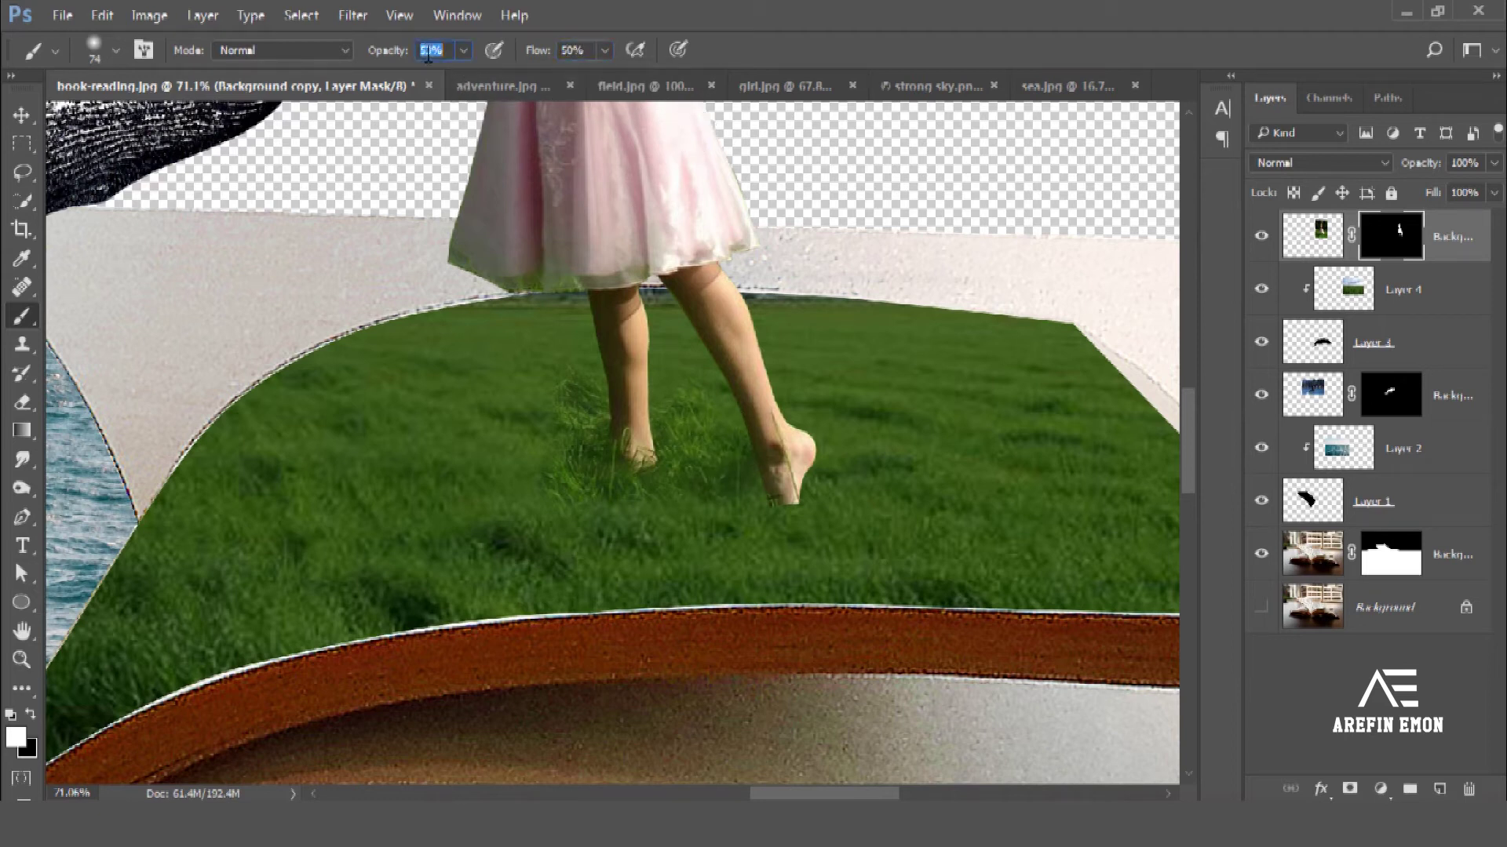
text(50)
mouse_move(729, 439)
mouse_down()
mouse_move(723, 521)
mouse_move(874, 539)
mouse_move(673, 521)
mouse_move(494, 444)
mouse_move(569, 321)
mouse_move(416, 393)
mouse_up()
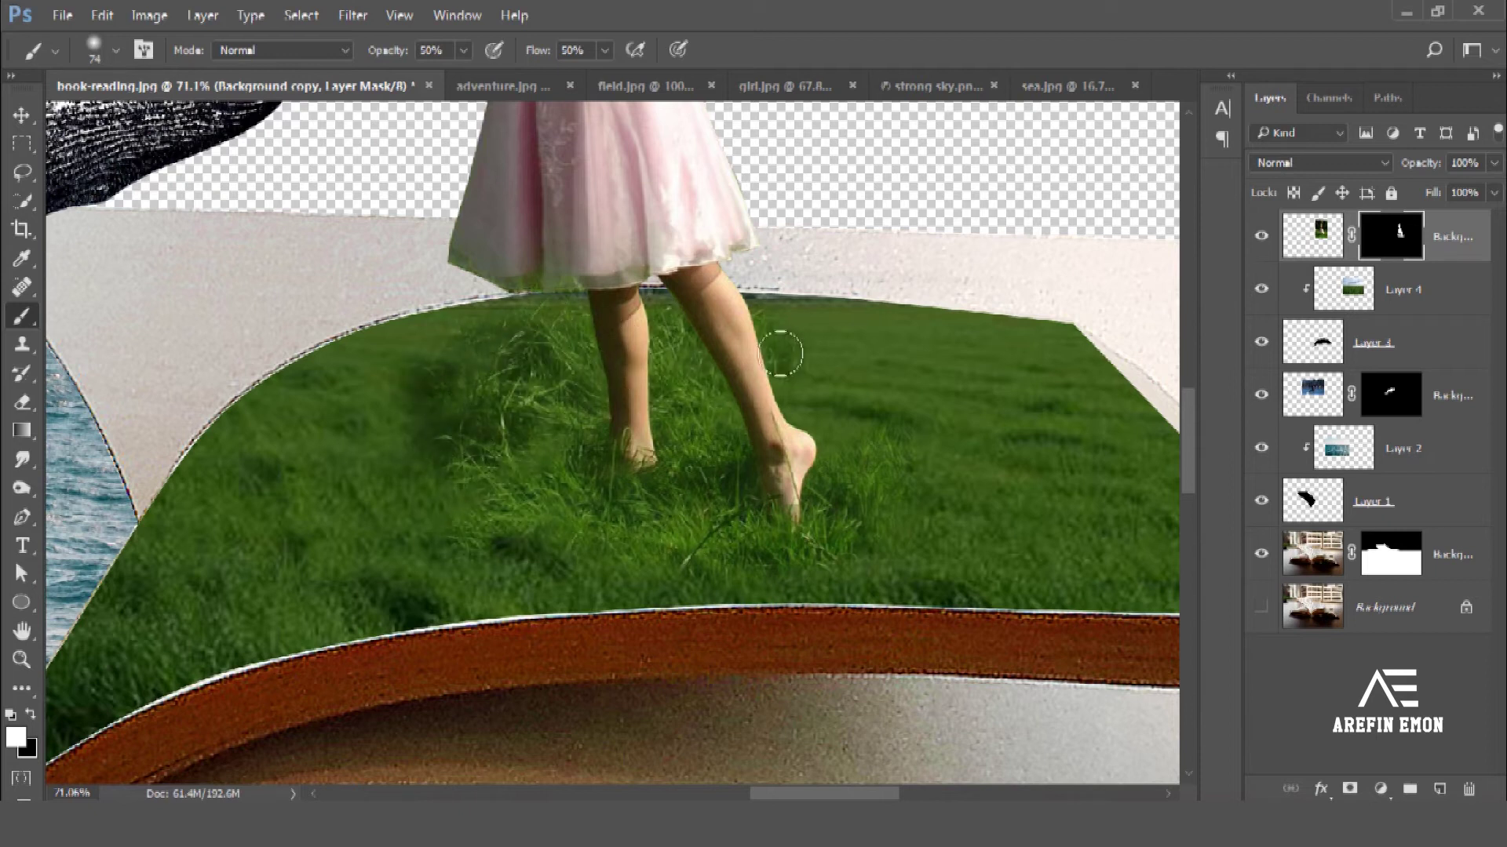
scroll(641, 565, down, 5)
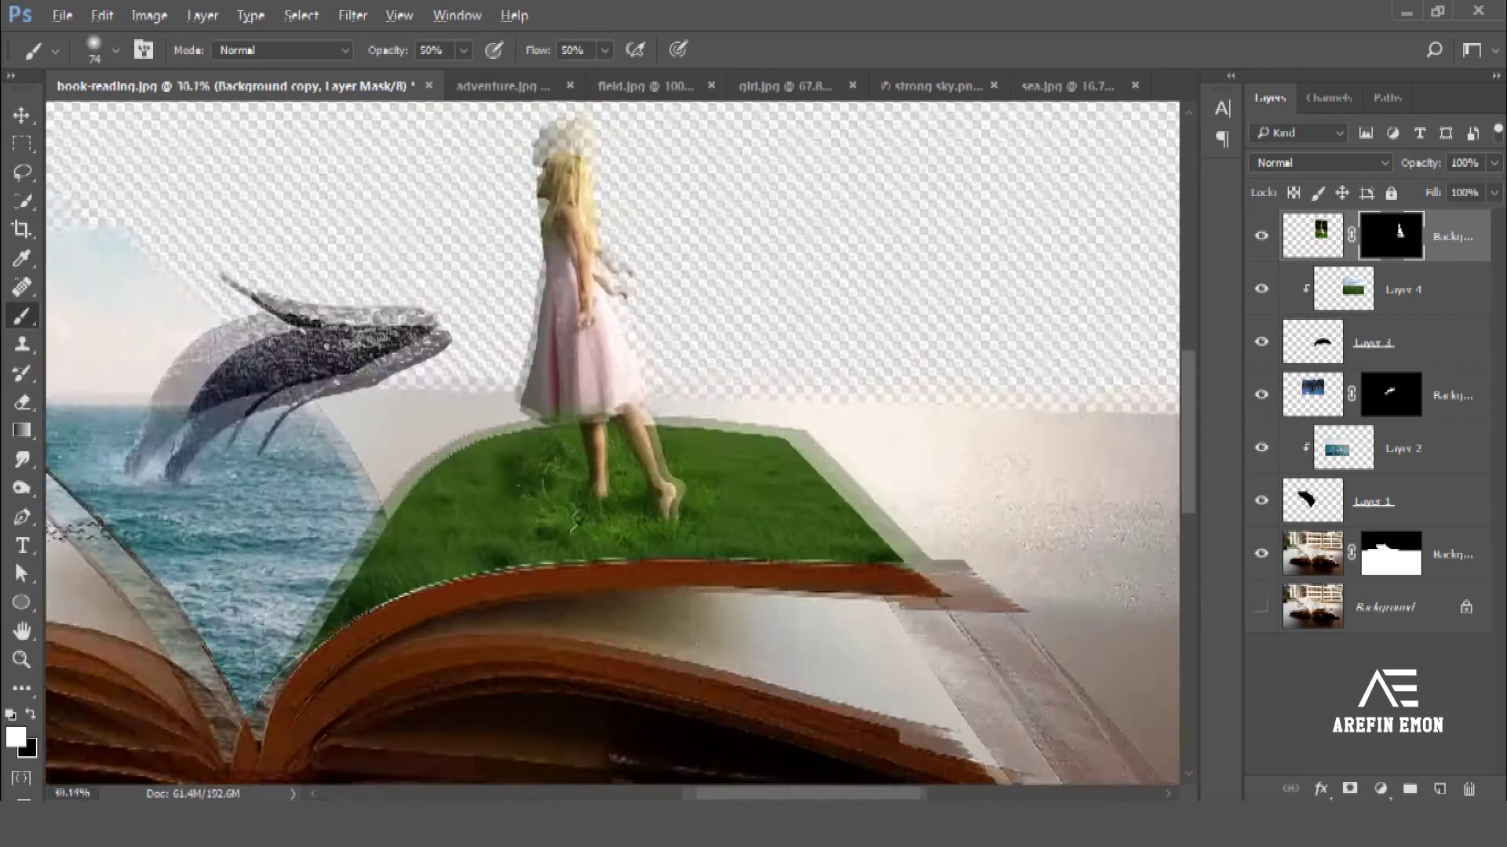
scroll(497, 286, up, 8)
mouse_move(543, 382)
mouse_down()
mouse_move(491, 346)
mouse_move(498, 313)
mouse_move(612, 470)
mouse_move(721, 406)
mouse_up()
scroll(721, 406, down, 3)
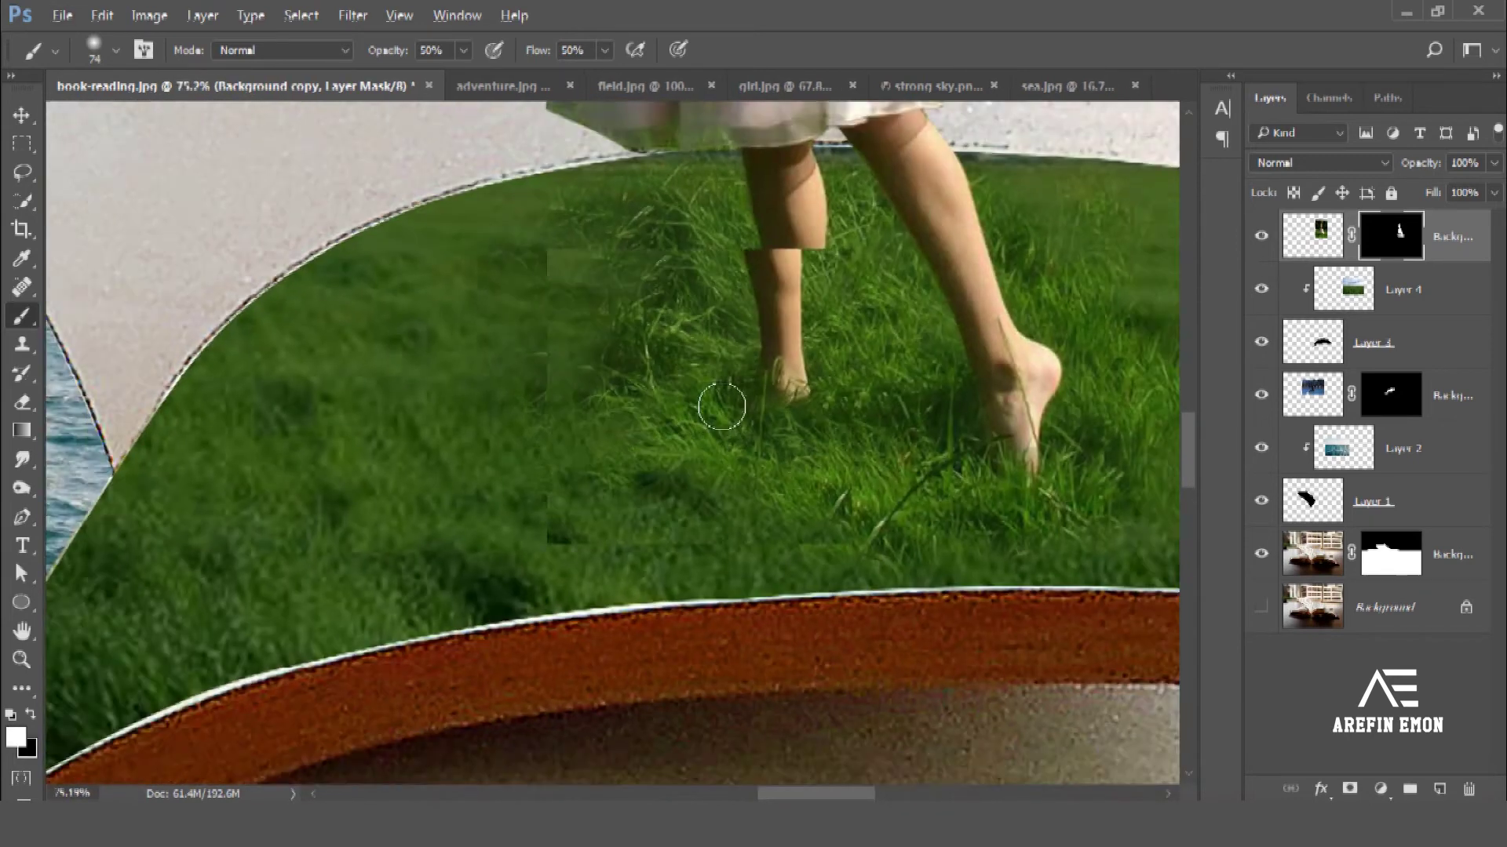
scroll(721, 406, down, 2)
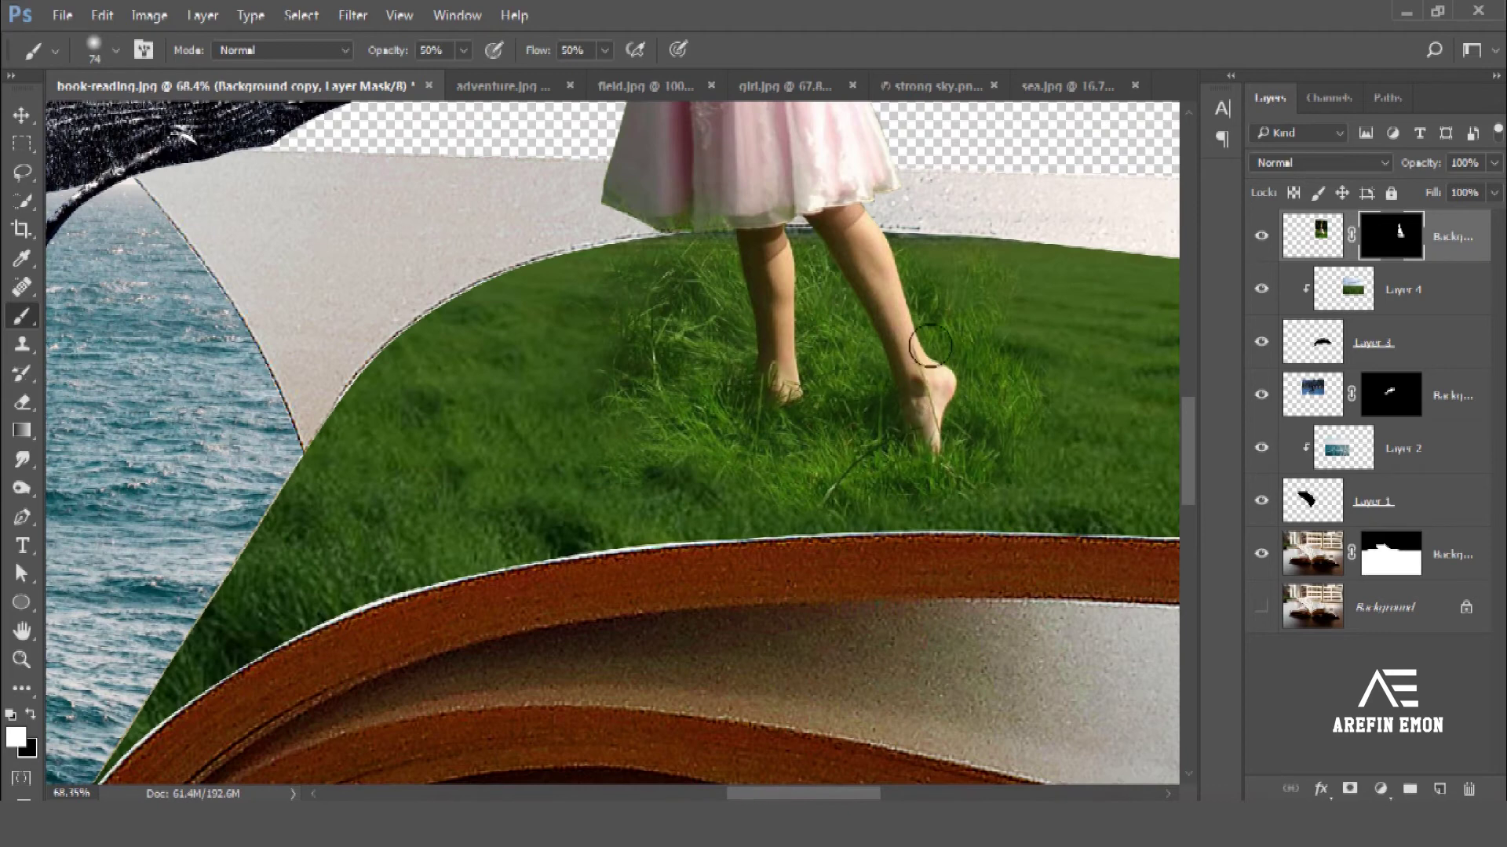
scroll(867, 358, down, 2)
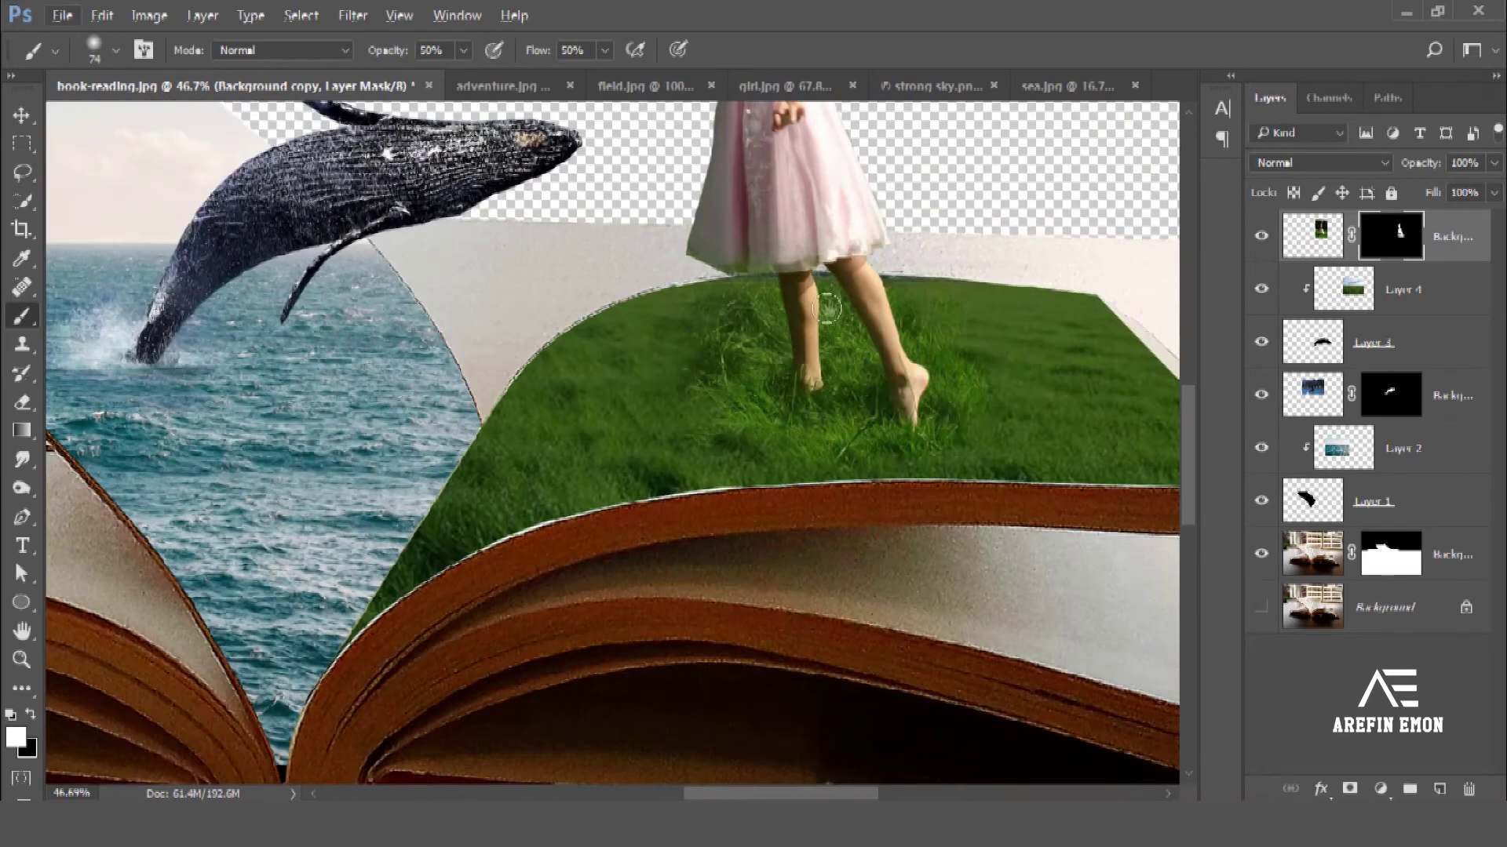
scroll(847, 408, down, 2)
scroll(824, 471, down, 1)
scroll(801, 532, down, 1)
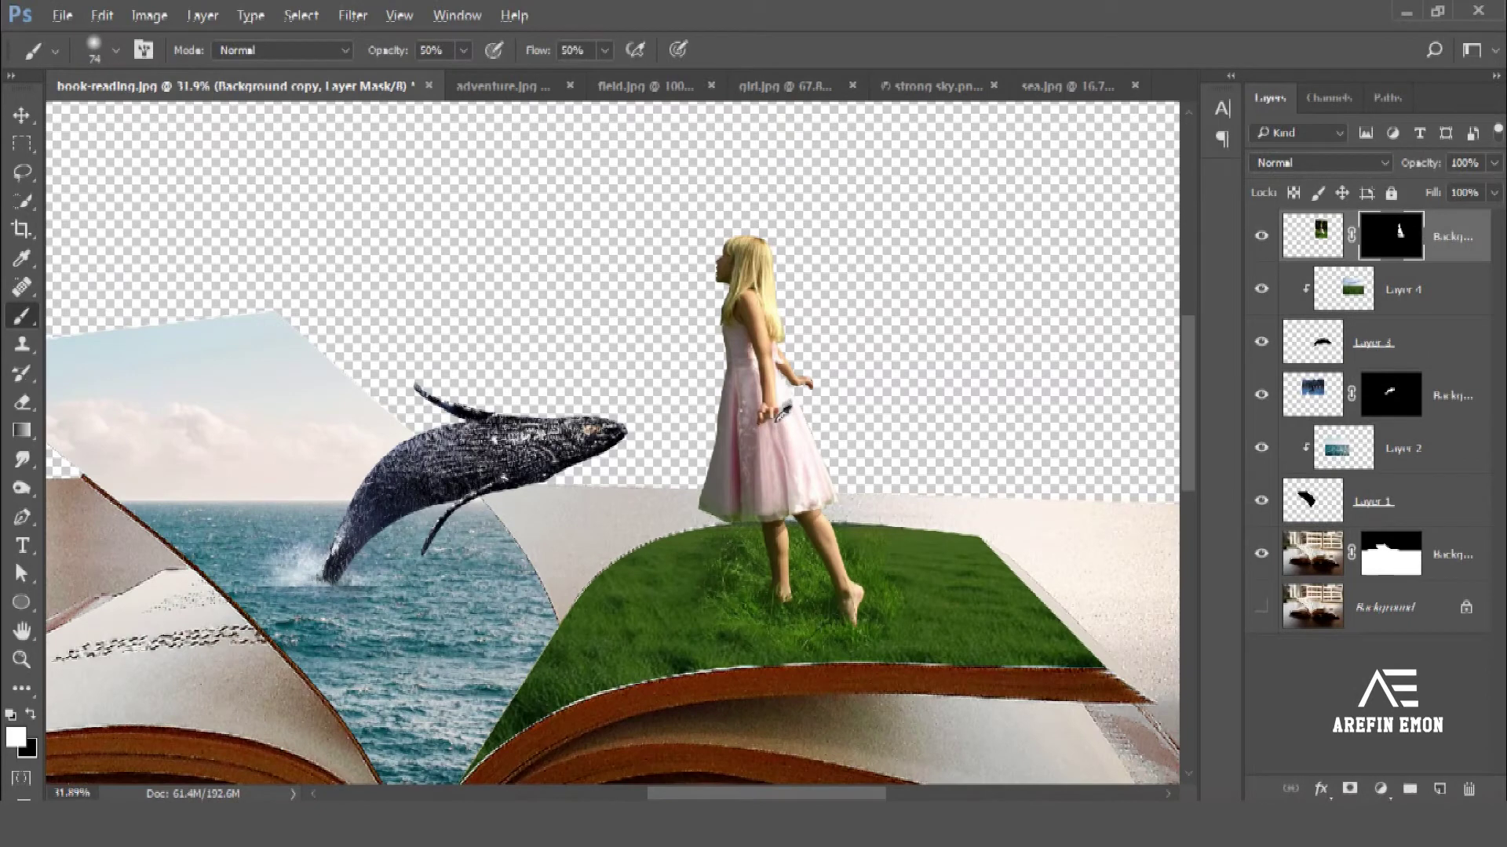
scroll(802, 532, up, 3)
scroll(785, 471, down, 5)
scroll(760, 416, down, 4)
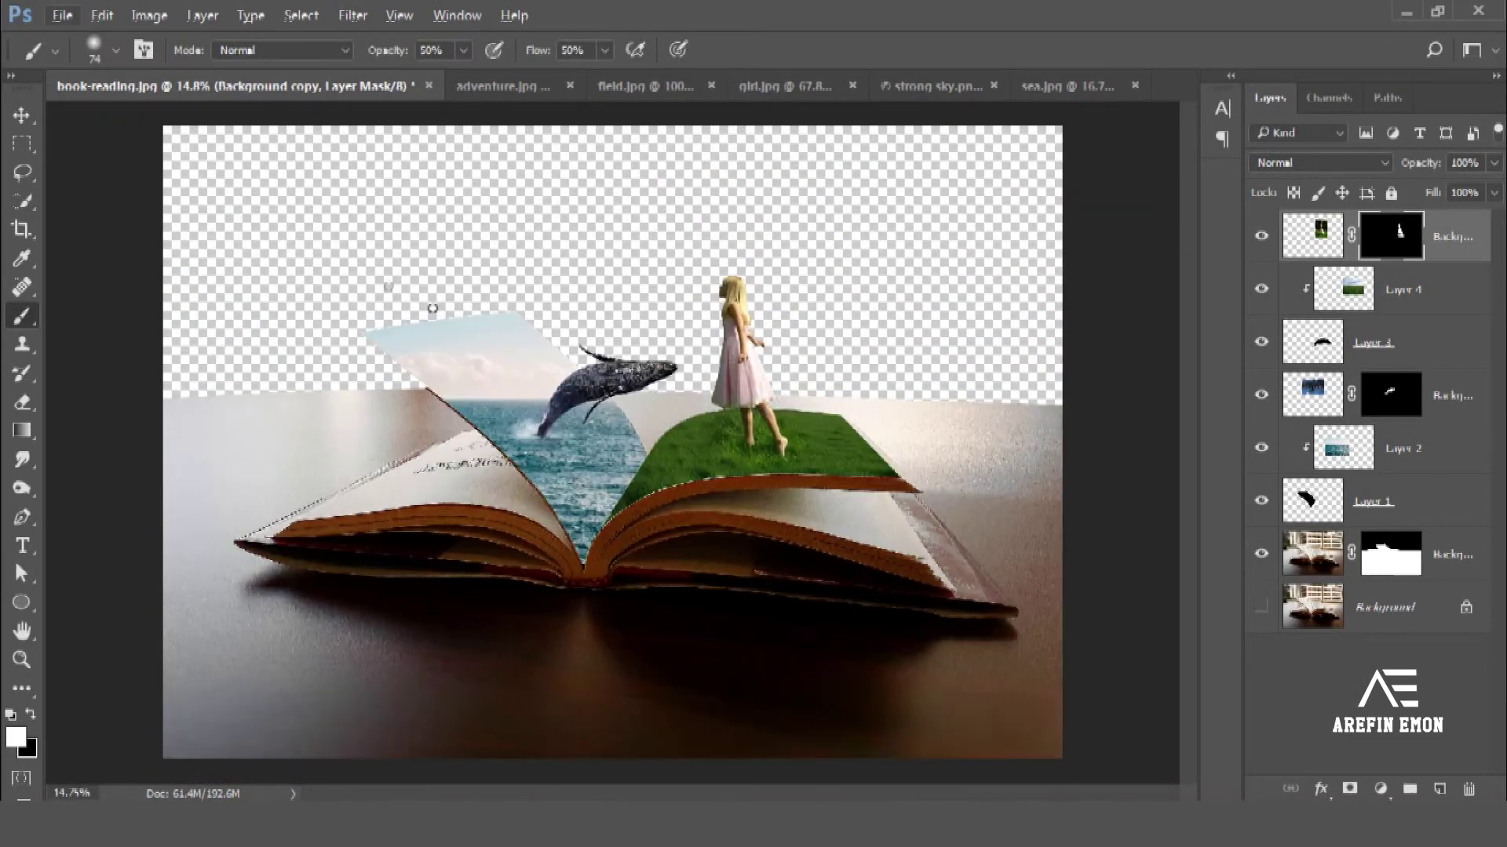
Step: Drag the strong sky image into the book composite, accepting the bit-depth mismatch
click(21, 115)
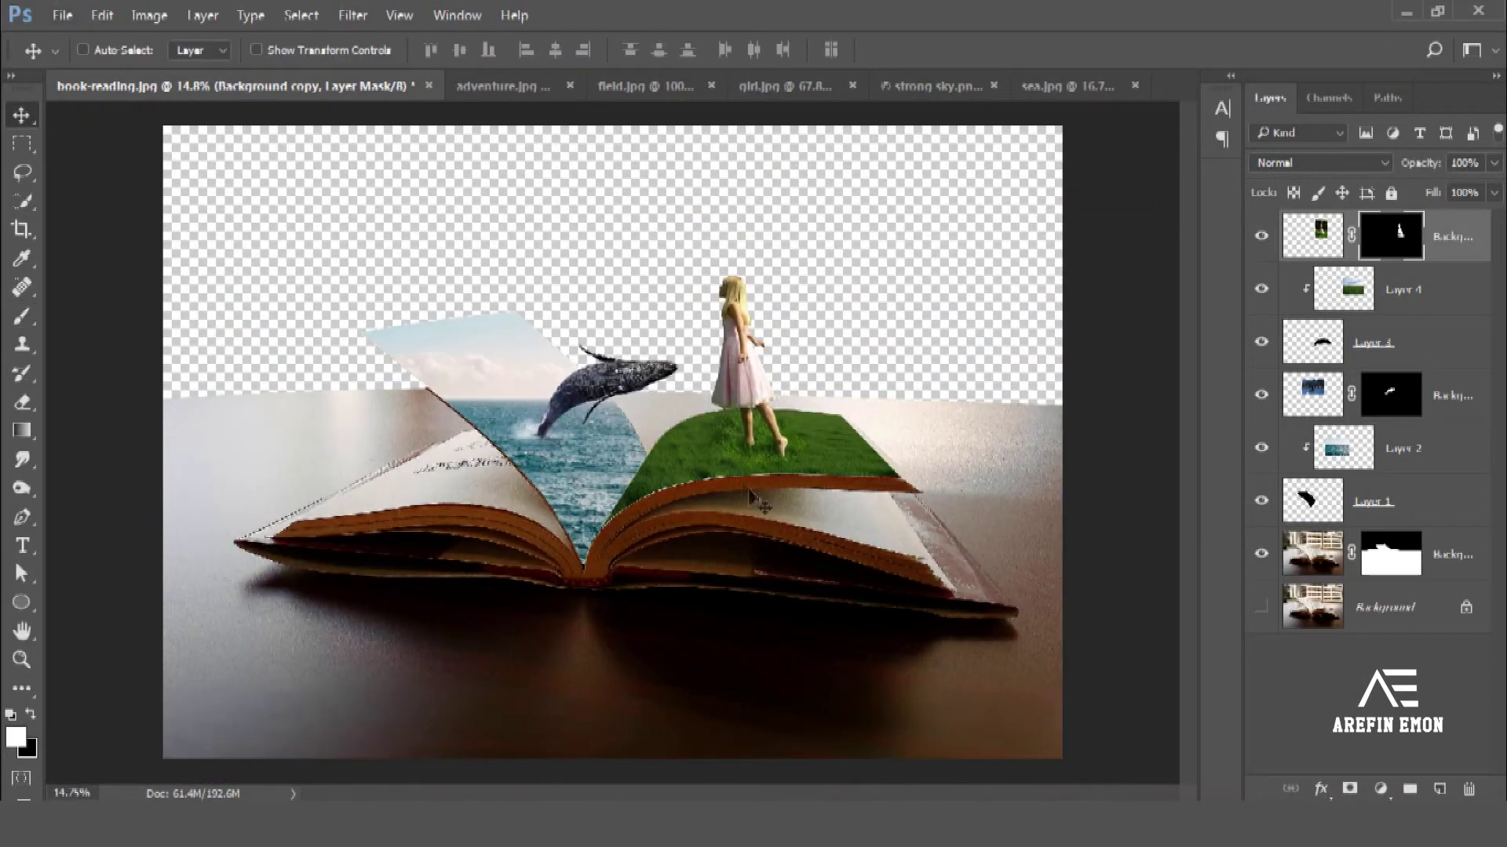
scroll(737, 455, up, 1)
scroll(746, 439, up, 1)
scroll(757, 419, down, 2)
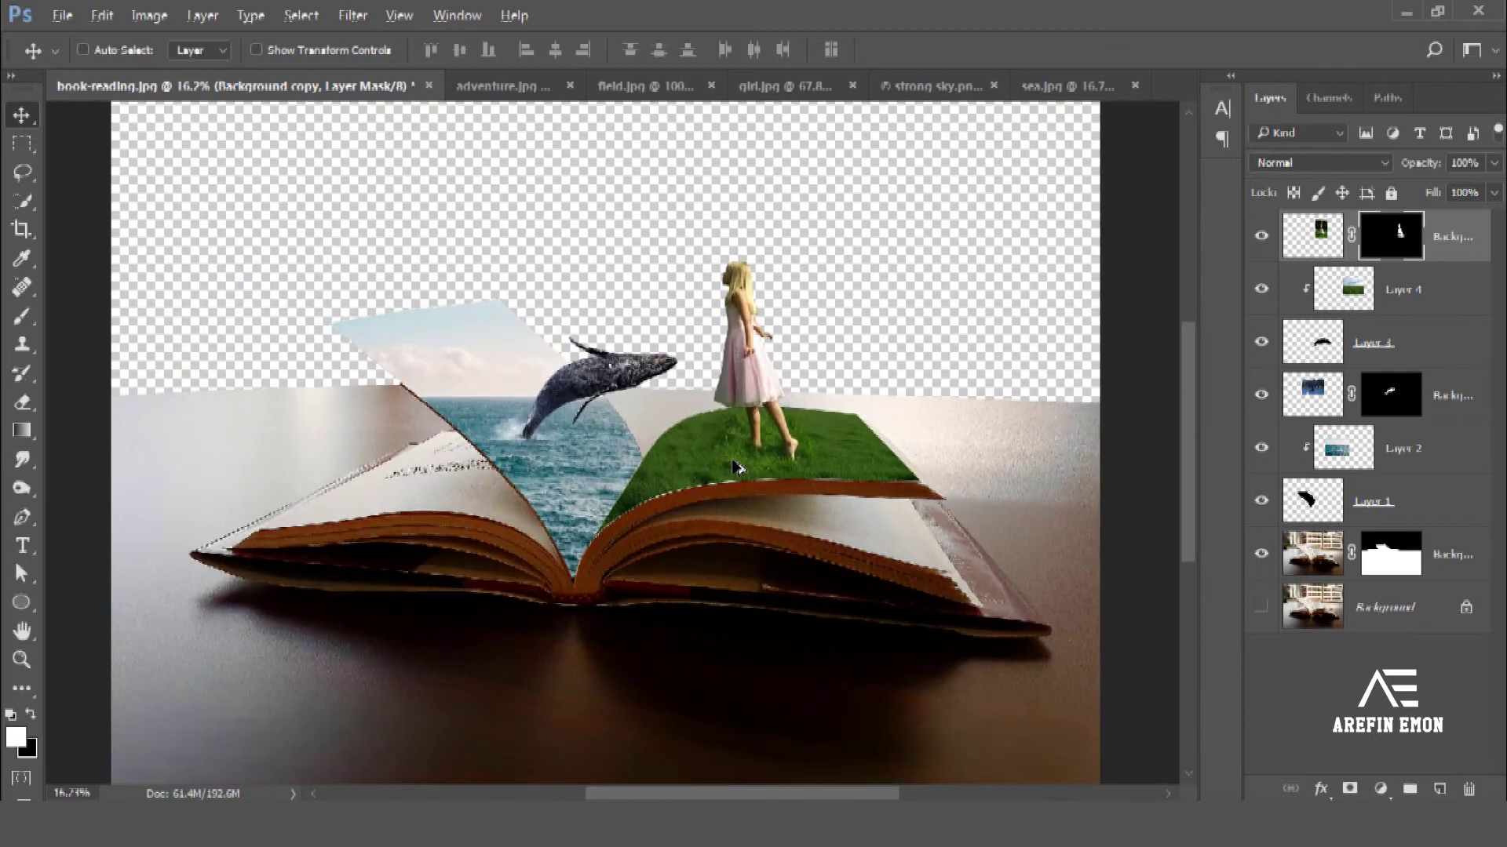
scroll(769, 400, down, 1)
scroll(775, 468, down, 1)
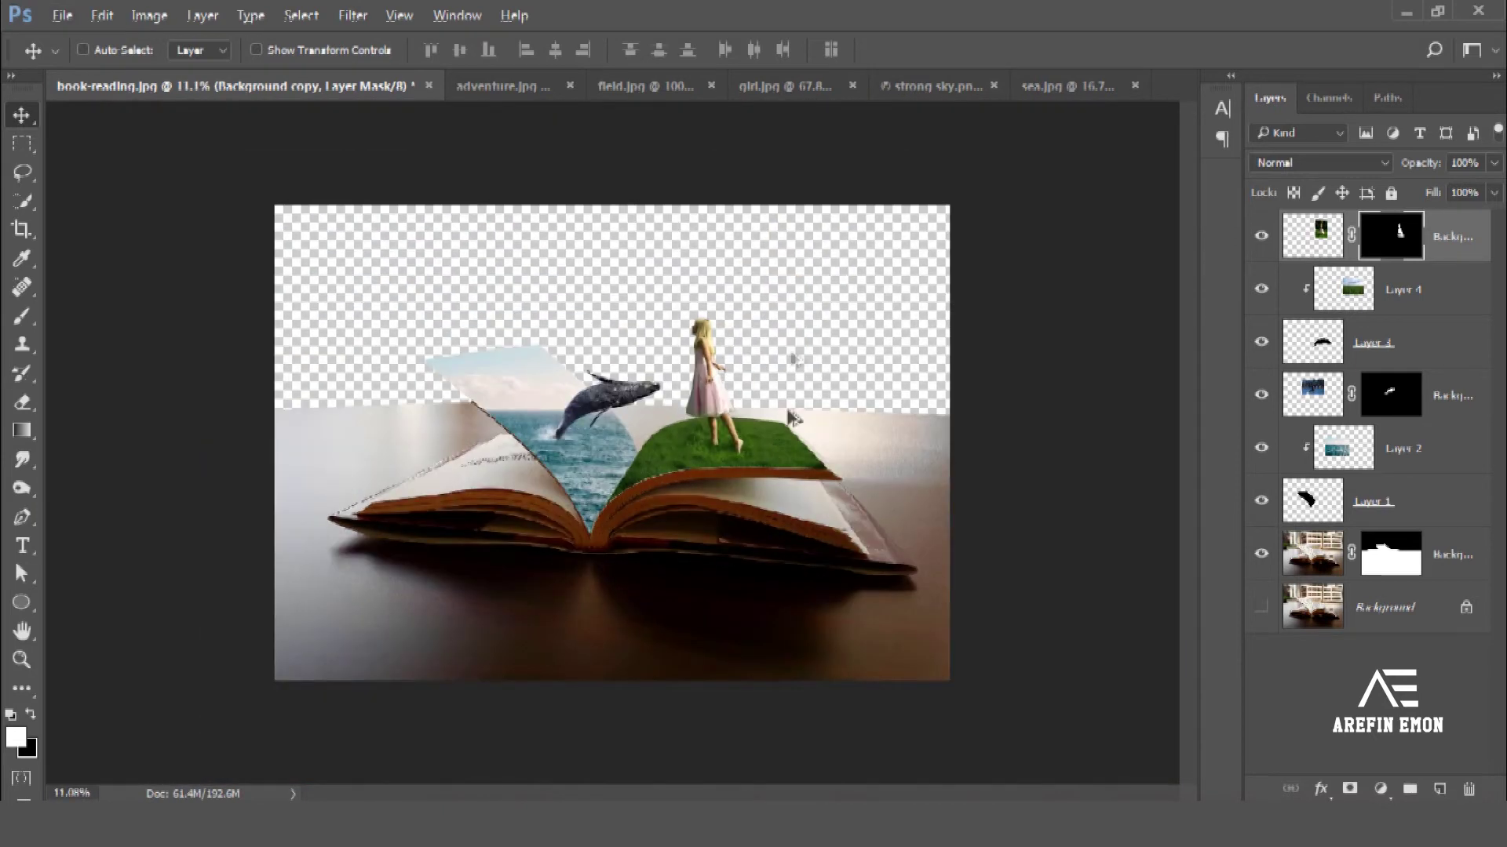
click(928, 86)
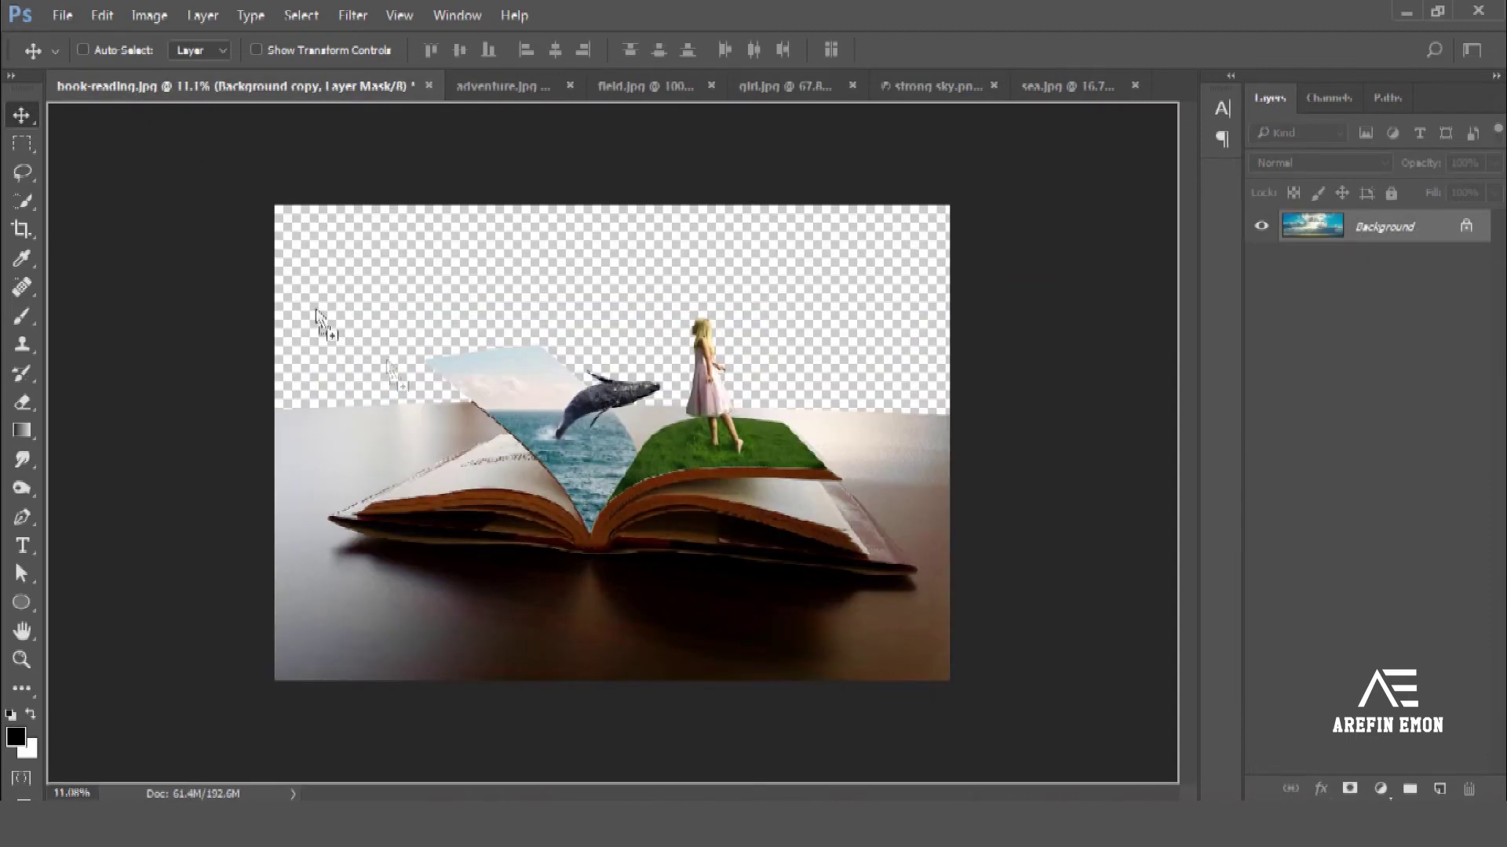
drag(327, 233, 624, 390)
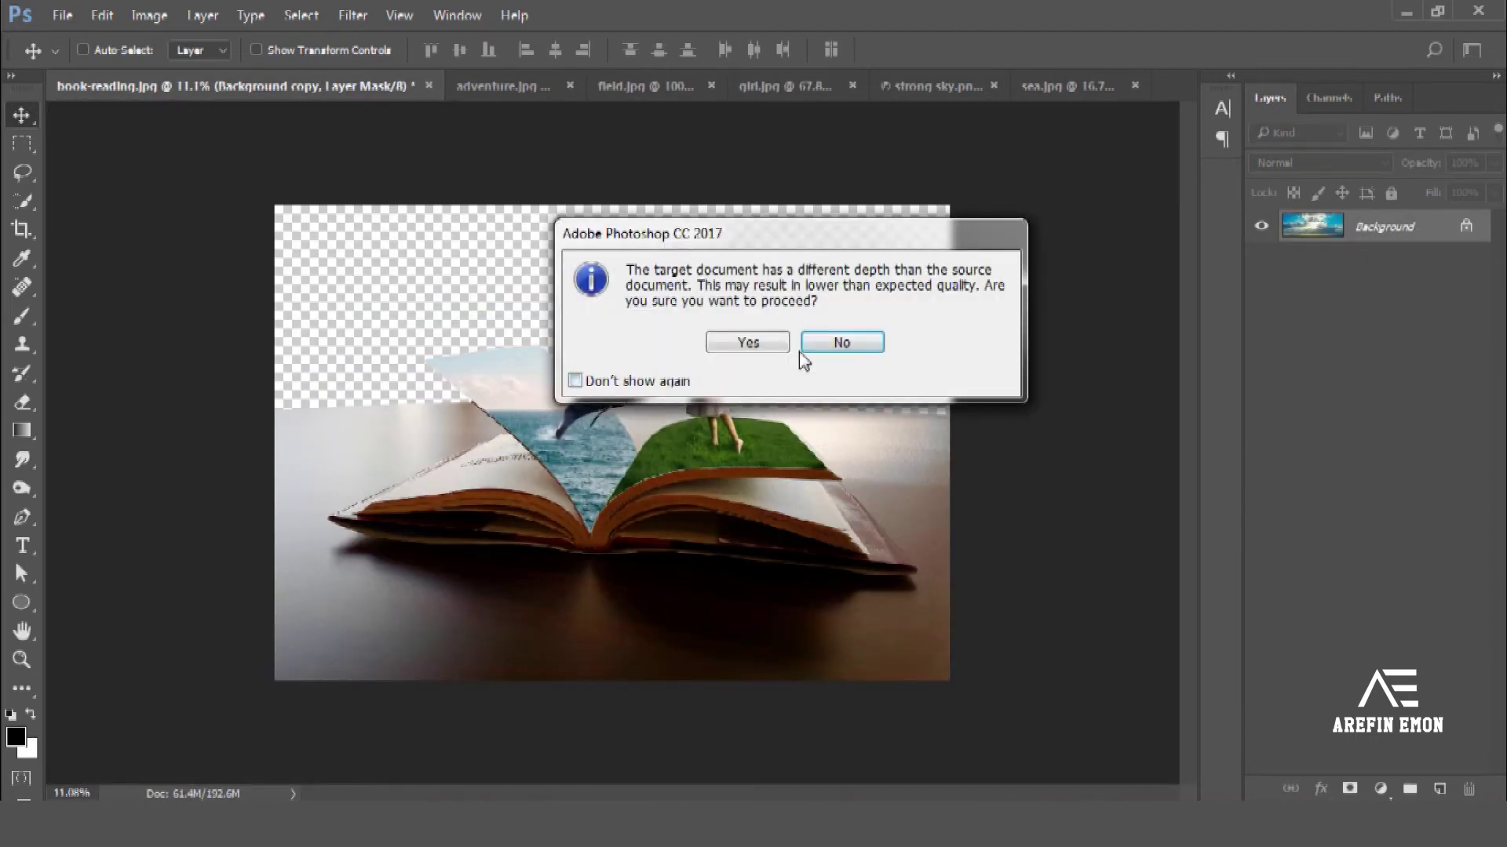
click(780, 343)
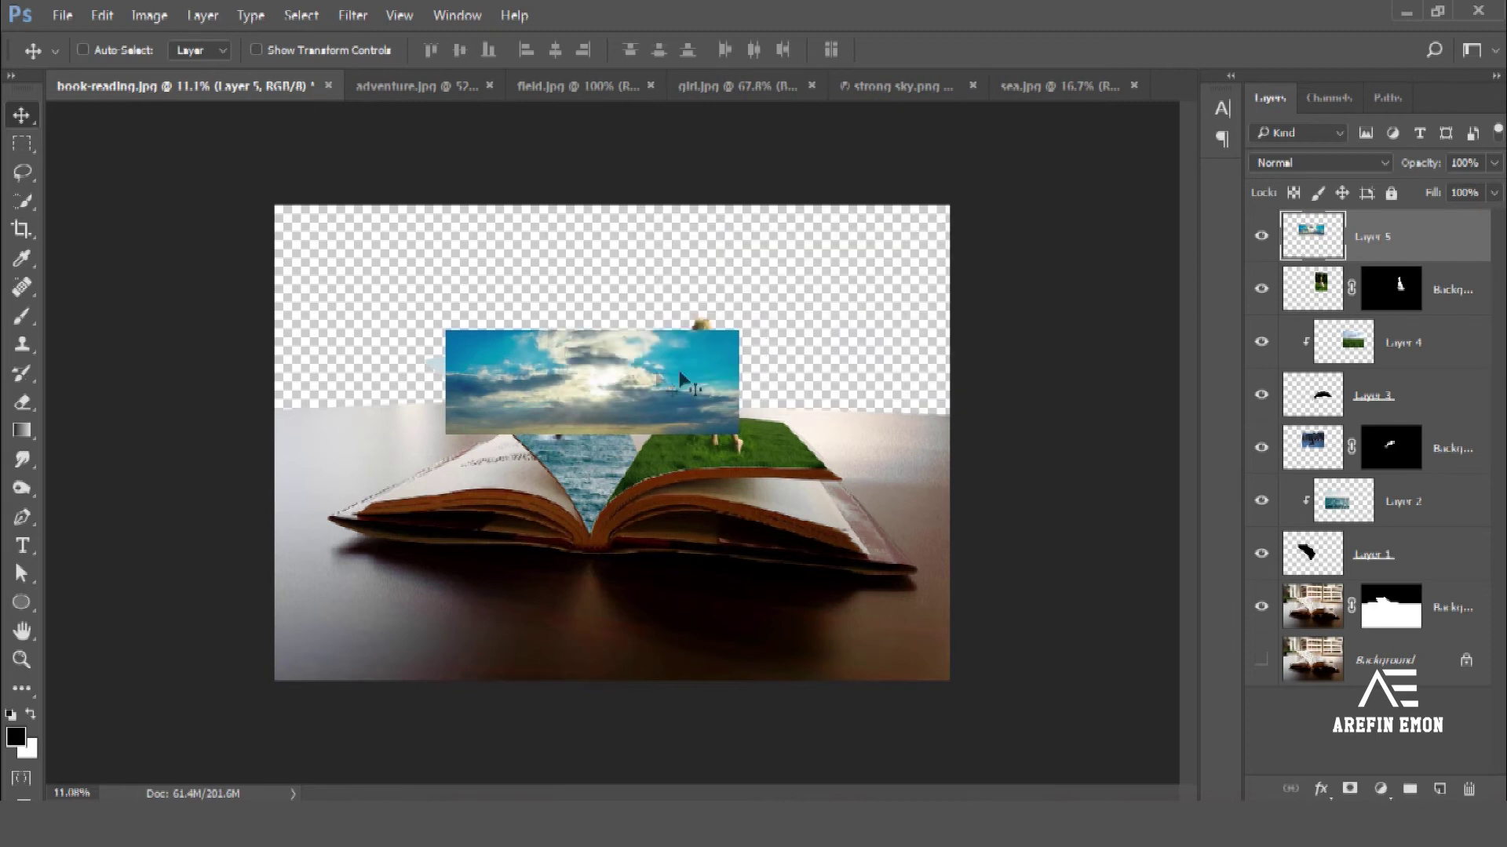
Step: Enlarge the sky layer with Free Transform to cover the top of the canvas
drag(680, 380, 684, 340)
key(ctrl+t)
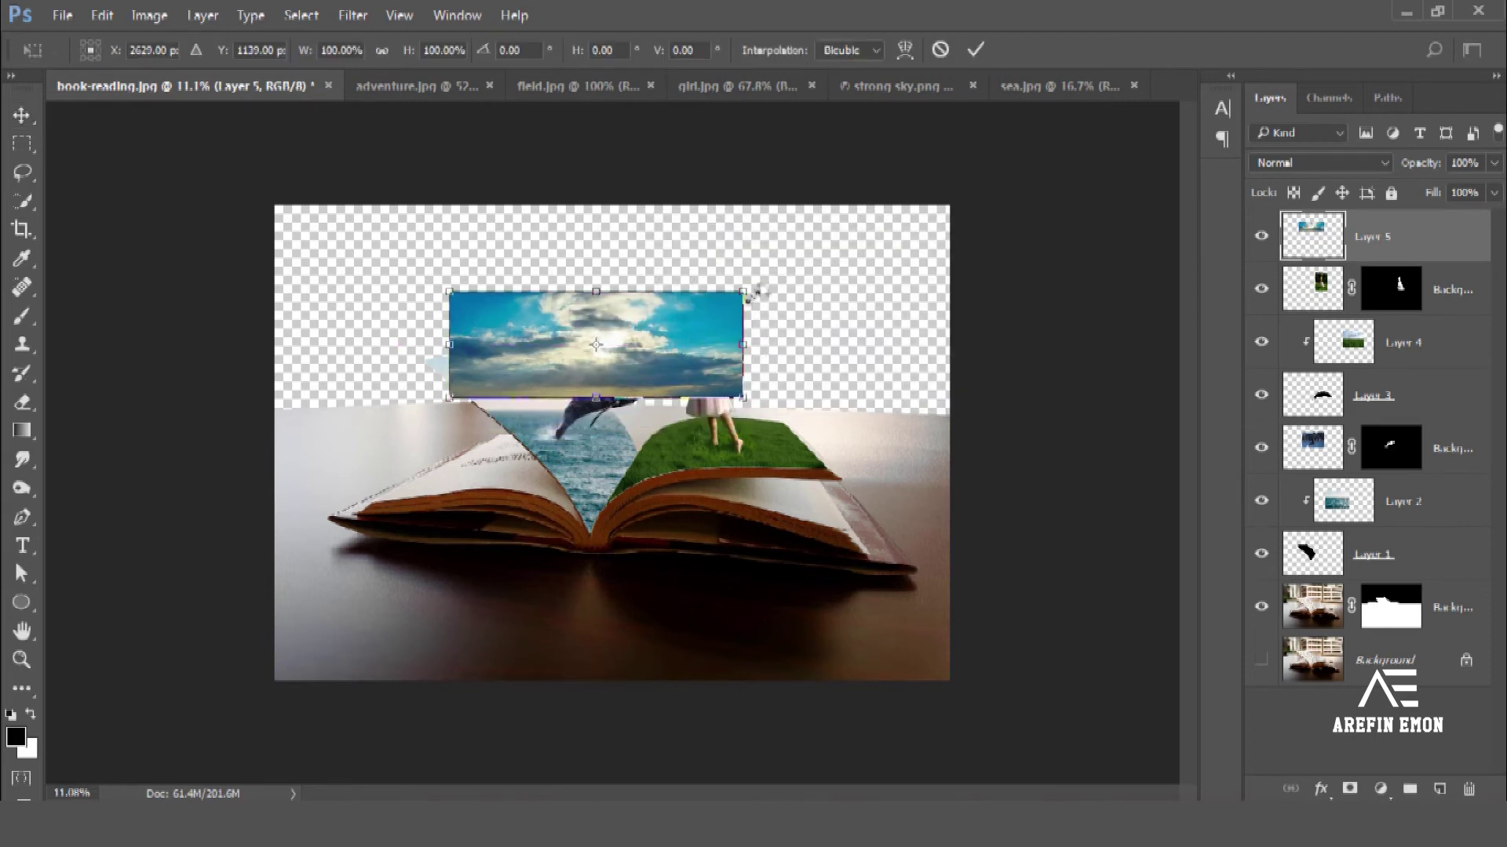
drag(744, 292, 986, 205)
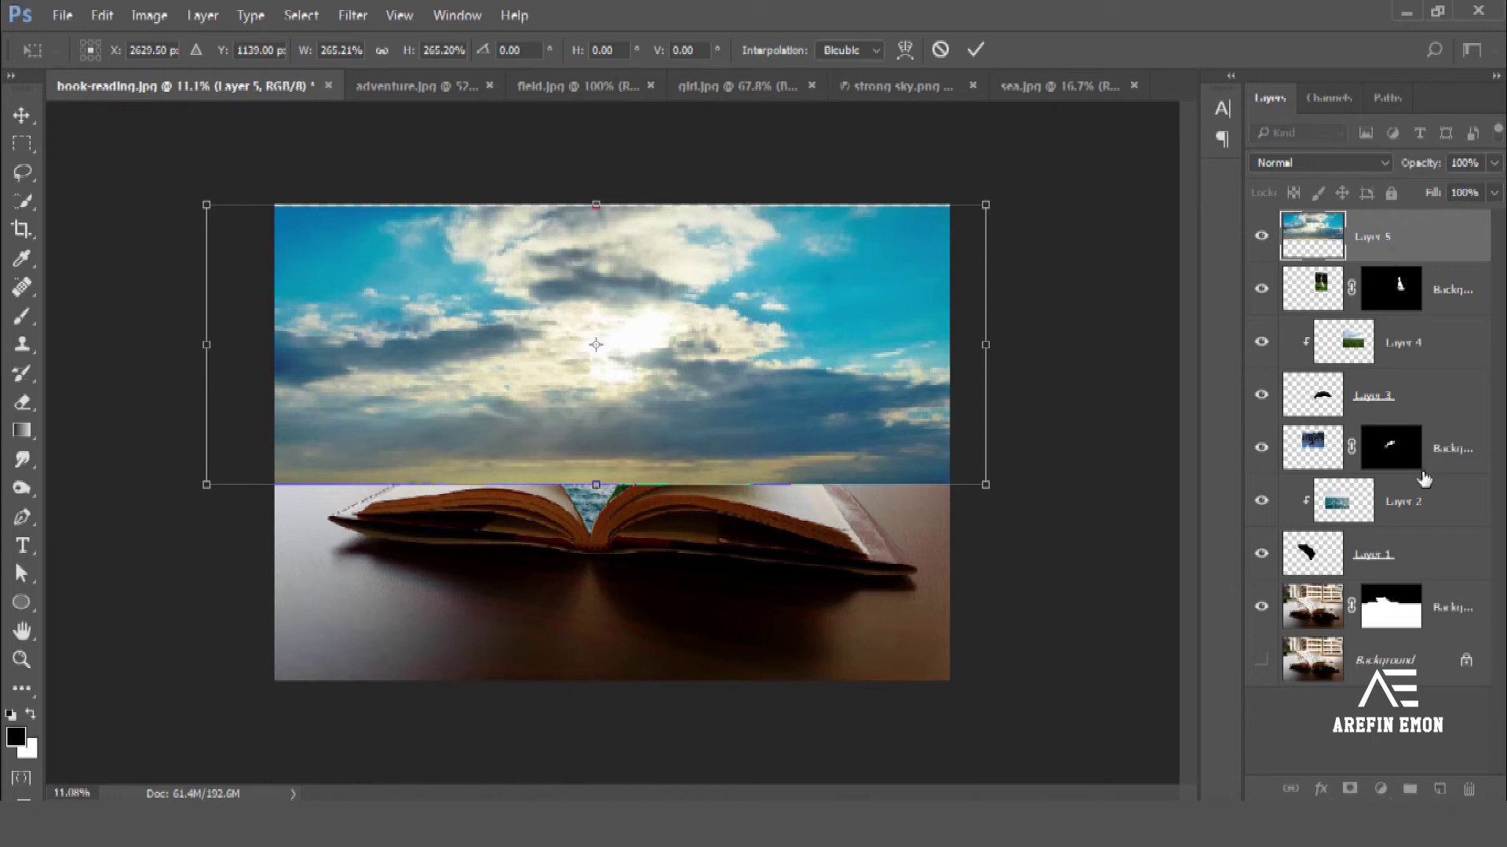
click(976, 51)
Step: Move the sky layer (Layer 5) below the book layers, just above Background, and raise it slightly
drag(1429, 251, 1444, 620)
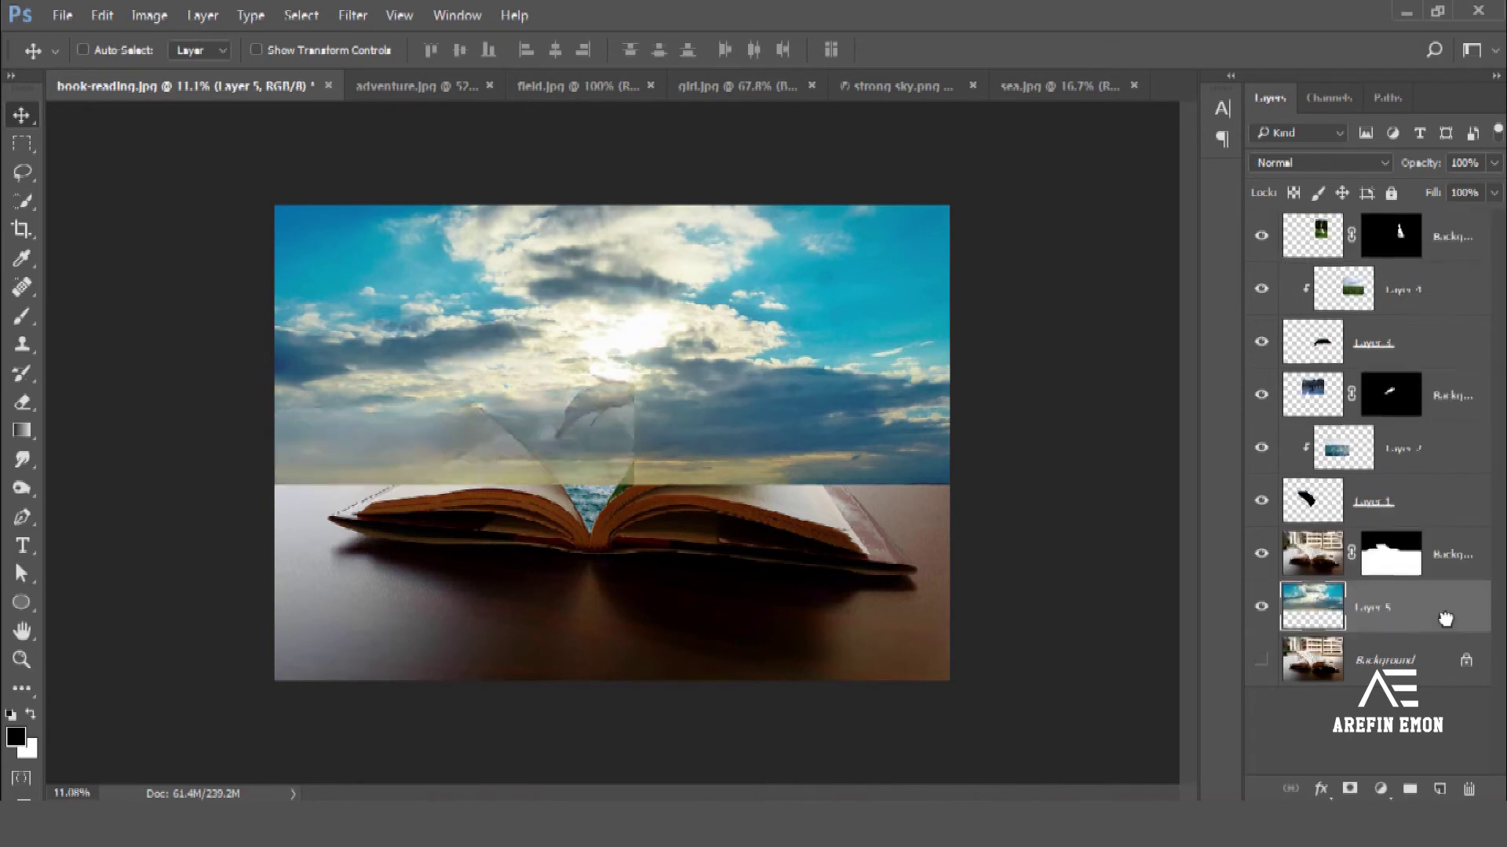
drag(842, 357, 854, 355)
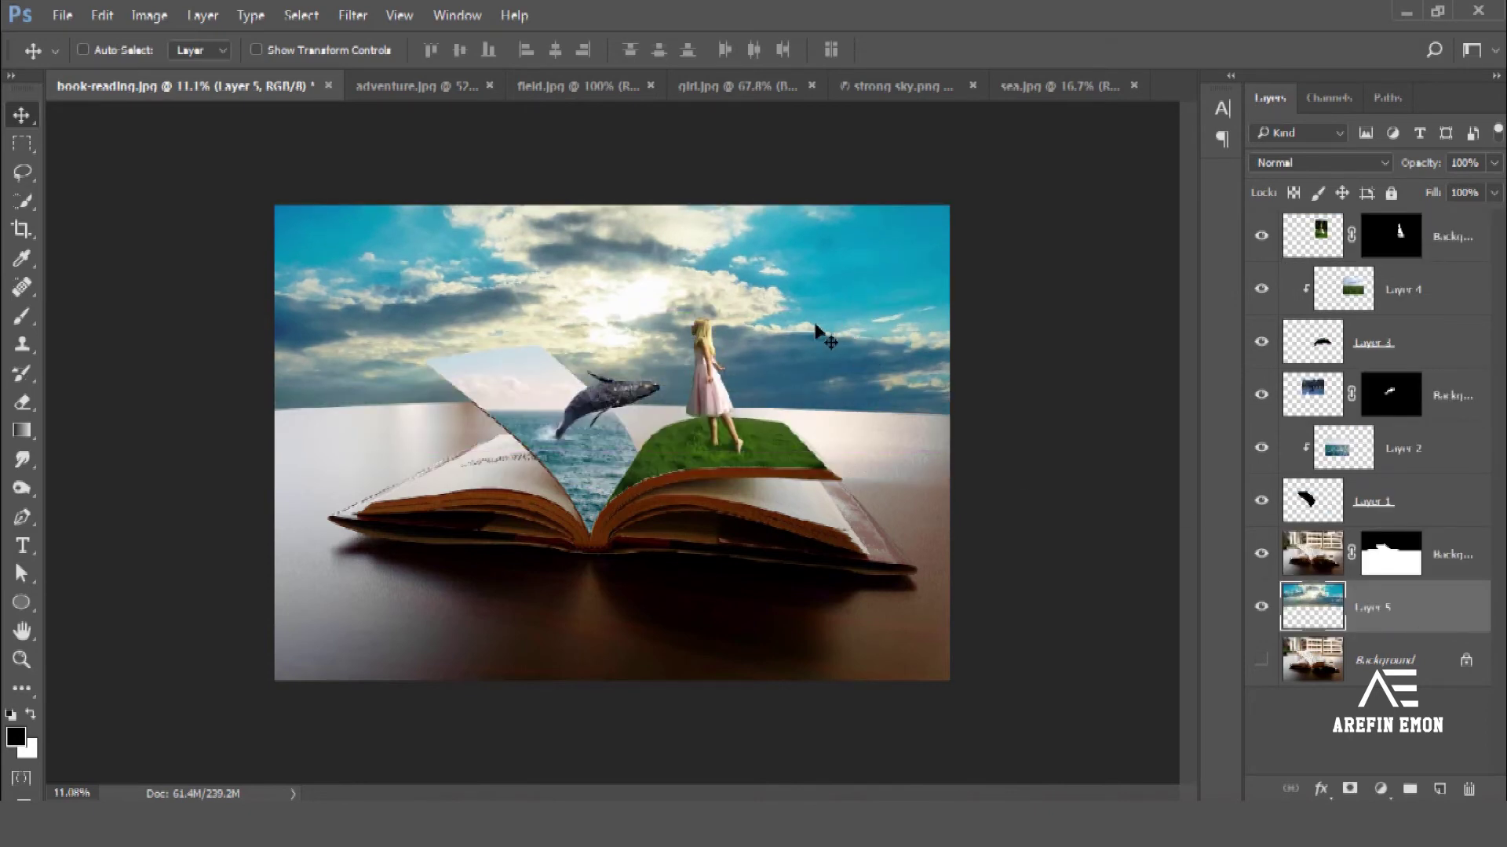
drag(816, 331, 821, 314)
scroll(628, 432, down, 2)
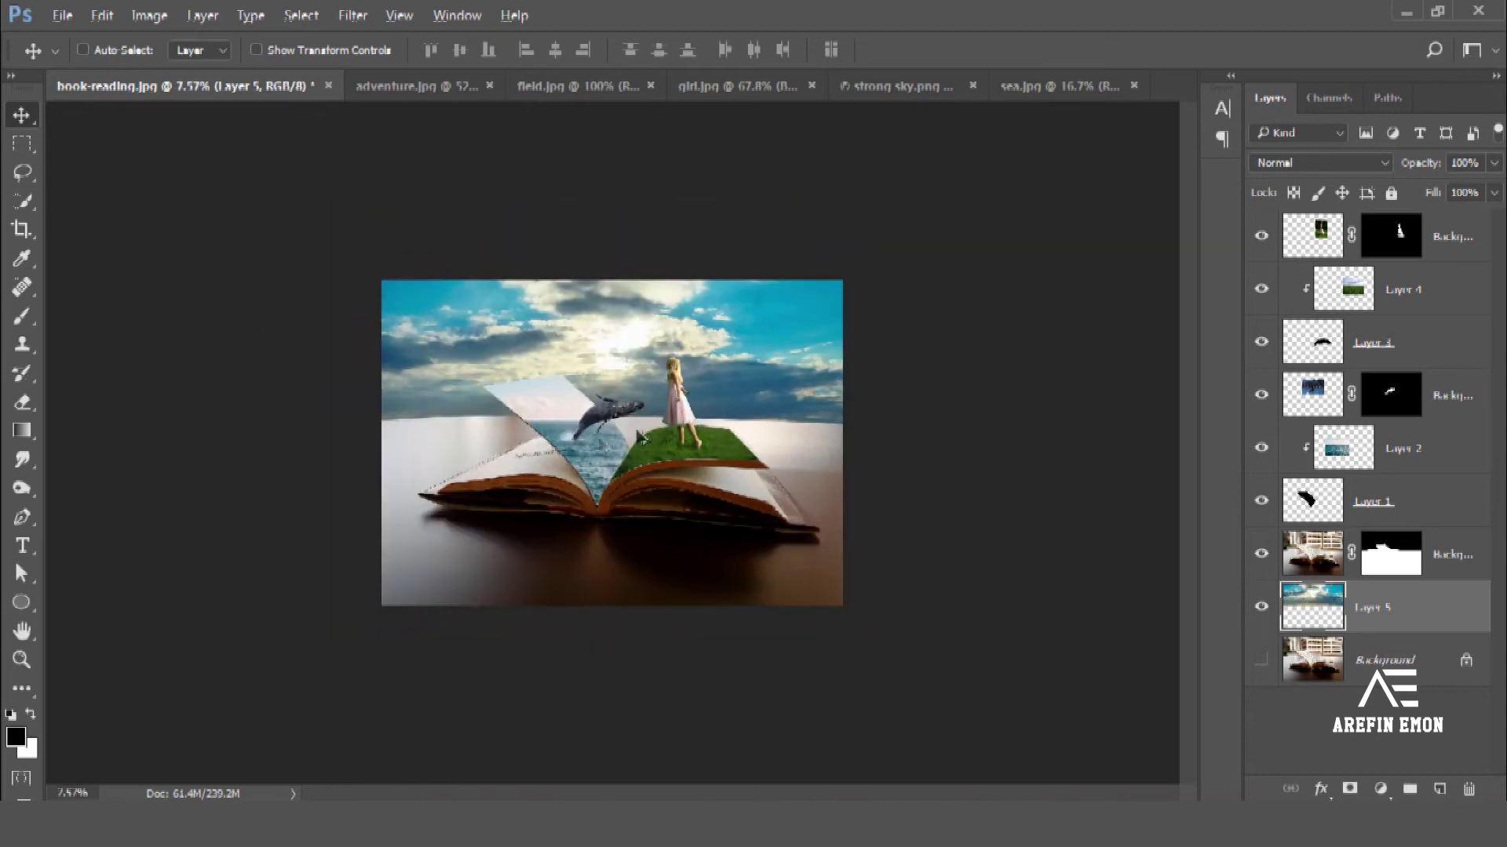
scroll(632, 431, up, 4)
scroll(634, 430, up, 2)
scroll(634, 430, down, 2)
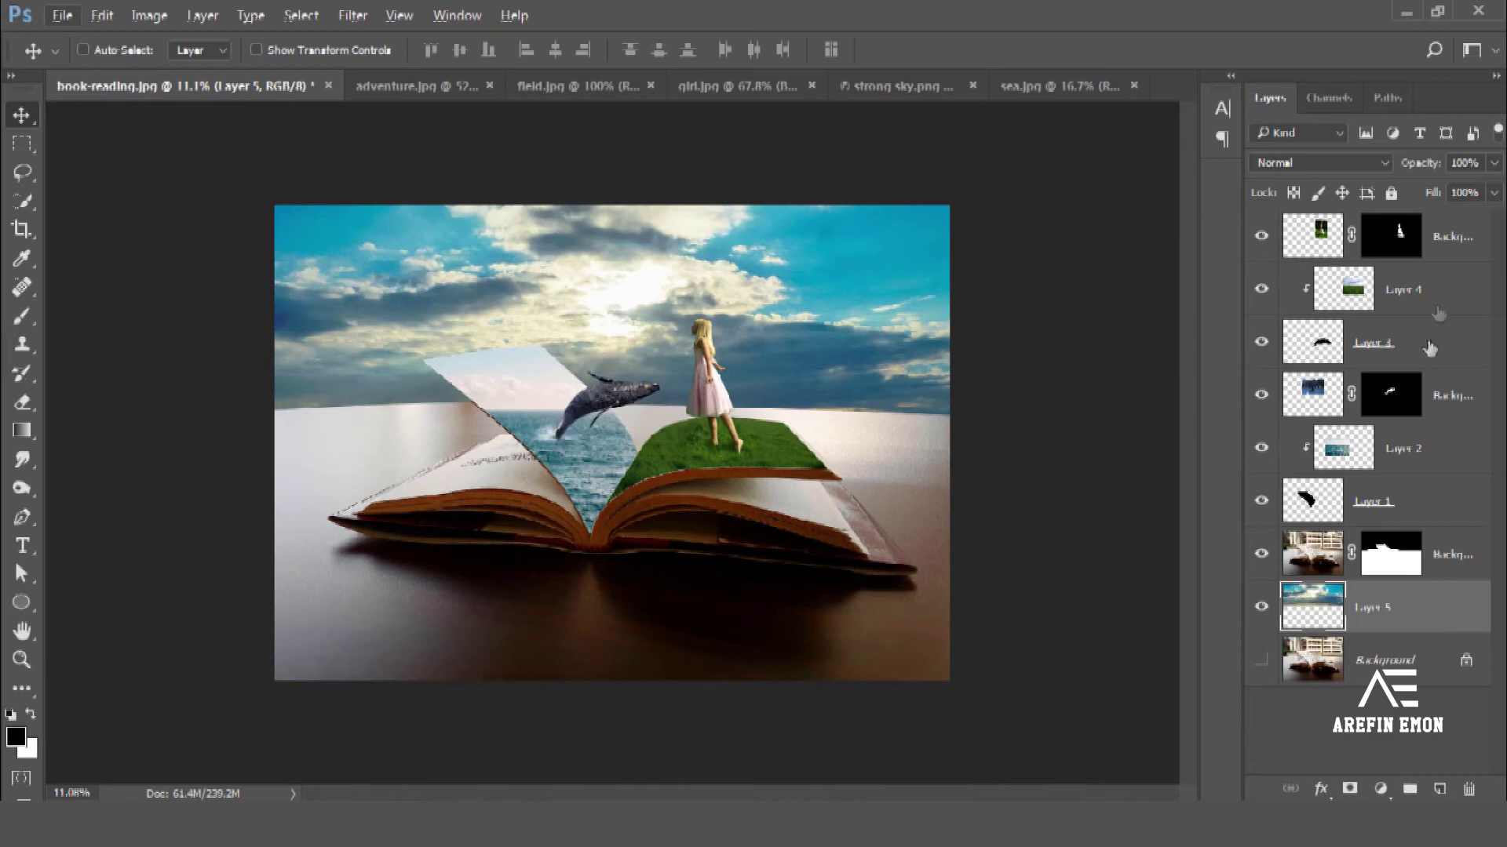
Step: Add a Gradient Map adjustment above the top layer and load the Photographic Toning presets
click(1451, 239)
click(1380, 788)
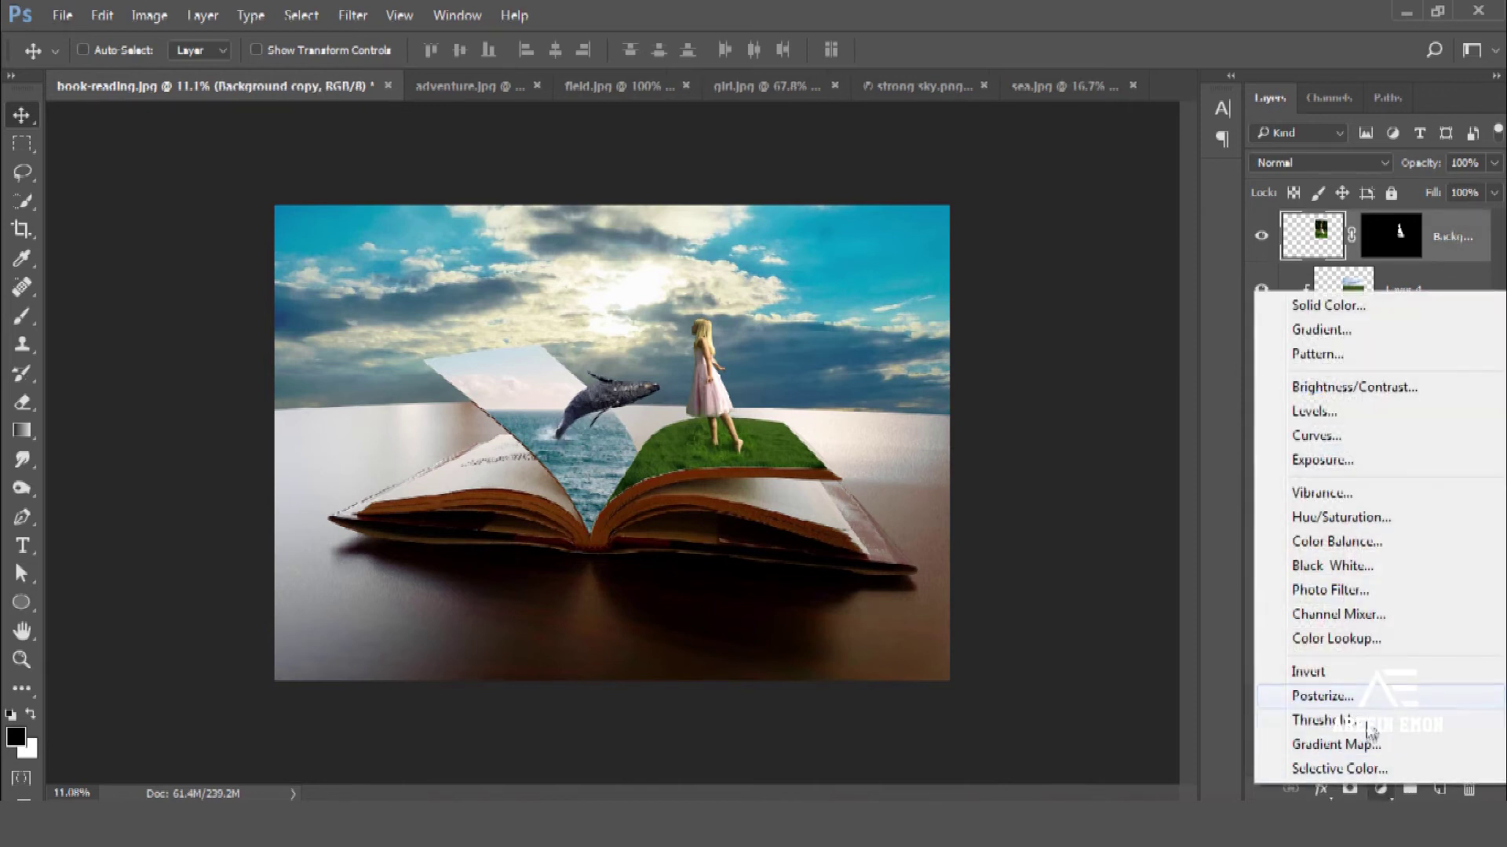
click(1368, 744)
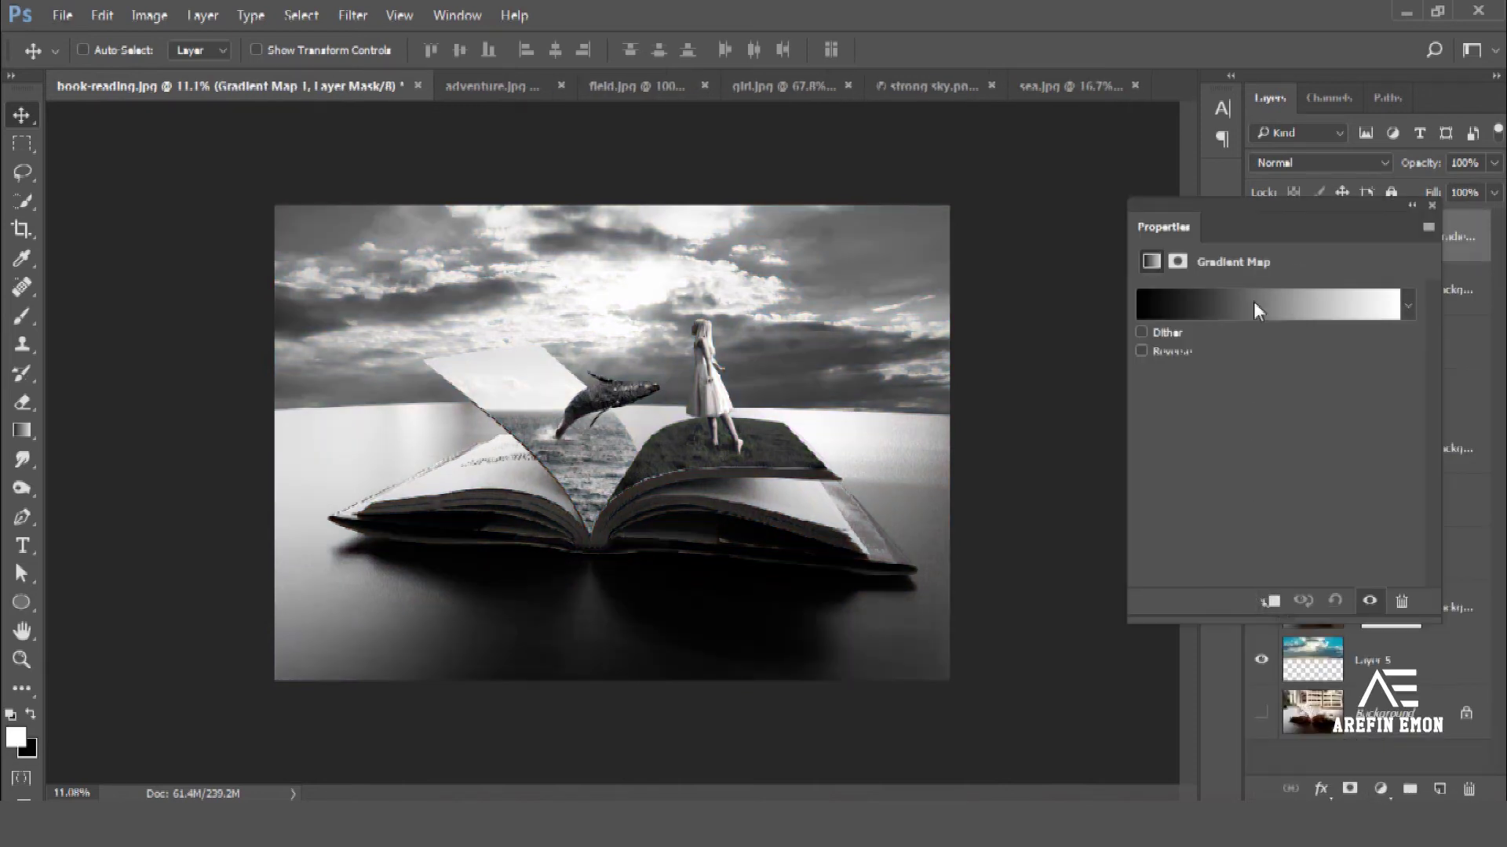
click(1254, 301)
click(1228, 183)
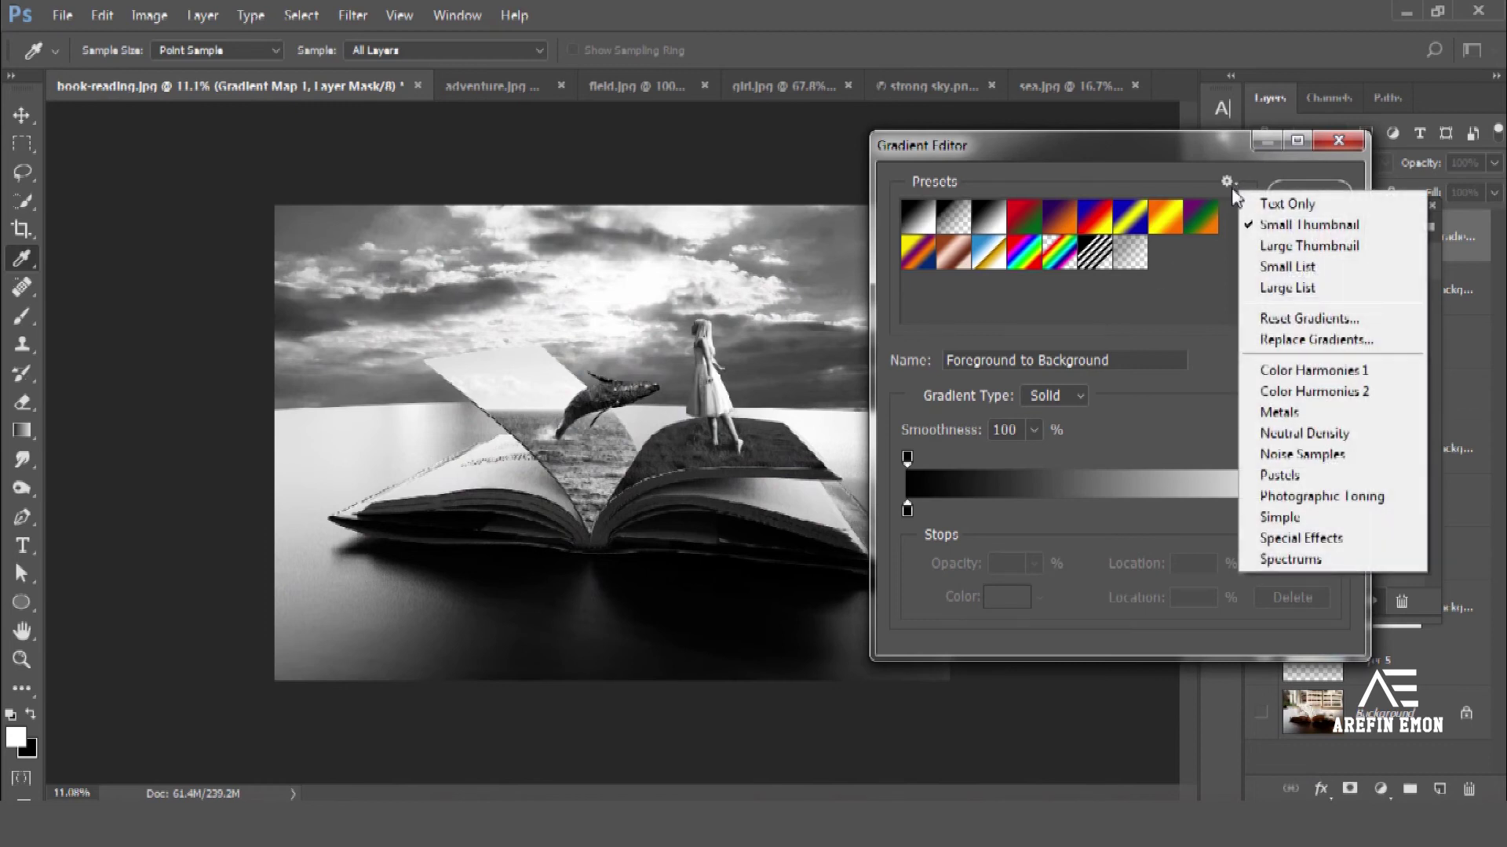
click(1367, 495)
click(674, 327)
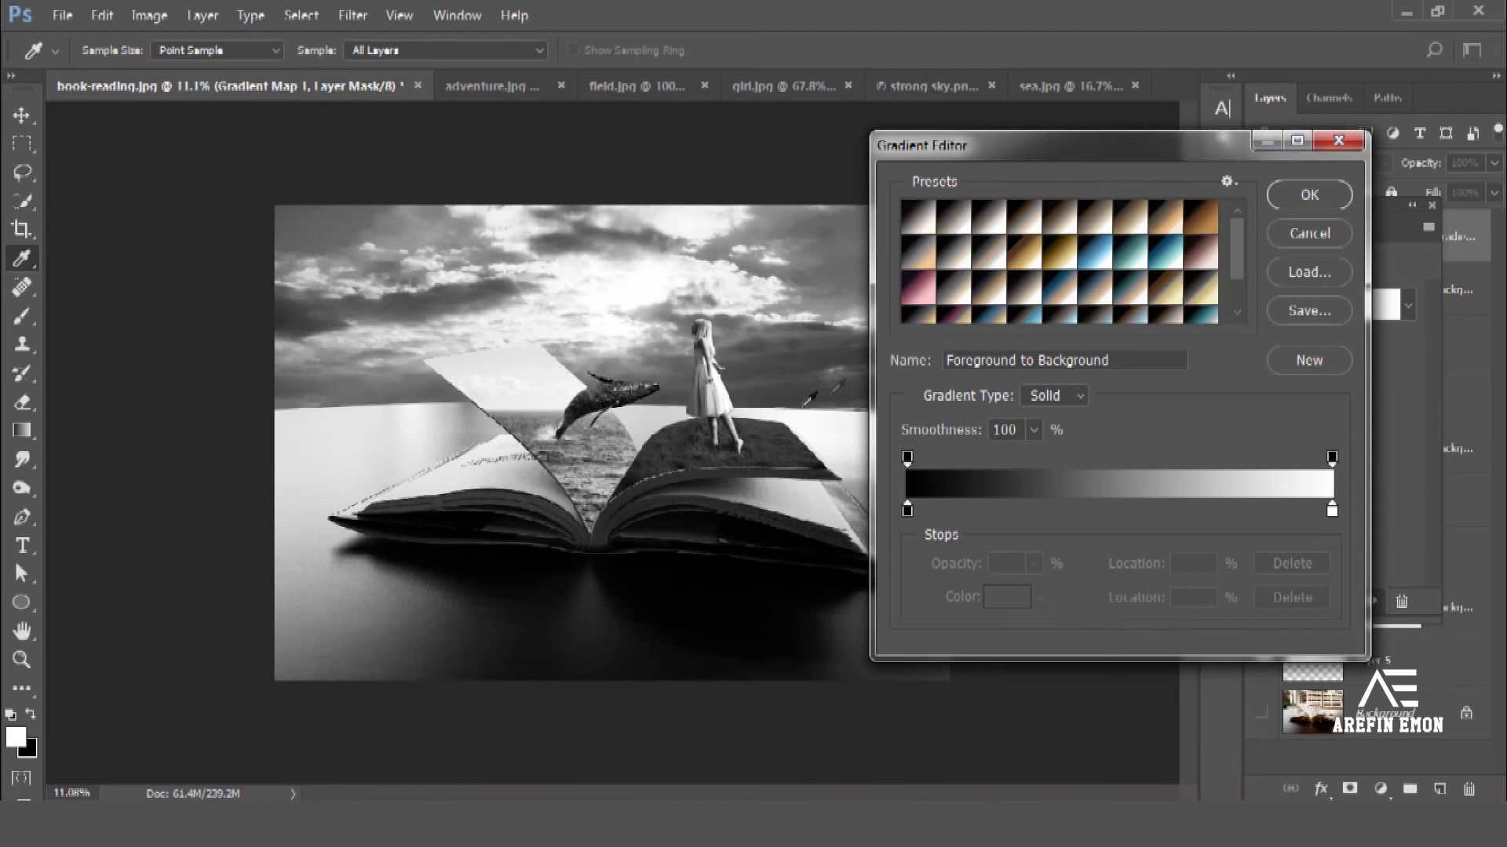
Step: Apply the Copper 2 gradient with Lighten blend mode at 65% opacity
click(959, 226)
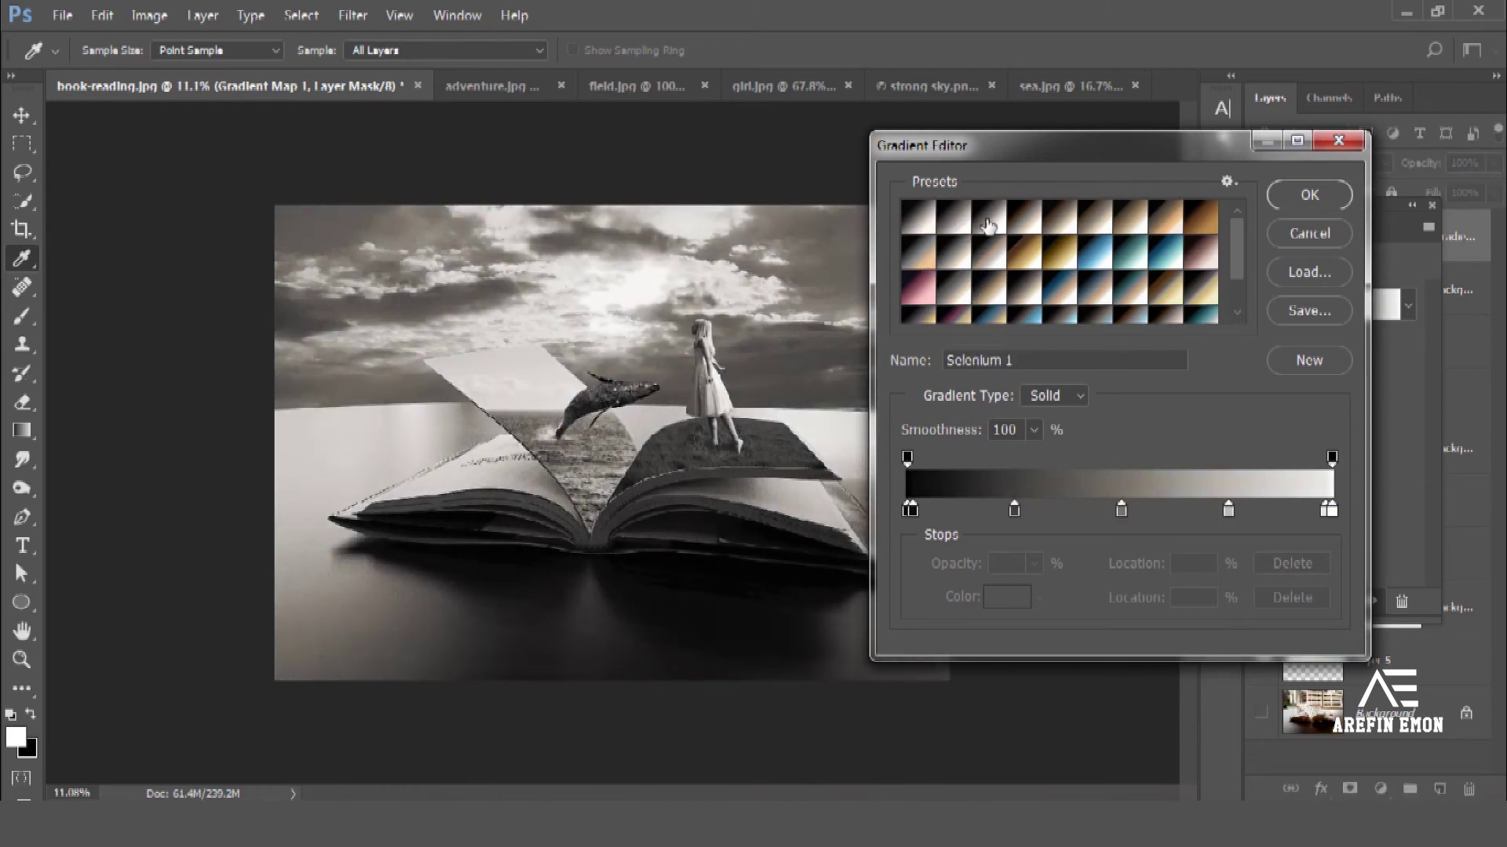
click(913, 267)
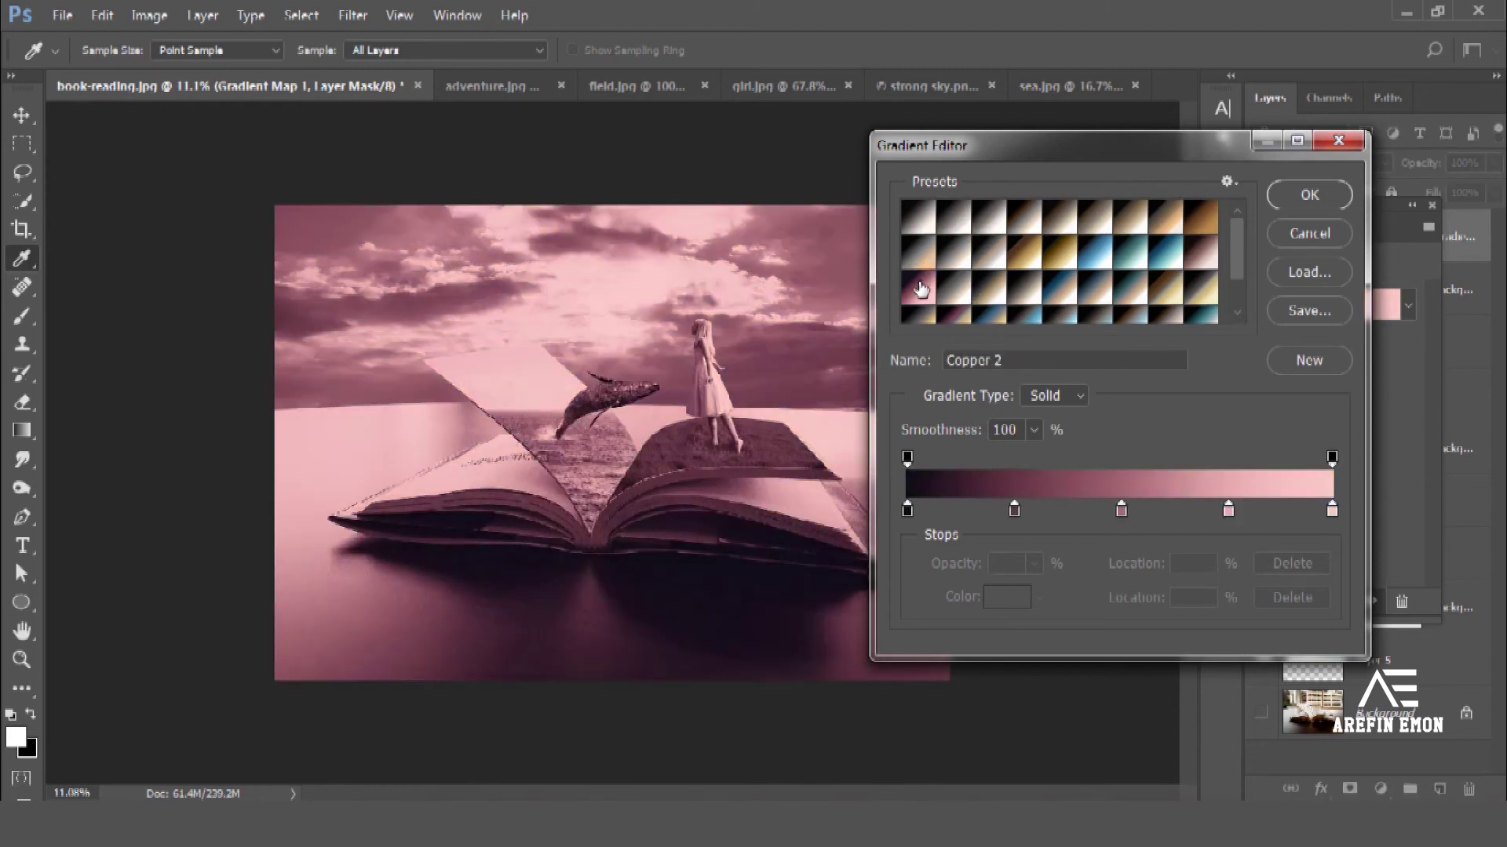
click(1309, 196)
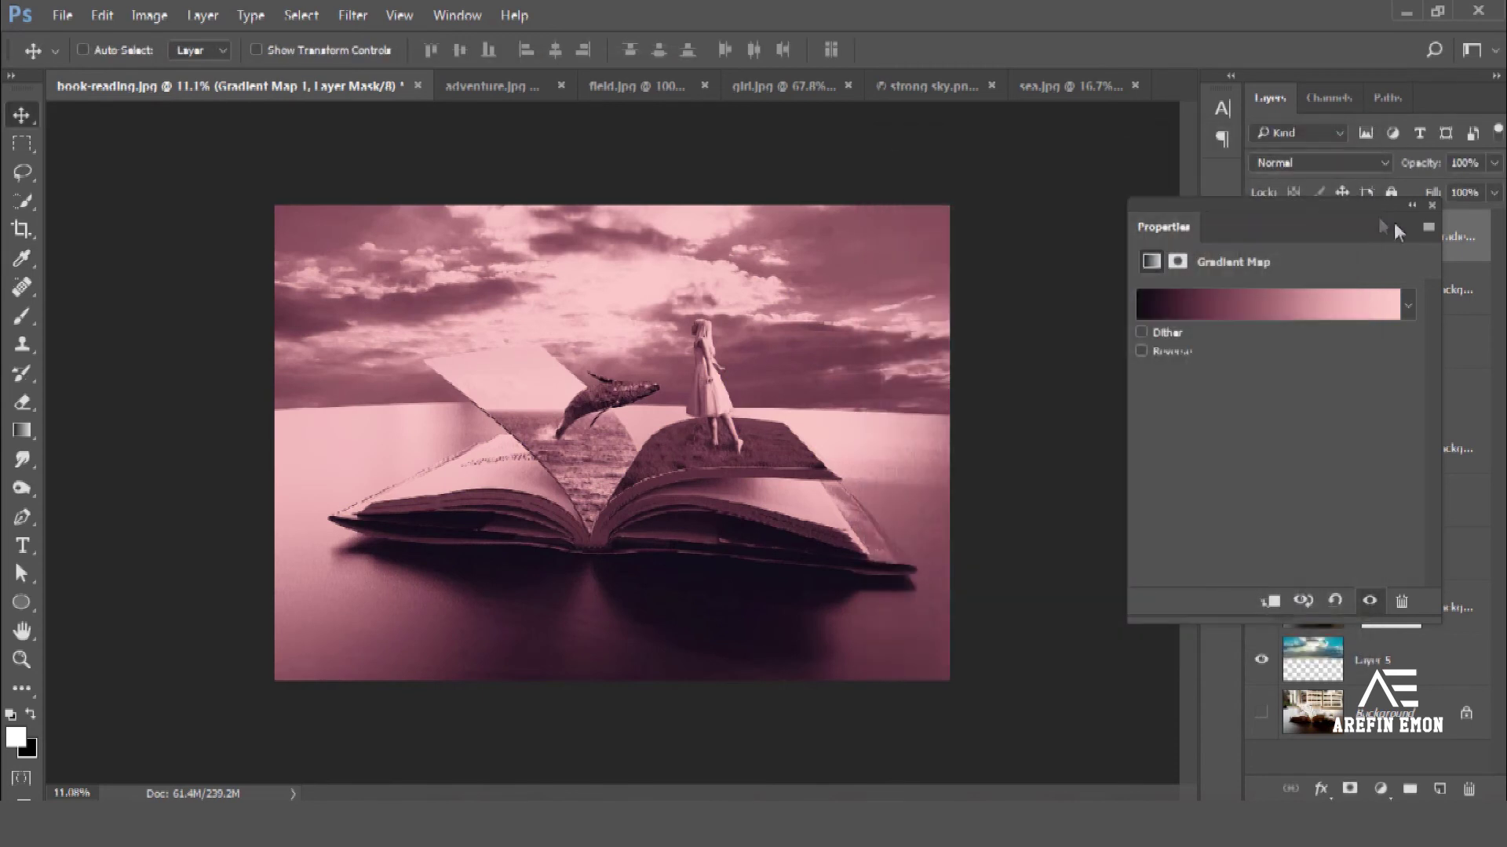
click(1431, 204)
click(1340, 162)
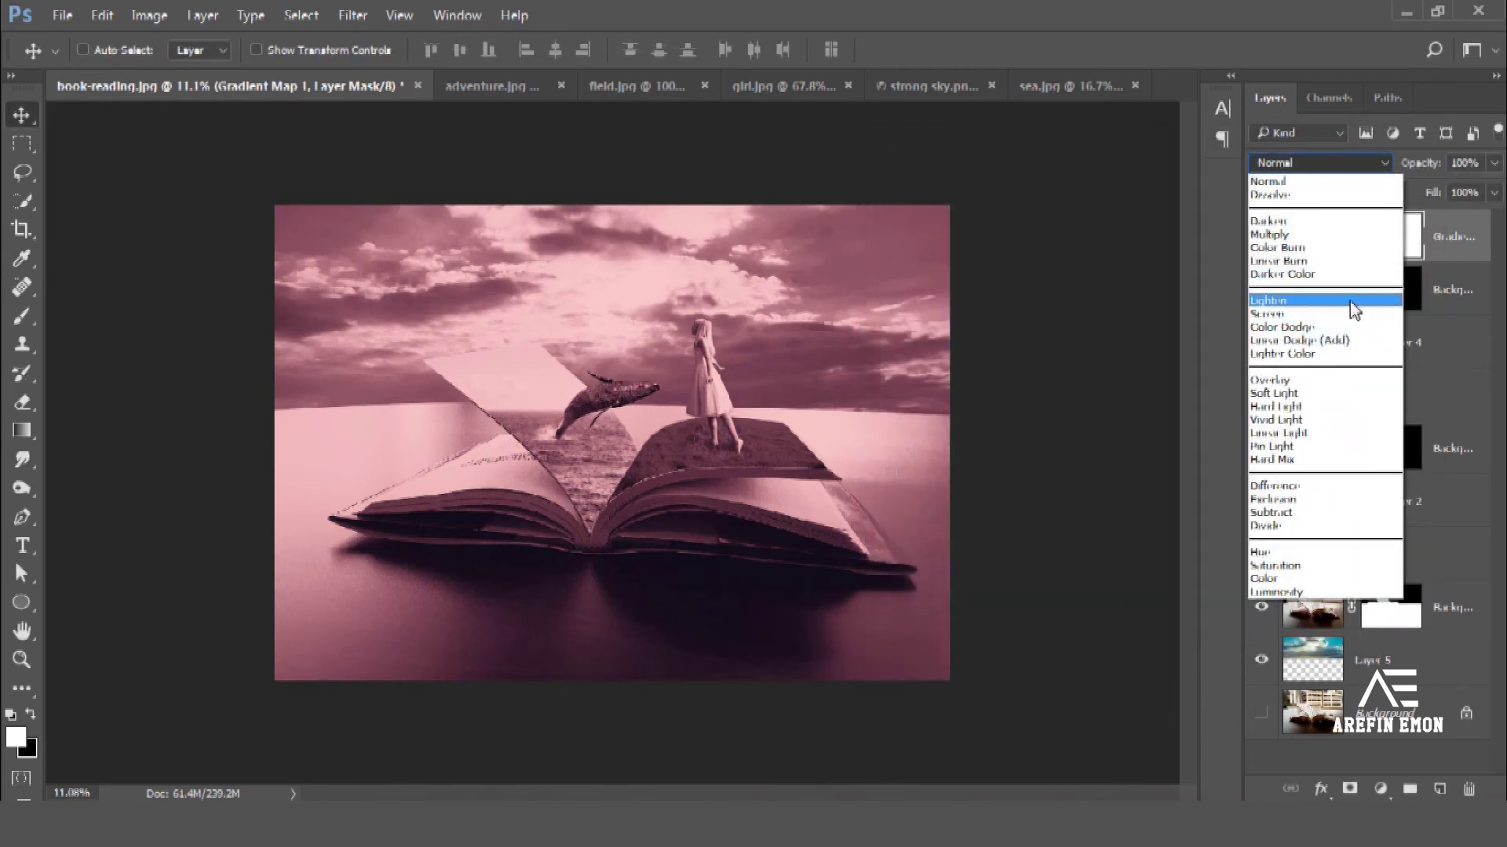
click(1353, 302)
drag(1427, 167, 1396, 175)
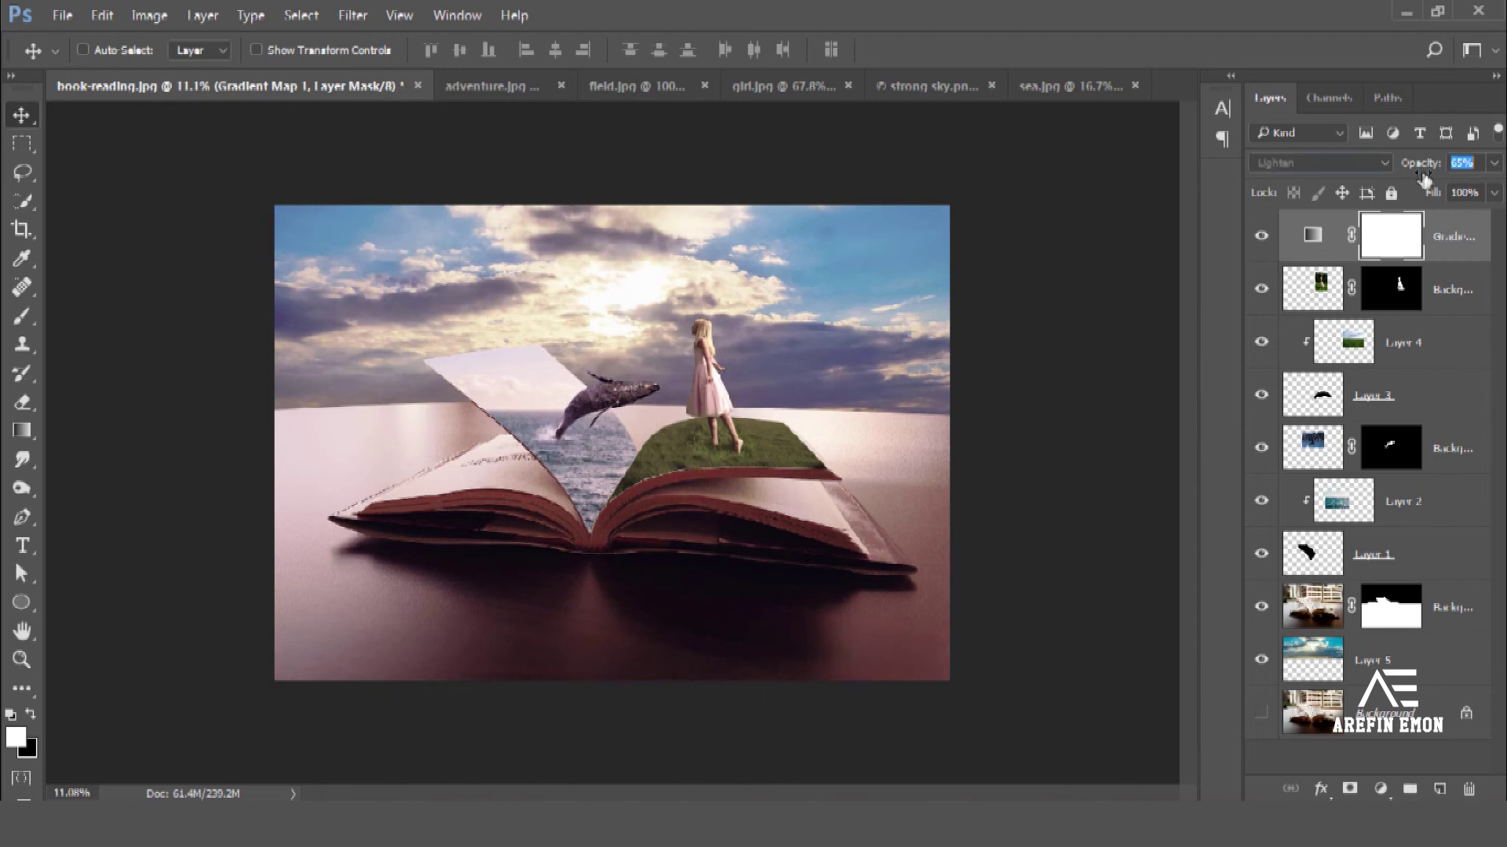
Step: Toggle the grade to compare, then reopen the Gradient Map's gradient editor
click(1261, 235)
key(ctrl+2)
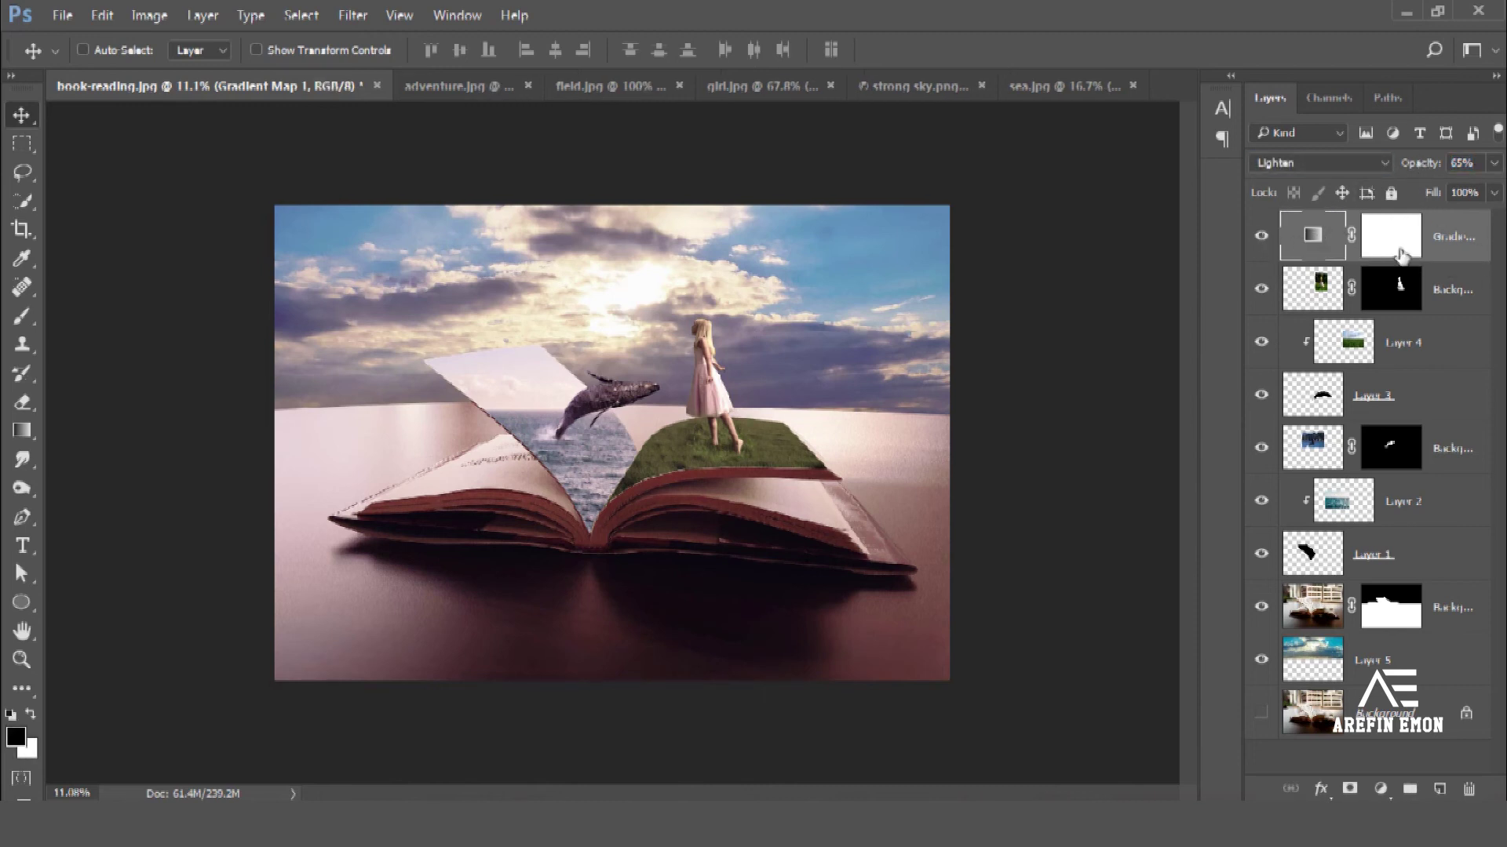
double_click(1315, 235)
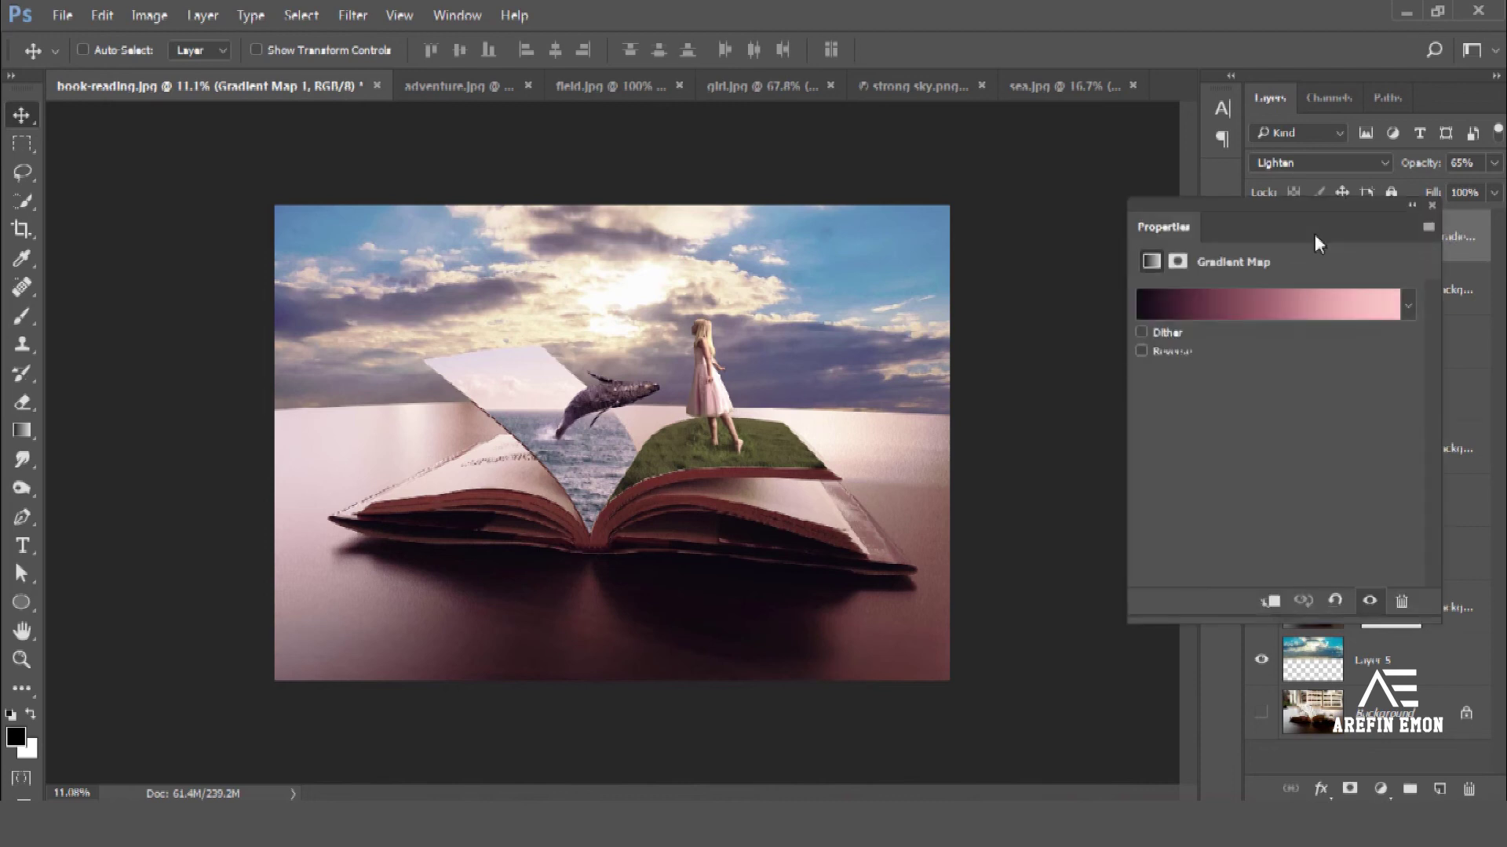
click(1249, 306)
Step: Preview sepia, copper, selenium and cyan toning presets, then apply Cobalt Iron 1
click(987, 265)
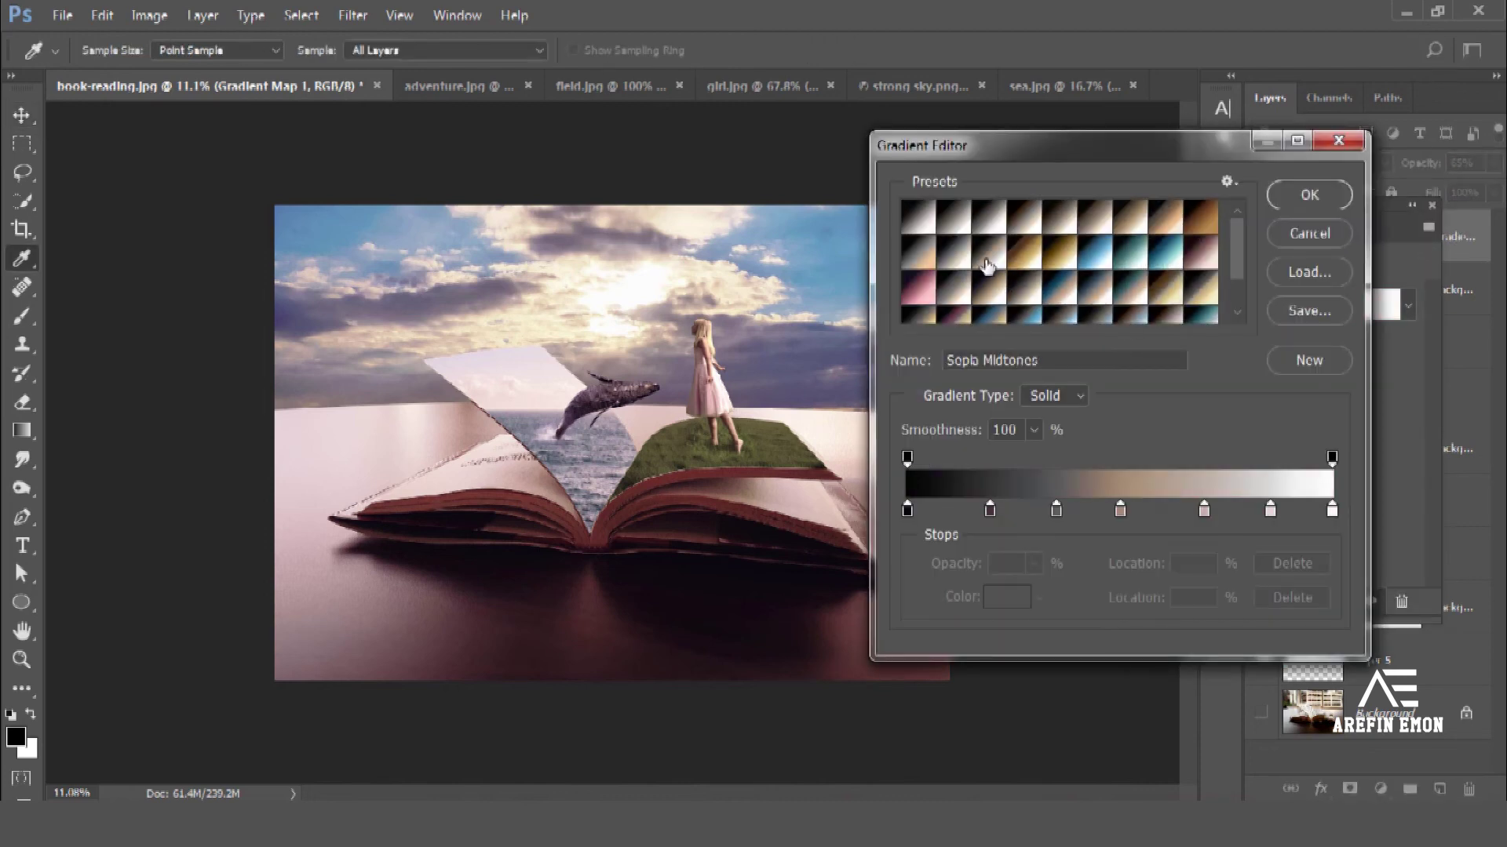
click(959, 266)
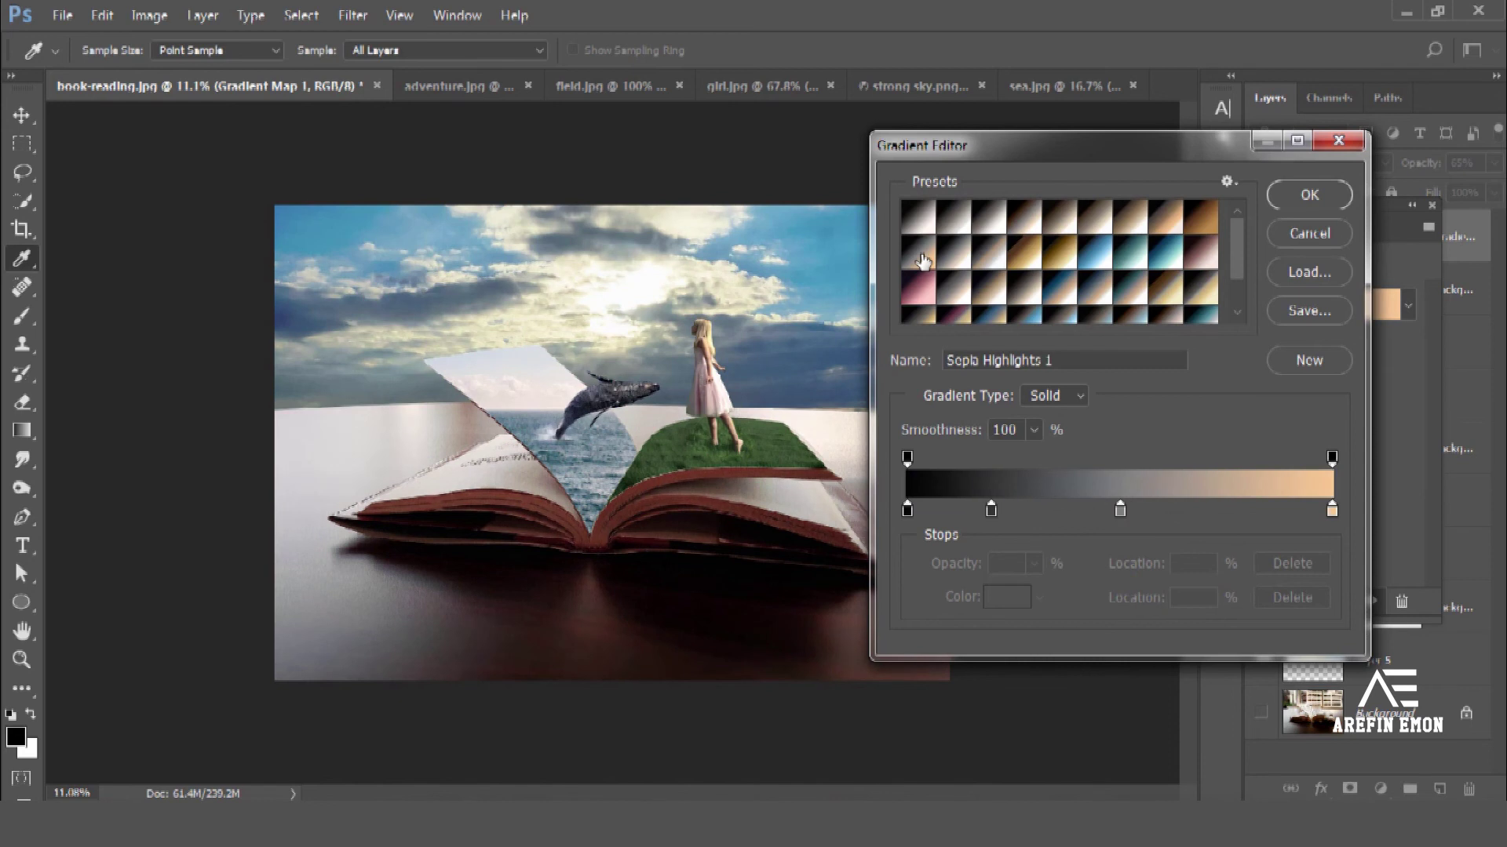
click(990, 291)
click(978, 317)
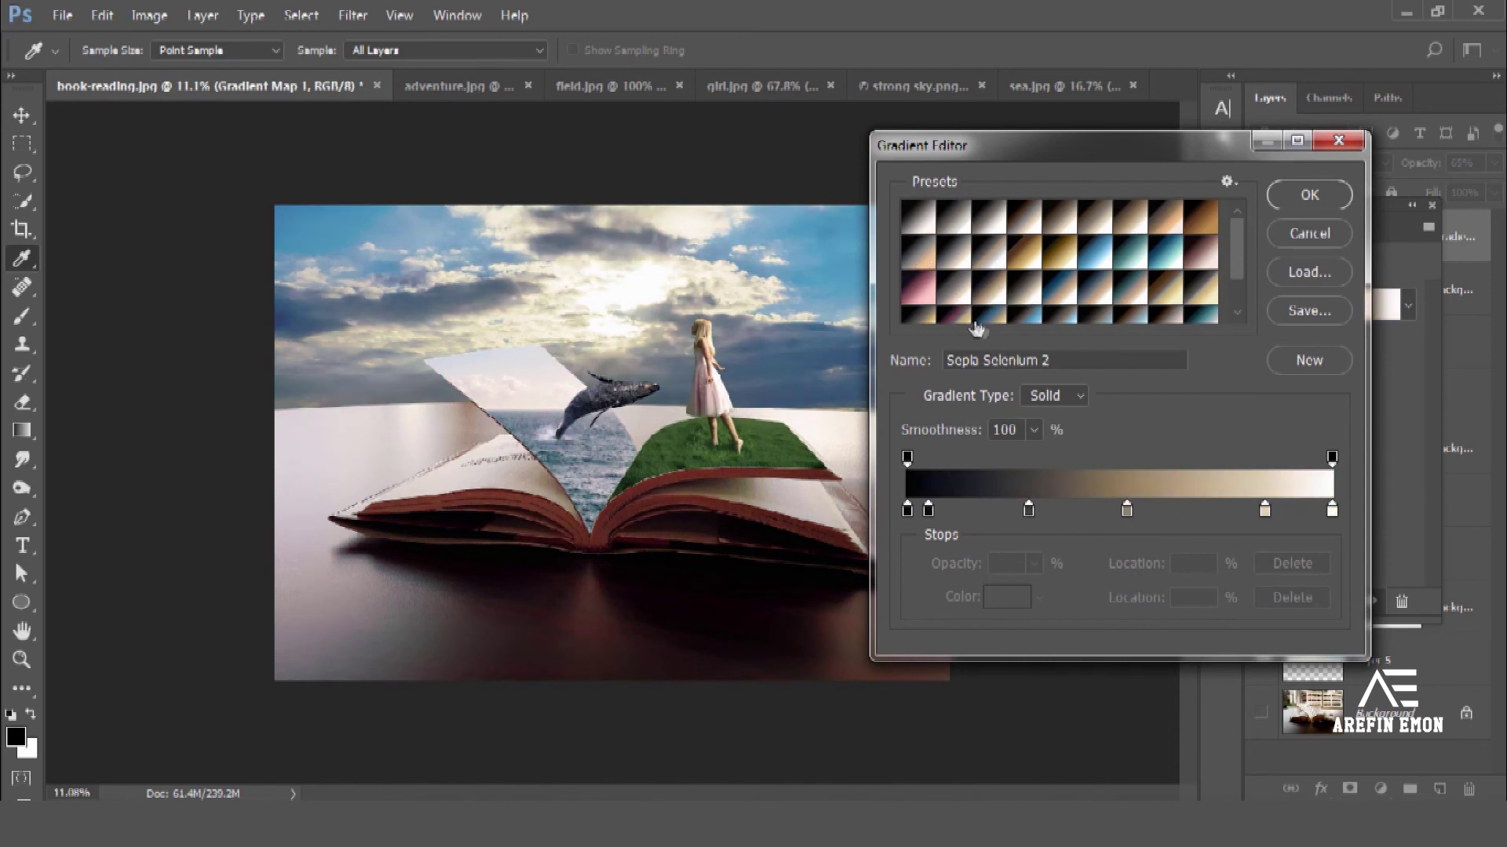
scroll(1114, 275, down, 2)
click(934, 243)
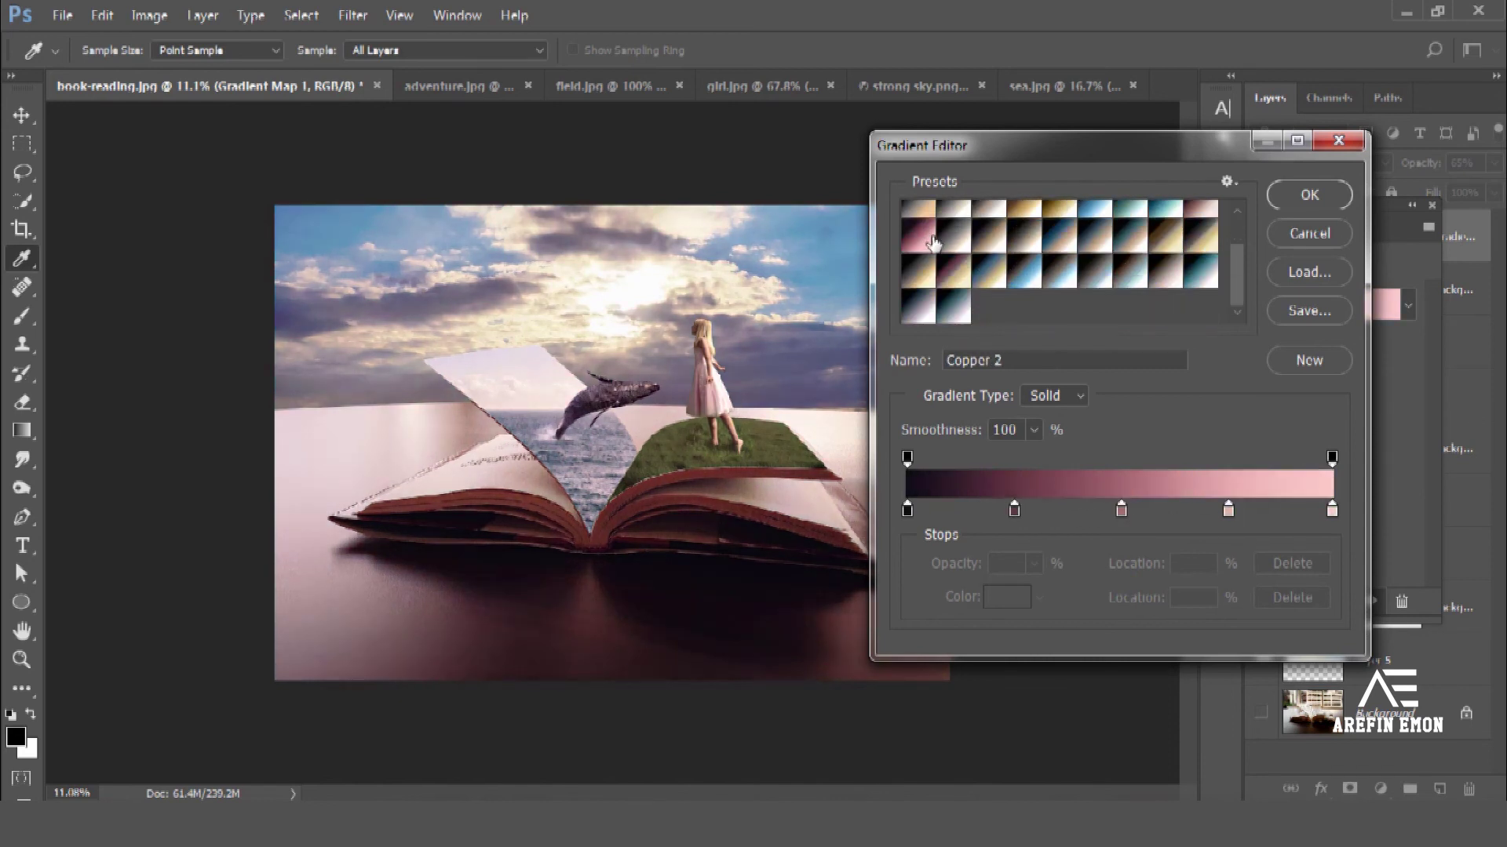
click(934, 312)
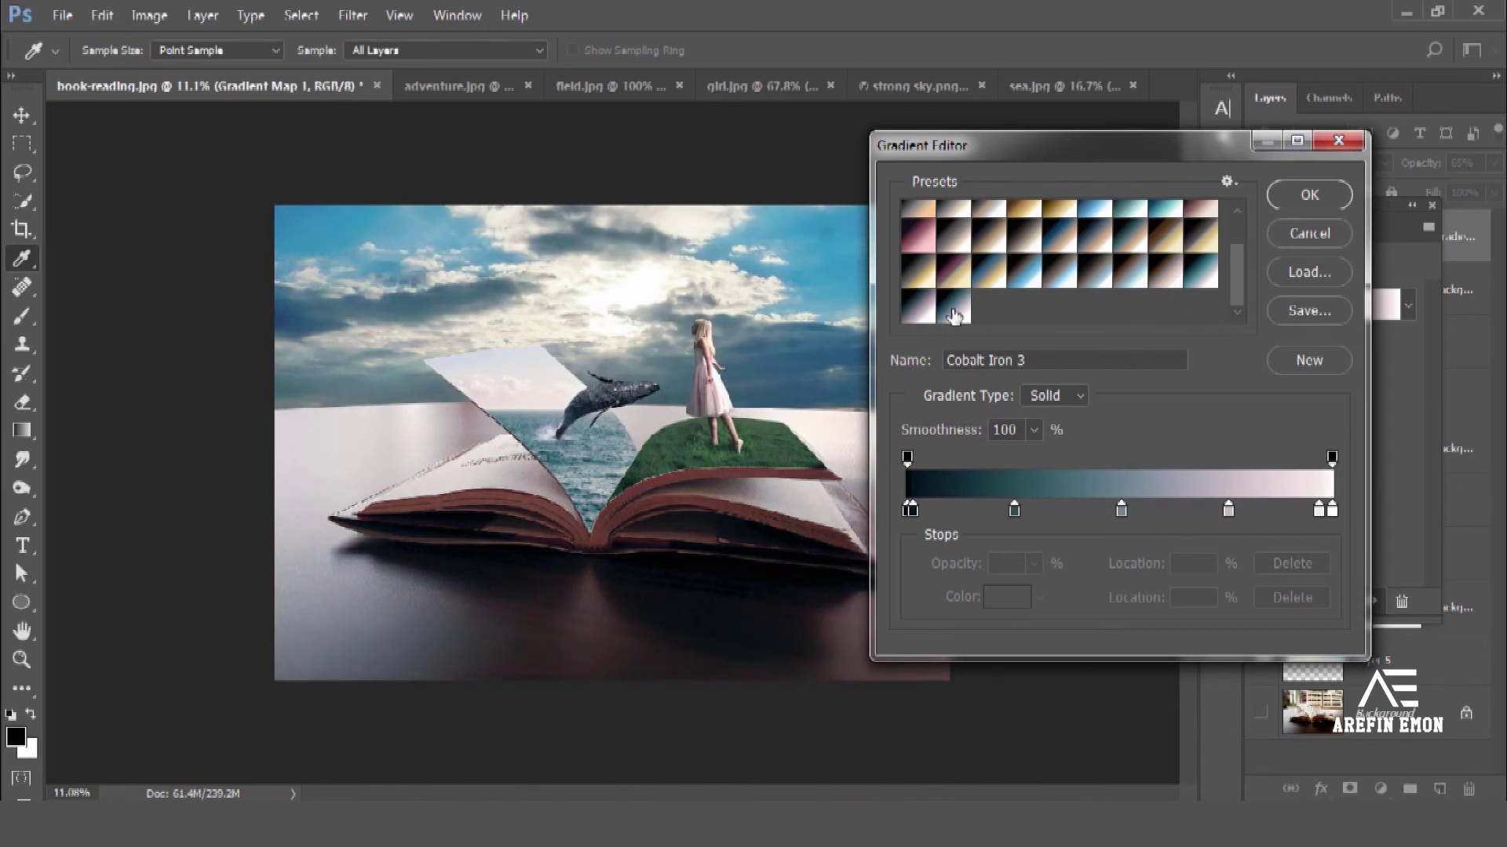
click(1036, 276)
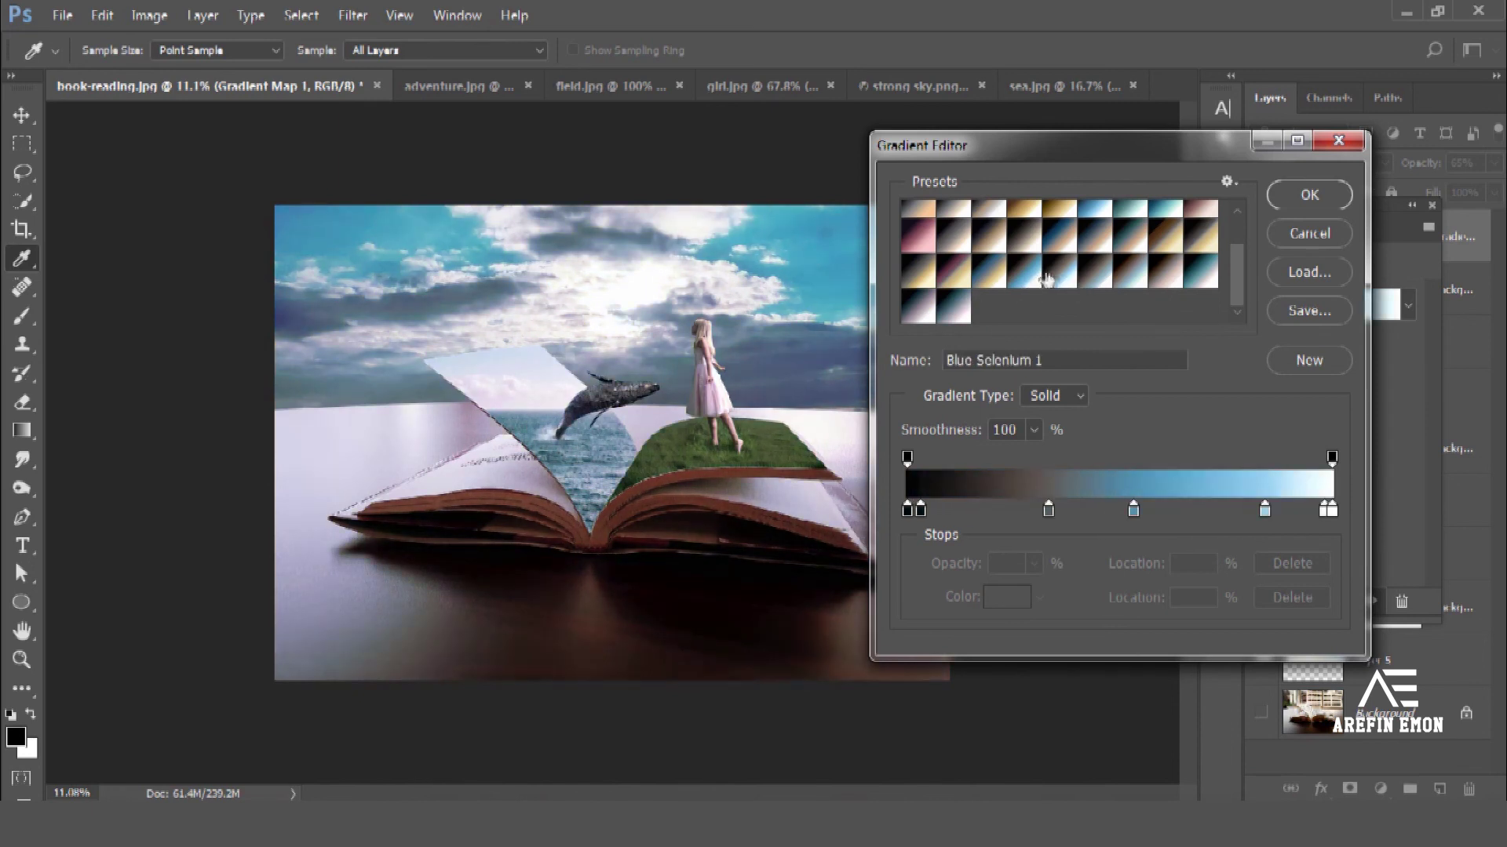
click(1130, 281)
click(1163, 272)
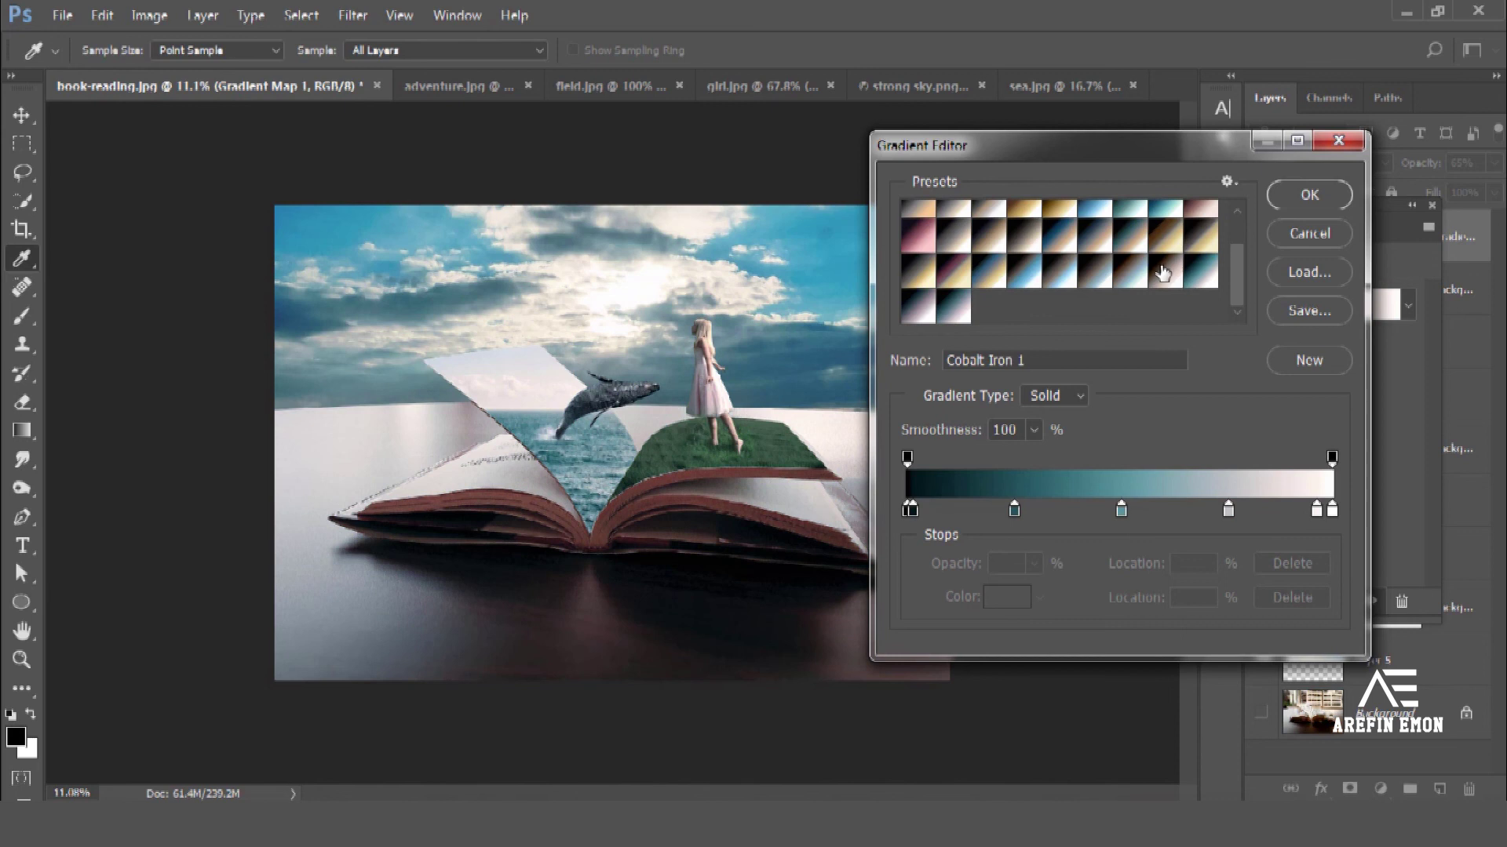
click(1319, 195)
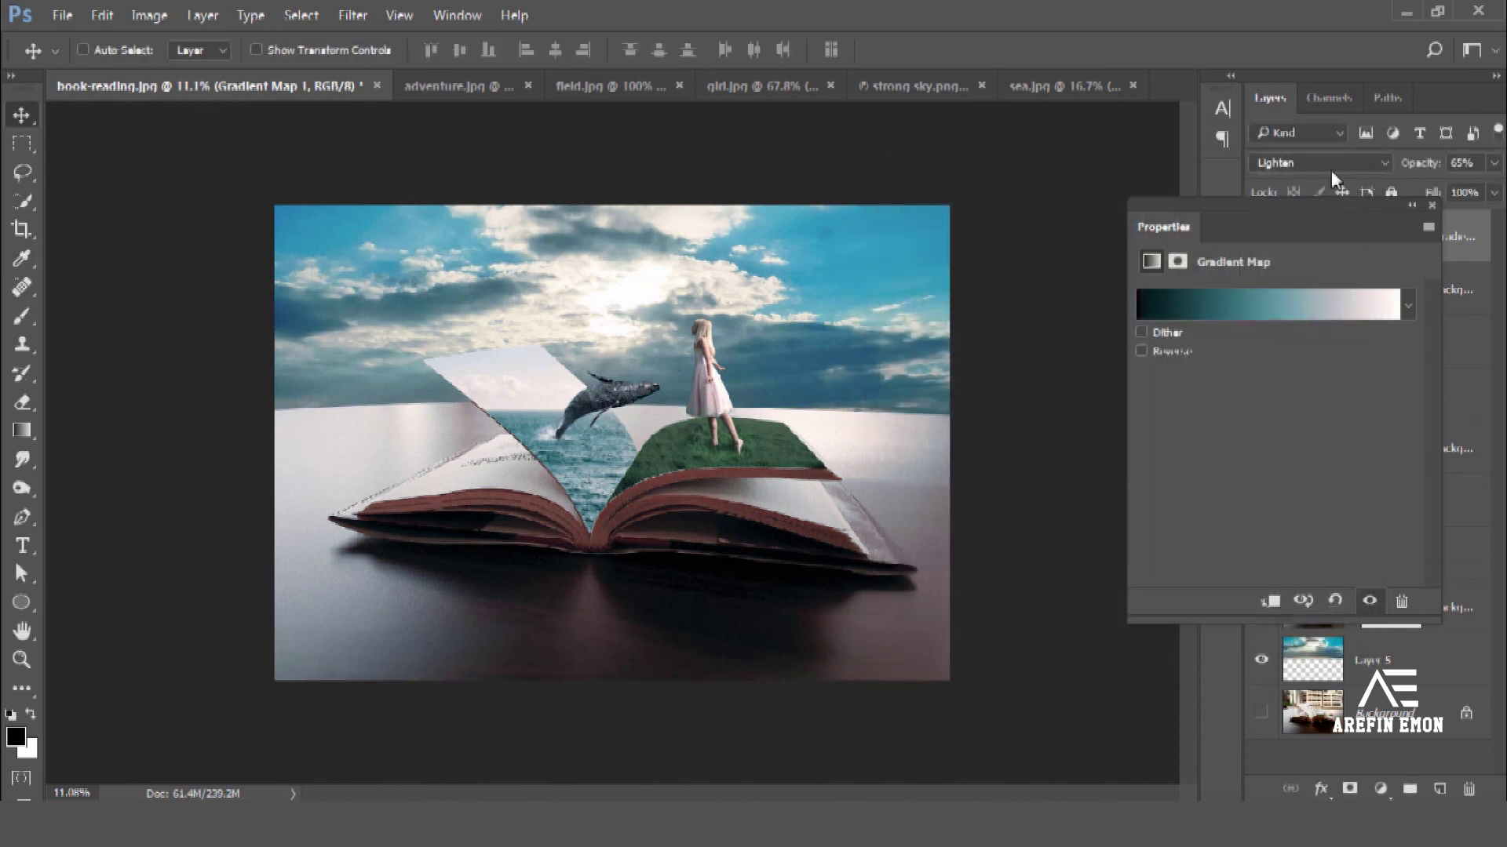
Step: Close the gradient map settings and zoom in on the whale and girl to inspect them
click(1431, 204)
scroll(775, 506, up, 1)
scroll(775, 506, up, 2)
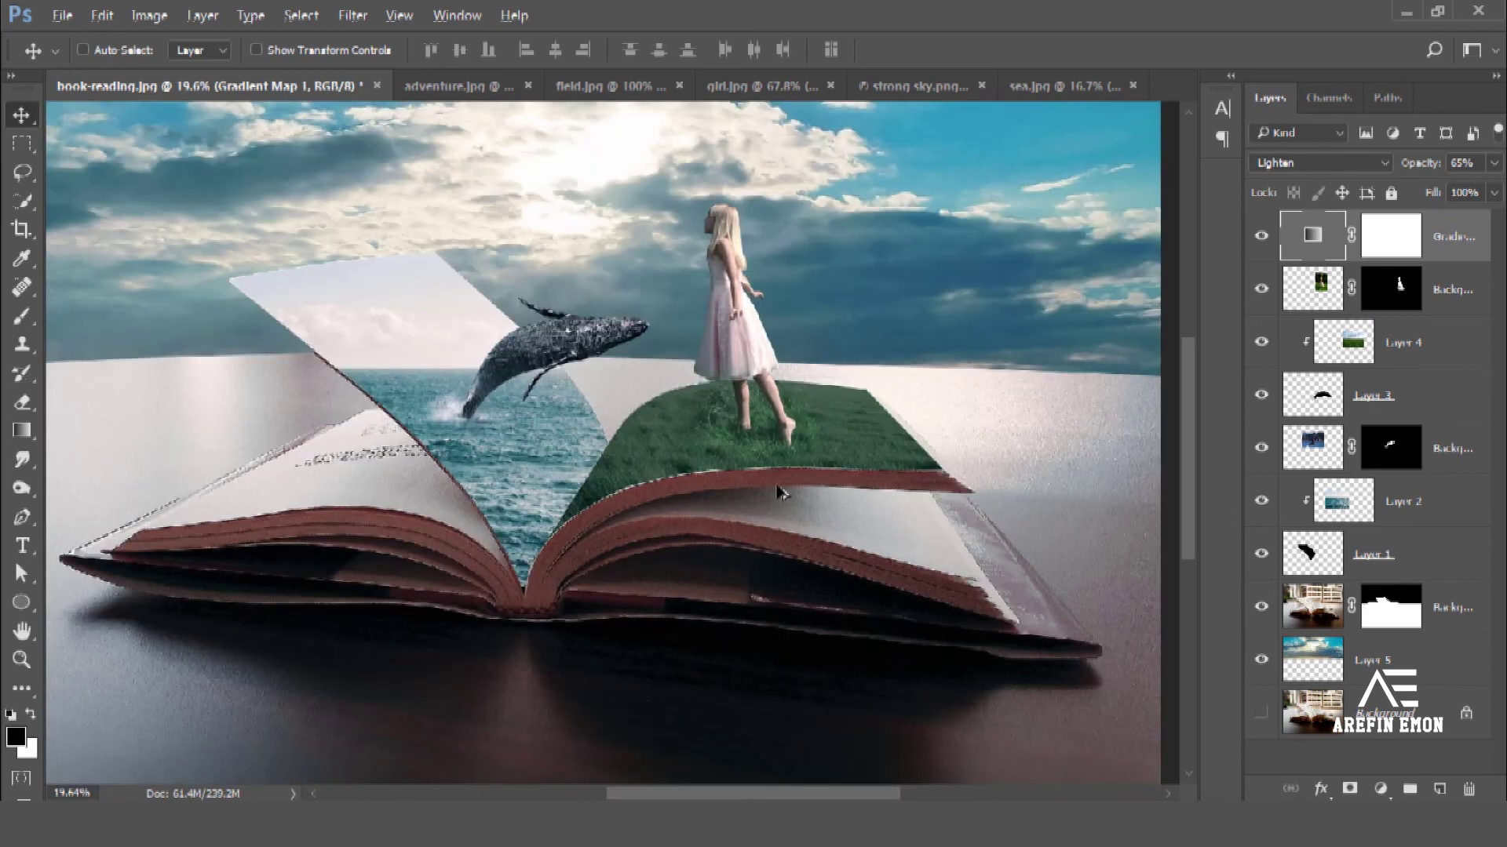
scroll(775, 506, up, 2)
mouse_move(581, 372)
mouse_down()
mouse_move(649, 584)
mouse_move(624, 587)
mouse_up()
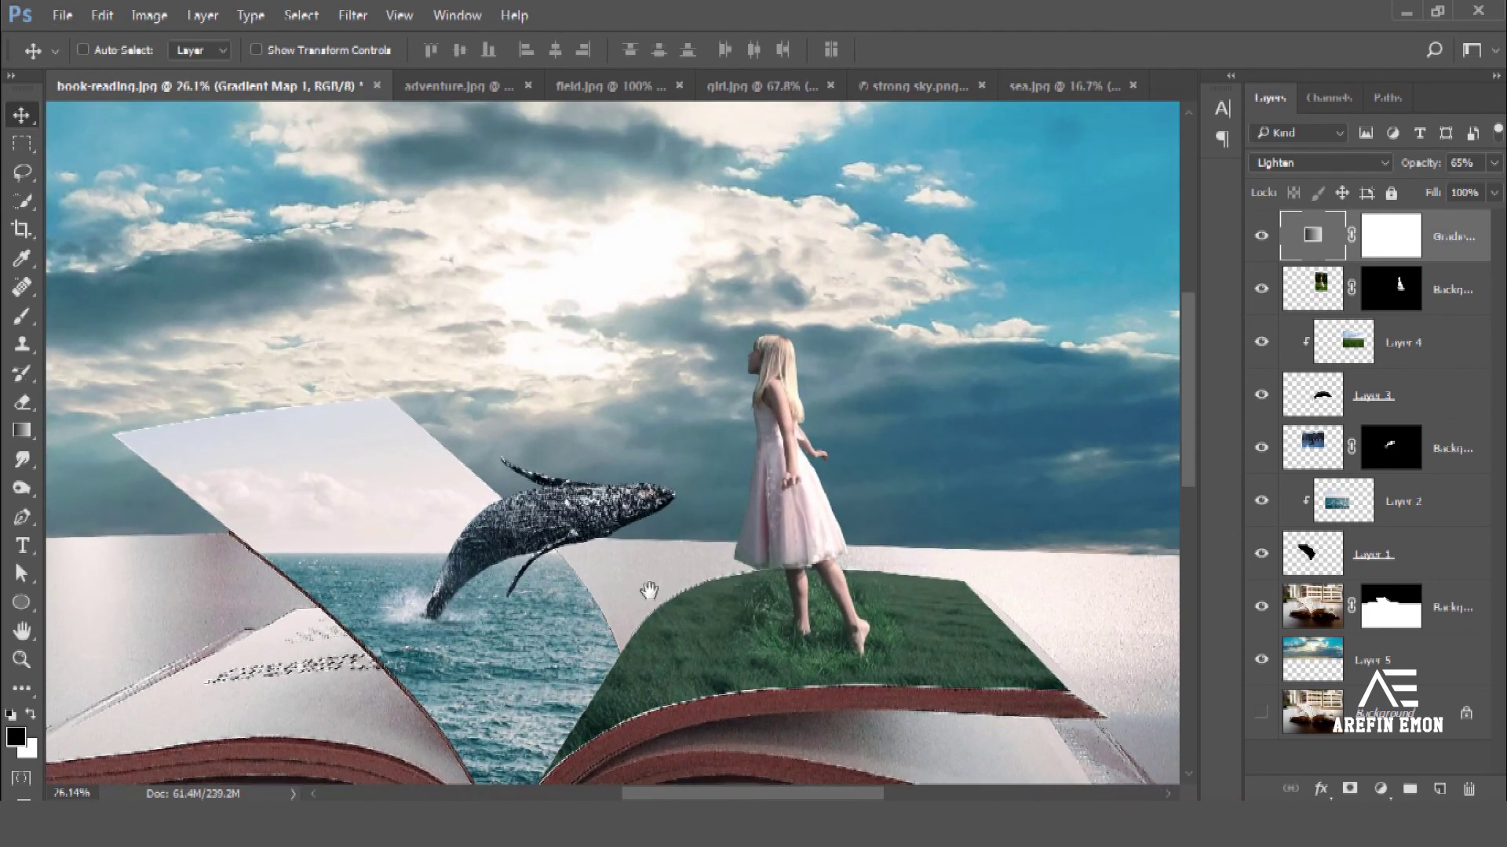